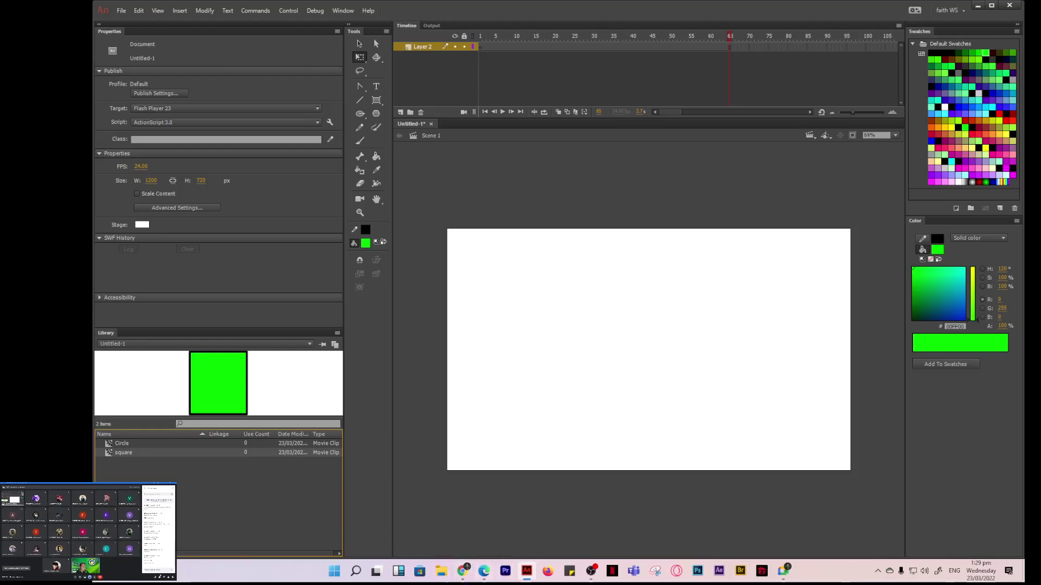
- Search the computer for "word" and open a blank document in WordPad
{"action": "left_click", "coordinate": [356, 576]}
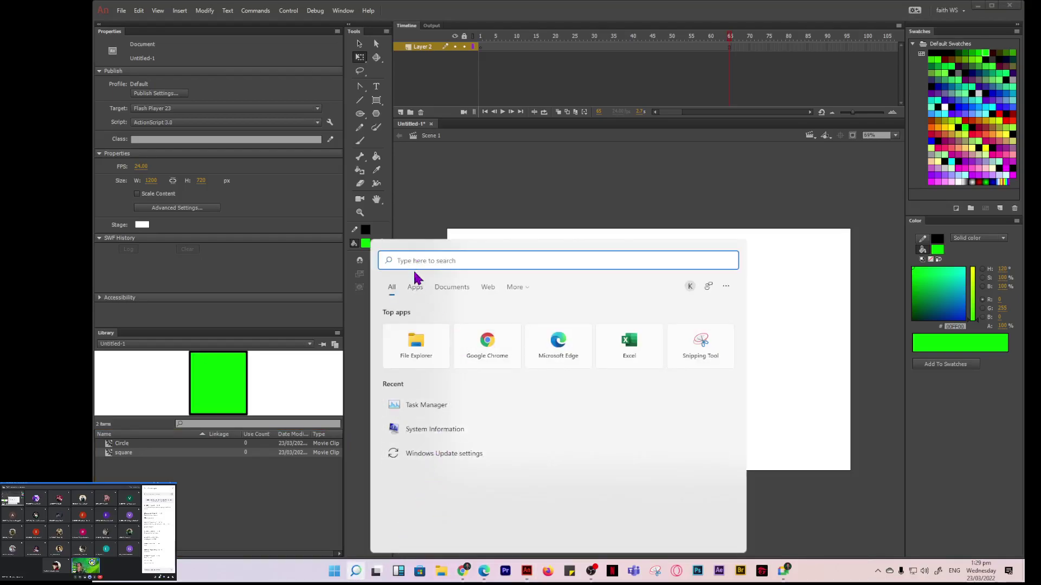
{"action": "type", "text": "n"}
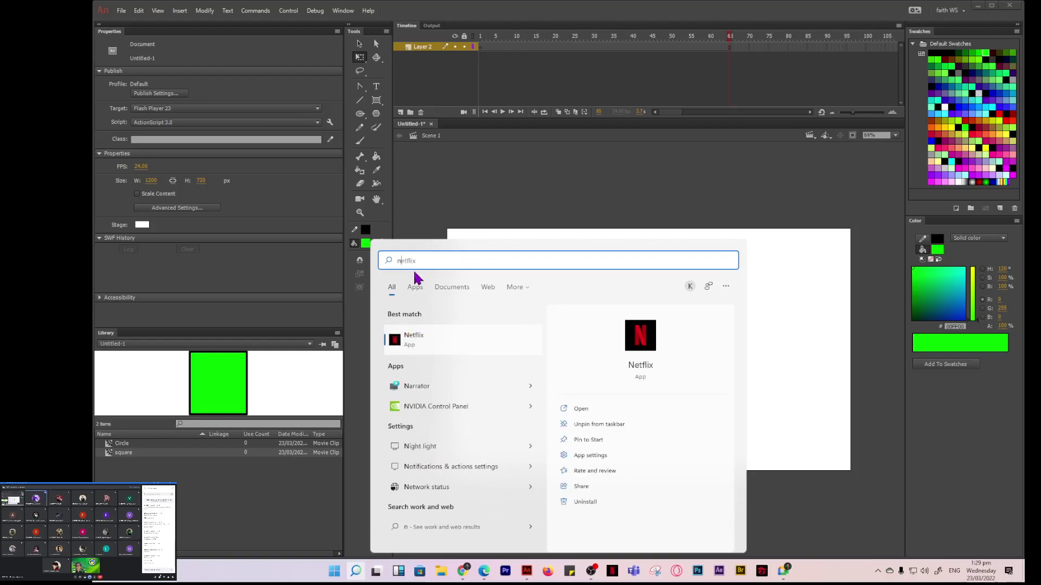
{"action": "type", "text": "te"}
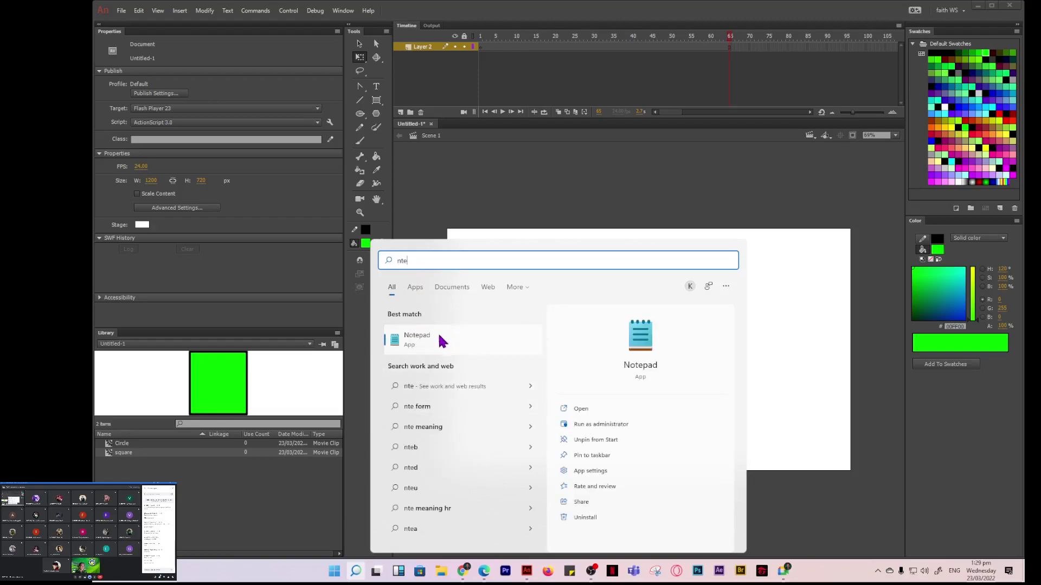
{"action": "left_click_drag", "start_coordinate": [430, 260], "coordinate": [386, 254]}
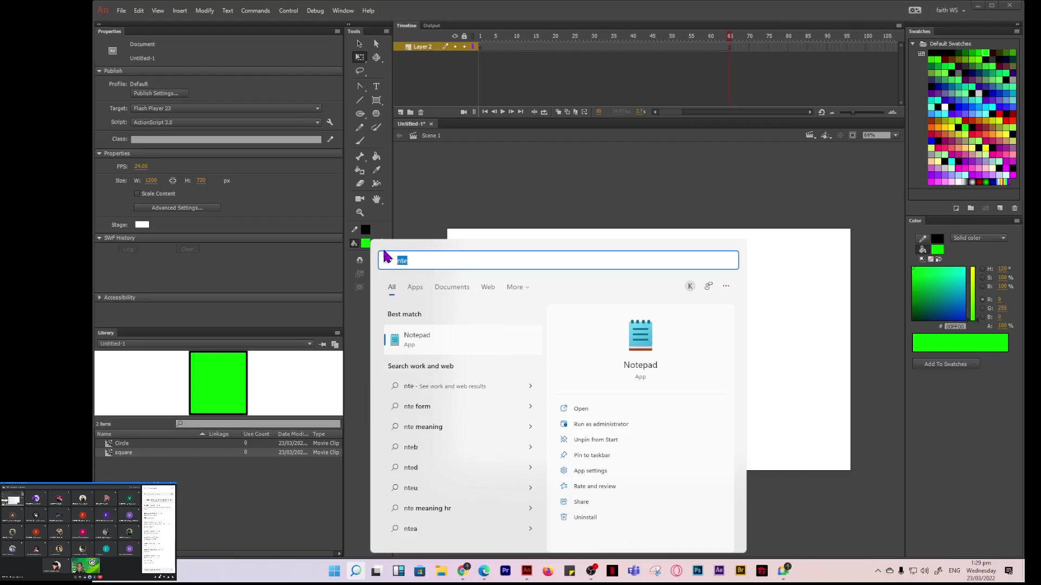
{"action": "type", "text": "word"}
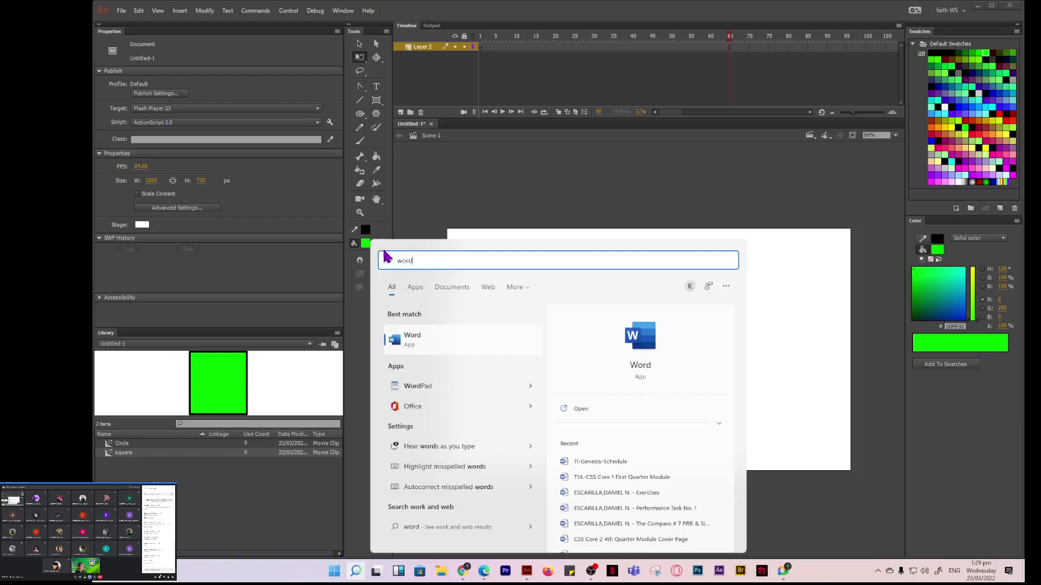
{"action": "left_click", "coordinate": [419, 388]}
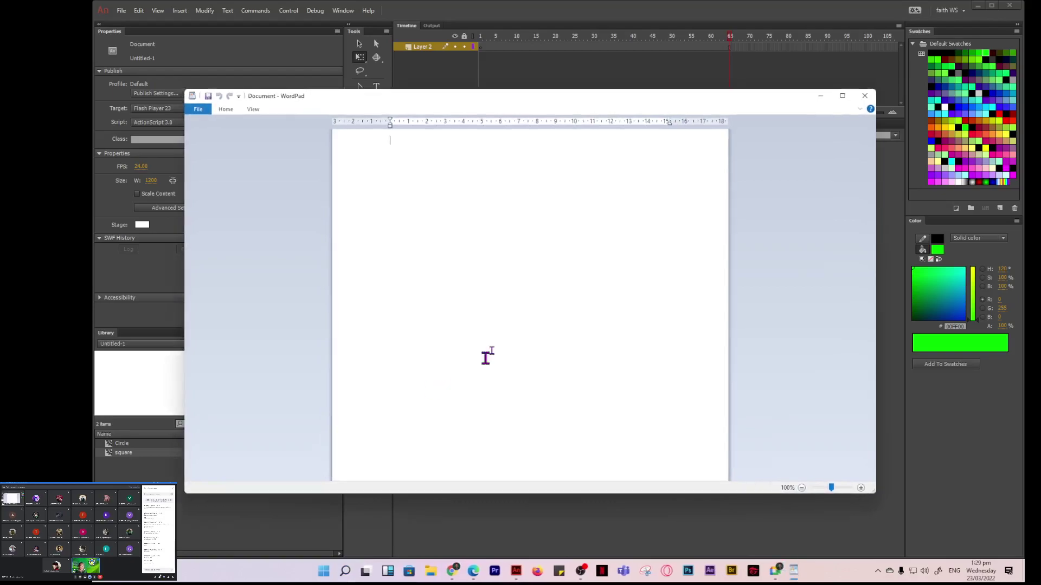
- Set the blank document's font size to 24 and minimize the WordPad window
{"action": "left_click", "coordinate": [224, 110]}
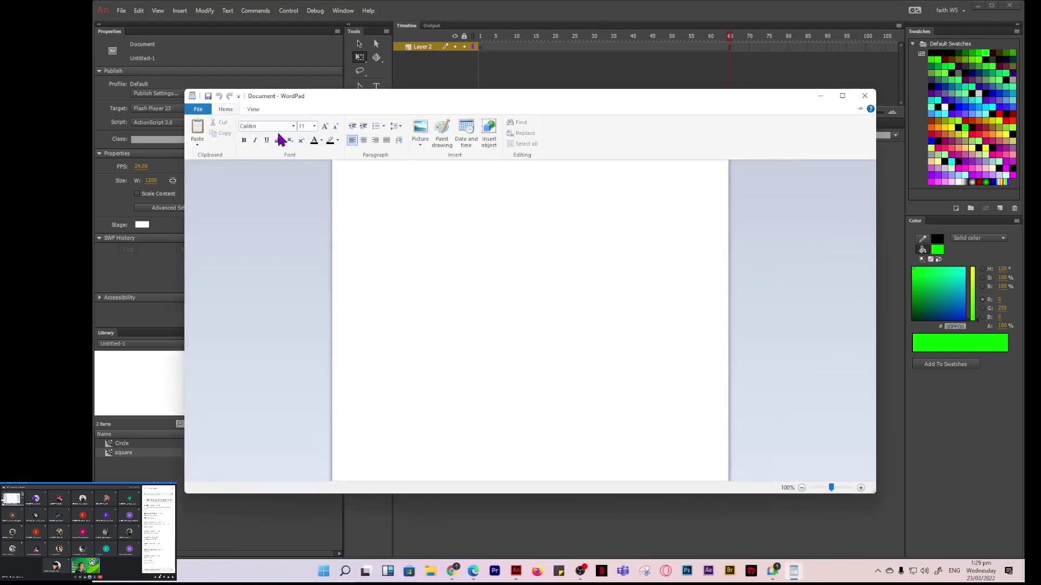
{"action": "left_click", "coordinate": [314, 126]}
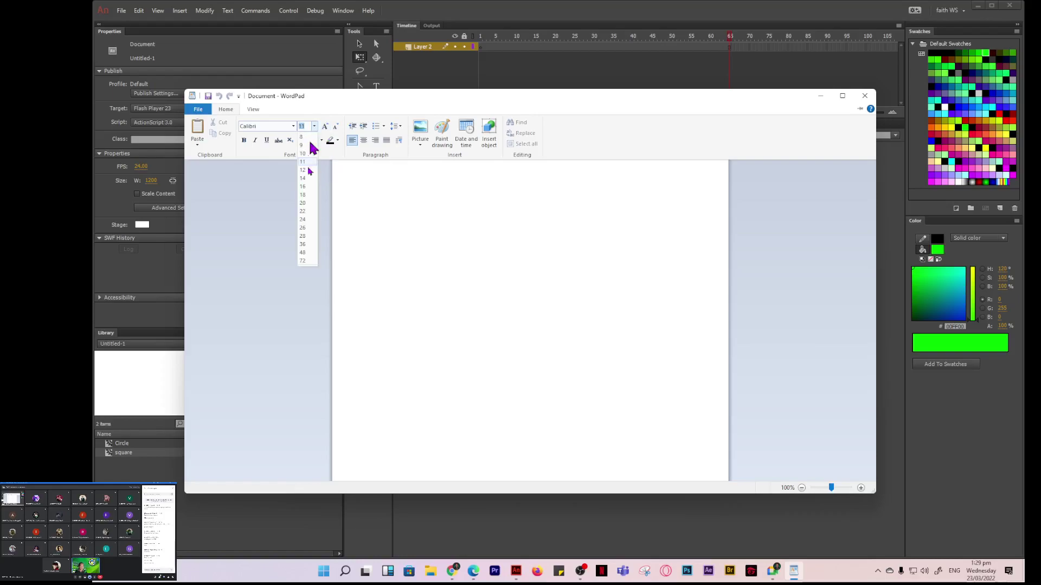
{"action": "left_click", "coordinate": [302, 252]}
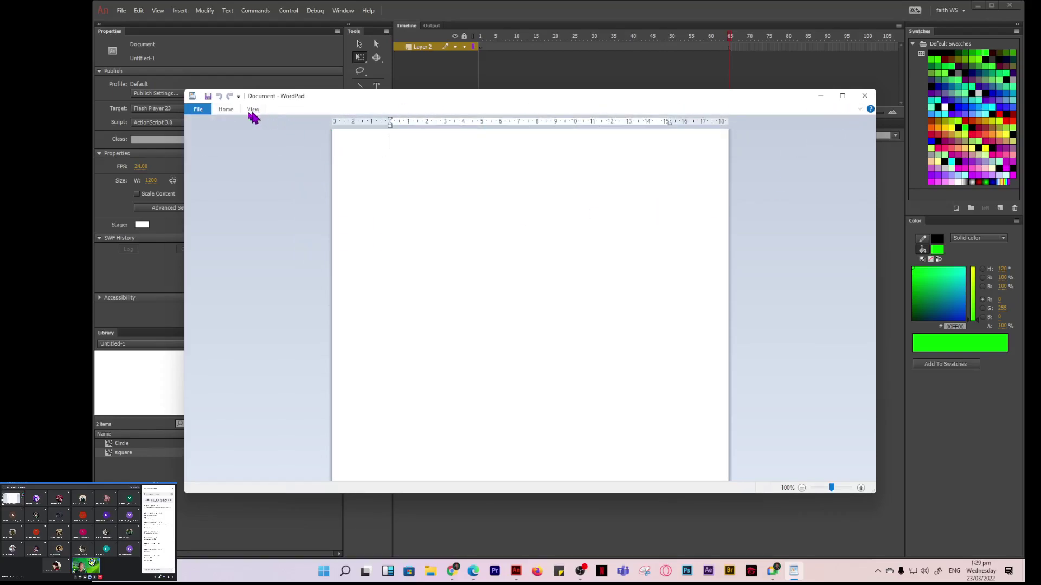
{"action": "left_click", "coordinate": [227, 110]}
{"action": "left_click", "coordinate": [314, 127]}
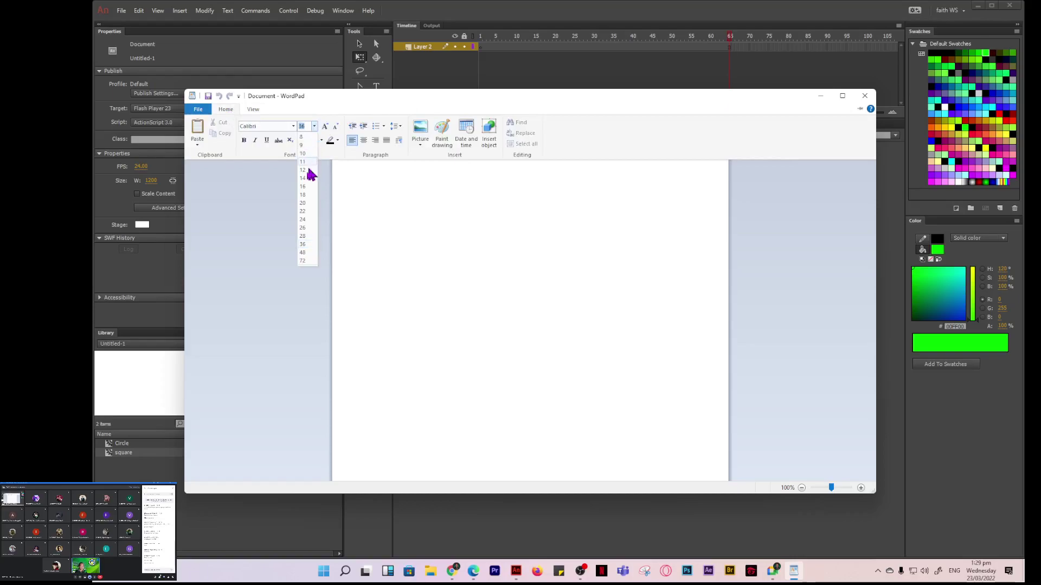
{"action": "left_click", "coordinate": [305, 221]}
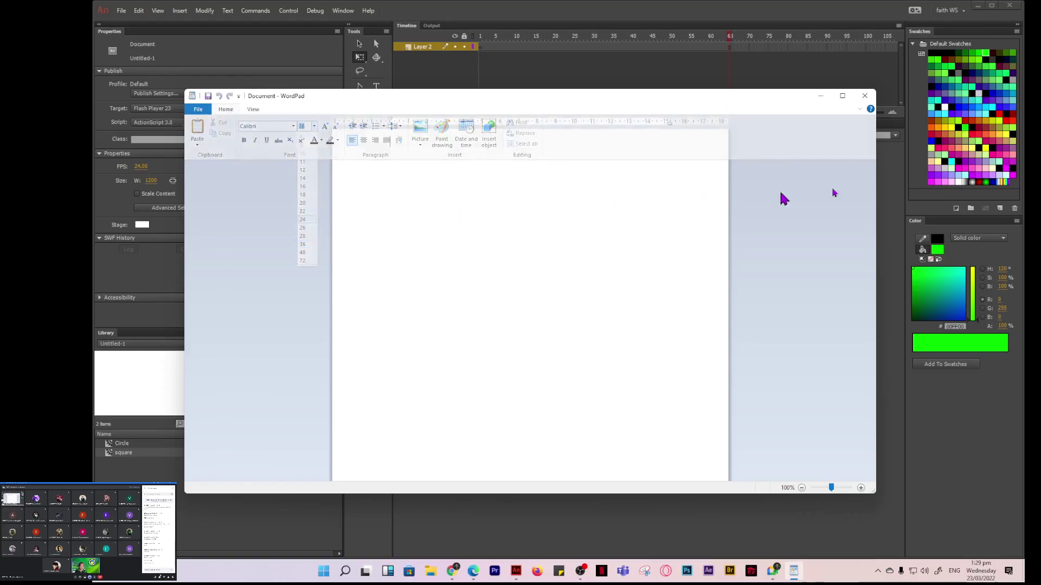
{"action": "left_click", "coordinate": [819, 97]}
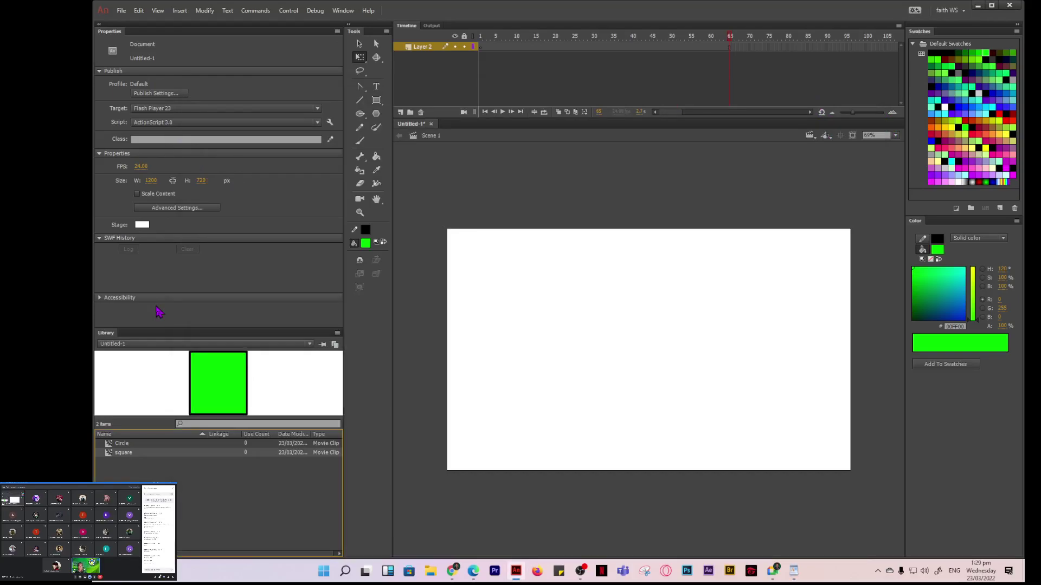
{"action": "mouse_move", "coordinate": [793, 571]}
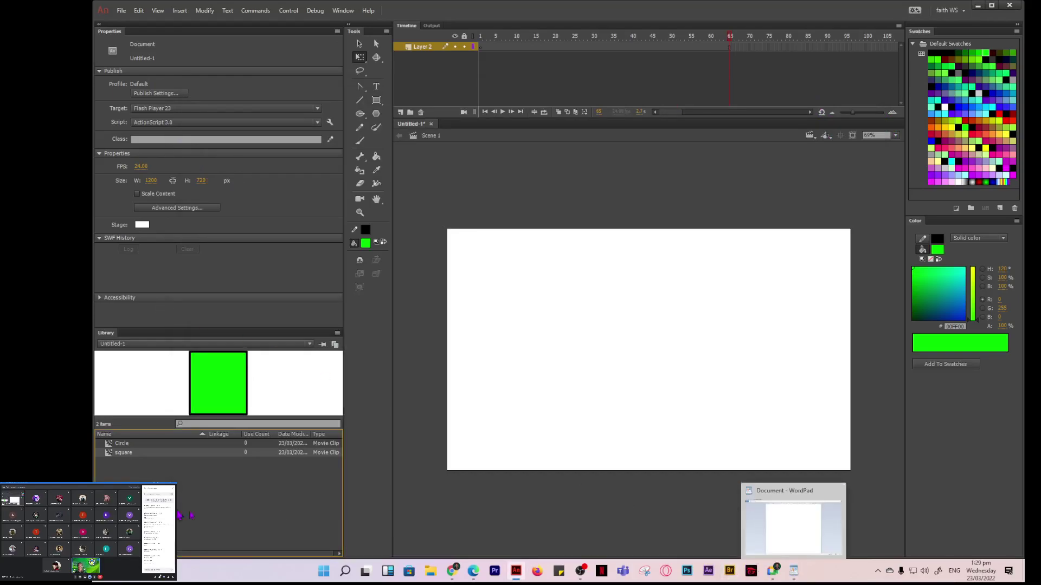
{"action": "left_click", "coordinate": [473, 571]}
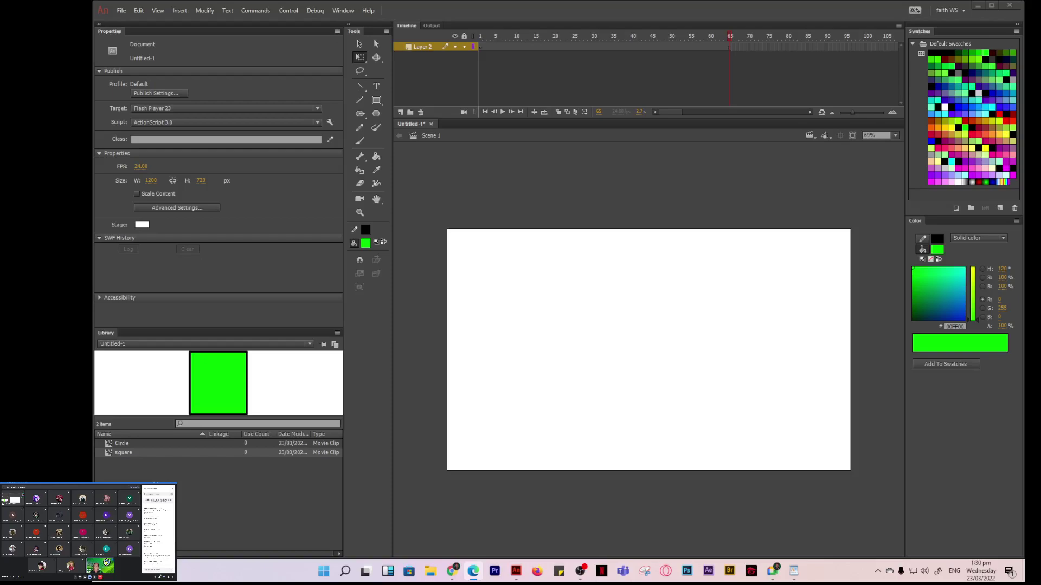
{"action": "left_click", "coordinate": [202, 428]}
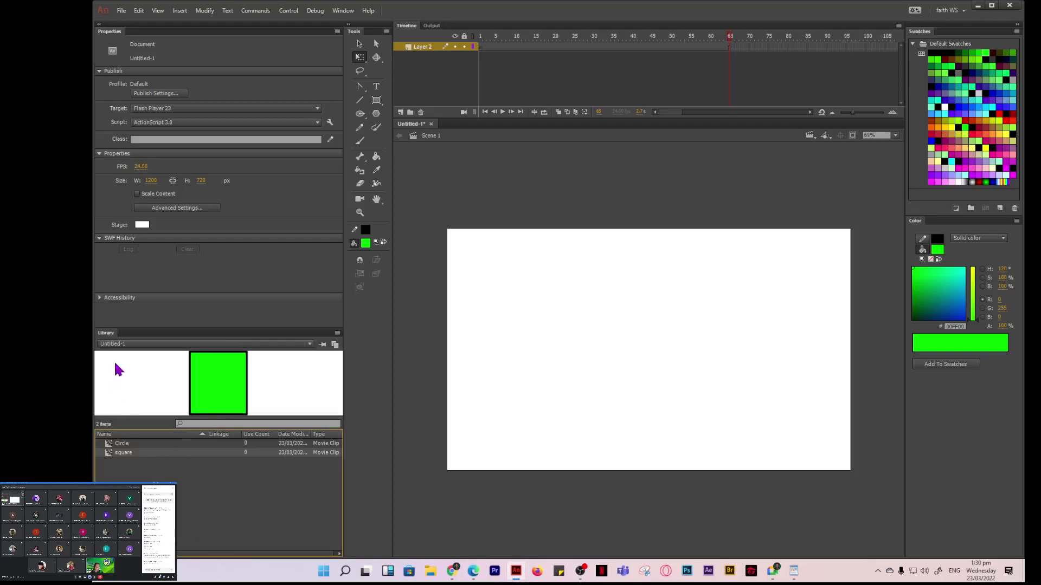
{"action": "left_click", "coordinate": [204, 12]}
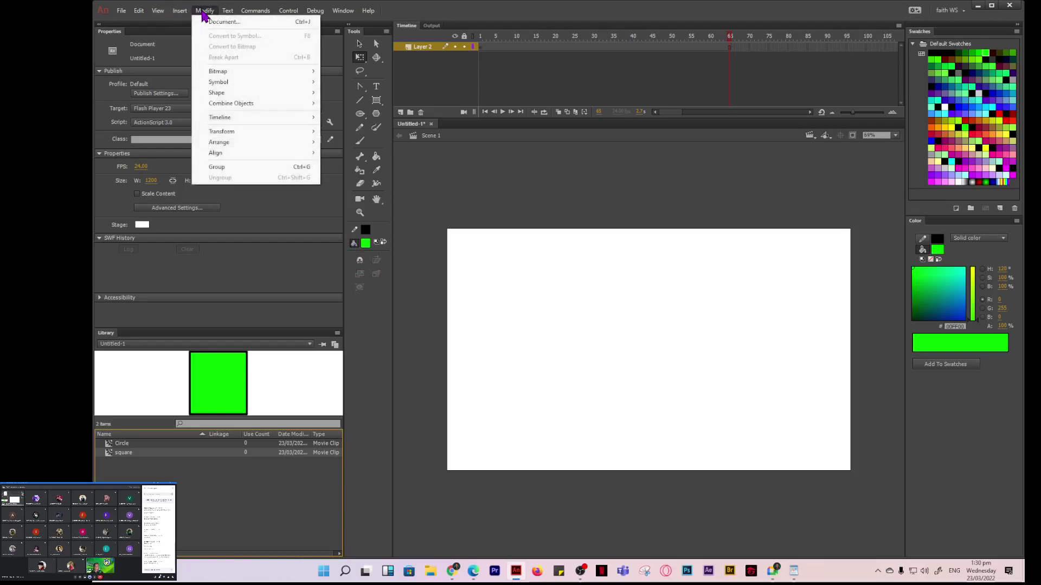
{"action": "left_click", "coordinate": [223, 495]}
- Place an instance of the square symbol on the stage and enlarge it to about 399 × 437 px
{"action": "left_click_drag", "start_coordinate": [222, 391], "coordinate": [607, 337]}
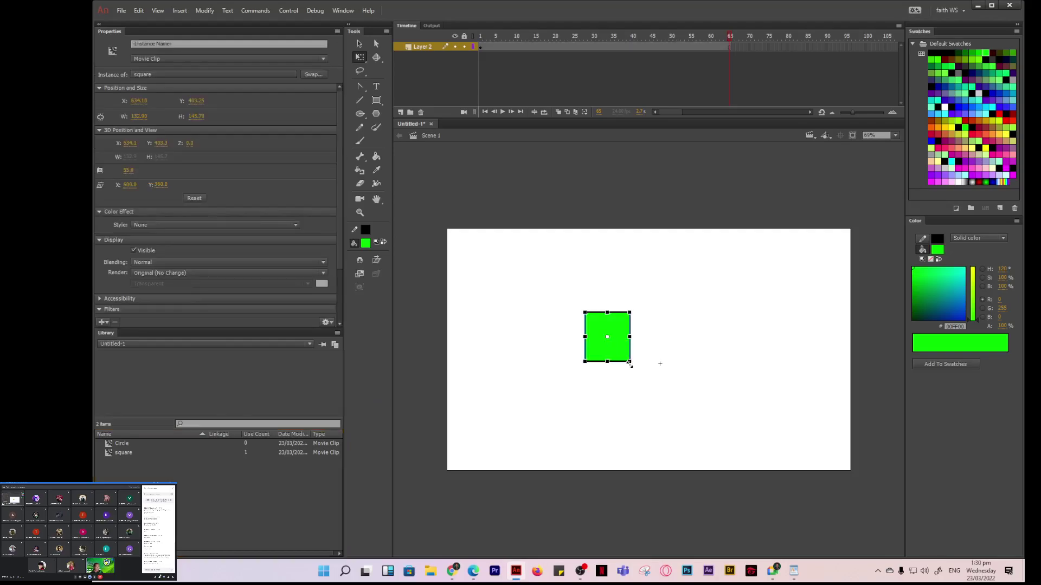
{"action": "left_click_drag", "start_coordinate": [629, 361], "coordinate": [675, 410]}
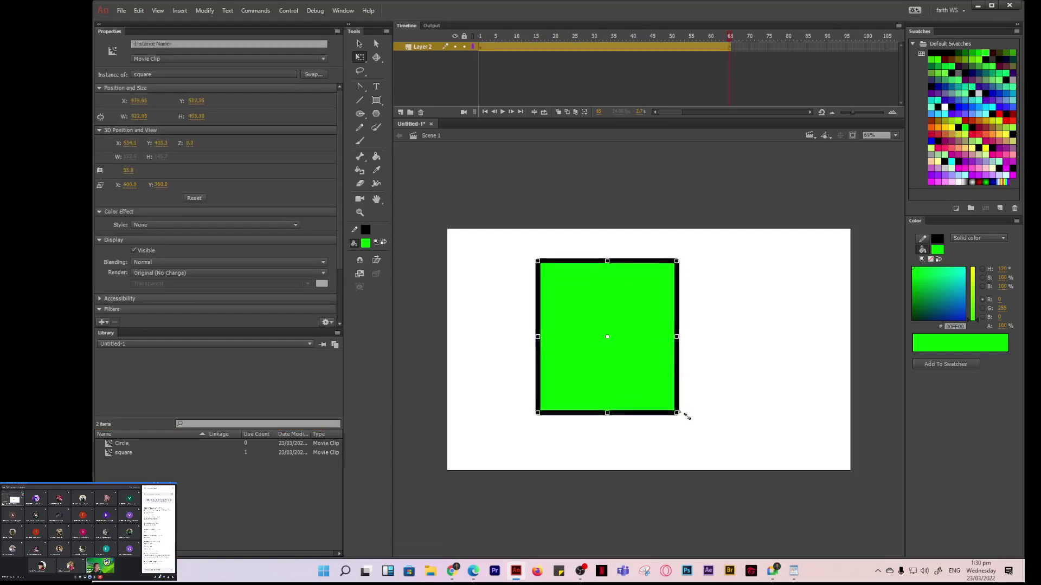
{"action": "left_click", "coordinate": [477, 307]}
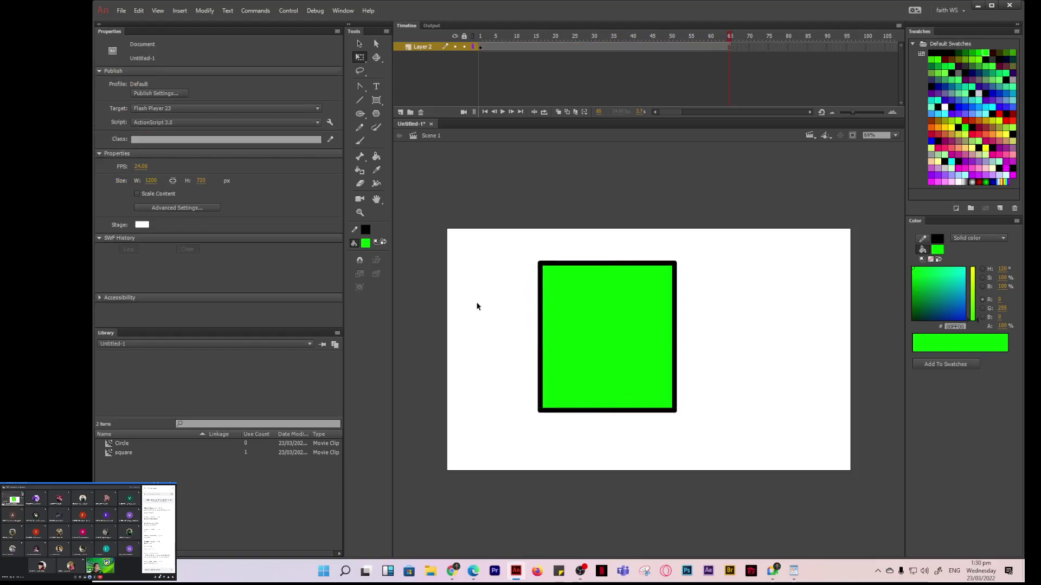
- Place the Circle symbol inside the square and convert both instances into one movie clip symbol with the default name
{"action": "left_click", "coordinate": [122, 443]}
{"action": "left_click_drag", "start_coordinate": [250, 399], "coordinate": [584, 317]}
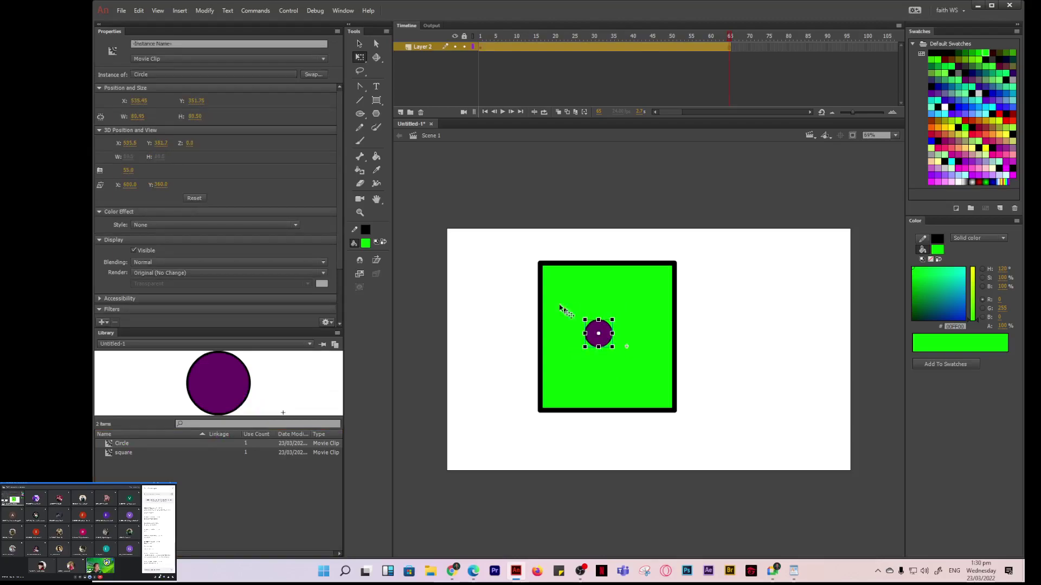
{"action": "left_click_drag", "start_coordinate": [509, 239], "coordinate": [700, 453]}
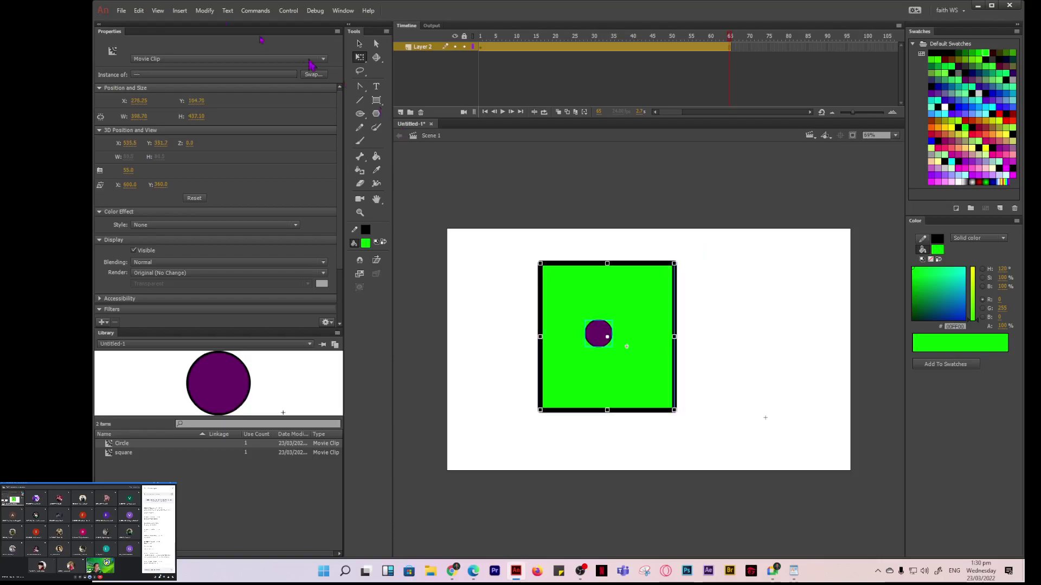
{"action": "left_click", "coordinate": [205, 11]}
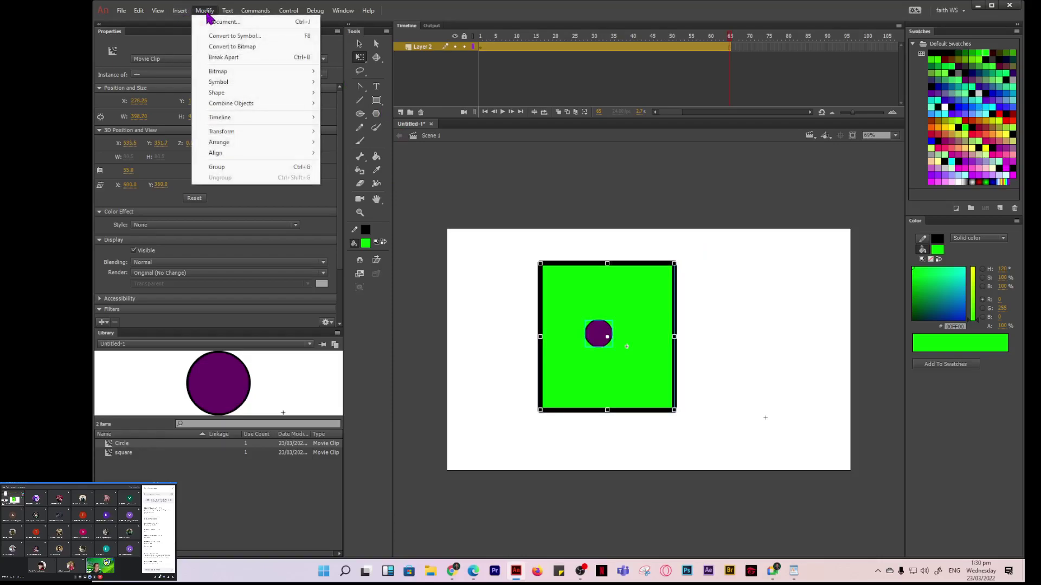
{"action": "left_click", "coordinate": [224, 36]}
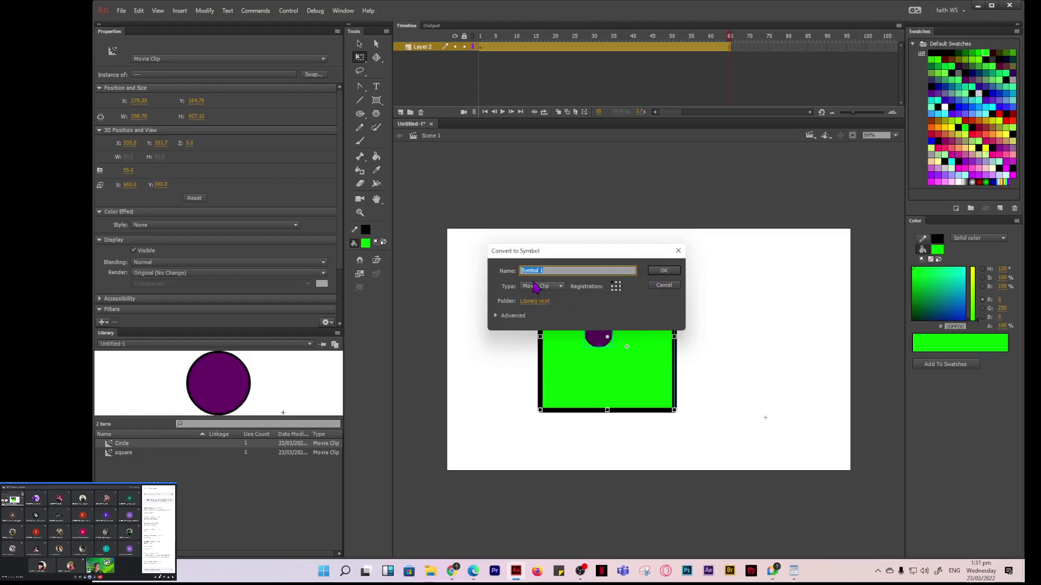
{"action": "left_click", "coordinate": [666, 271]}
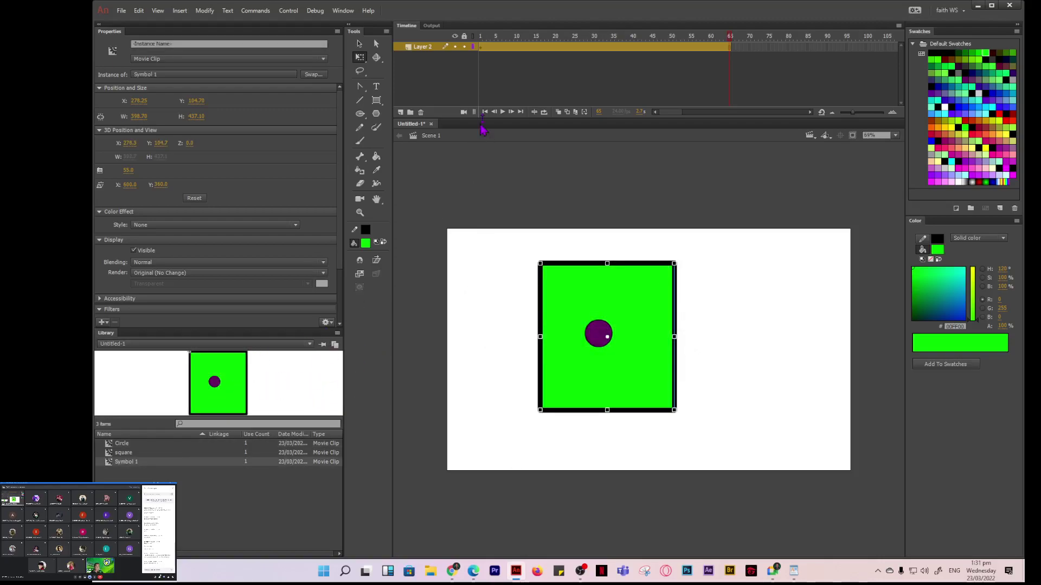
- Go to frame 1 of the main timeline and open Symbol 1 for editing
{"action": "left_click", "coordinate": [484, 50]}
{"action": "left_click", "coordinate": [482, 48]}
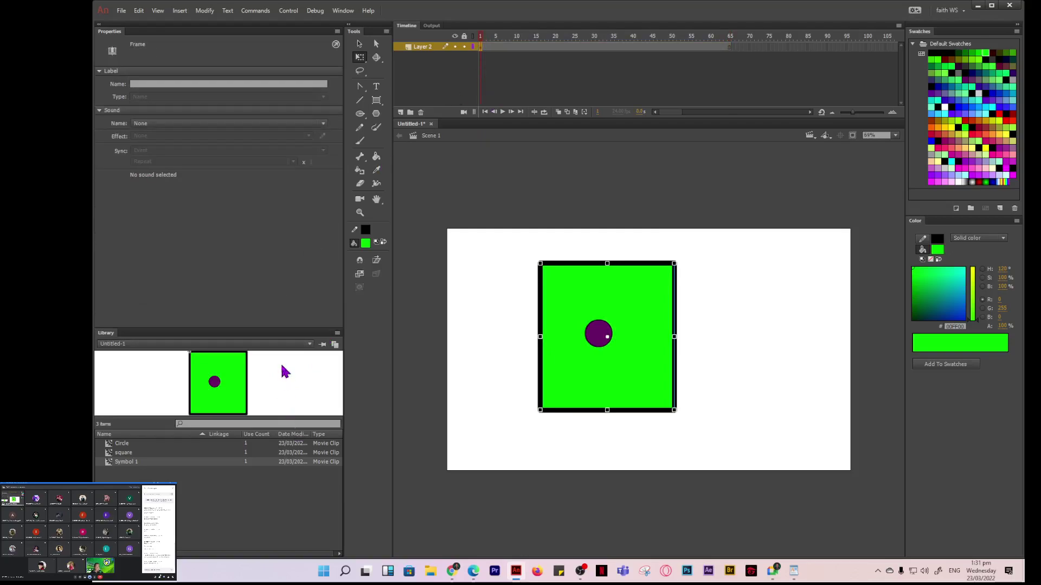
{"action": "double_click", "coordinate": [229, 398]}
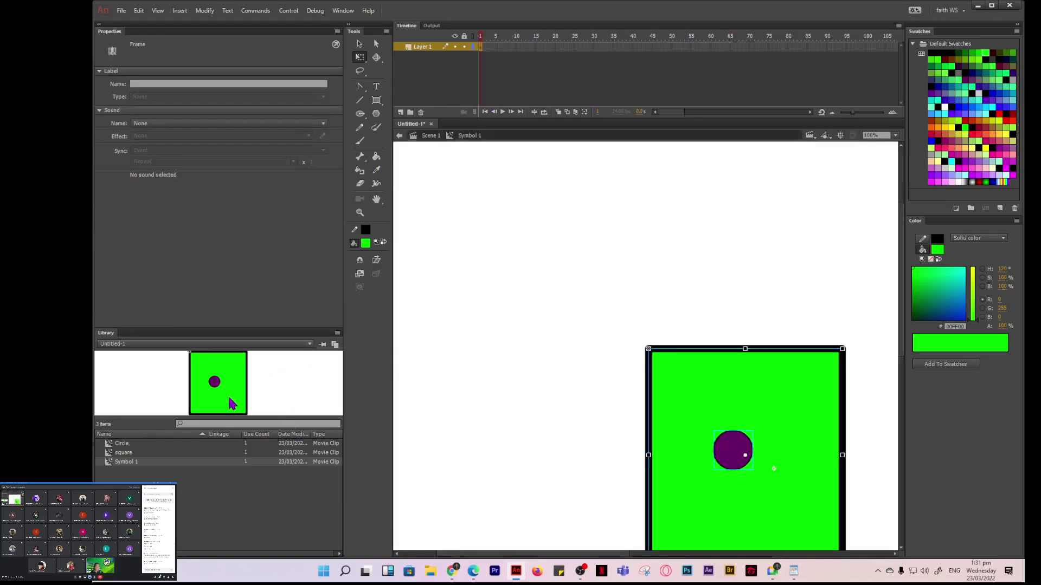
{"action": "scroll", "coordinate": [628, 491], "scroll_direction": "down", "scroll_amount": 3}
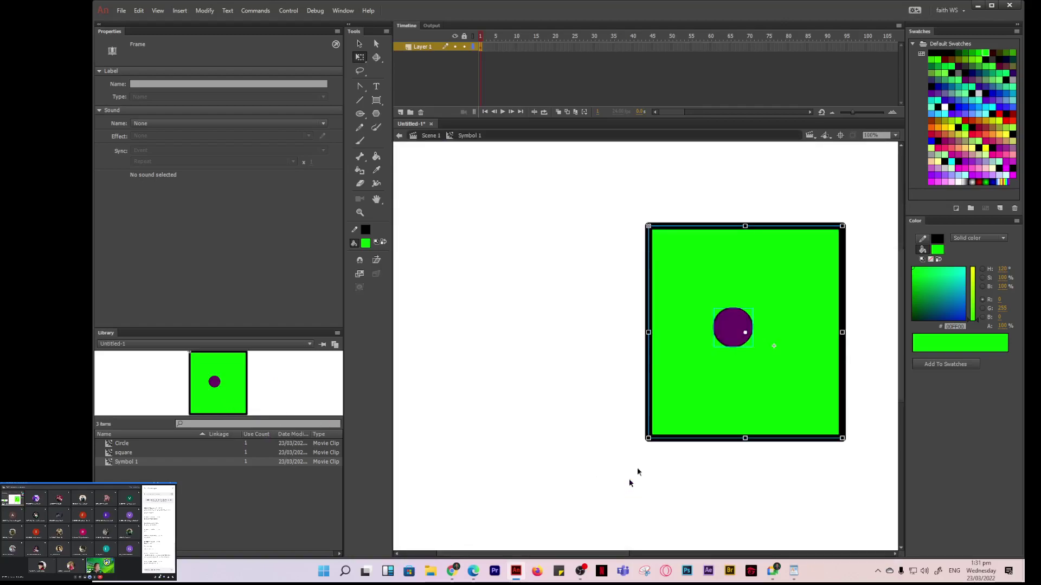
- Create a motion tween on the square and circle inside the symbol, agreeing to convert them to a symbol
{"action": "right_click", "coordinate": [676, 252]}
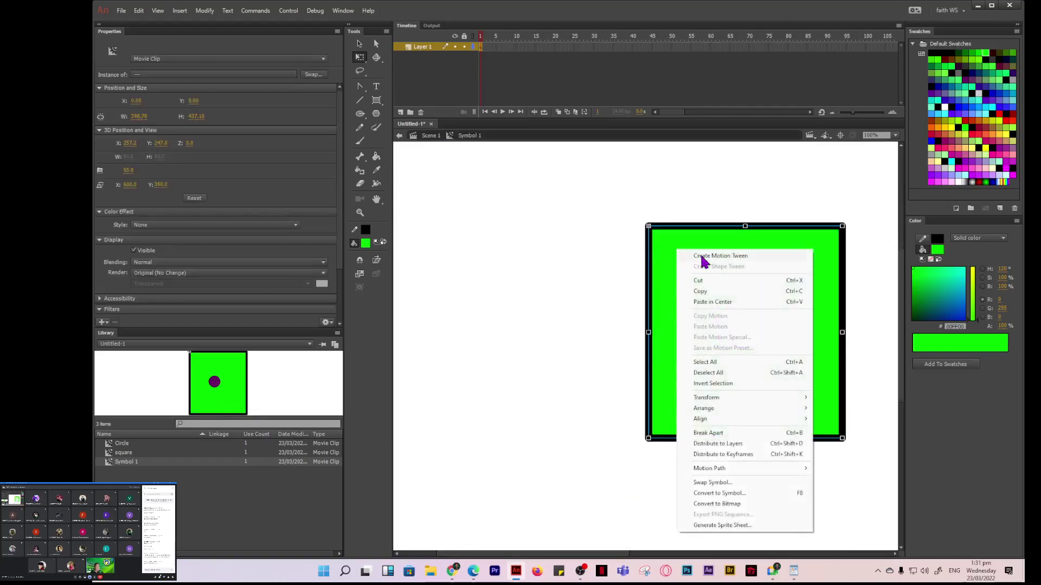
{"action": "left_click", "coordinate": [703, 256]}
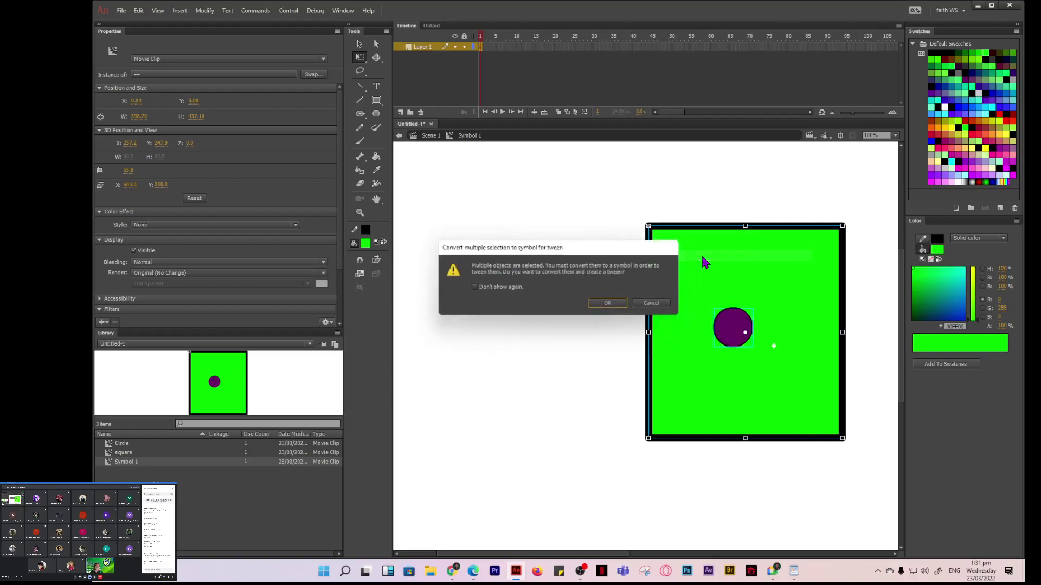
{"action": "left_click", "coordinate": [608, 303]}
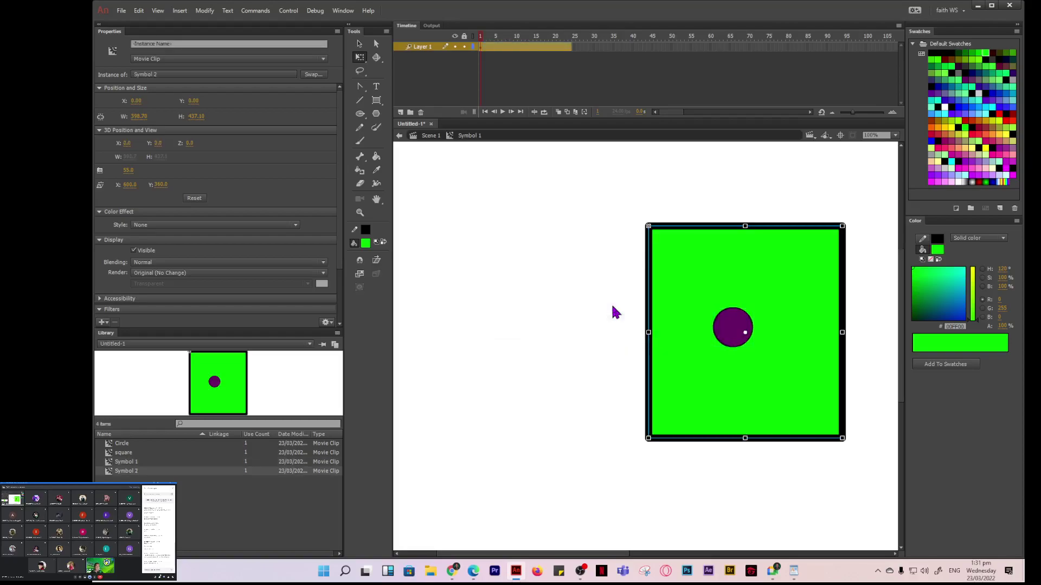
{"action": "left_click", "coordinate": [556, 305]}
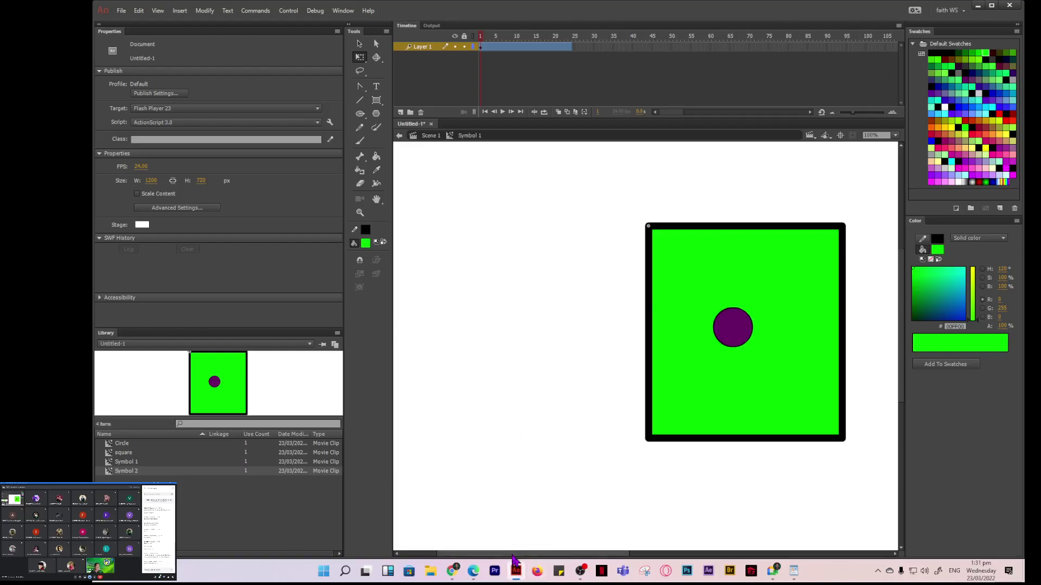
- Move the tweened square-and-circle instance slightly on frame 1, to about X 10, Y -7
{"action": "scroll", "coordinate": [533, 562], "scroll_direction": "right", "scroll_amount": 2}
{"action": "scroll", "coordinate": [532, 562], "scroll_direction": "right", "scroll_amount": 2}
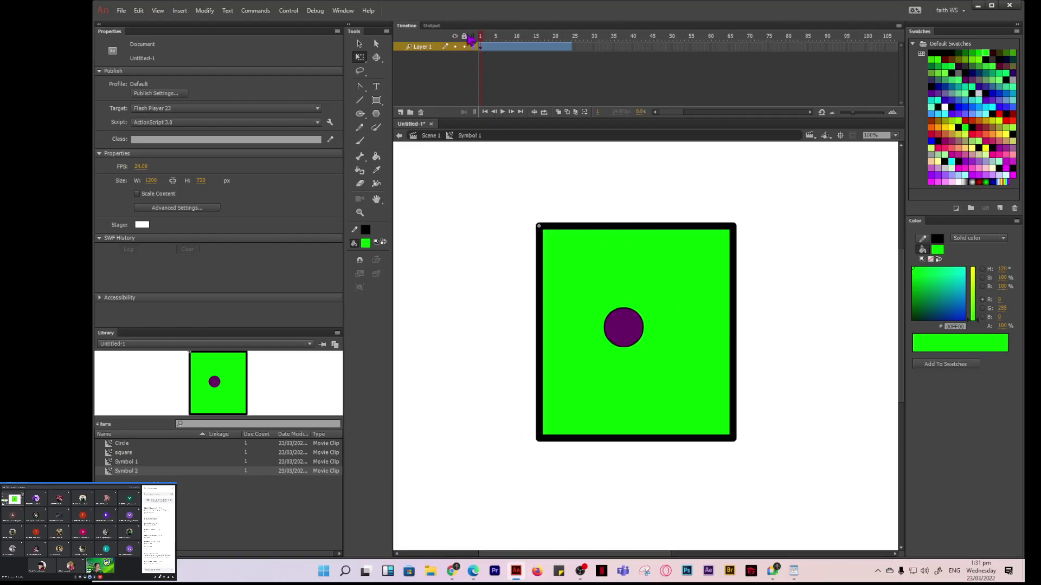
{"action": "mouse_move", "coordinate": [628, 331]}
{"action": "left_mouse_down"}
{"action": "mouse_move", "coordinate": [632, 286]}
{"action": "mouse_move", "coordinate": [633, 327]}
{"action": "left_mouse_up"}
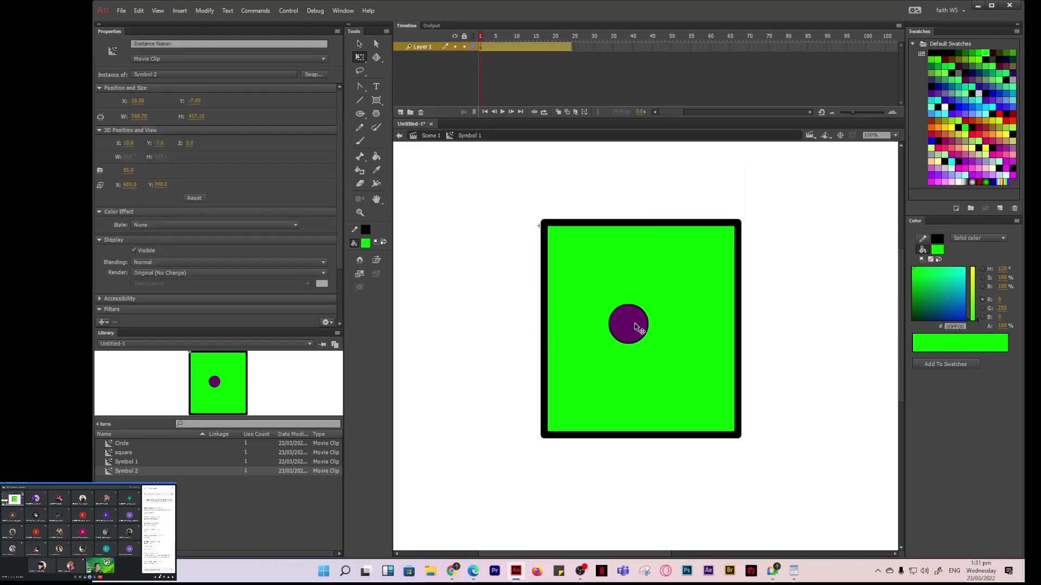
{"action": "left_click", "coordinate": [490, 361]}
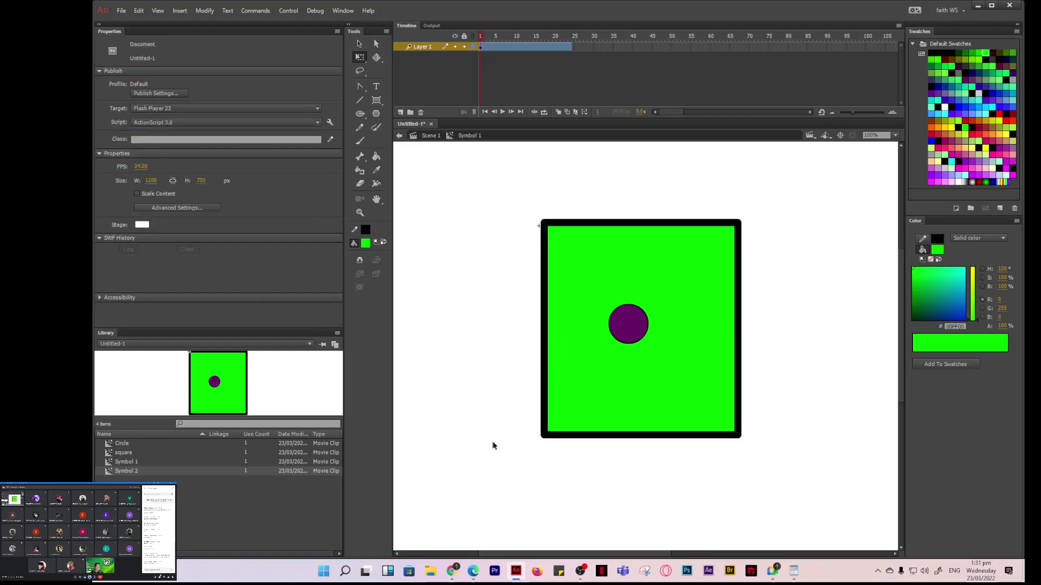
- Preview Symbol 1 and Symbol 2 in the library and return to Scene 1
{"action": "left_click", "coordinate": [132, 462]}
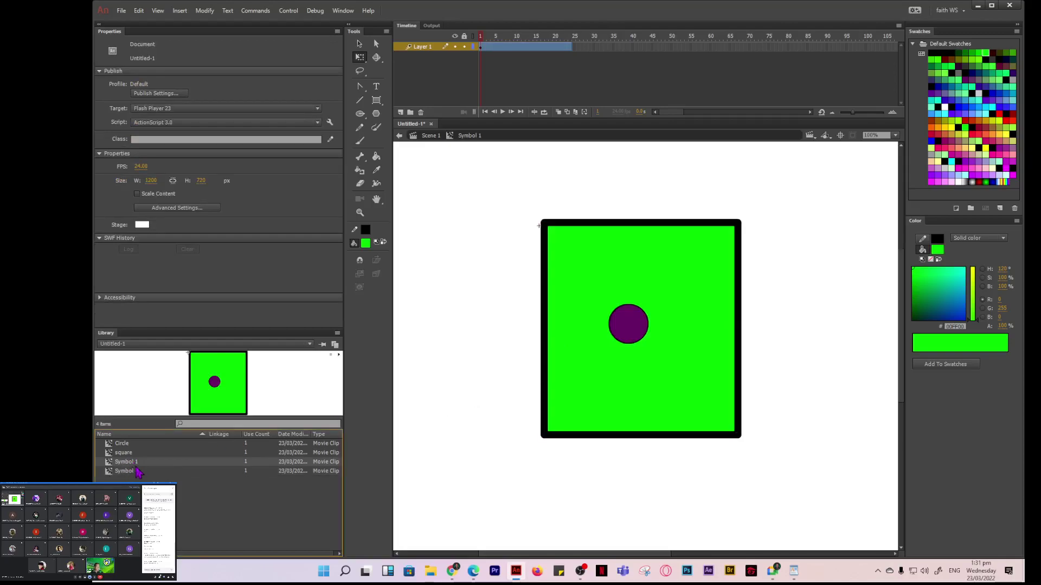
{"action": "left_click", "coordinate": [122, 471]}
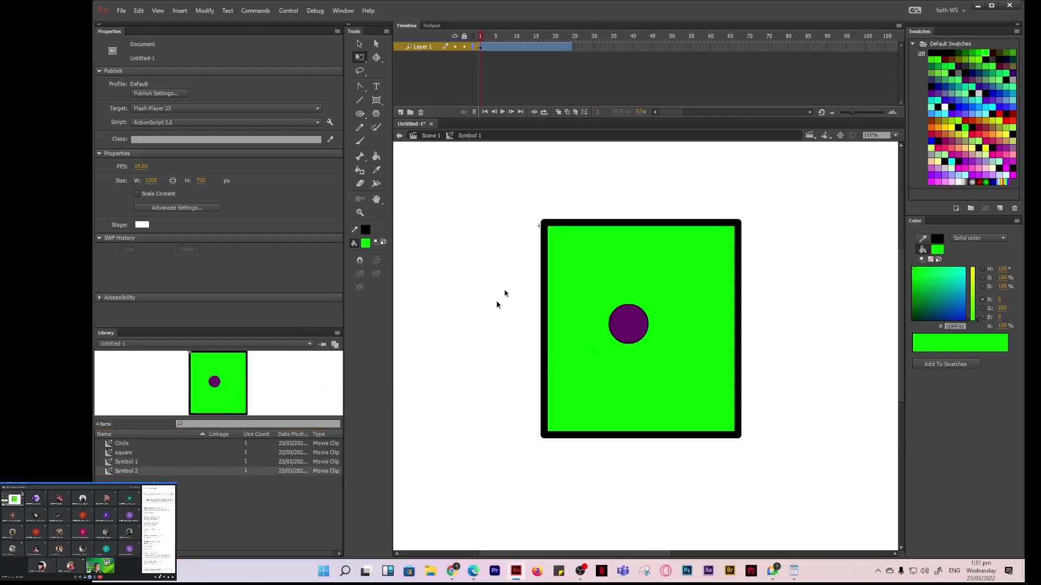
{"action": "left_click", "coordinate": [428, 135]}
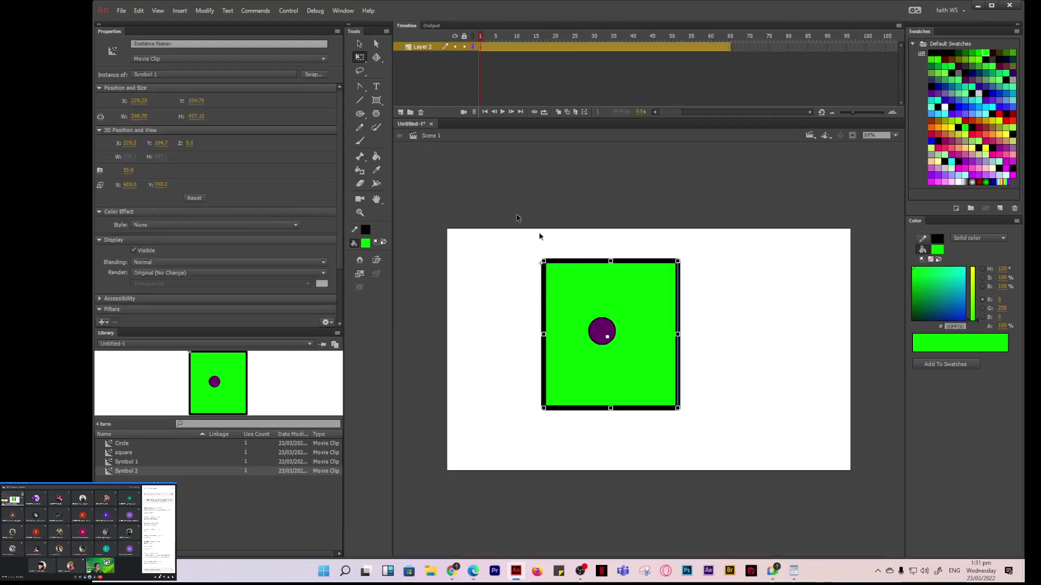
{"action": "left_click", "coordinate": [479, 337]}
{"action": "left_click", "coordinate": [605, 342]}
{"action": "left_click", "coordinate": [471, 350]}
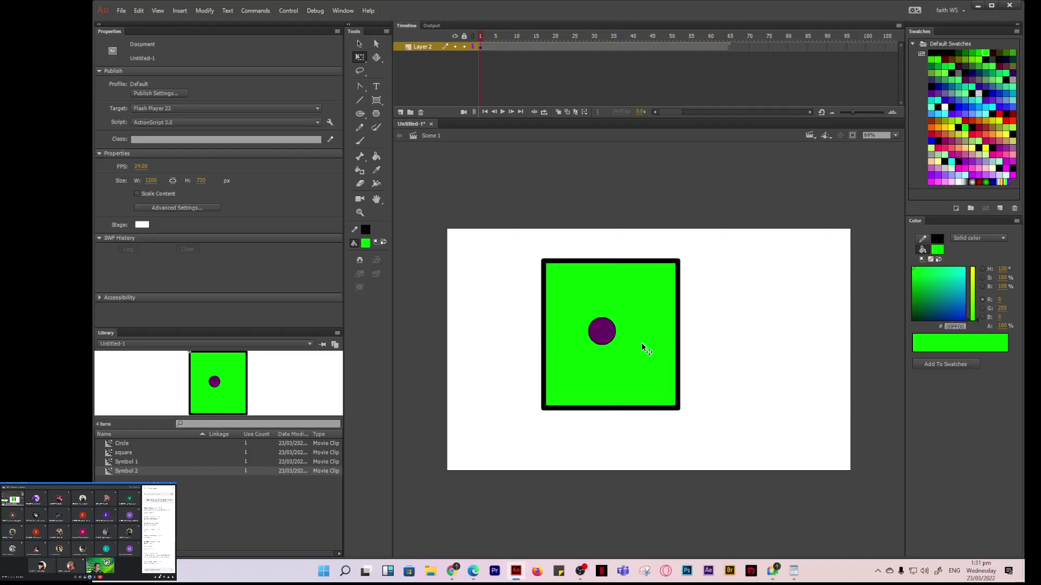
{"action": "left_click", "coordinate": [642, 342]}
{"action": "right_click", "coordinate": [642, 344]}
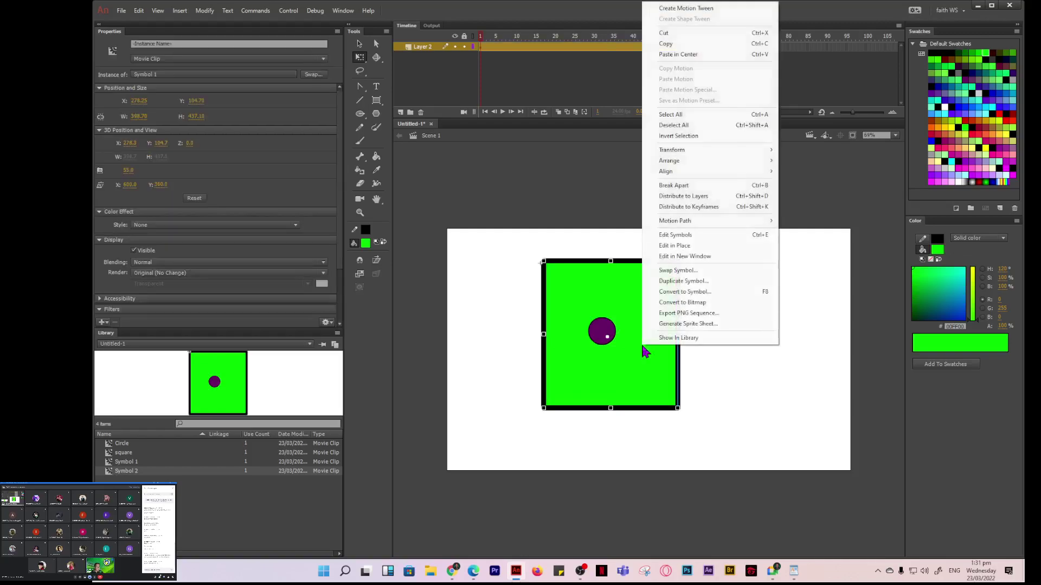
{"action": "left_click", "coordinate": [469, 262]}
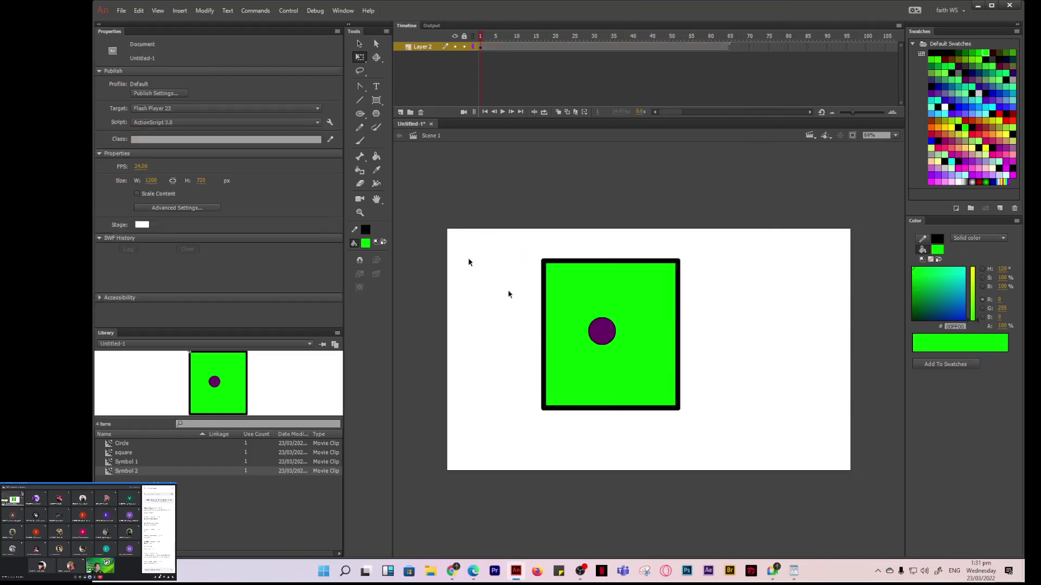
- Open Symbol 2 for editing and break apart the square instance inside it
{"action": "double_click", "coordinate": [242, 396]}
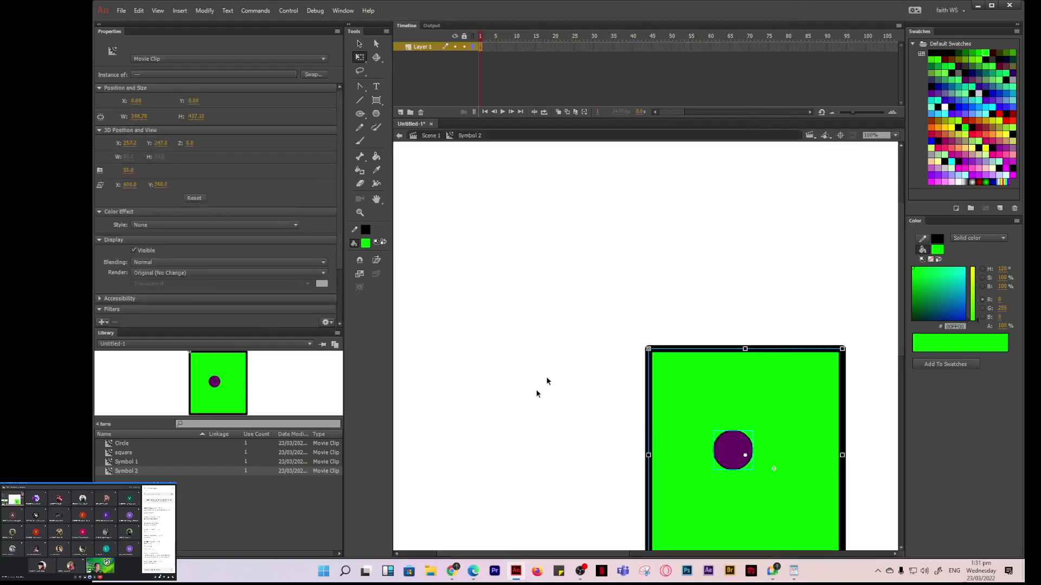
{"action": "scroll", "coordinate": [569, 396], "scroll_direction": "down", "scroll_amount": 3}
{"action": "left_click", "coordinate": [704, 304]}
{"action": "right_click", "coordinate": [684, 274]}
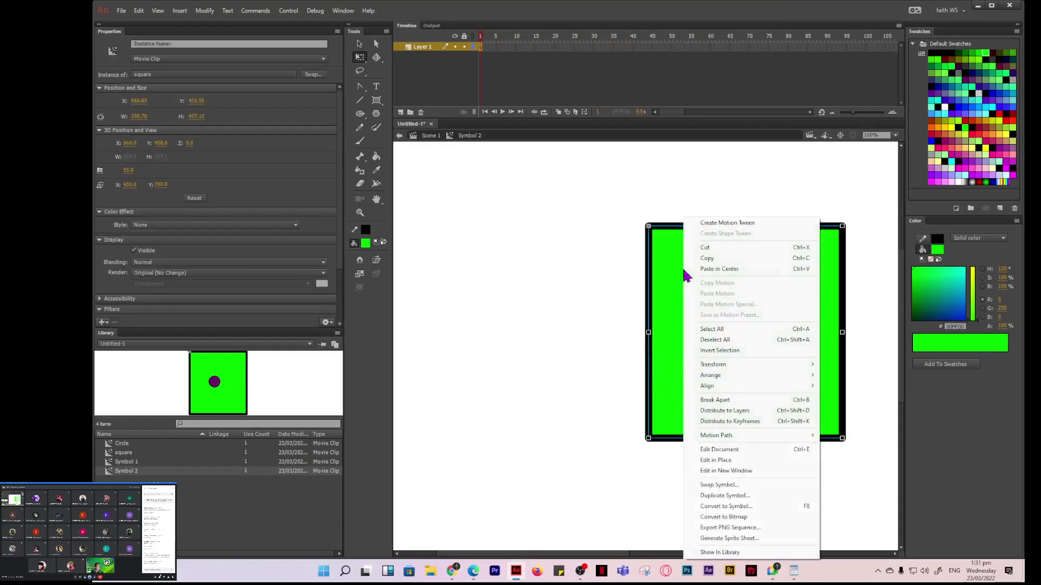
{"action": "left_click", "coordinate": [202, 11]}
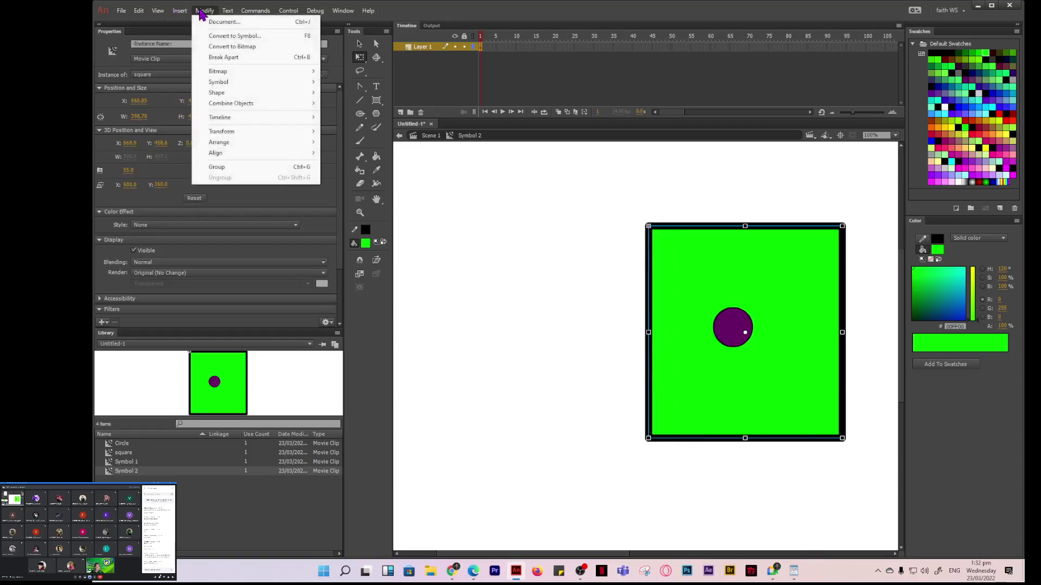
{"action": "left_click", "coordinate": [223, 57]}
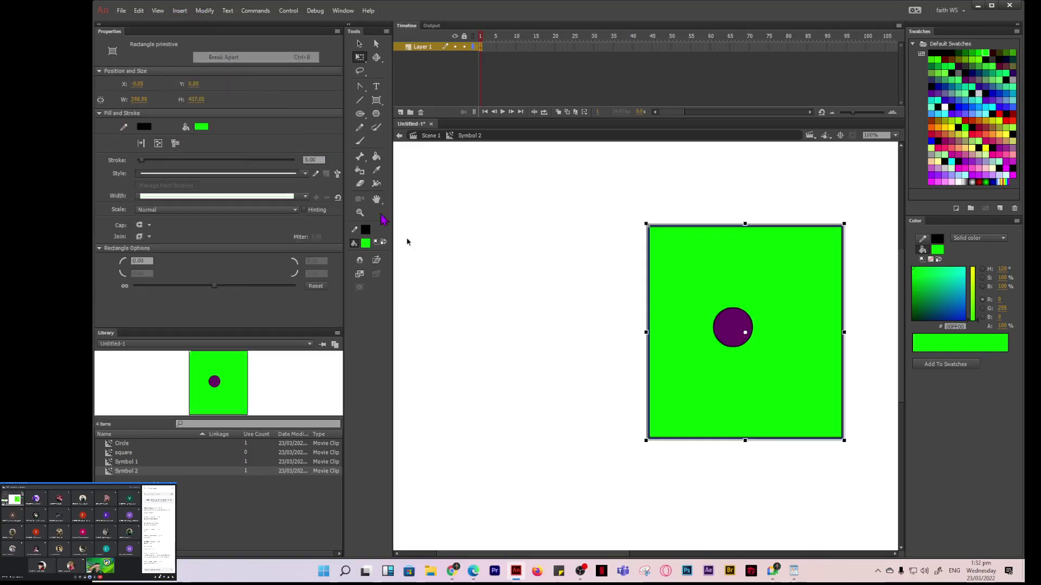
- Move the circle instance to the centre of the square, at about X 283, Y 254
{"action": "left_click", "coordinate": [569, 272]}
{"action": "left_click", "coordinate": [743, 336]}
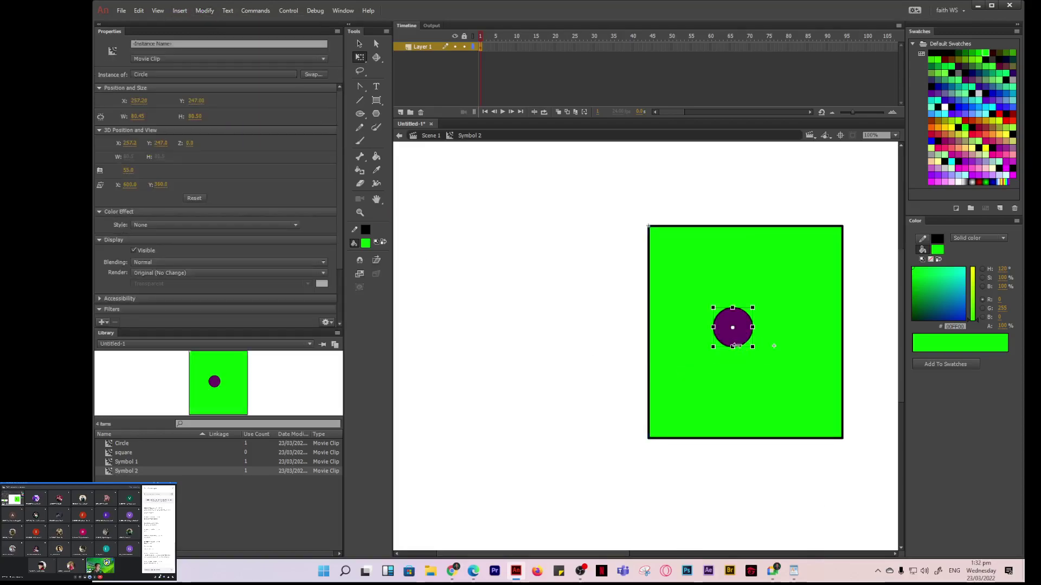
{"action": "left_click_drag", "start_coordinate": [735, 340], "coordinate": [765, 353]}
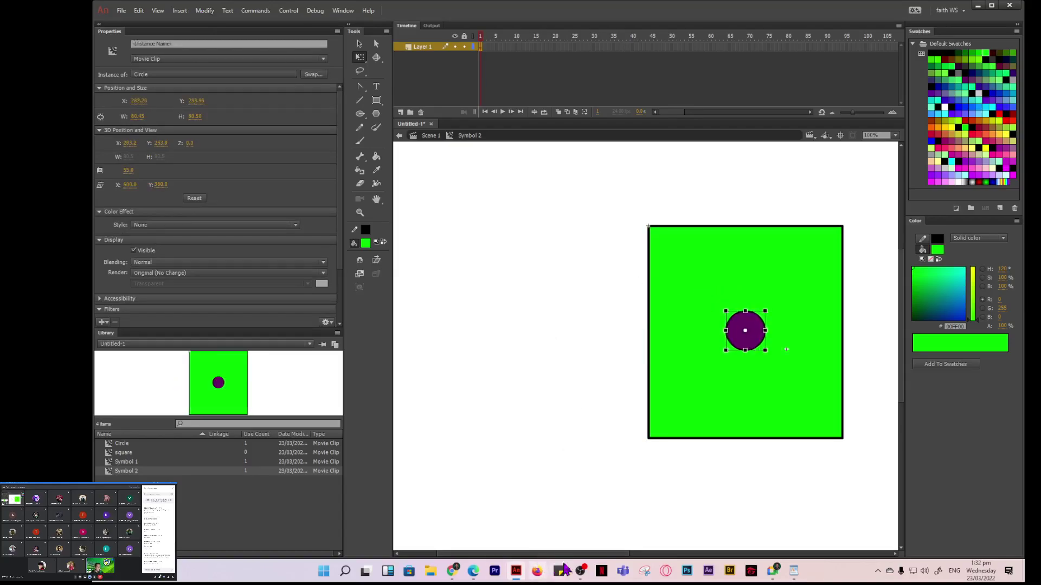
{"action": "left_click_drag", "start_coordinate": [578, 554], "coordinate": [619, 554]}
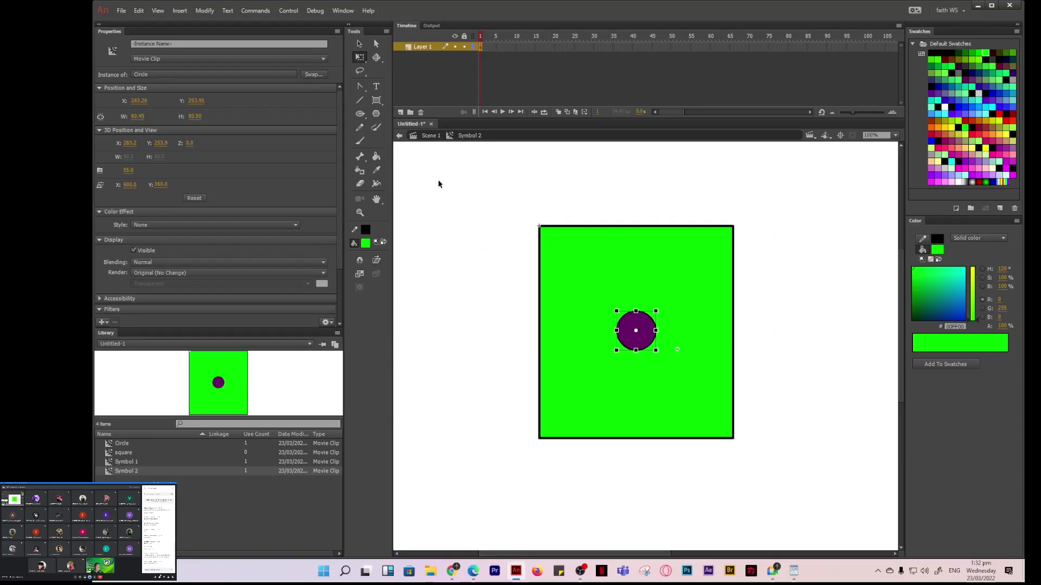
{"action": "left_click", "coordinate": [454, 249]}
{"action": "left_click_drag", "start_coordinate": [472, 214], "coordinate": [813, 476]}
{"action": "right_click", "coordinate": [587, 373]}
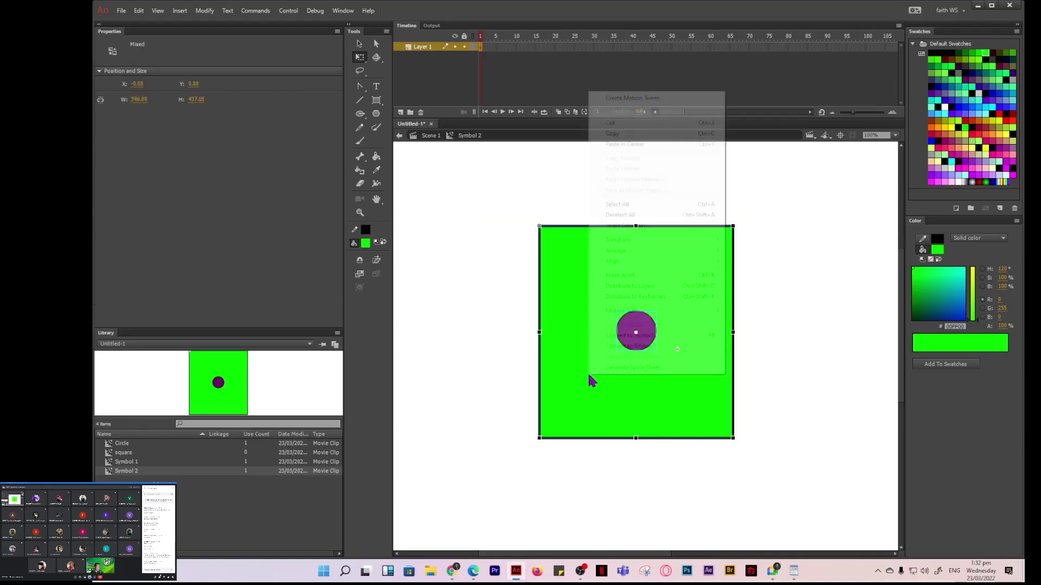
{"action": "left_click", "coordinate": [623, 99]}
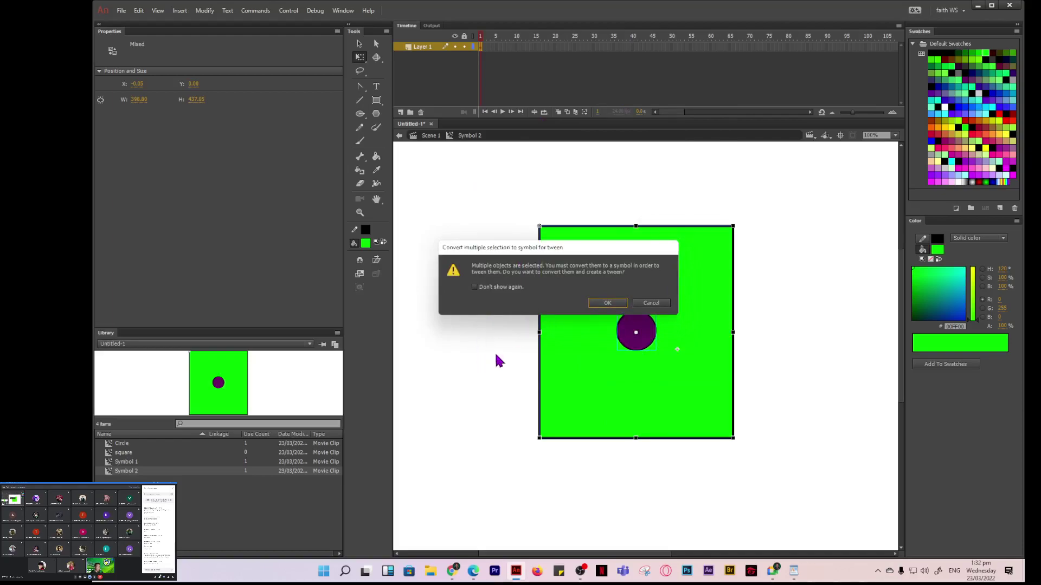
{"action": "left_click", "coordinate": [653, 304]}
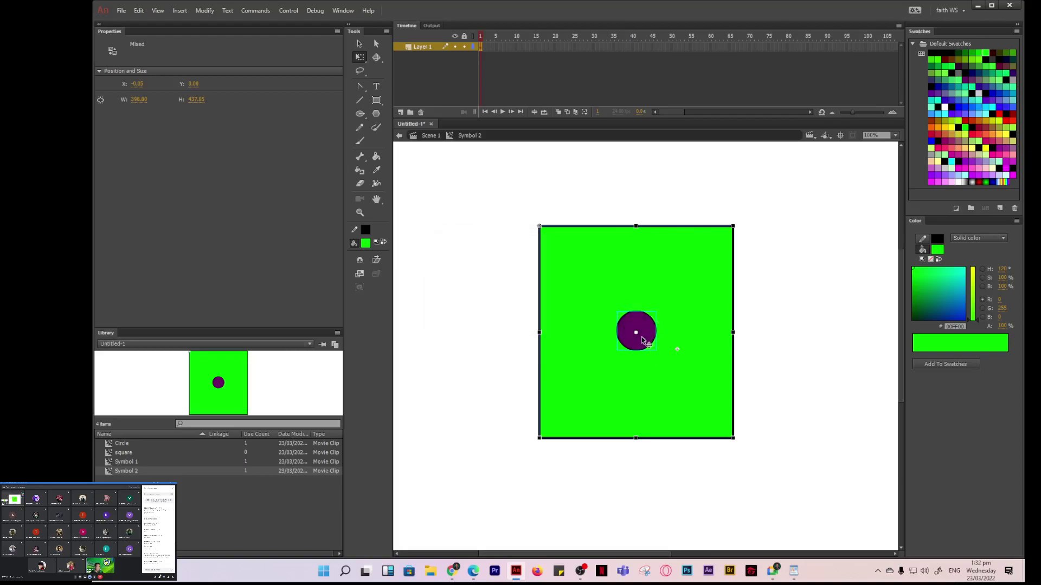
- Shift the square and circle together slightly, and move the circle outside the square, beside its left edge
{"action": "left_click_drag", "start_coordinate": [641, 336], "coordinate": [589, 353]}
{"action": "left_click", "coordinate": [795, 360]}
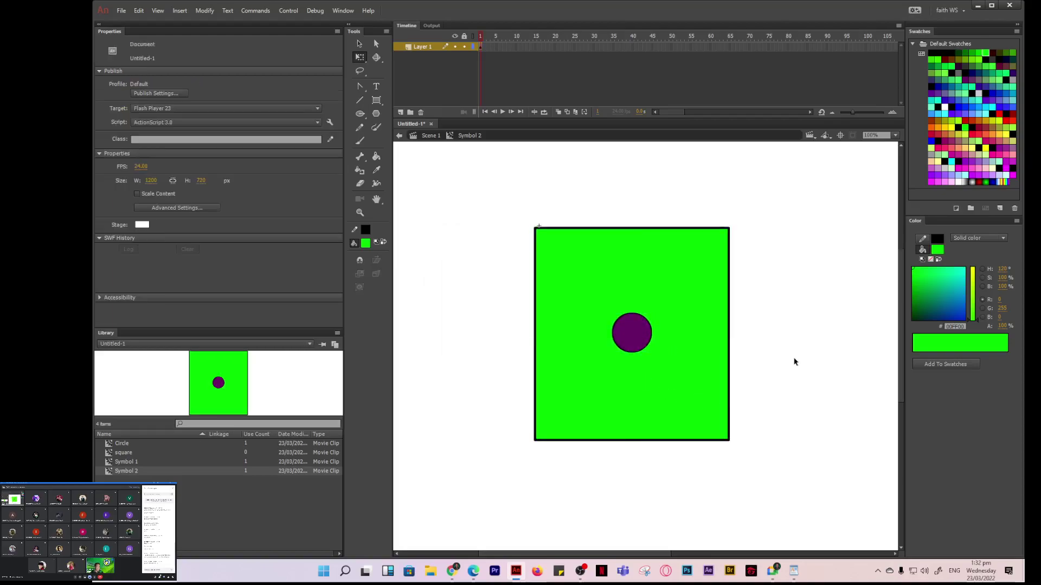
{"action": "left_click_drag", "start_coordinate": [632, 336], "coordinate": [510, 338]}
- Create a motion tween on the square and the outside circle in Symbol 2, agreeing to convert them to a symbol
{"action": "left_click_drag", "start_coordinate": [434, 184], "coordinate": [758, 492]}
{"action": "right_click", "coordinate": [588, 282]}
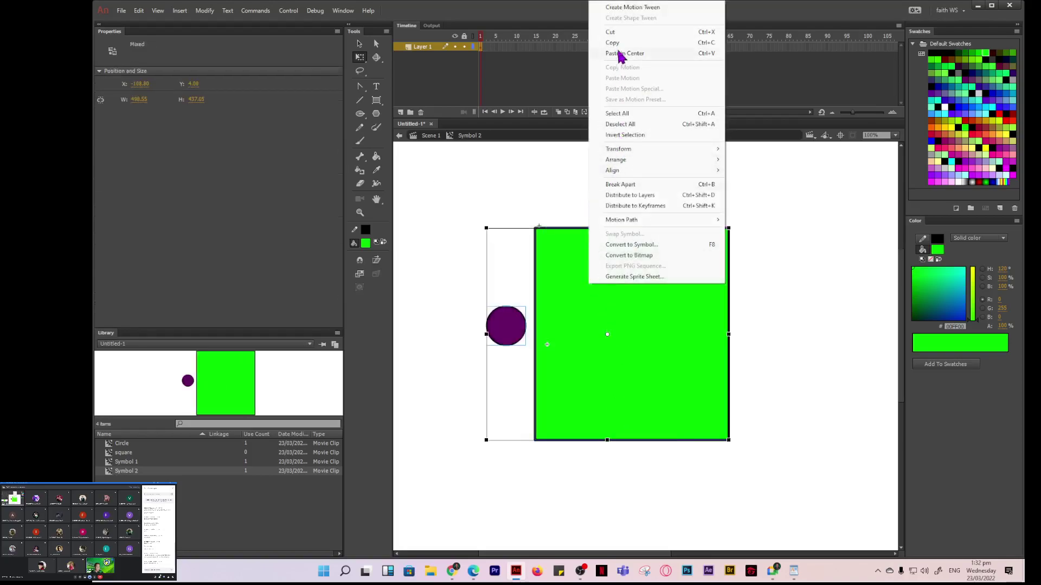
{"action": "left_click", "coordinate": [623, 7]}
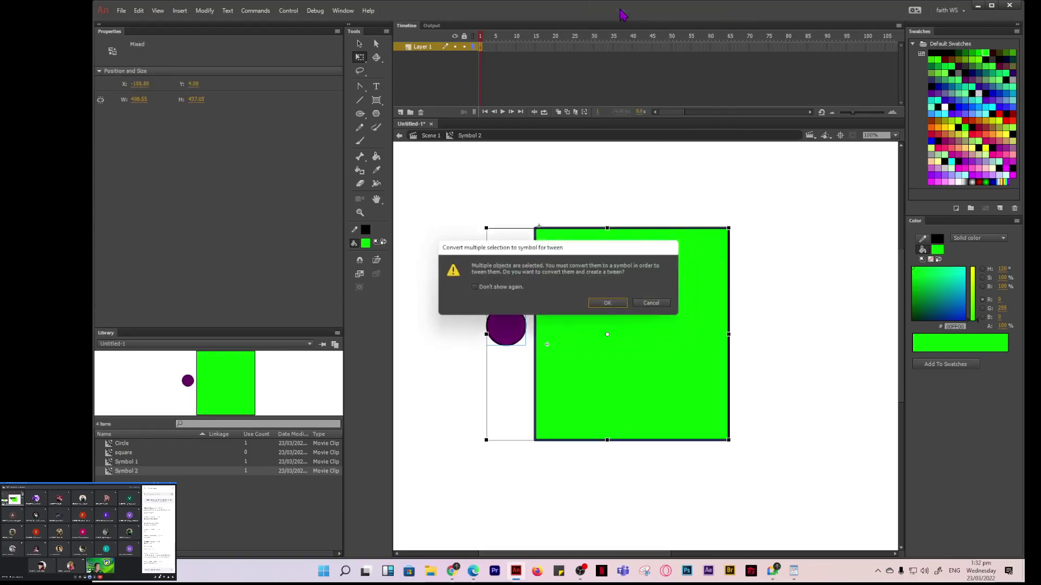
{"action": "left_click", "coordinate": [607, 303]}
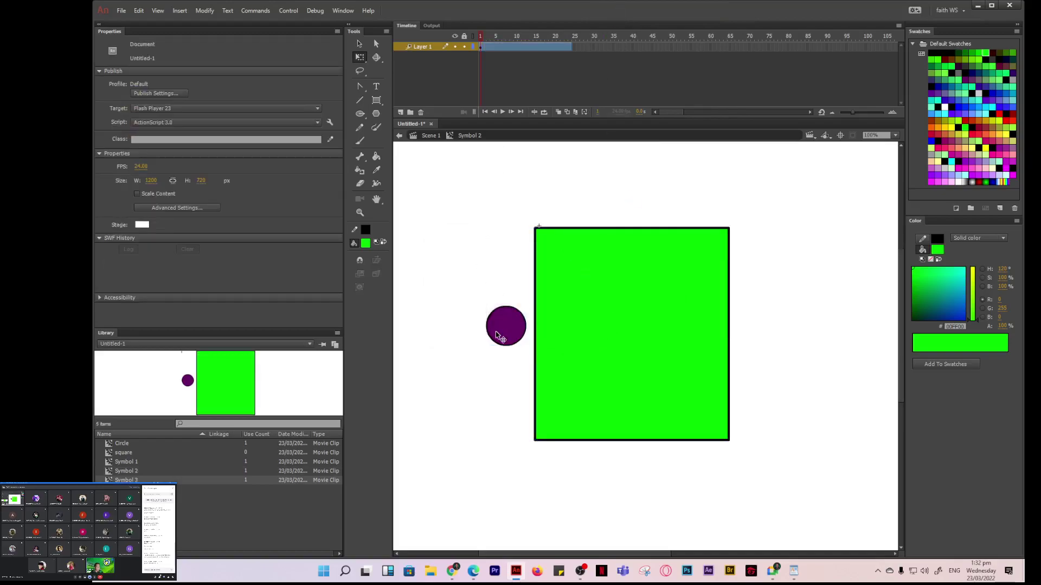
- Open the tweened Symbol 3 instance for editing and shift its square and circle slightly to the left
{"action": "left_click", "coordinate": [499, 337]}
{"action": "left_click", "coordinate": [425, 342]}
{"action": "left_click", "coordinate": [503, 331]}
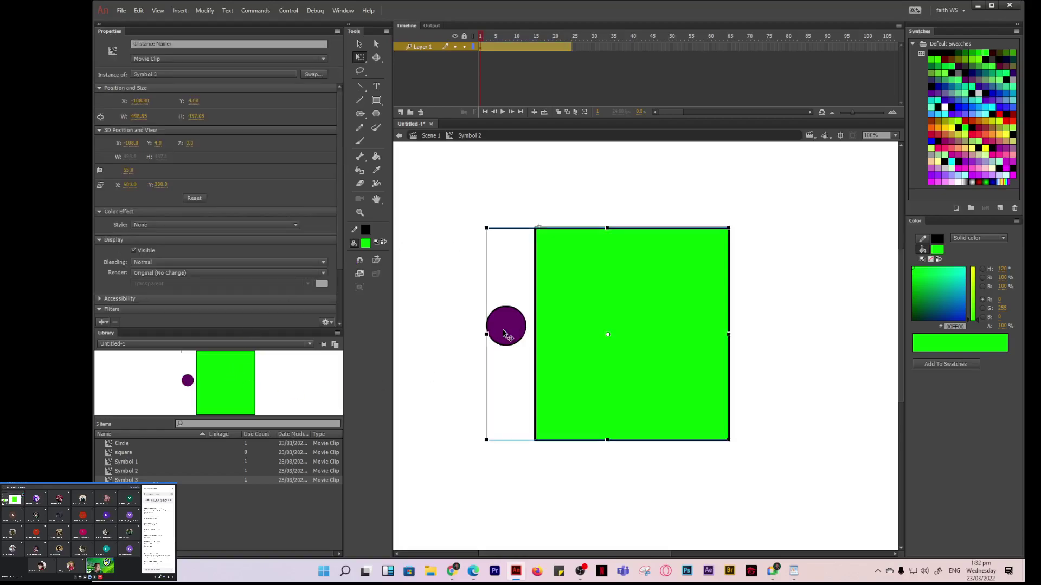
{"action": "double_click", "coordinate": [501, 326]}
{"action": "mouse_move", "coordinate": [503, 323]}
{"action": "left_mouse_down"}
{"action": "mouse_move", "coordinate": [574, 298]}
{"action": "mouse_move", "coordinate": [499, 323]}
{"action": "left_mouse_up"}
{"action": "left_click", "coordinate": [428, 234]}
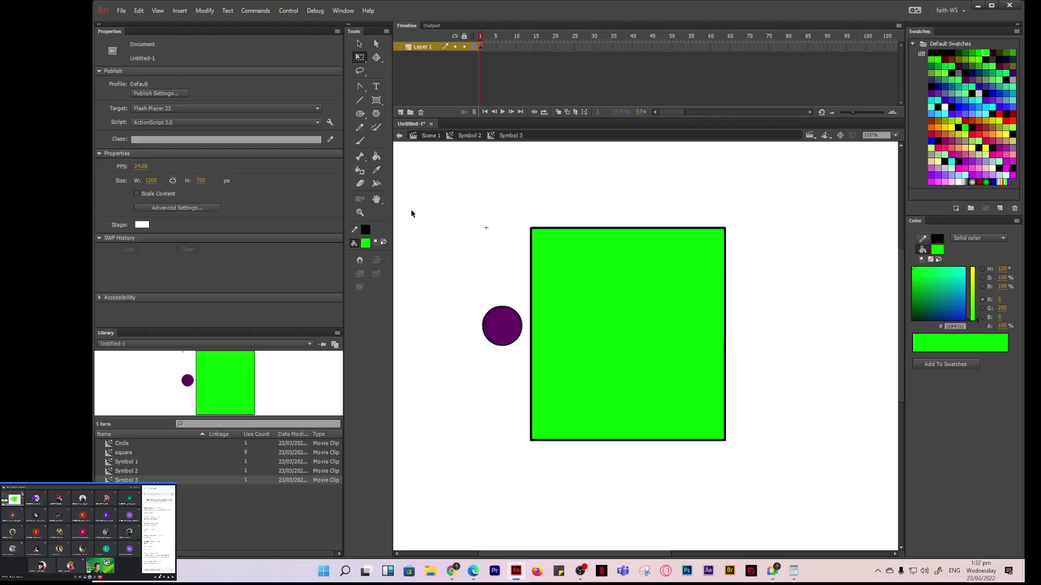
- Move only the circle slightly farther from the square with the Selection tool, to about X -24
{"action": "key", "text": "v"}
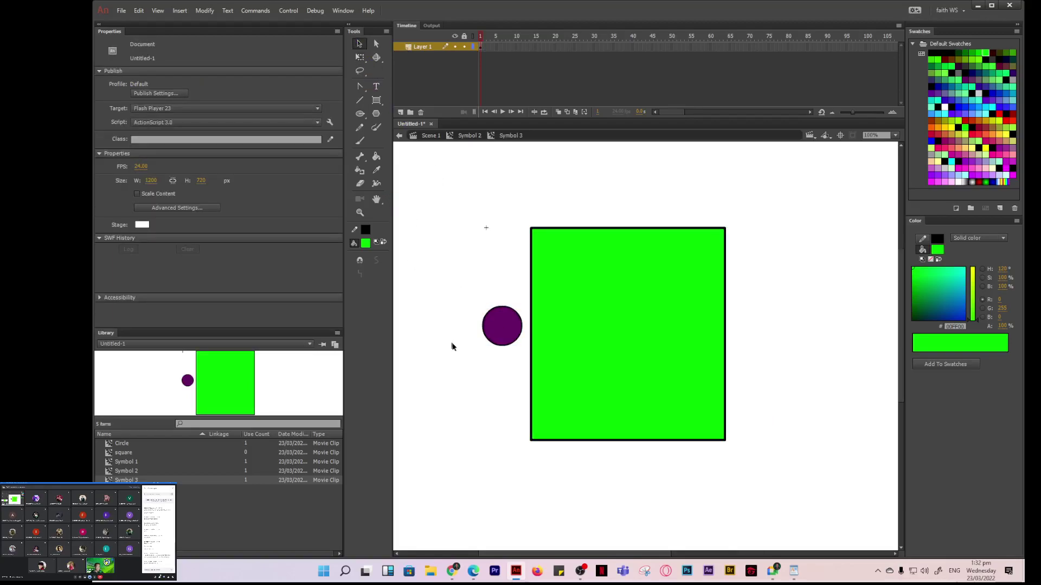
{"action": "left_click", "coordinate": [507, 330]}
{"action": "mouse_move", "coordinate": [510, 337]}
{"action": "left_mouse_down"}
{"action": "mouse_move", "coordinate": [574, 310]}
{"action": "mouse_move", "coordinate": [639, 354]}
{"action": "mouse_move", "coordinate": [621, 341]}
{"action": "mouse_move", "coordinate": [636, 341]}
{"action": "mouse_move", "coordinate": [629, 270]}
{"action": "mouse_move", "coordinate": [616, 259]}
{"action": "mouse_move", "coordinate": [506, 304]}
{"action": "mouse_move", "coordinate": [496, 341]}
{"action": "left_mouse_up"}
- Create a motion tween on the square and circle inside Symbol 3, agreeing to convert them to a symbol
{"action": "left_click_drag", "start_coordinate": [458, 176], "coordinate": [766, 488]}
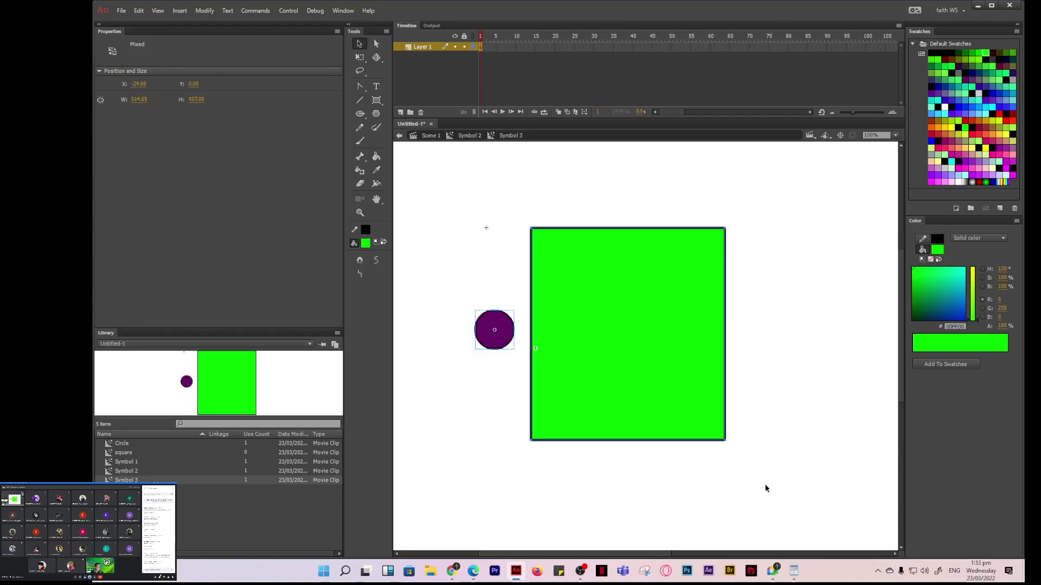
{"action": "right_click", "coordinate": [586, 293]}
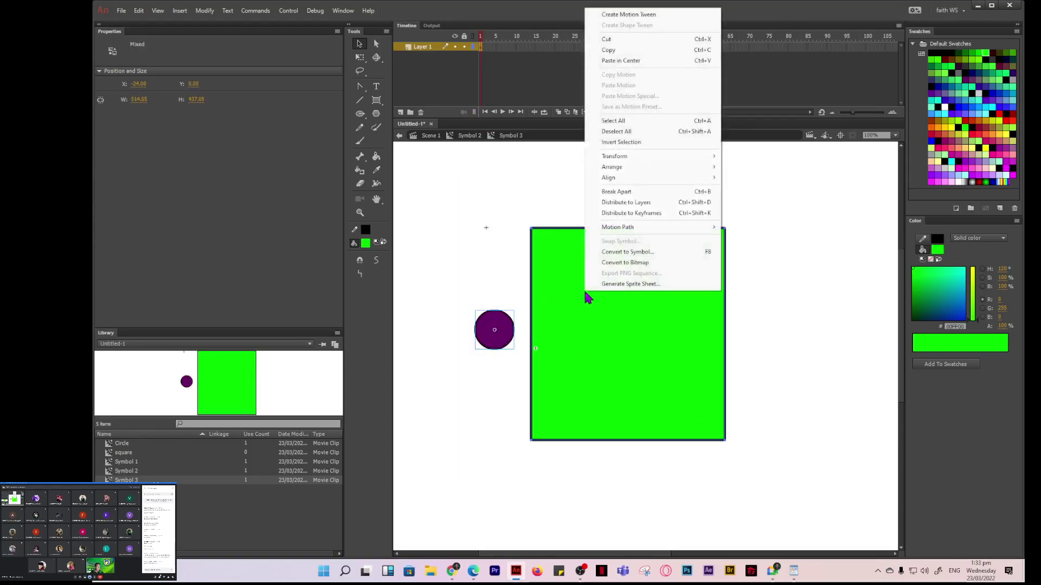
{"action": "left_click", "coordinate": [623, 15]}
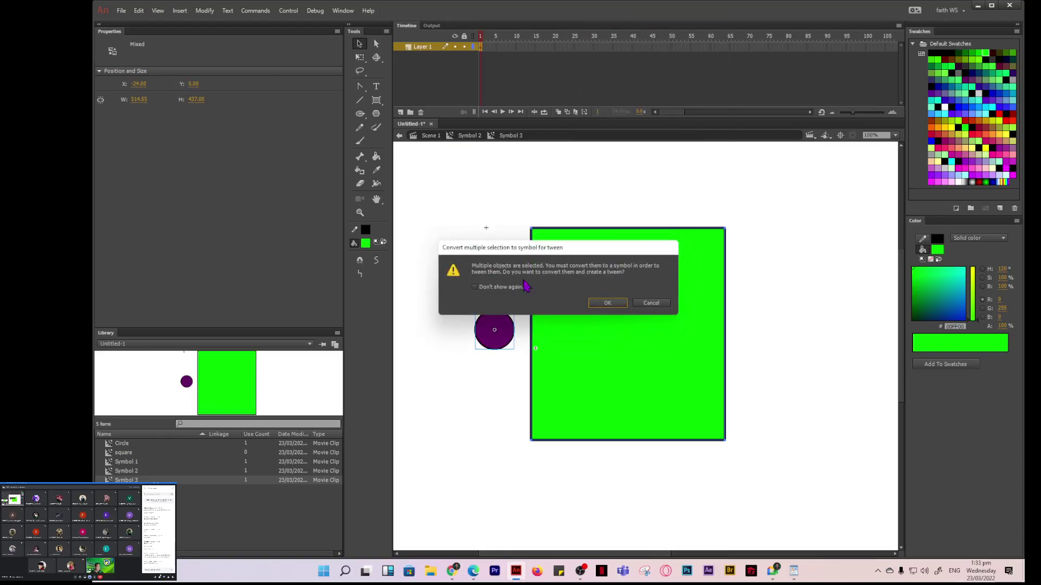
{"action": "left_click", "coordinate": [611, 302]}
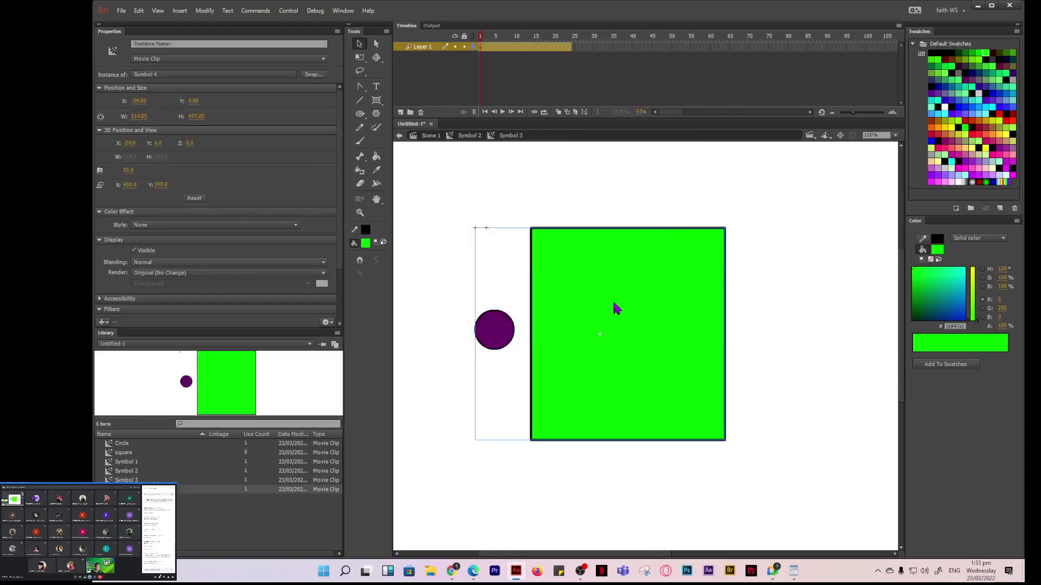
{"action": "left_click", "coordinate": [465, 210]}
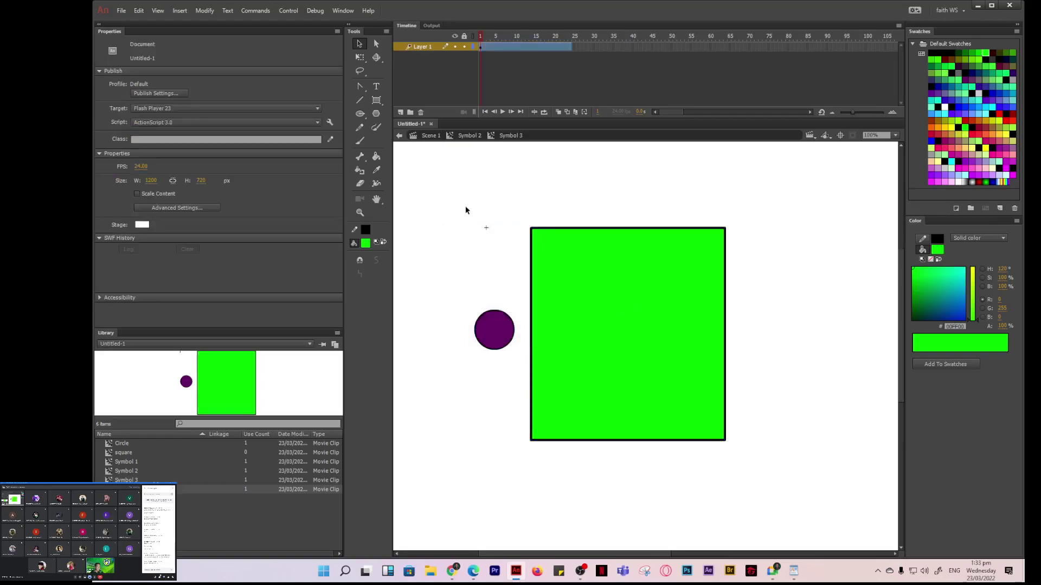
- Open the nested Symbol 4 for editing and move the circle inside the square, near the middle of its upper edge
{"action": "left_click", "coordinate": [495, 340]}
{"action": "double_click", "coordinate": [499, 339]}
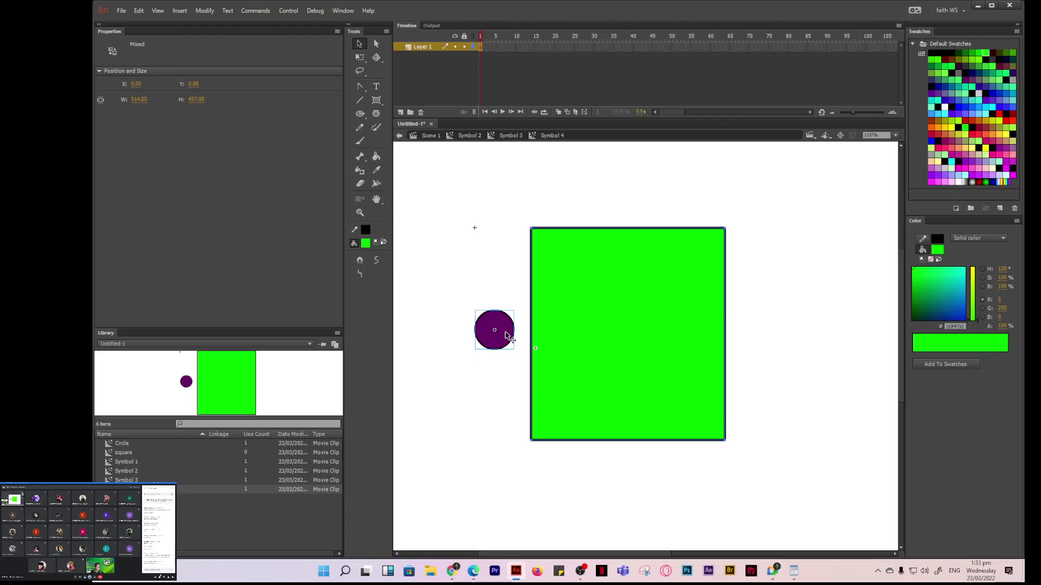
{"action": "left_click_drag", "start_coordinate": [505, 334], "coordinate": [632, 251]}
{"action": "left_click", "coordinate": [500, 314]}
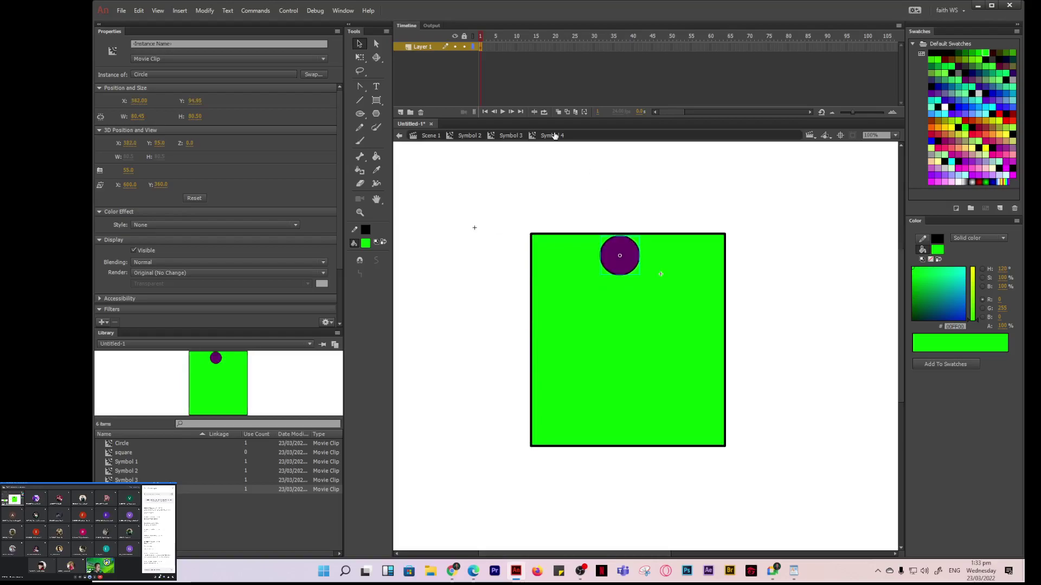
- Go back to Symbol 3 and move the tweened square-and-circle instance slightly up and to the left on frame 1
{"action": "left_click", "coordinate": [504, 136]}
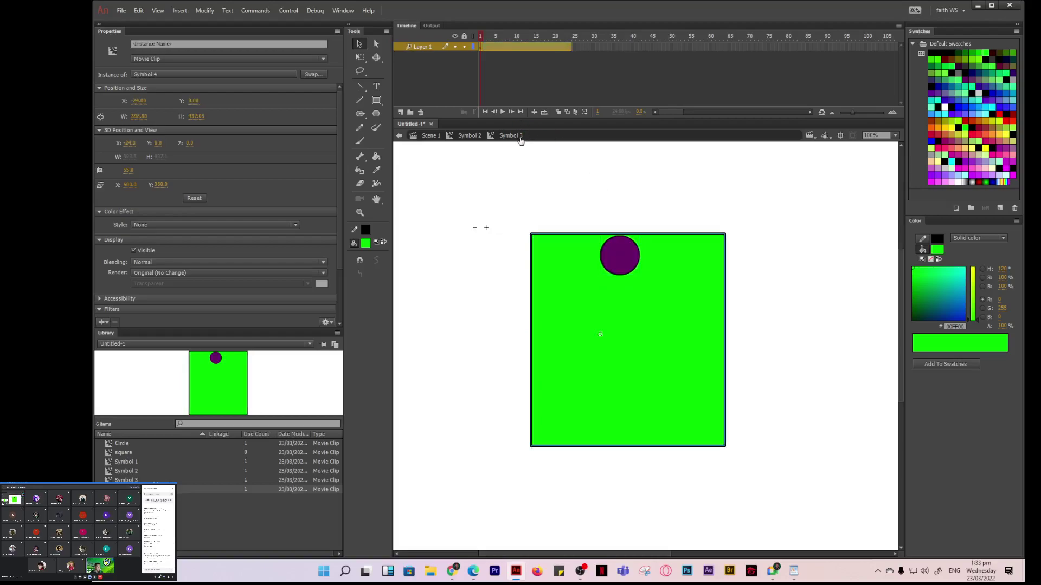
{"action": "mouse_move", "coordinate": [618, 269]}
{"action": "left_mouse_down"}
{"action": "mouse_move", "coordinate": [569, 290]}
{"action": "mouse_move", "coordinate": [604, 264]}
{"action": "left_mouse_up"}
{"action": "left_click", "coordinate": [473, 294]}
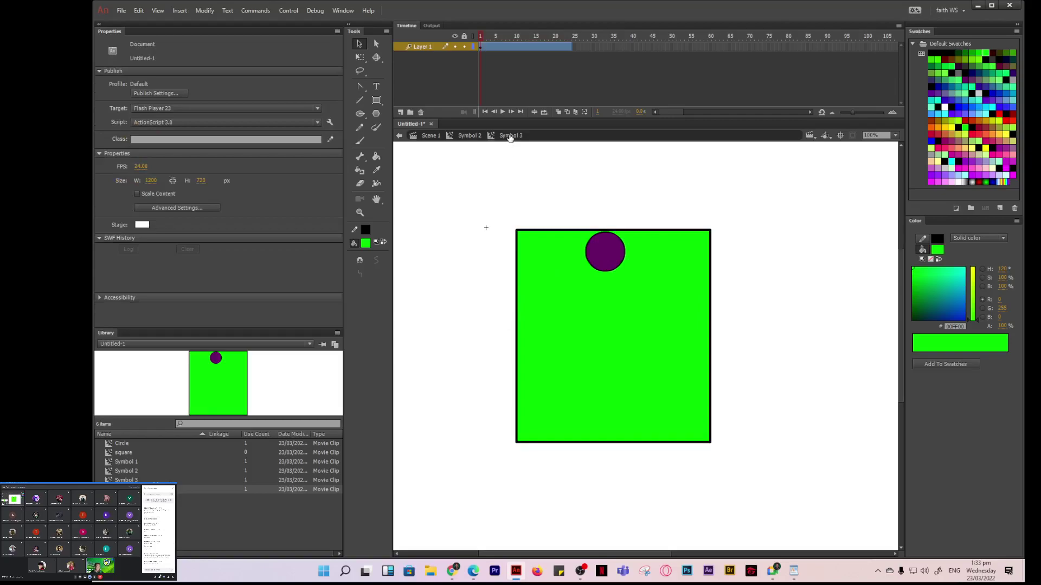
- Return through Symbol 2 to Scene 1 and select the square-and-circle instance on the stage
{"action": "left_click", "coordinate": [464, 136]}
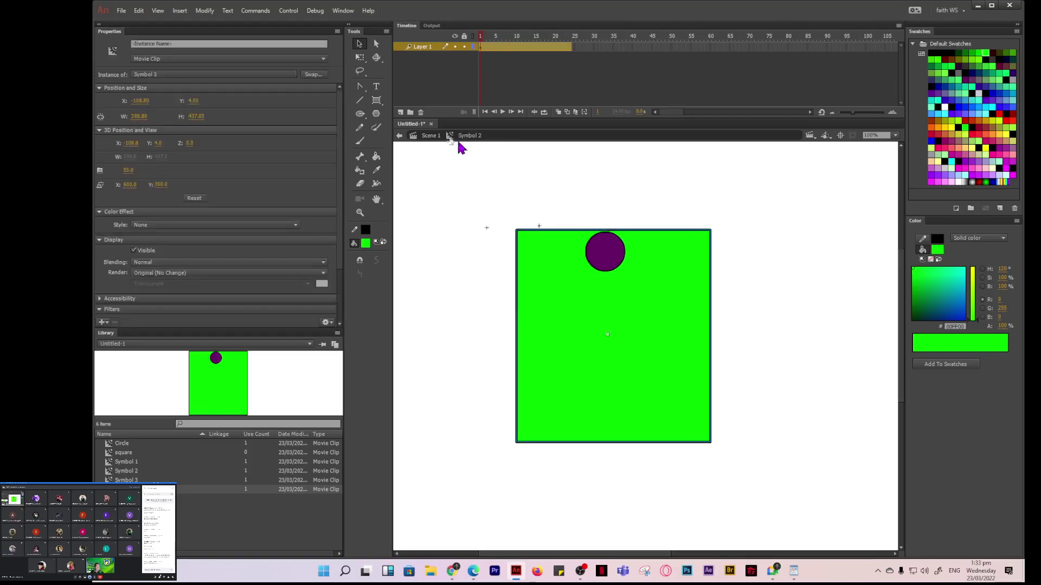
{"action": "left_click", "coordinate": [429, 136]}
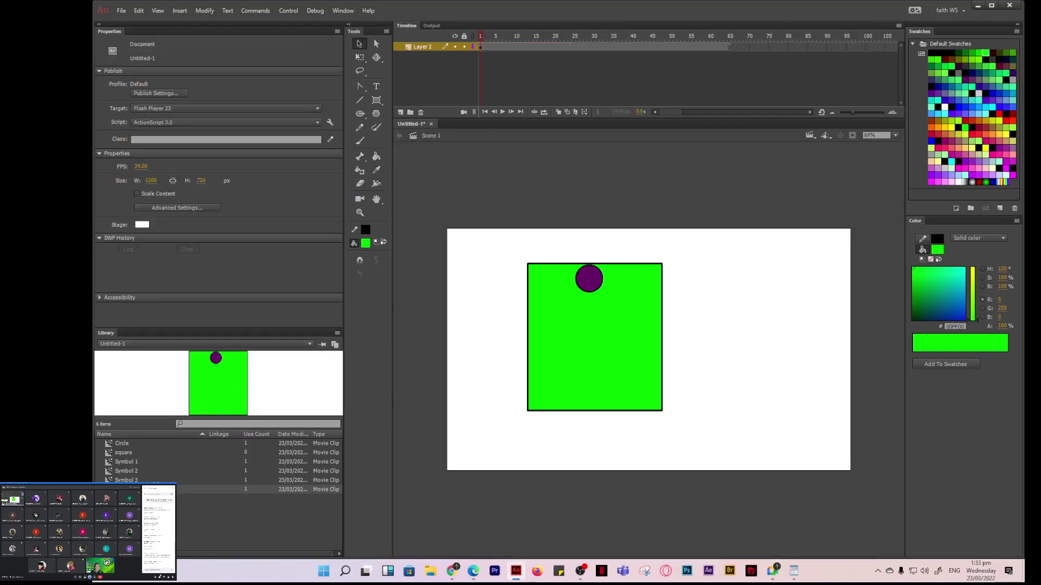
{"action": "left_click_drag", "start_coordinate": [496, 259], "coordinate": [685, 442]}
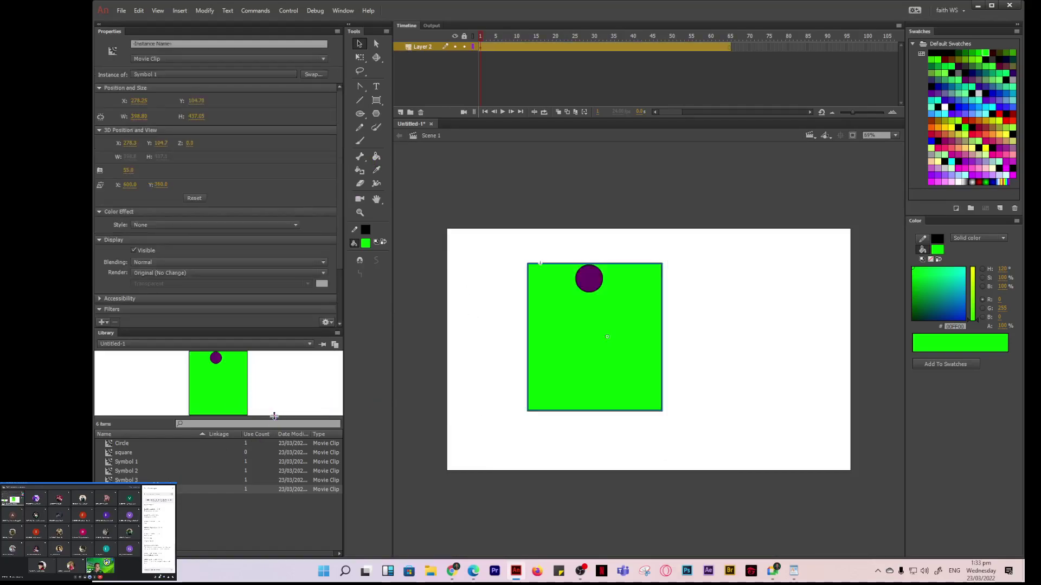
- Delete the square-and-circle instance from the stage and place the library's square symbol near the stage's centre
{"action": "key", "text": "Delete"}
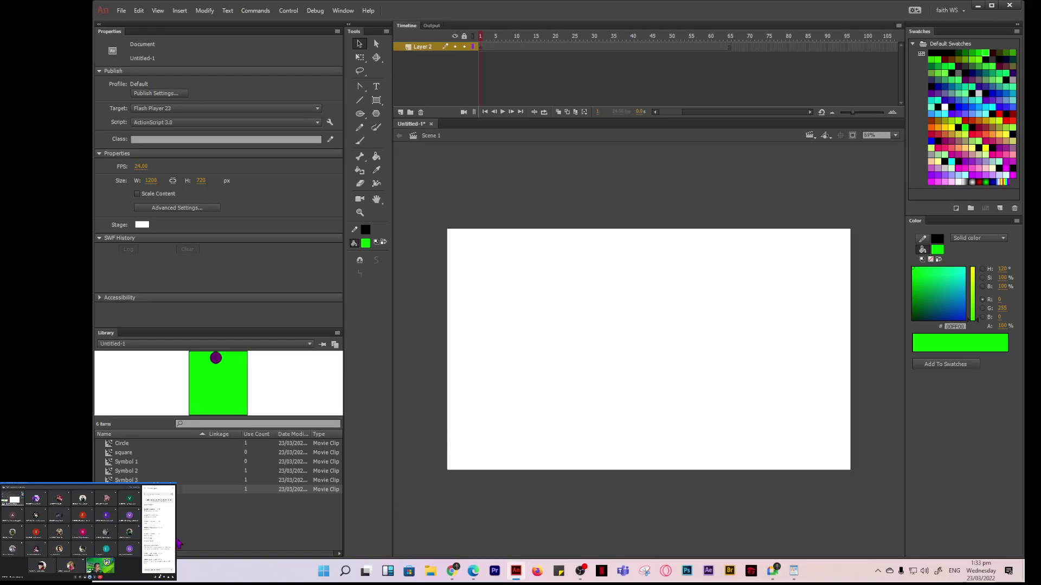
{"action": "left_click", "coordinate": [128, 454]}
{"action": "left_click_drag", "start_coordinate": [228, 394], "coordinate": [648, 336]}
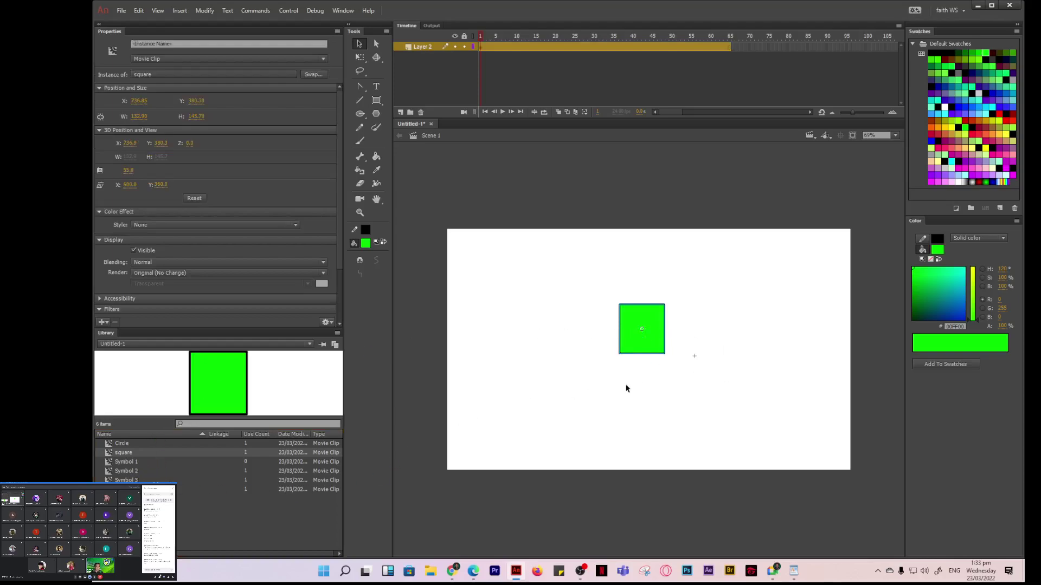
- Enlarge the square proportionally with Free Transform until it fills most of the stage's height, and centre it vertically
{"action": "left_click", "coordinate": [360, 57]}
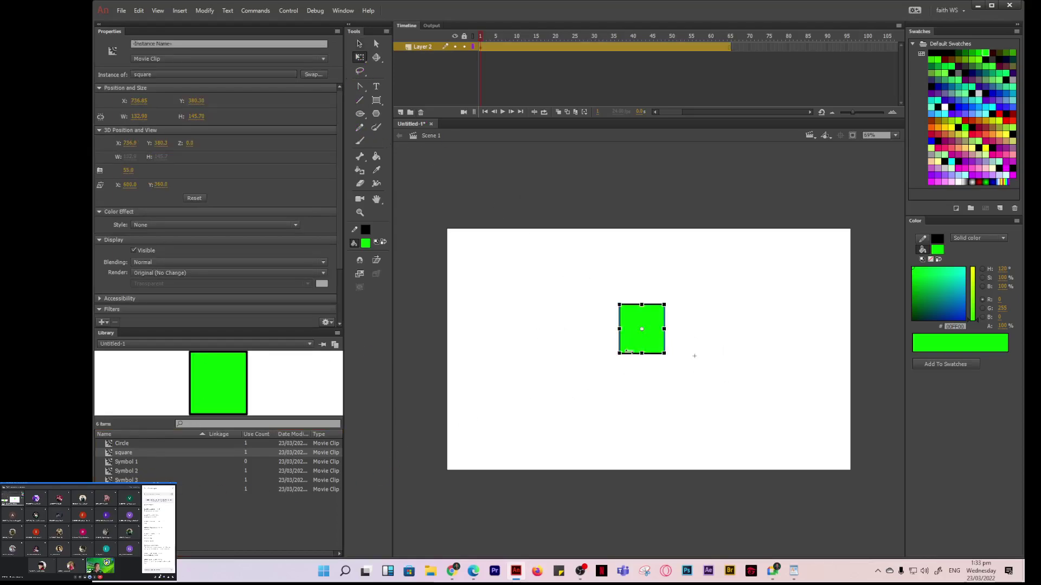
{"action": "left_click_drag", "start_coordinate": [616, 355], "coordinate": [497, 423]}
{"action": "left_click_drag", "start_coordinate": [645, 381], "coordinate": [645, 402]}
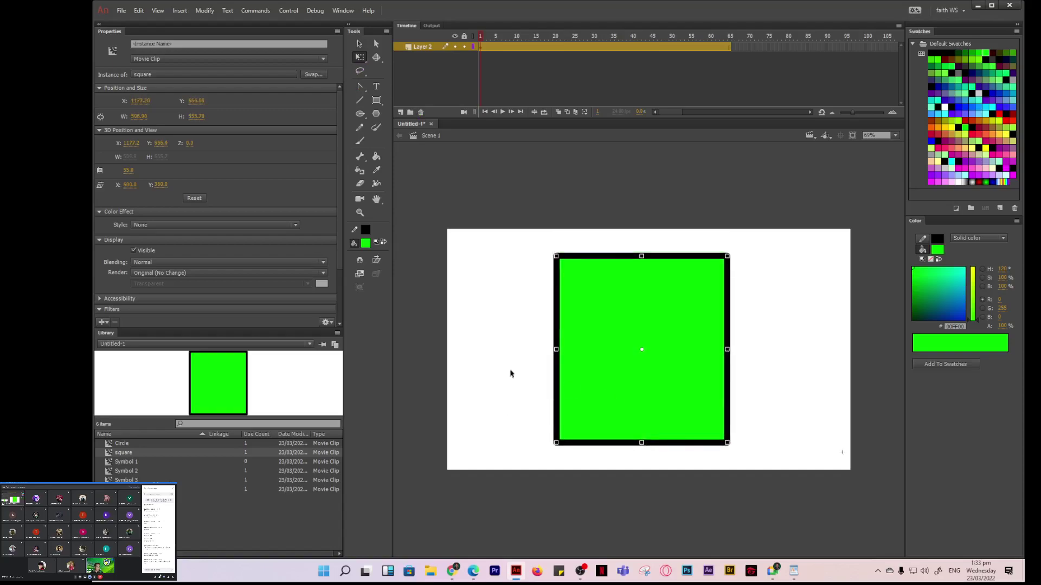
{"action": "left_click", "coordinate": [524, 372]}
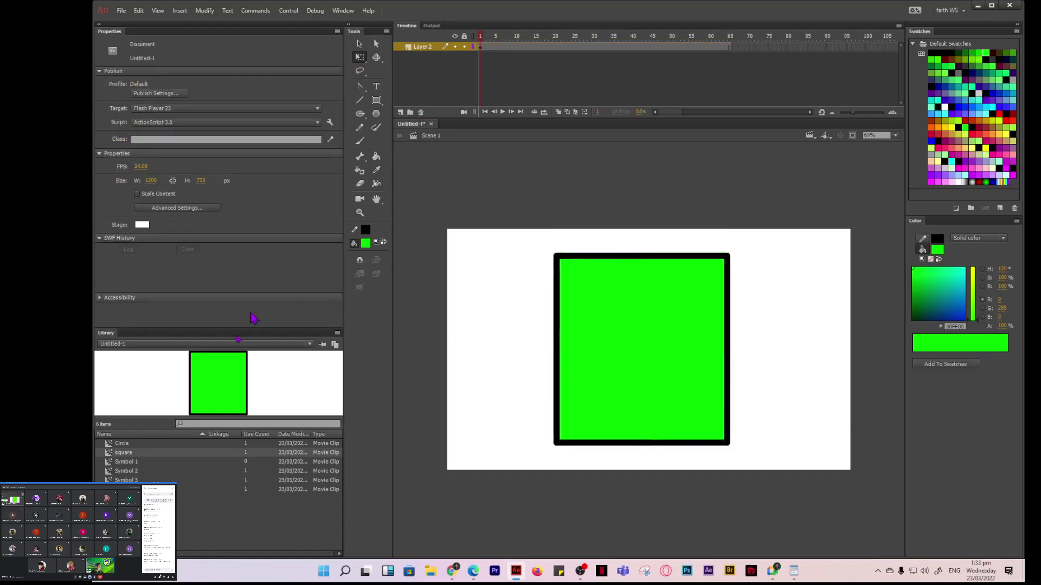
- Place the library's Circle symbol on the stage just outside the middle of the square's left edge
{"action": "left_click", "coordinate": [124, 444]}
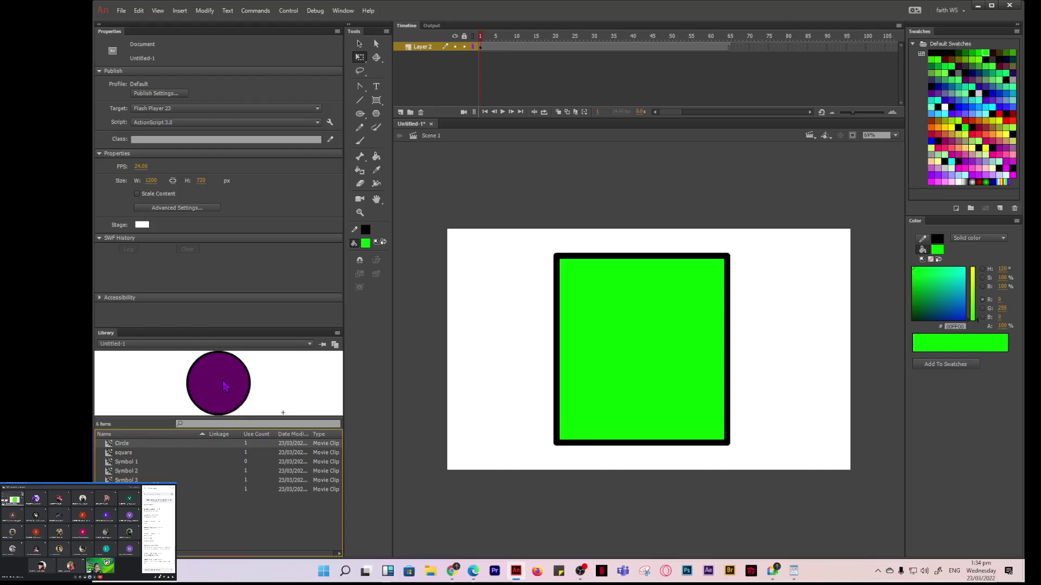
{"action": "left_click_drag", "start_coordinate": [225, 386], "coordinate": [534, 361]}
{"action": "left_click", "coordinate": [490, 273]}
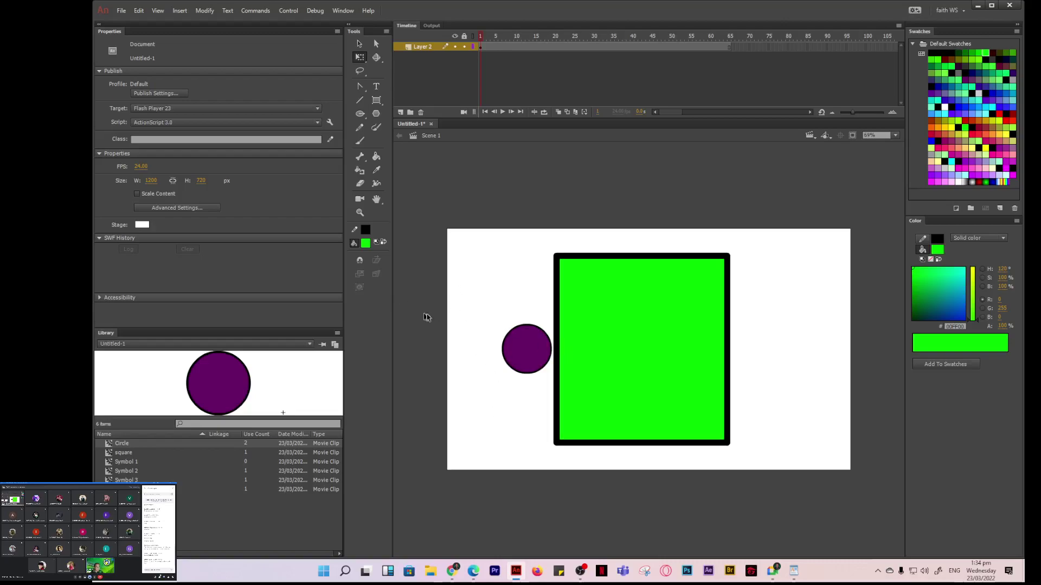
- Select the circle and square together and convert them to a single Movie Clip symbol
{"action": "left_click_drag", "start_coordinate": [495, 243], "coordinate": [802, 496]}
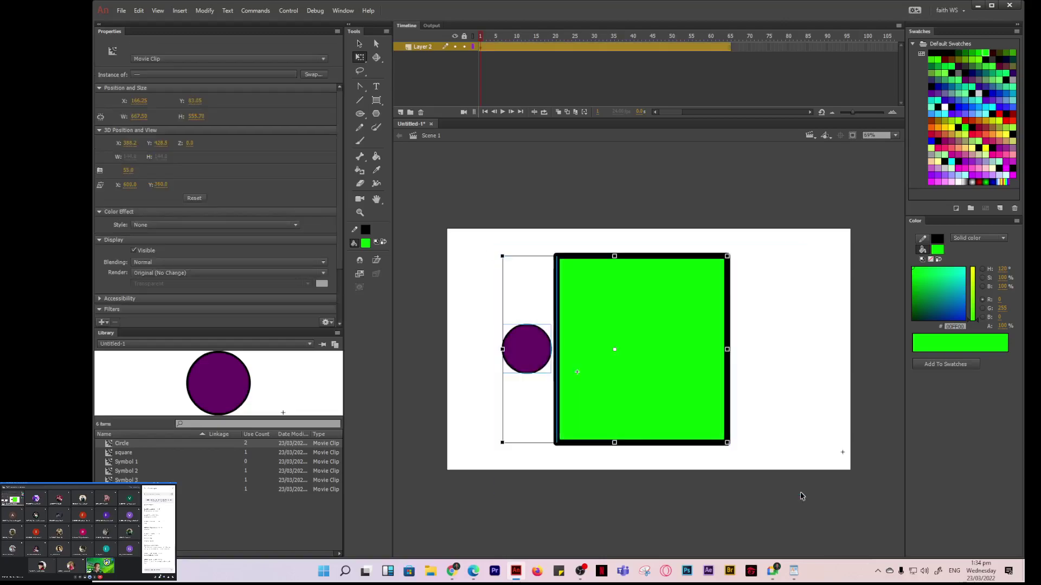
{"action": "right_click", "coordinate": [522, 281]}
{"action": "left_click", "coordinate": [484, 226]}
{"action": "left_click_drag", "start_coordinate": [484, 243], "coordinate": [817, 483]}
{"action": "left_click", "coordinate": [203, 11]}
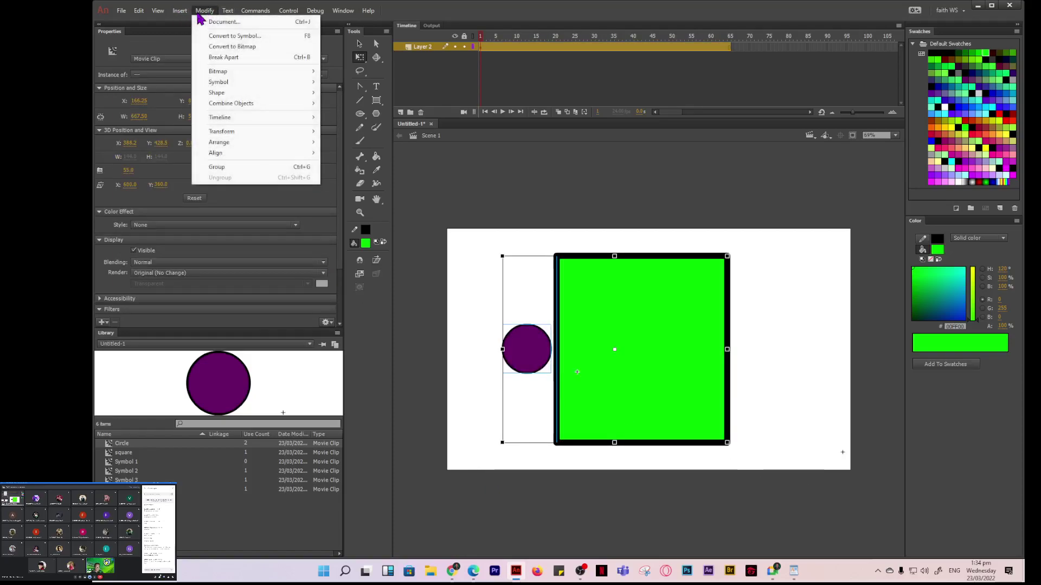
{"action": "left_click", "coordinate": [223, 37]}
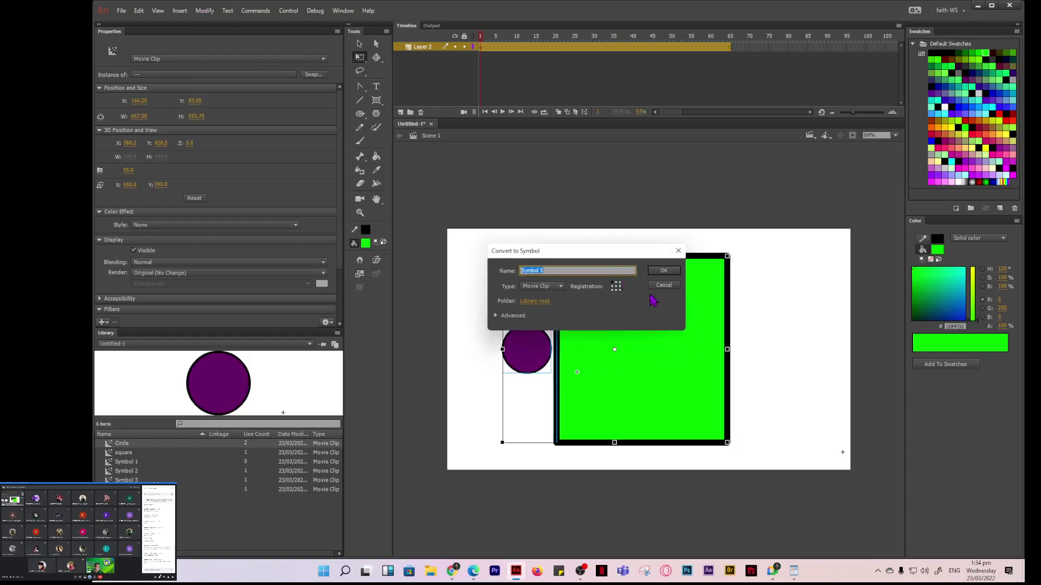
{"action": "left_click", "coordinate": [538, 286]}
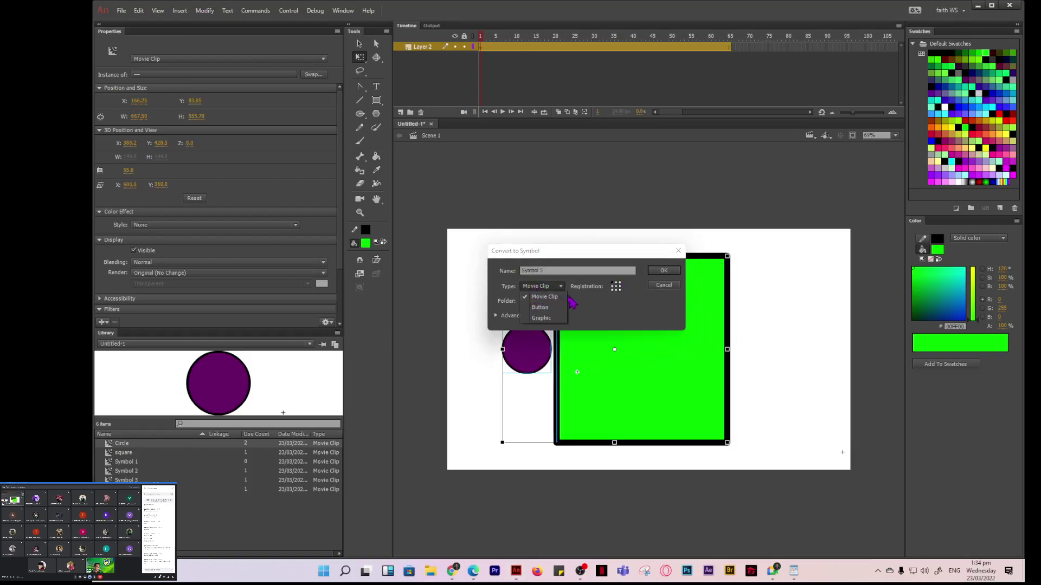
{"action": "left_click", "coordinate": [547, 300]}
{"action": "left_click", "coordinate": [664, 271]}
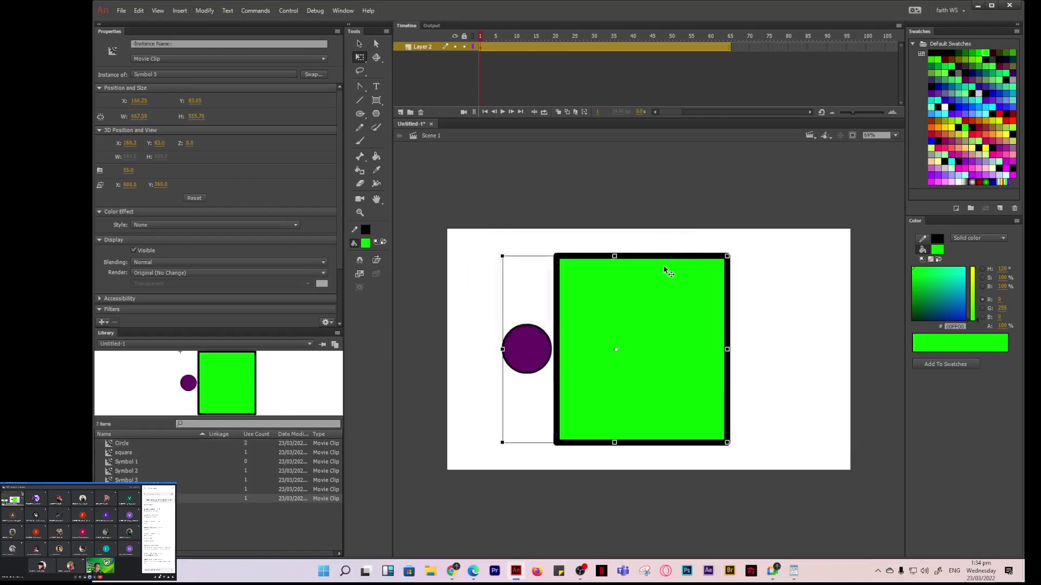
- Open the new square-and-circle symbol for editing from the library and deselect its contents
{"action": "left_click", "coordinate": [469, 259]}
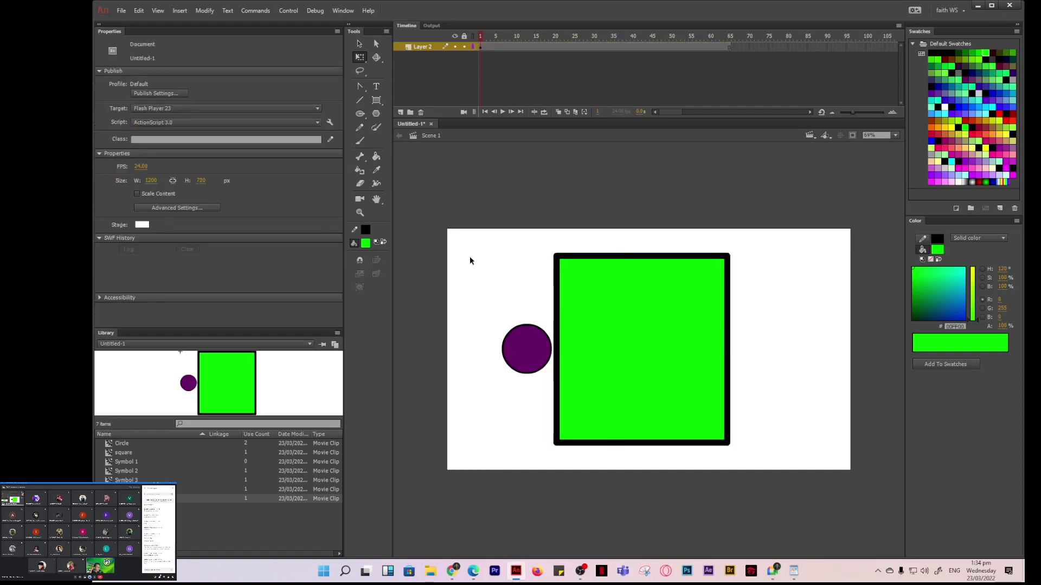
{"action": "left_click", "coordinate": [358, 44]}
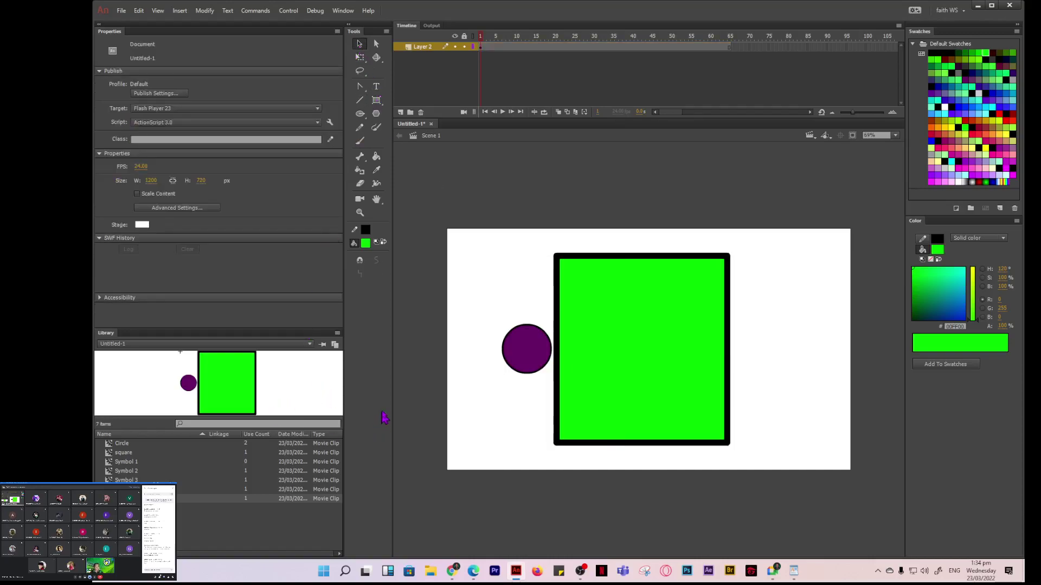
{"action": "double_click", "coordinate": [230, 376]}
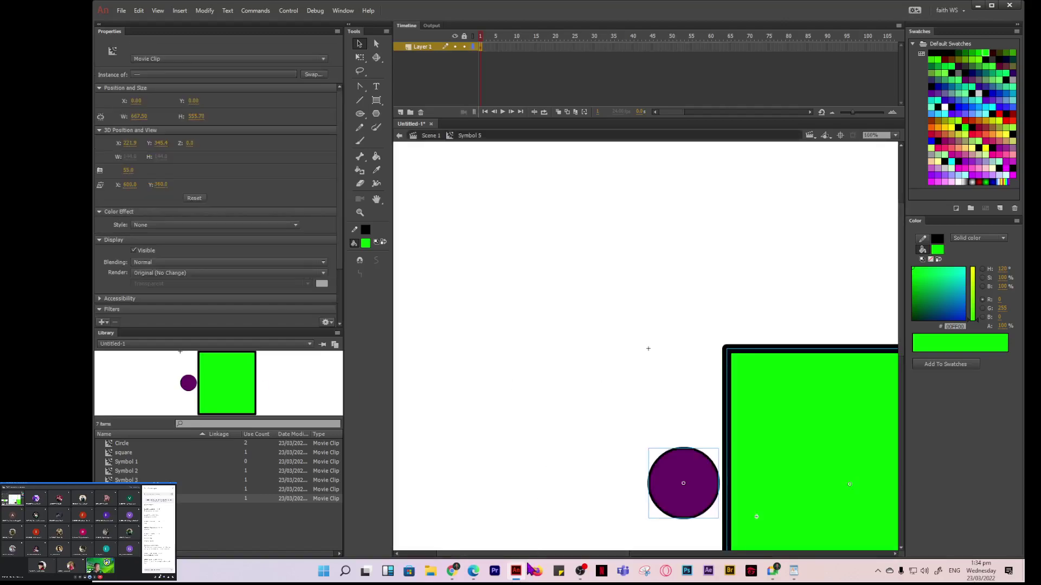
{"action": "left_click_drag", "start_coordinate": [542, 553], "coordinate": [588, 552]}
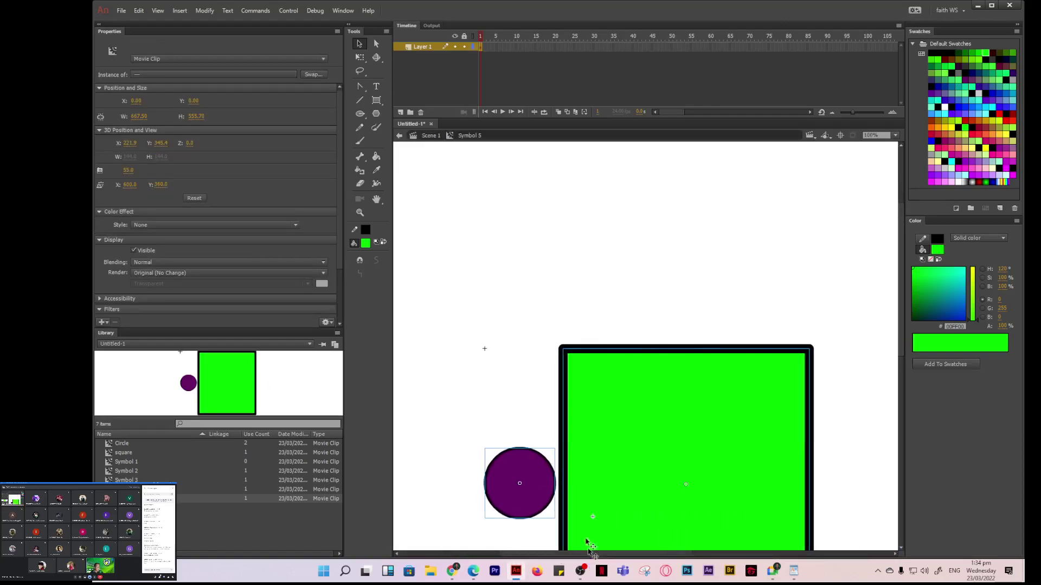
{"action": "scroll", "coordinate": [583, 482], "scroll_direction": "down", "scroll_amount": 3}
{"action": "left_click", "coordinate": [448, 242]}
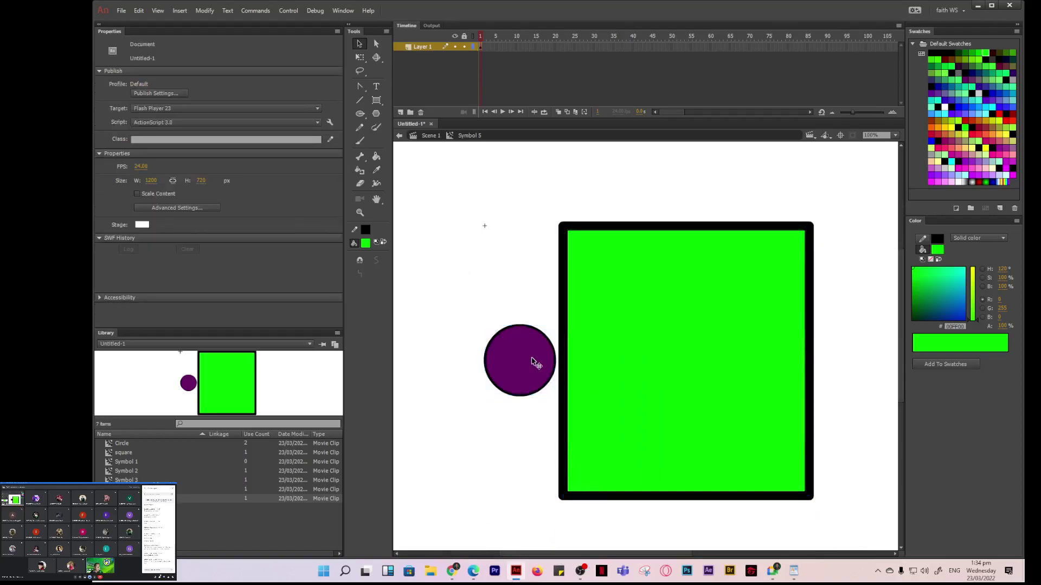
- Create a motion tween on the circle and extend the square's Layer 1 to frame 24
{"action": "left_click", "coordinate": [535, 363]}
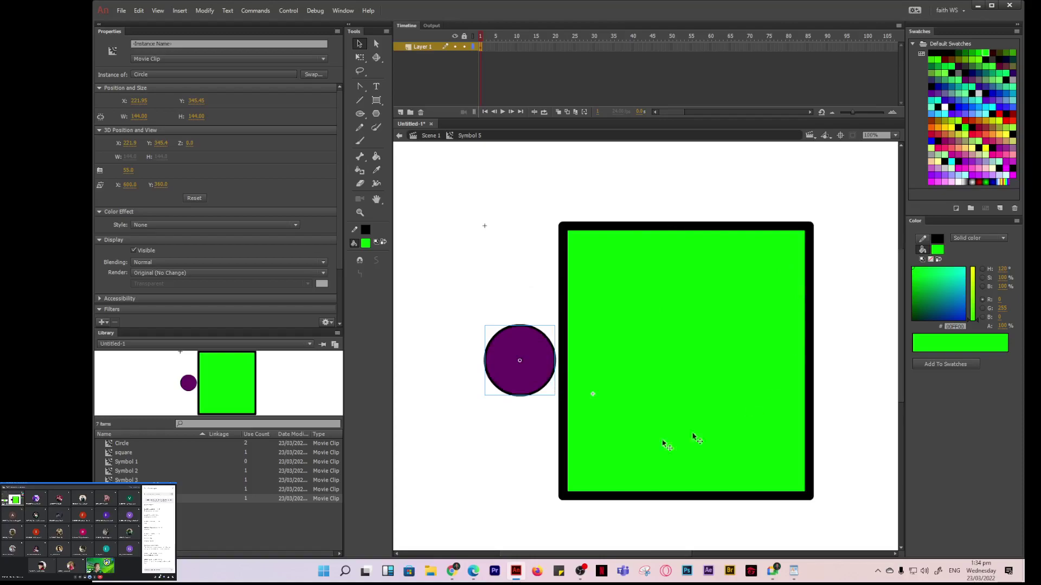
{"action": "right_click", "coordinate": [515, 339]}
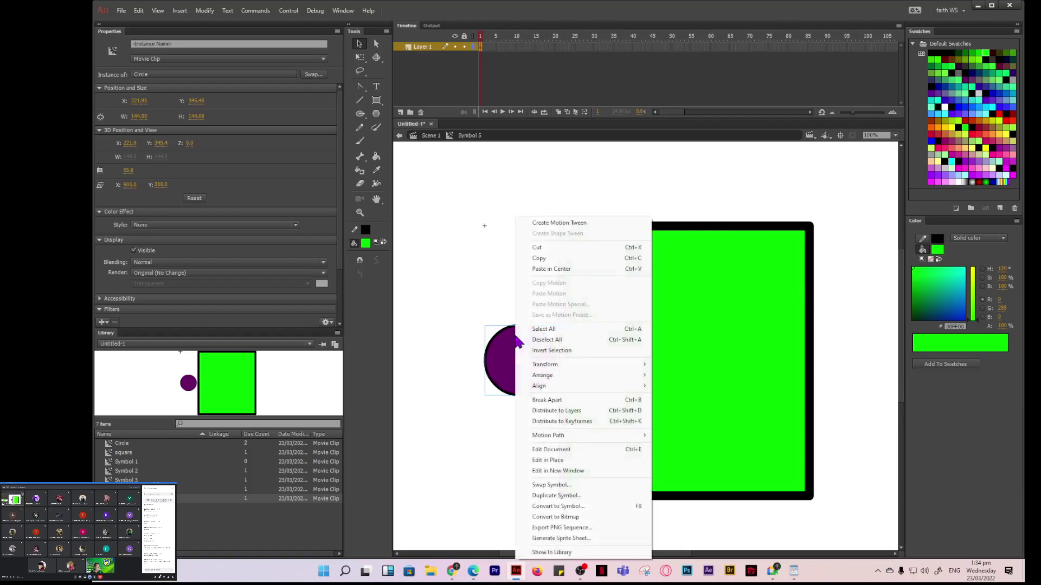
{"action": "left_click", "coordinate": [549, 223]}
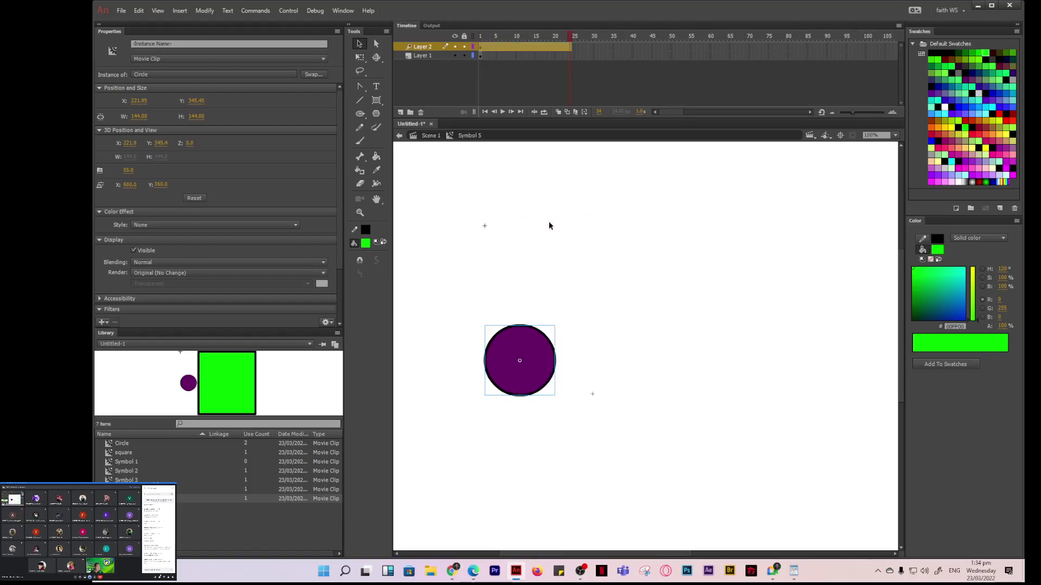
{"action": "left_click", "coordinate": [571, 56]}
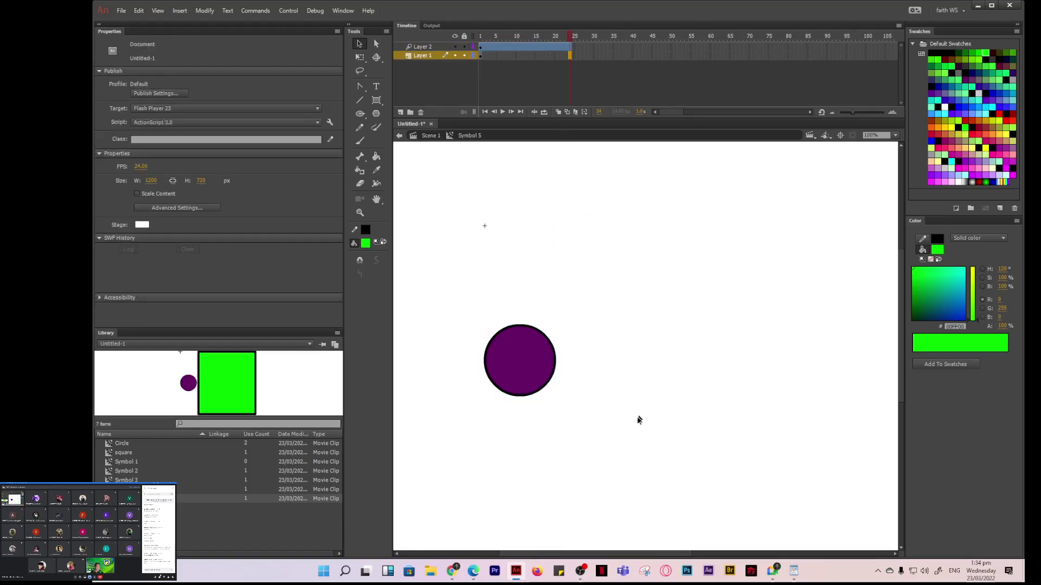
{"action": "key", "text": "ctrl+shift+v"}
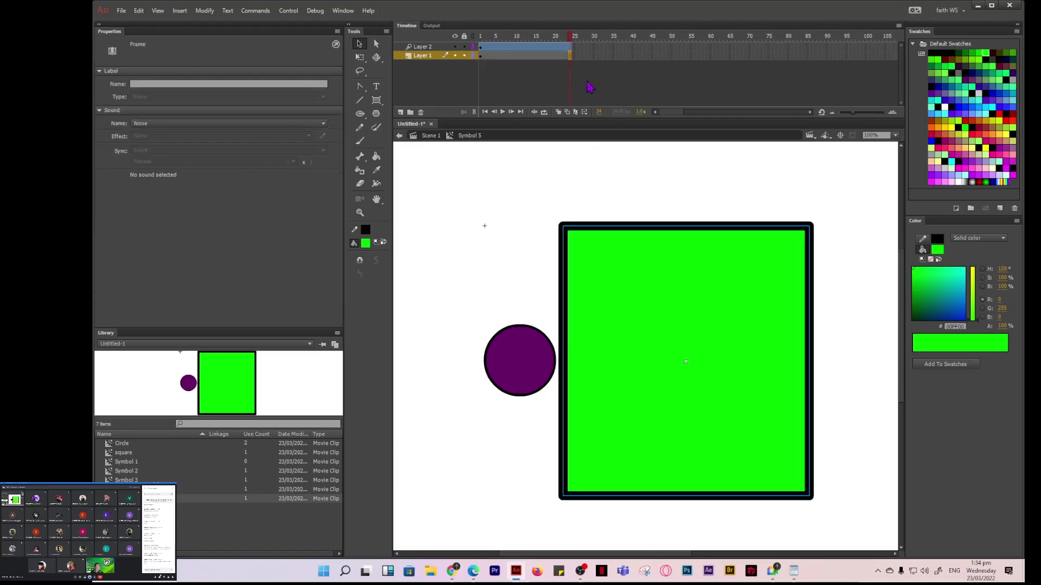
- Move the circle slightly left at frame 24, and place it inside the middle of the square's upper edge at frame 1
{"action": "left_click", "coordinate": [501, 366]}
{"action": "left_click_drag", "start_coordinate": [530, 366], "coordinate": [497, 370]}
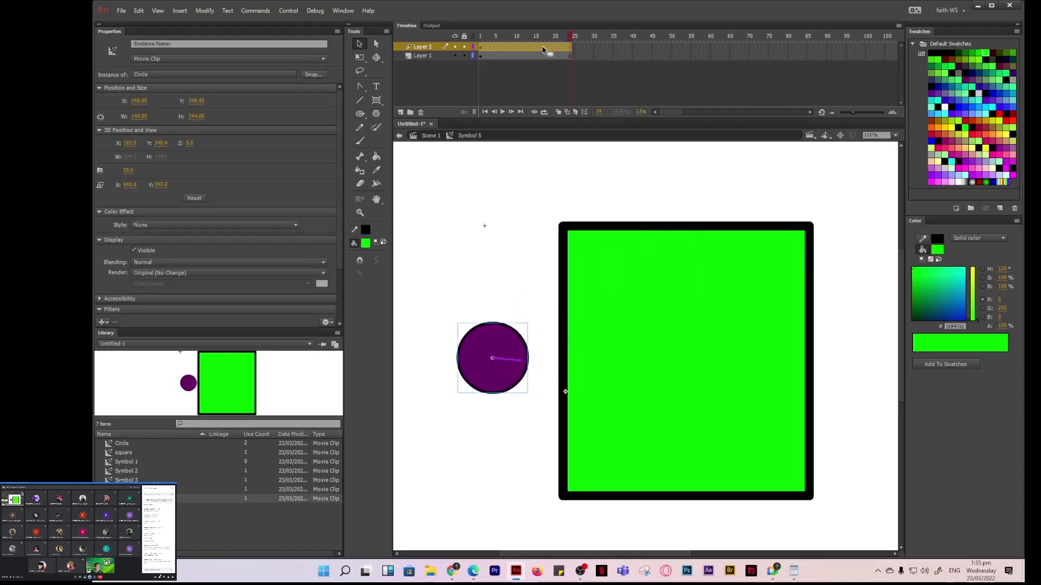
{"action": "left_click_drag", "start_coordinate": [572, 43], "coordinate": [481, 48]}
{"action": "left_click", "coordinate": [530, 345]}
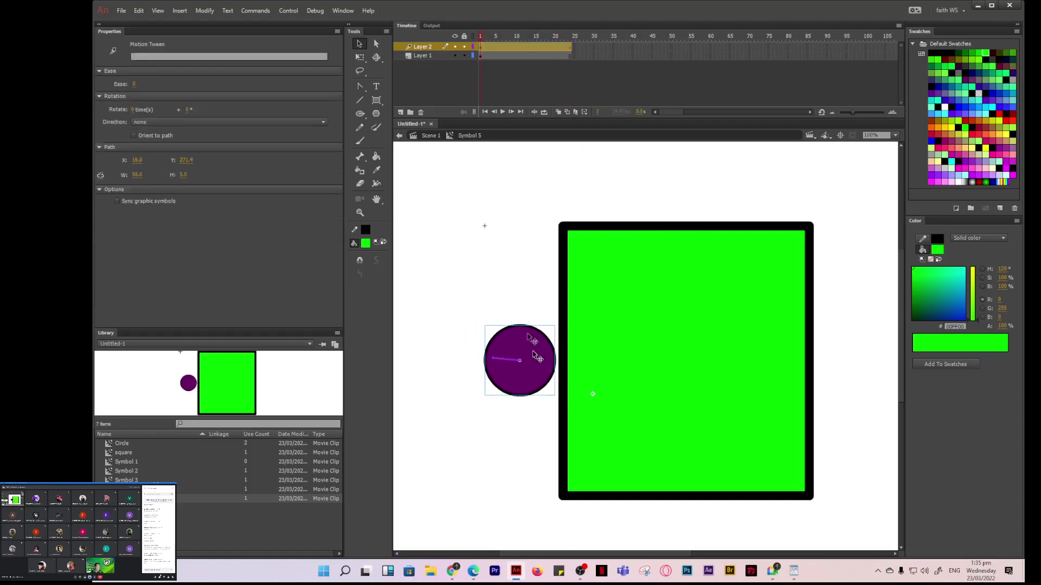
{"action": "left_click_drag", "start_coordinate": [542, 365], "coordinate": [704, 271]}
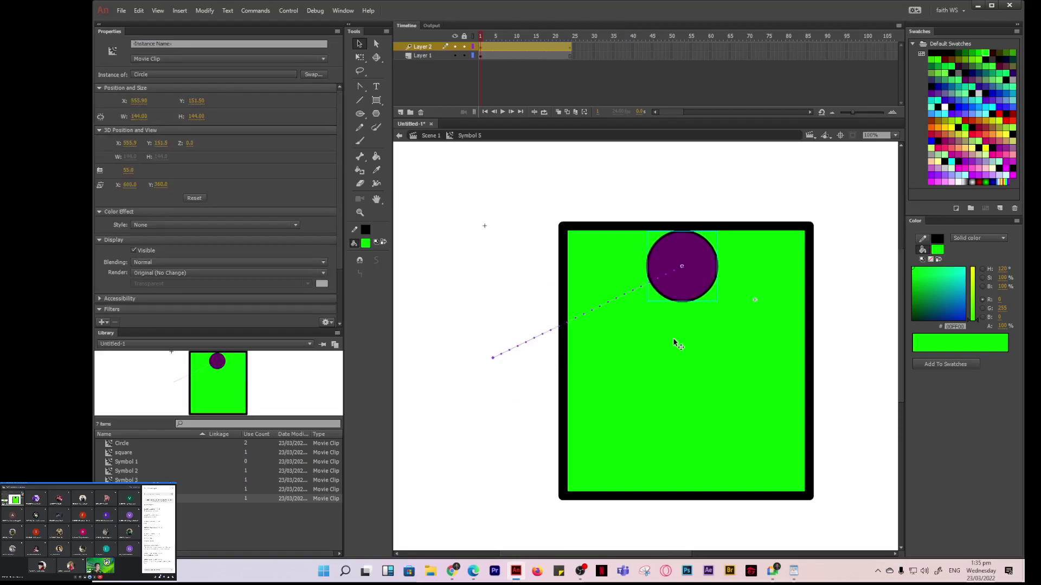
- Try moving the circle at frame 5 up against the square's upper edge, just left of its starting position
{"action": "left_click", "coordinate": [496, 48]}
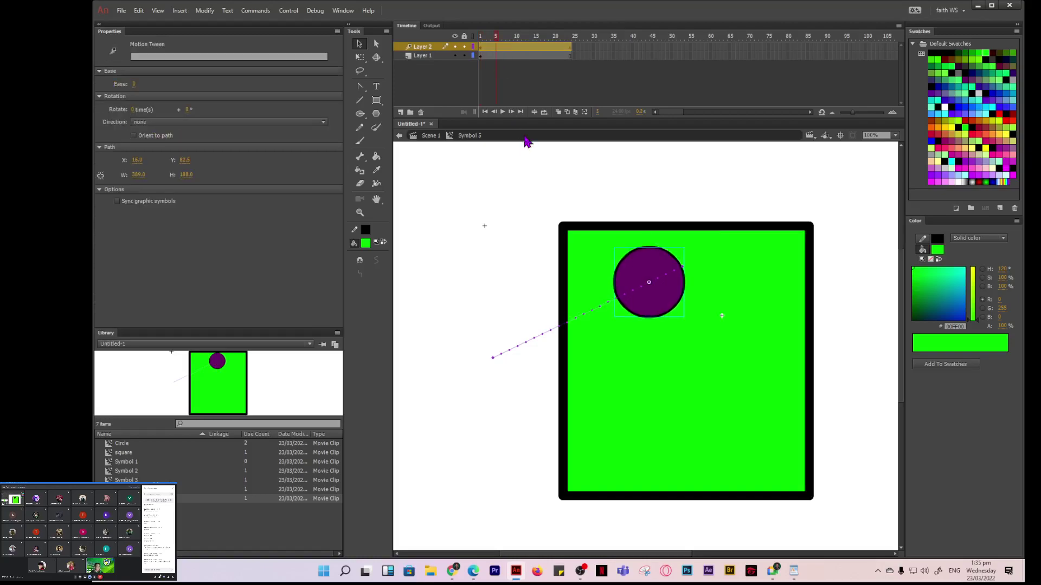
{"action": "left_click", "coordinate": [480, 48]}
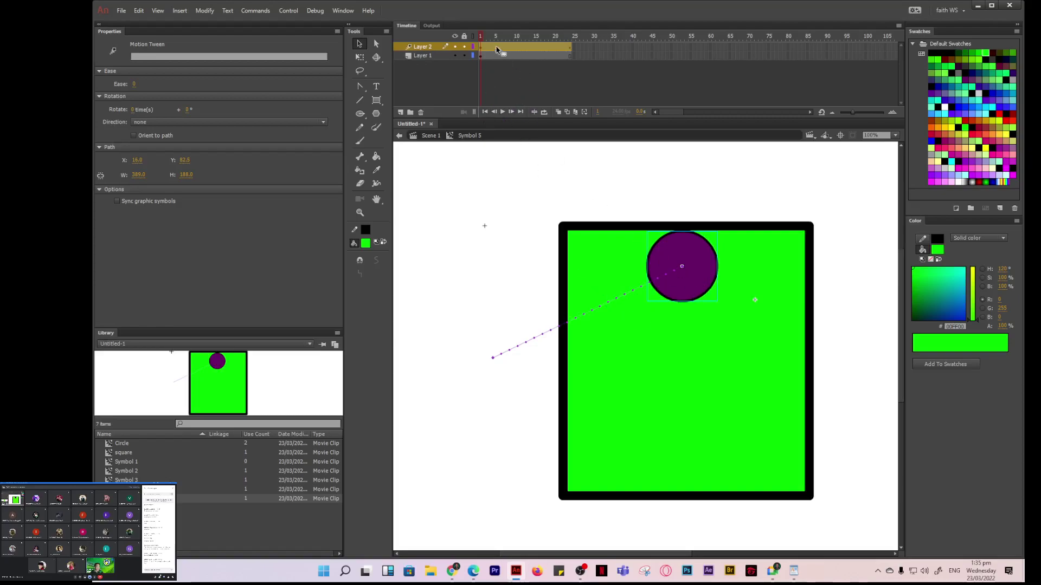
{"action": "left_click", "coordinate": [497, 48]}
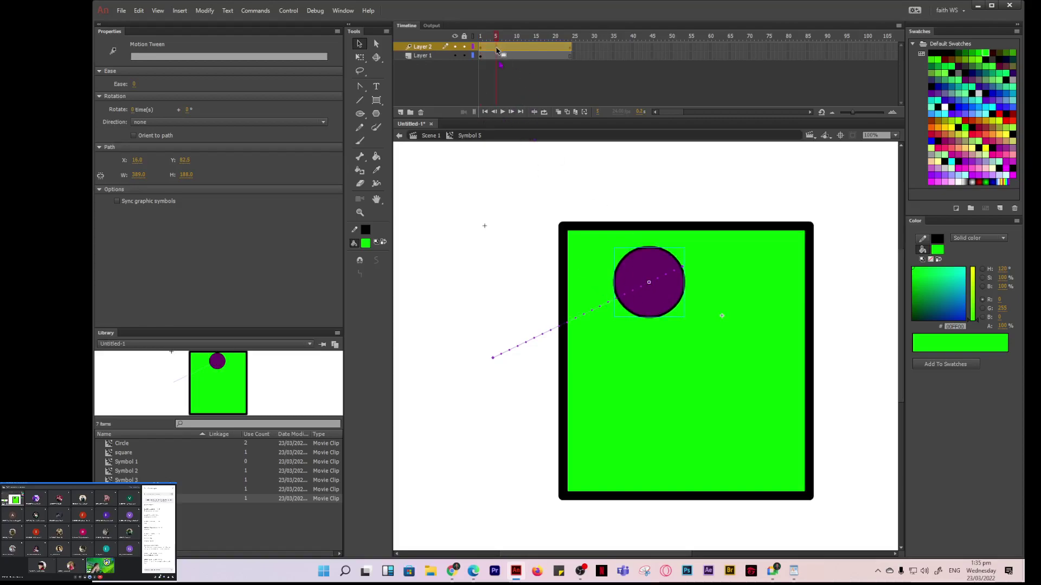
{"action": "left_click_drag", "start_coordinate": [655, 299], "coordinate": [676, 283]}
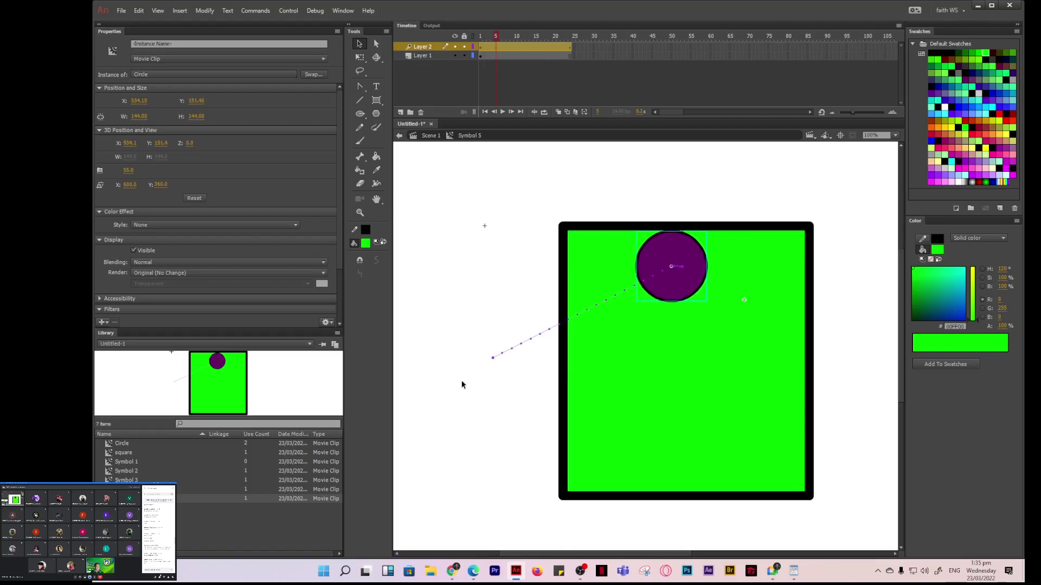
{"action": "left_click", "coordinate": [524, 345]}
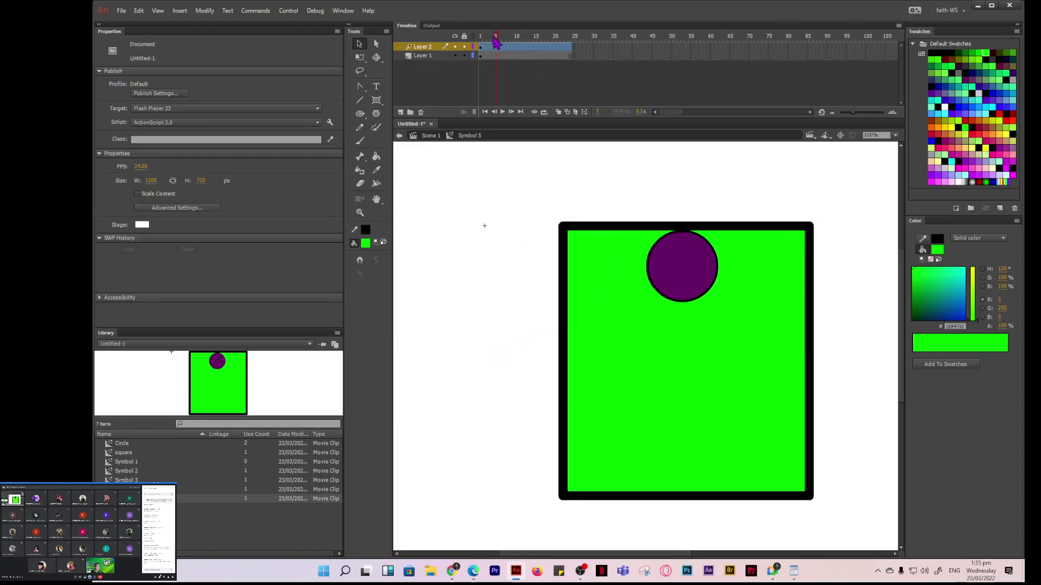
- Nudge the circle slightly down and left at frame 1, and move it to the middle of the square's inner left edge at frame 5
{"action": "left_click", "coordinate": [678, 292]}
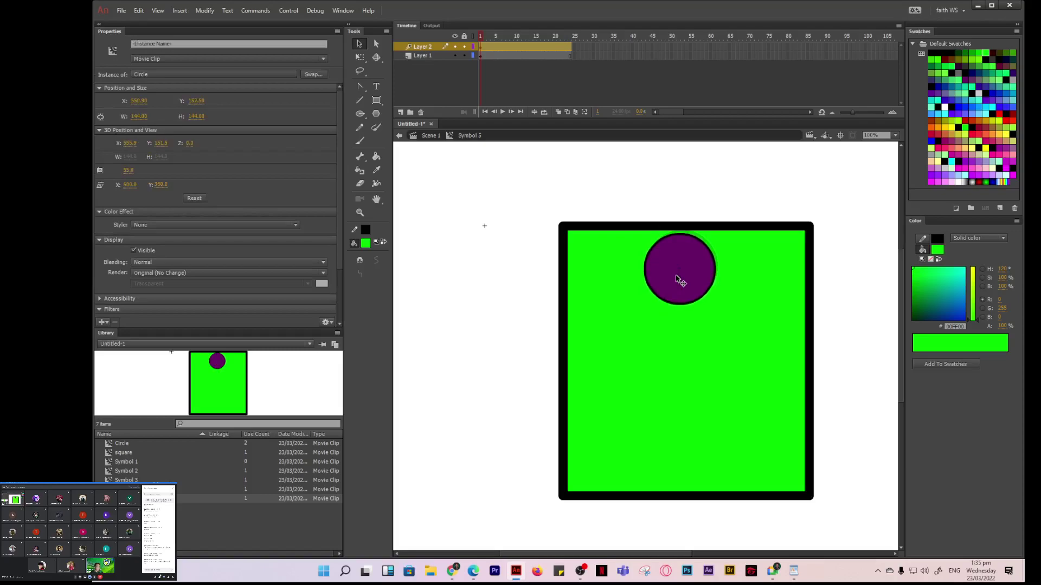
{"action": "left_click_drag", "start_coordinate": [677, 279], "coordinate": [677, 279]}
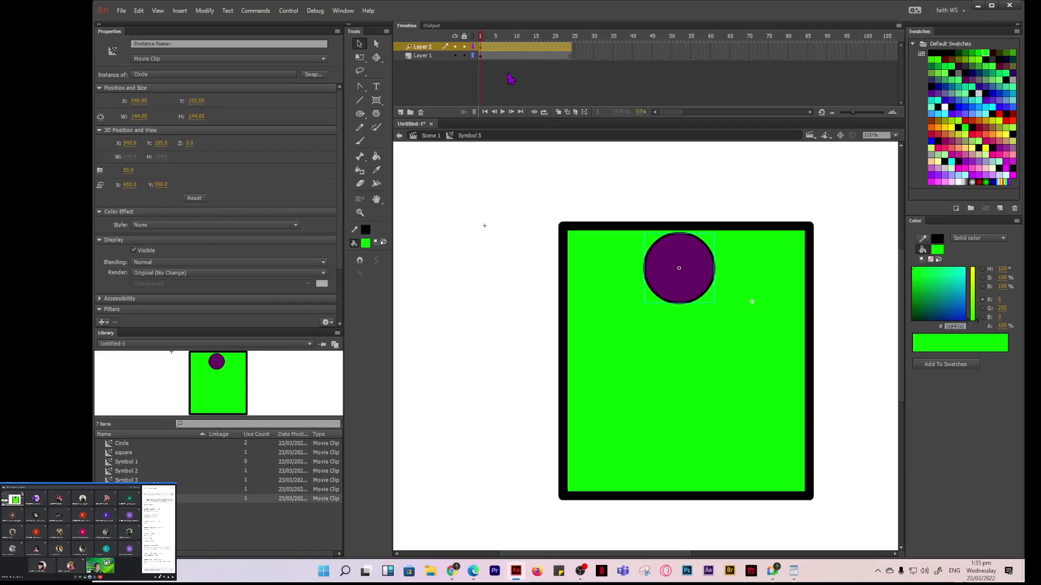
{"action": "left_click", "coordinate": [496, 48]}
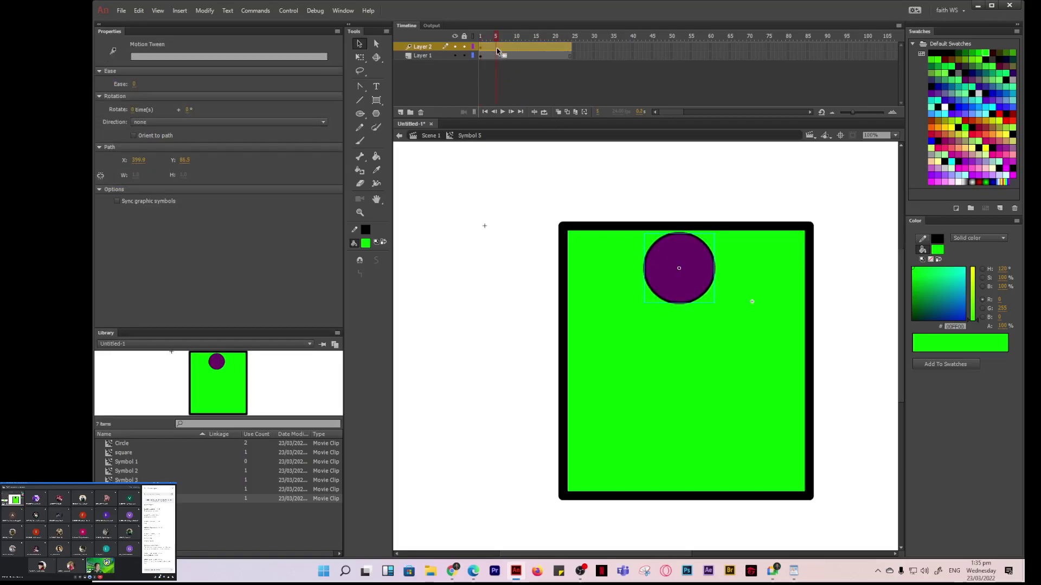
{"action": "left_click_drag", "start_coordinate": [681, 289], "coordinate": [606, 379]}
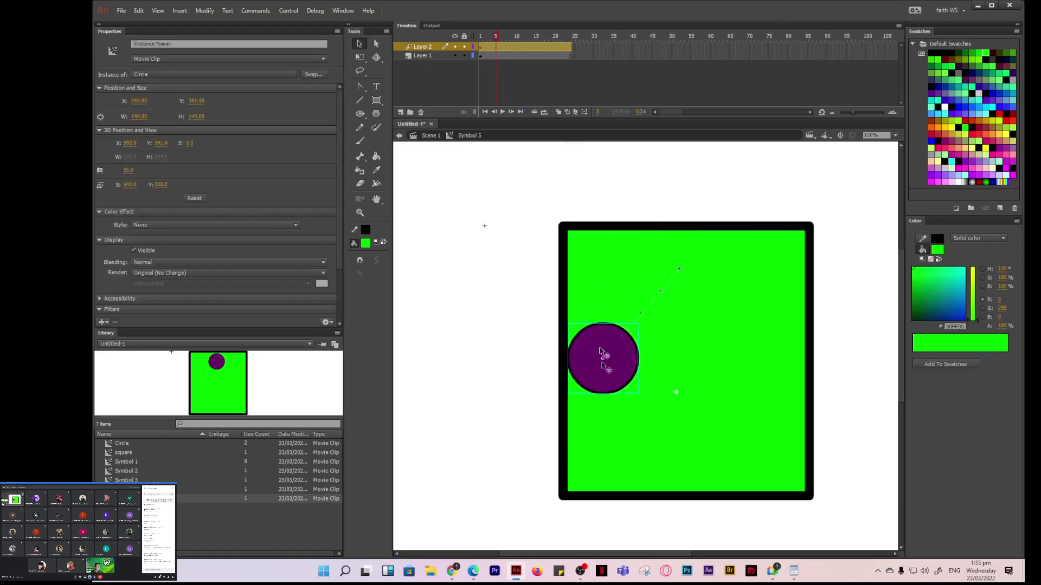
- Move the circle to the middle of the square's inner lower edge at frame 10, and to the middle of its inner right edge at frame 15
{"action": "left_click", "coordinate": [517, 47]}
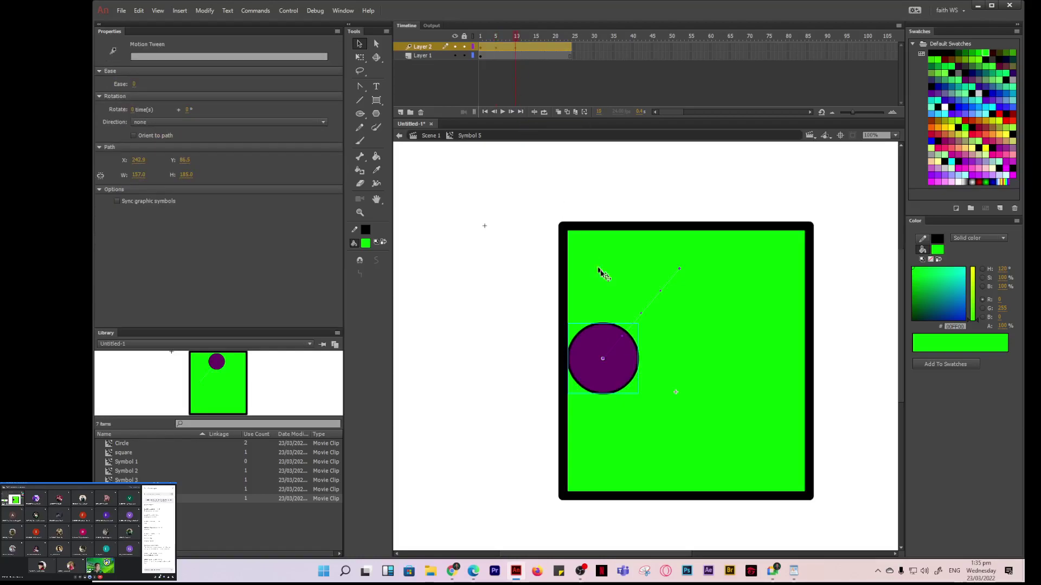
{"action": "left_click_drag", "start_coordinate": [615, 384], "coordinate": [696, 481]}
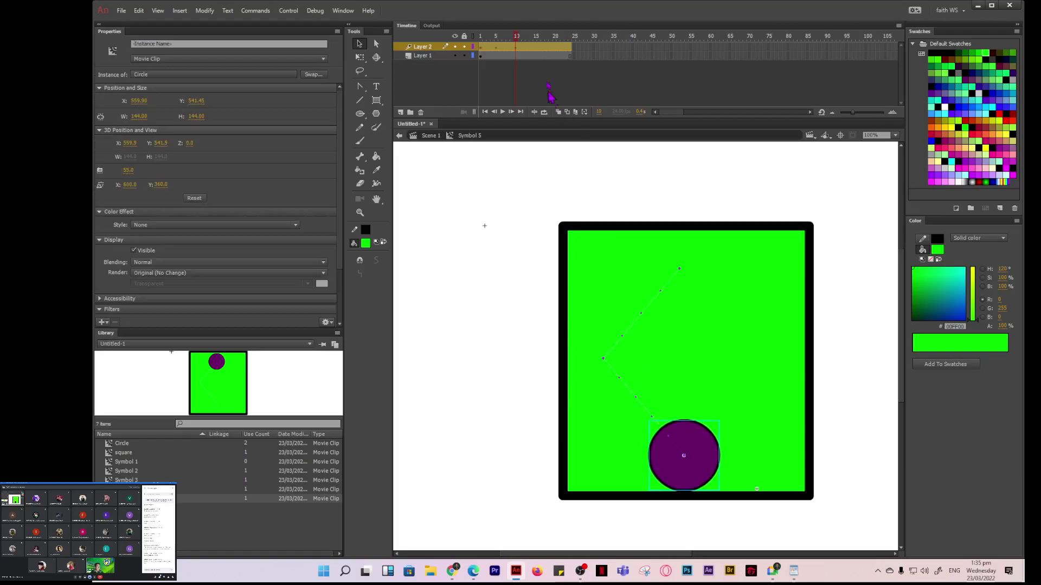
{"action": "left_click", "coordinate": [536, 48]}
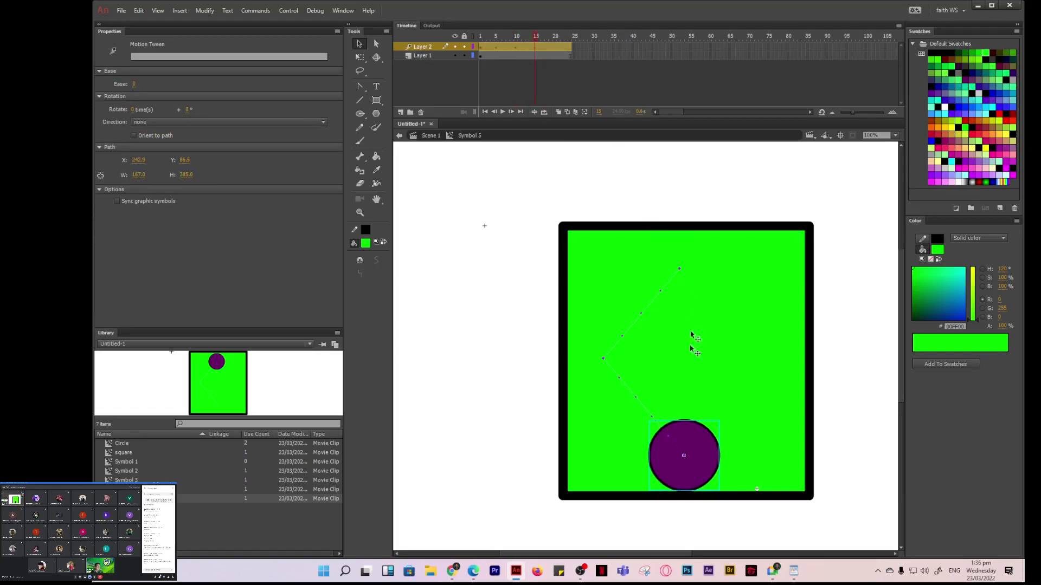
{"action": "left_click_drag", "start_coordinate": [694, 463], "coordinate": [777, 365]}
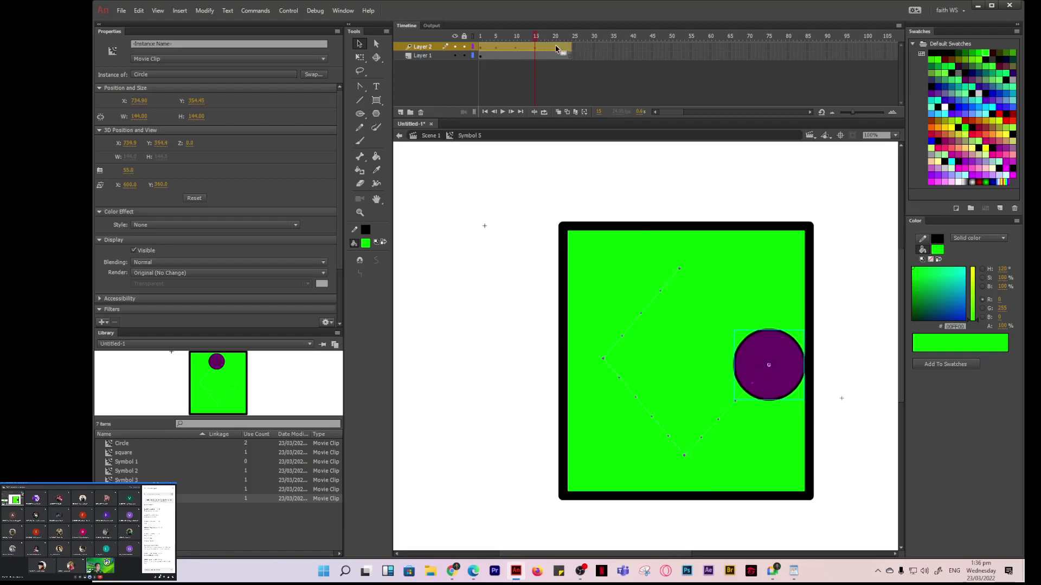
- Return the circle to the middle of the square's inner upper edge at frame 20, and move it to the square's centre at frame 24
{"action": "left_click", "coordinate": [556, 49]}
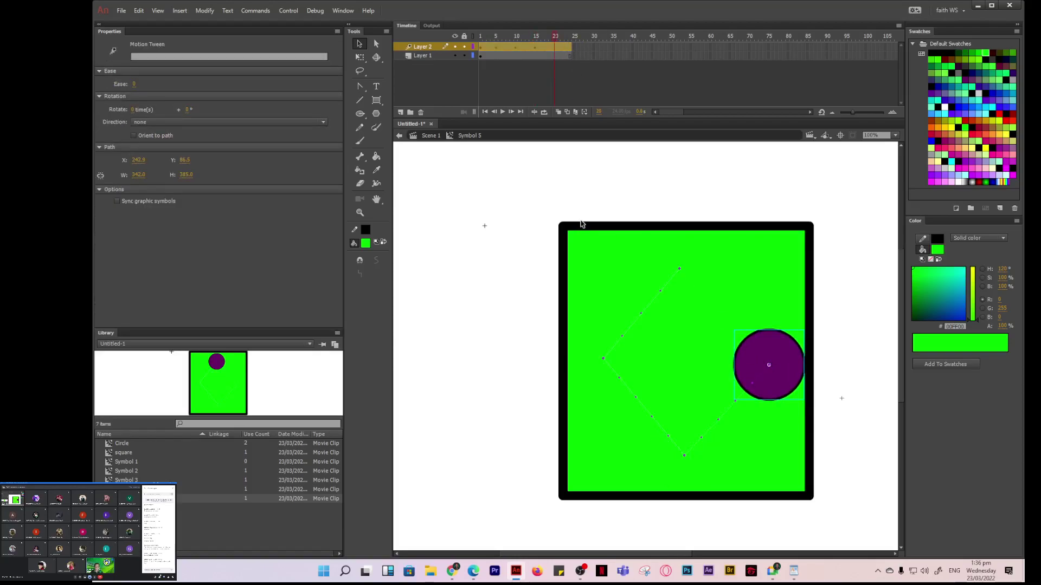
{"action": "left_click_drag", "start_coordinate": [775, 361], "coordinate": [694, 282]}
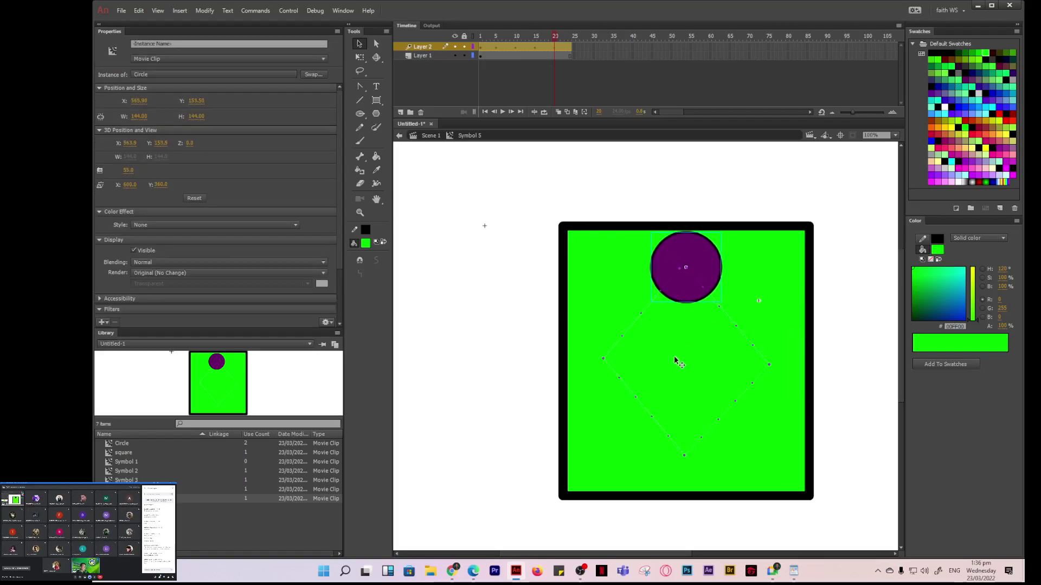
{"action": "left_click", "coordinate": [571, 46]}
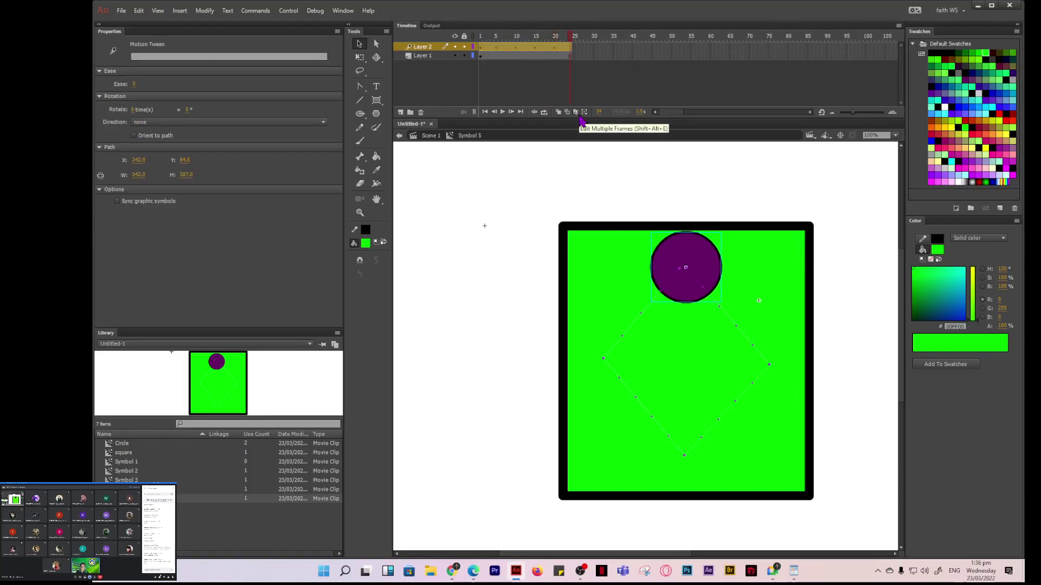
{"action": "left_click_drag", "start_coordinate": [687, 288], "coordinate": [683, 379]}
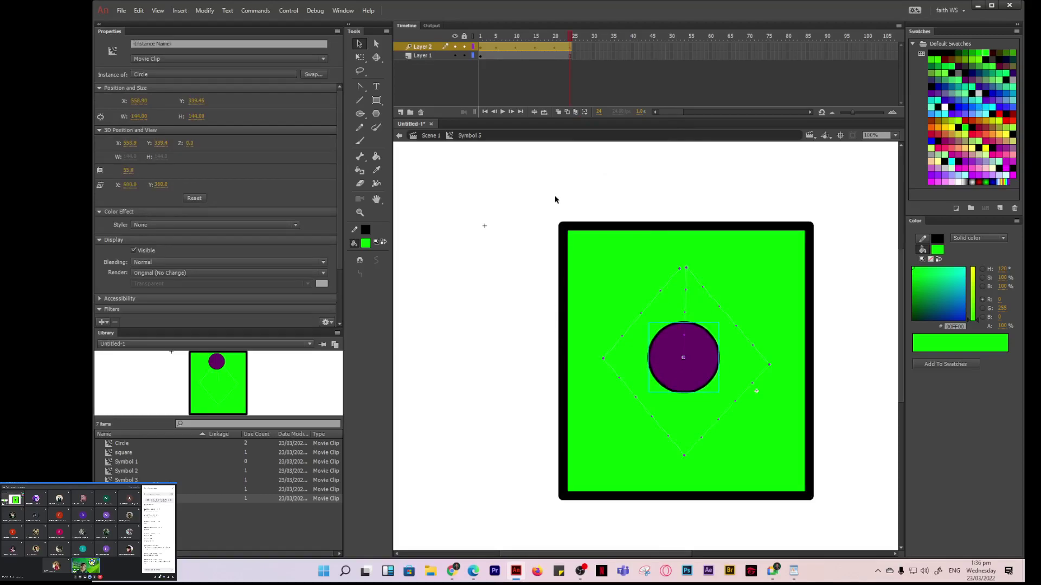
- Play the symbol's tween, return to Scene 1, and test the movie, closing the preview when done
{"action": "left_click", "coordinate": [502, 112]}
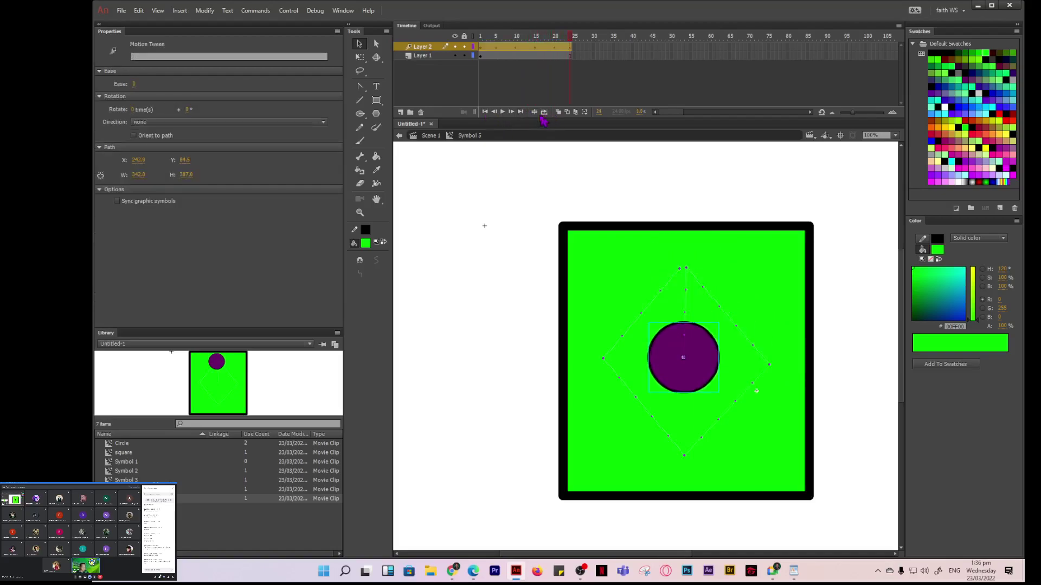
{"action": "left_click", "coordinate": [426, 136]}
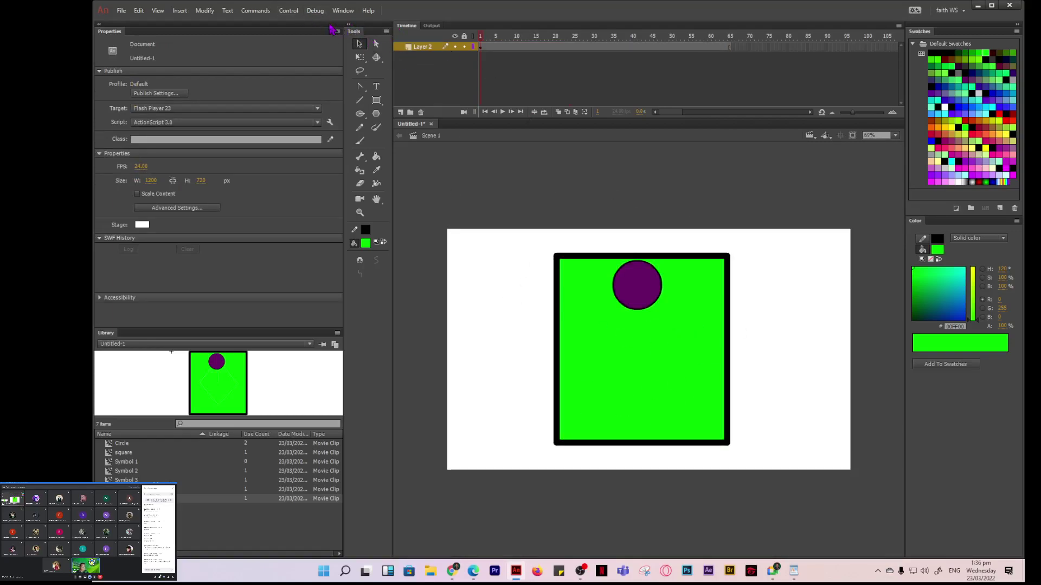
{"action": "left_click", "coordinate": [288, 11]}
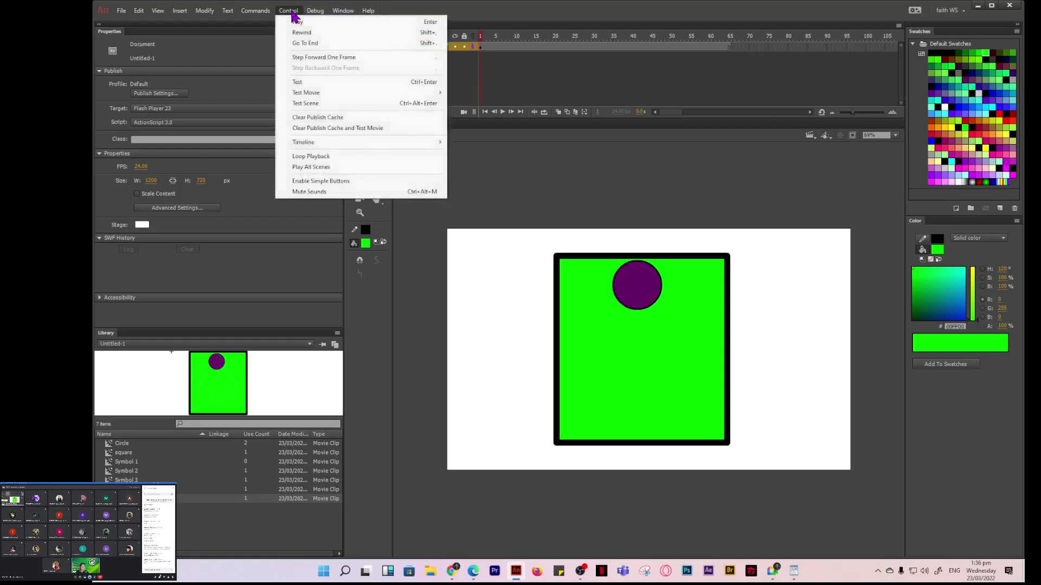
{"action": "left_click", "coordinate": [303, 85]}
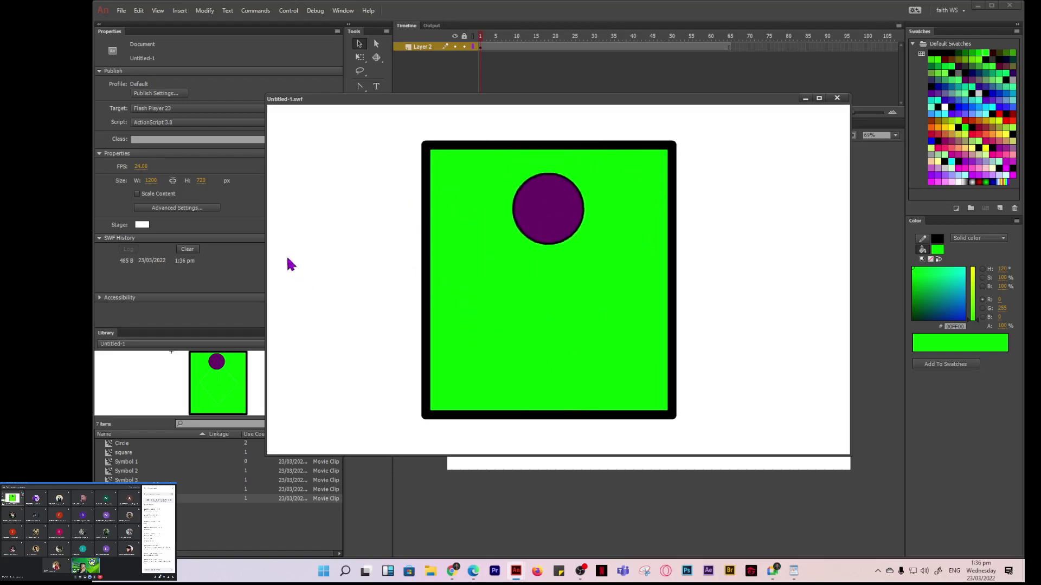
{"action": "left_click", "coordinate": [838, 98]}
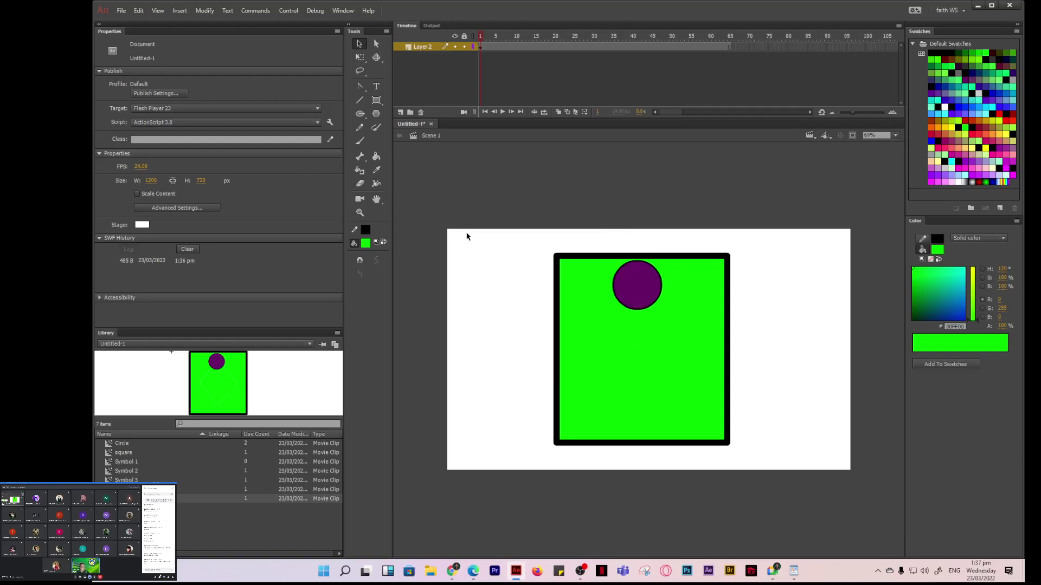
- Open the RECOVER_Numbers L4 document from the Animate folder inside module animation on the Desktop
{"action": "mouse_move", "coordinate": [454, 578]}
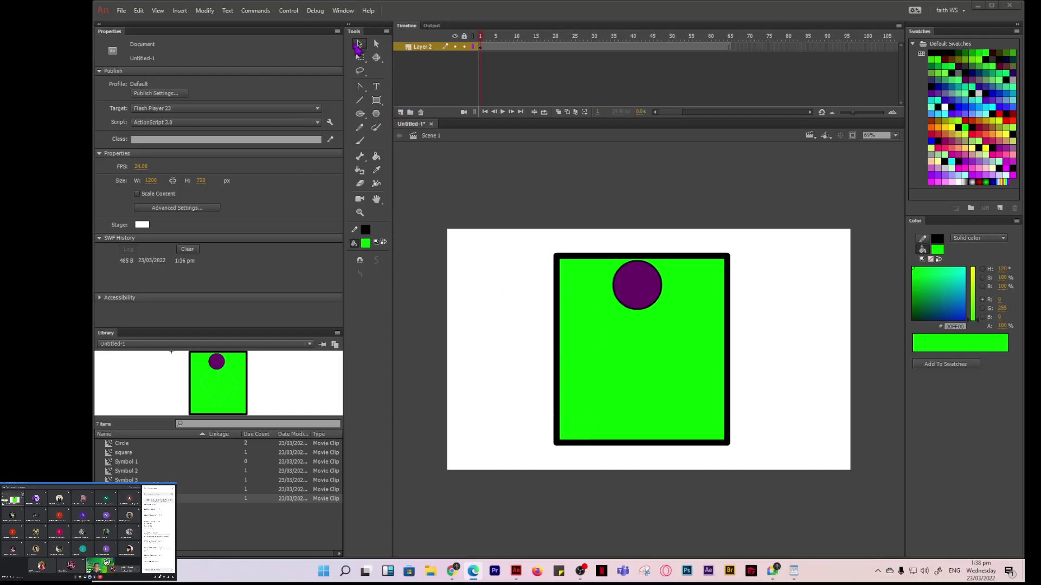
{"action": "left_click", "coordinate": [124, 13]}
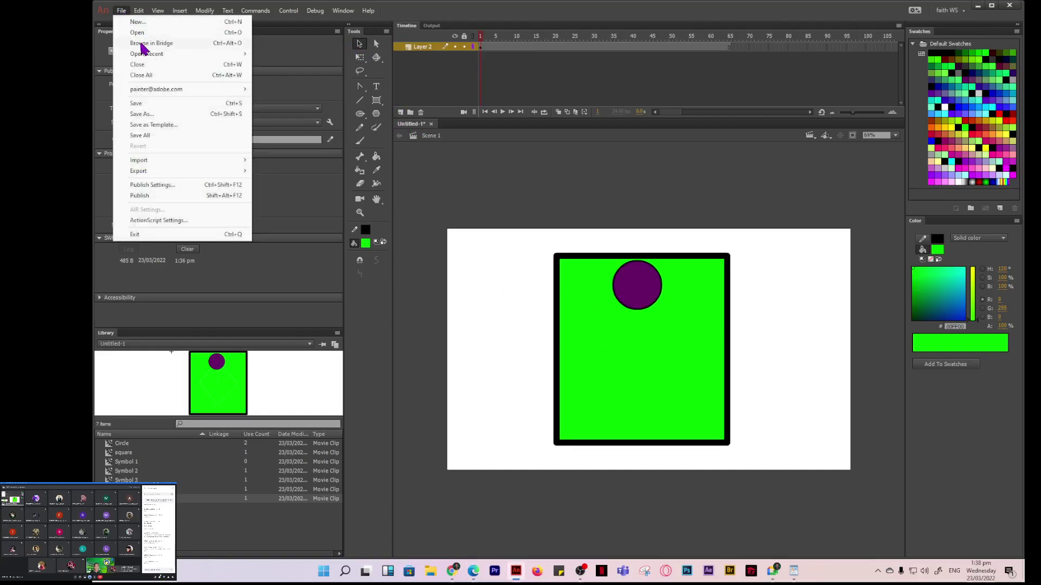
{"action": "left_click", "coordinate": [145, 33]}
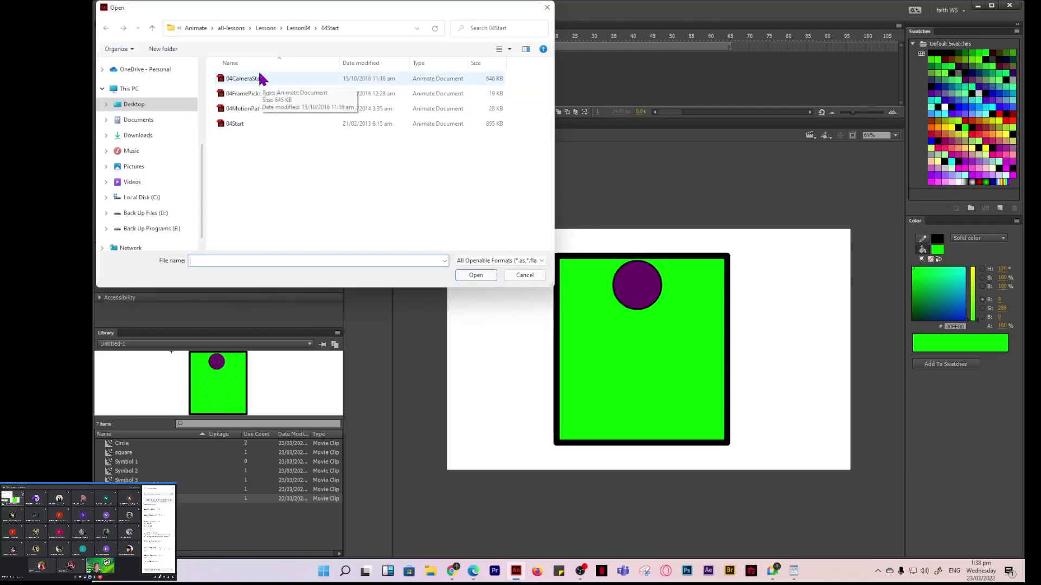
{"action": "left_click", "coordinate": [269, 30]}
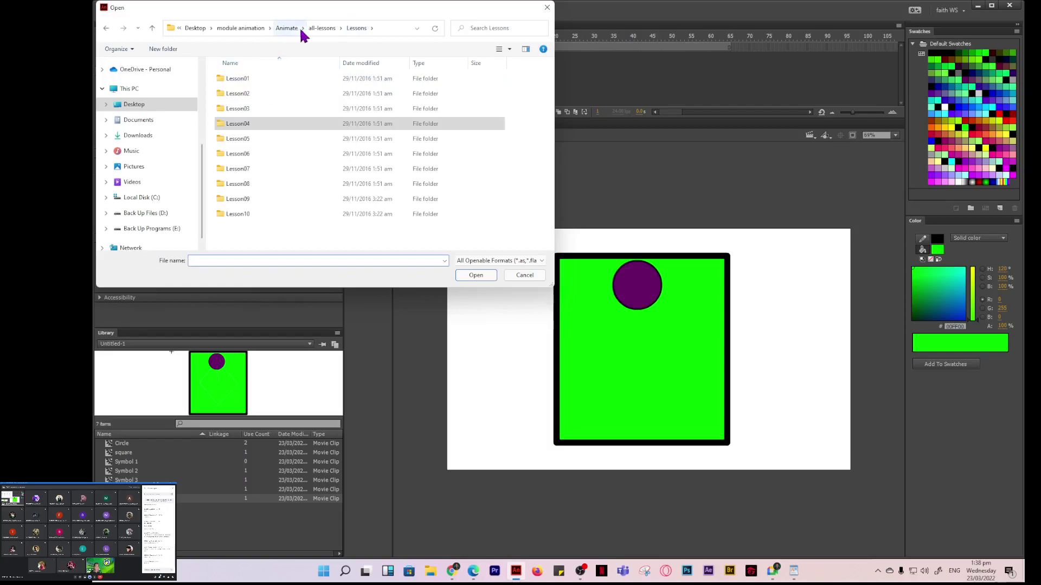
{"action": "left_click", "coordinate": [258, 32]}
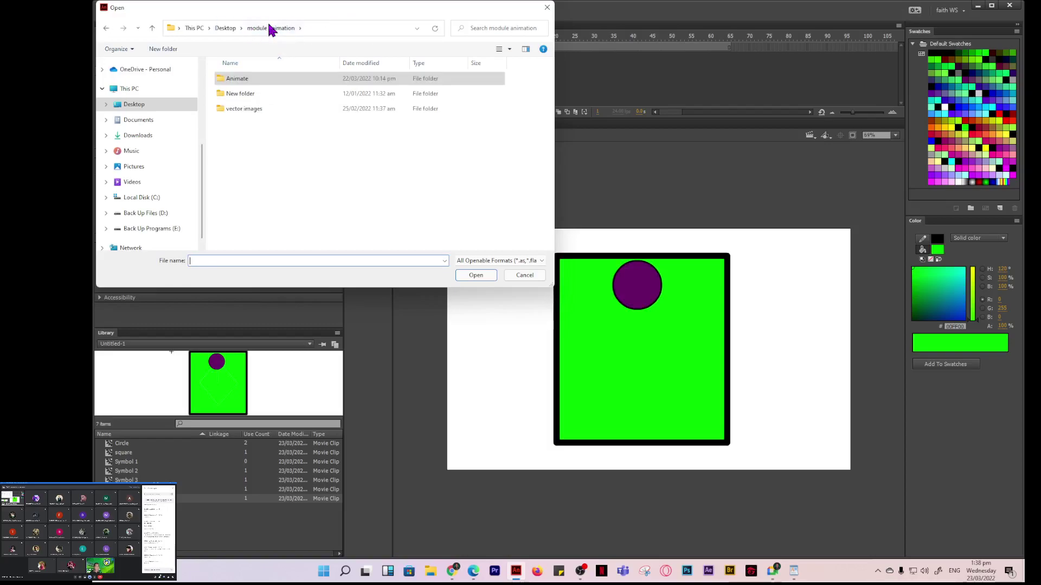
{"action": "double_click", "coordinate": [234, 80]}
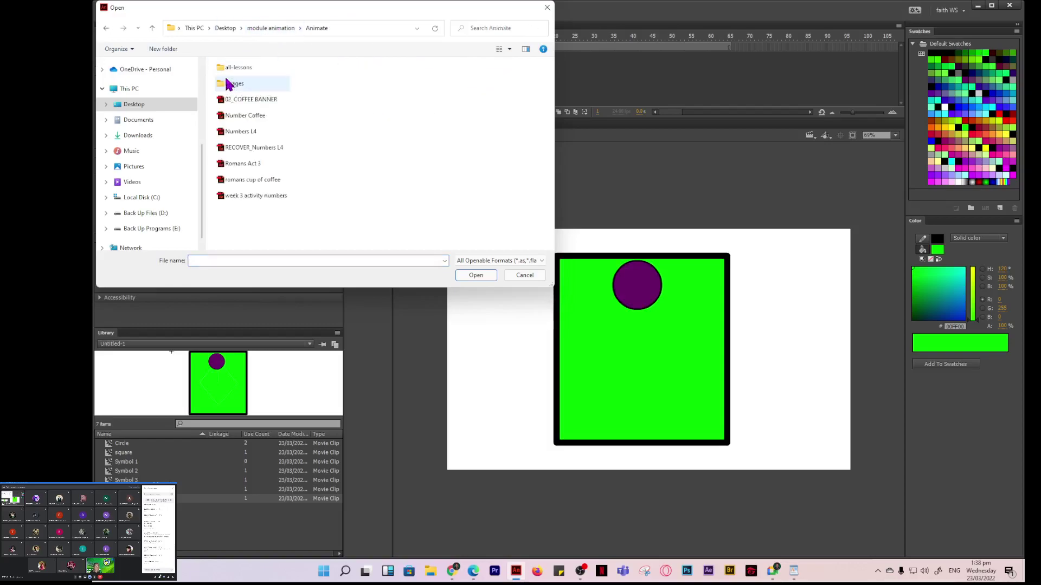
{"action": "left_click", "coordinate": [253, 147]}
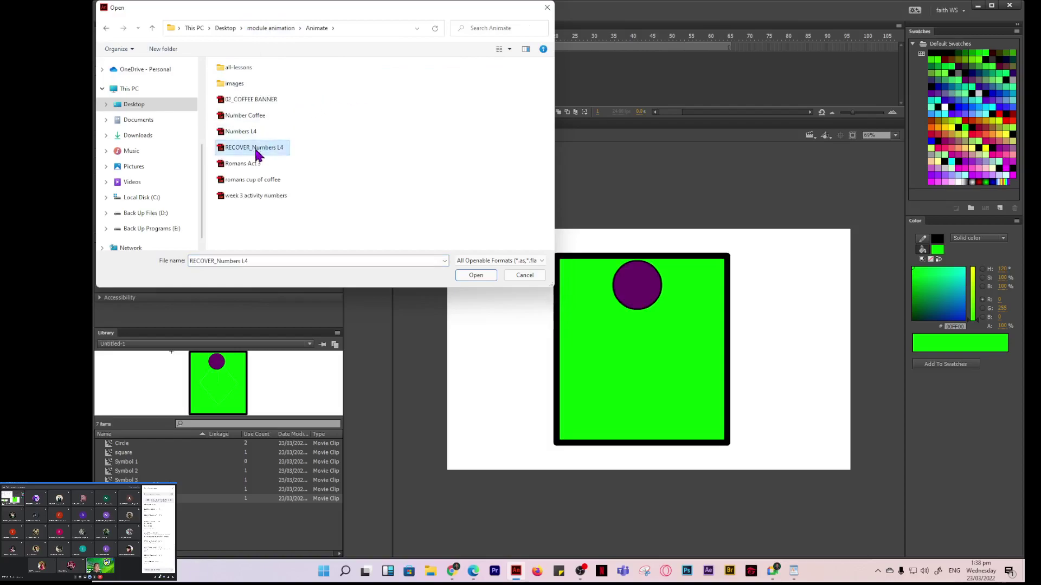
{"action": "left_click", "coordinate": [476, 275]}
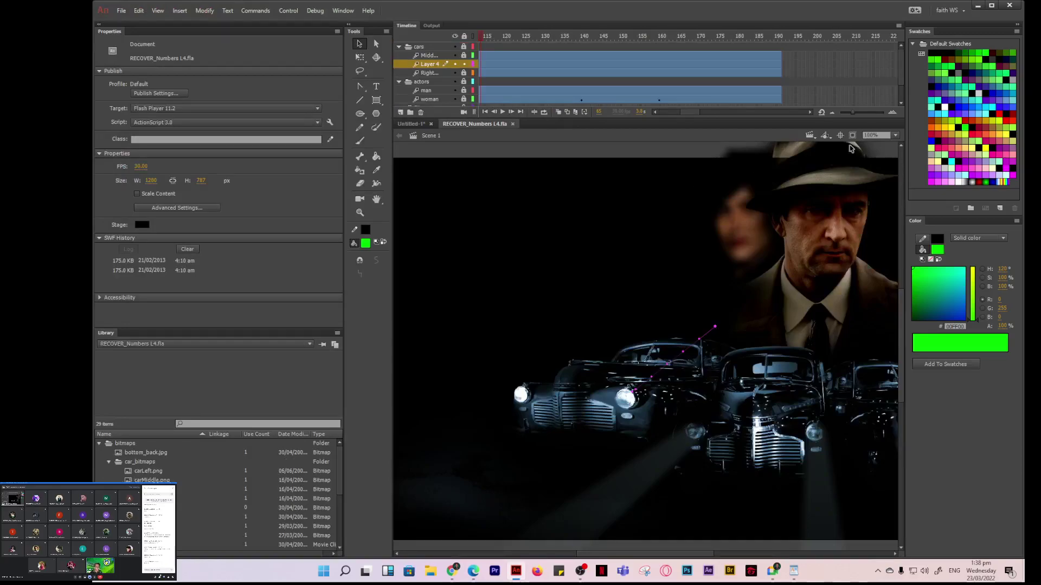
- Fit the whole stage in view and play the RECOVER_Numbers L4 animation from its first frame
{"action": "left_click", "coordinate": [895, 135]}
{"action": "left_click", "coordinate": [900, 154]}
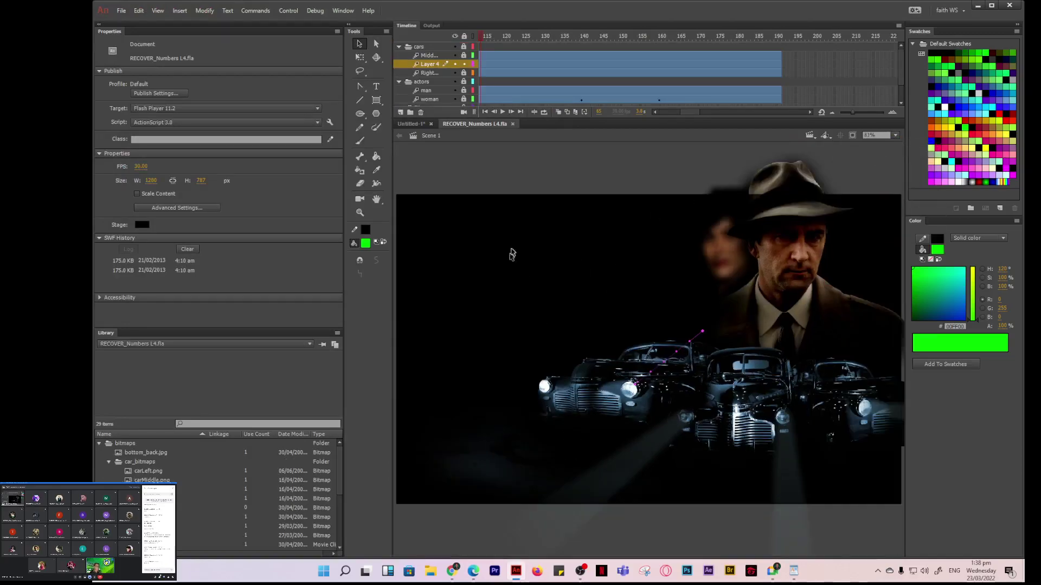
{"action": "left_click", "coordinate": [503, 113]}
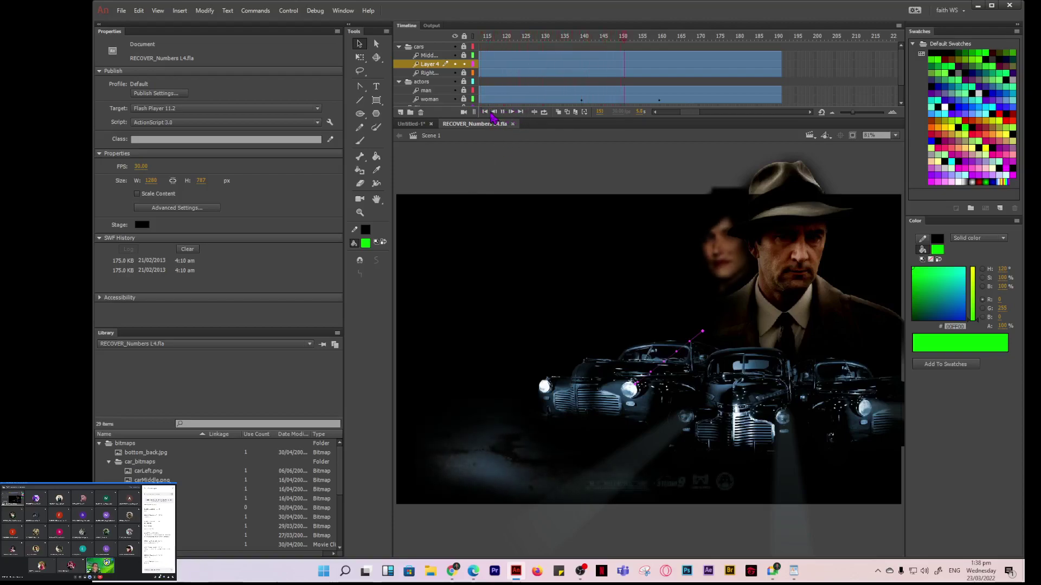
{"action": "left_click", "coordinate": [485, 113]}
{"action": "left_click", "coordinate": [502, 112]}
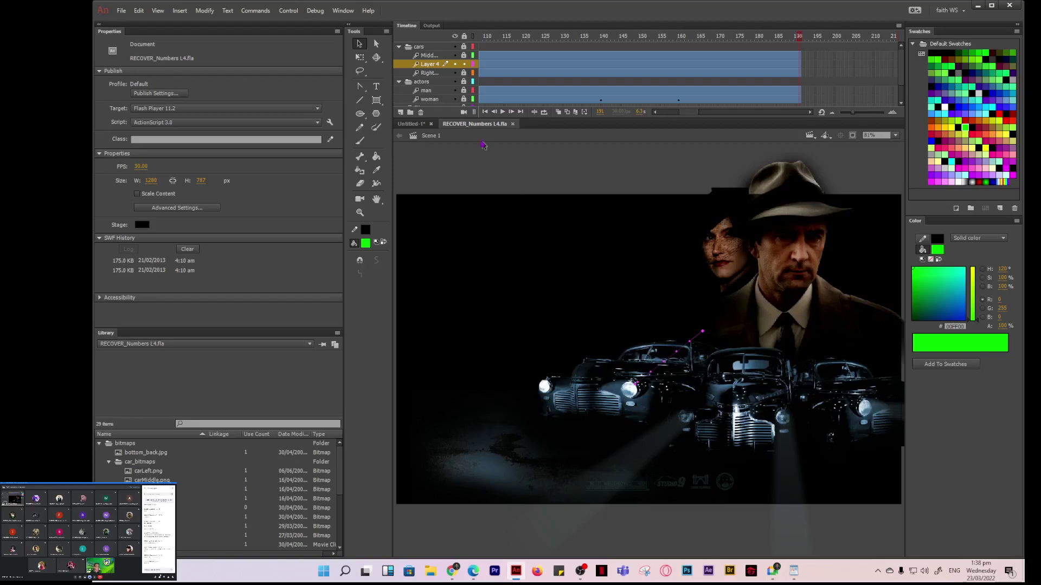
- Examine the left car's motion tween on Layer 4 by scrubbing from its start at frame 75 to the keyframe at frame 100
{"action": "left_click", "coordinate": [428, 64]}
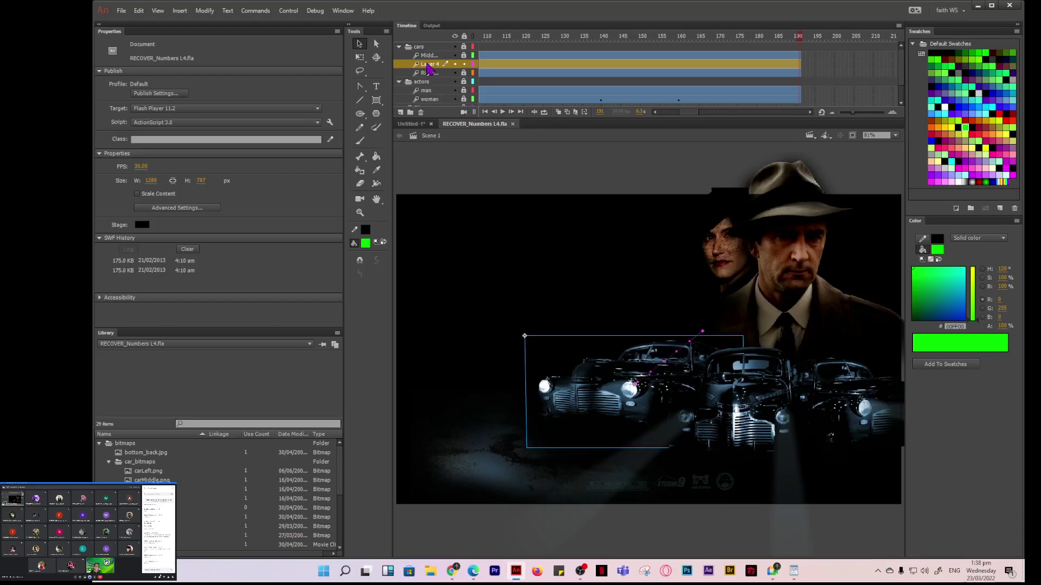
{"action": "left_click_drag", "start_coordinate": [692, 115], "coordinate": [673, 115]}
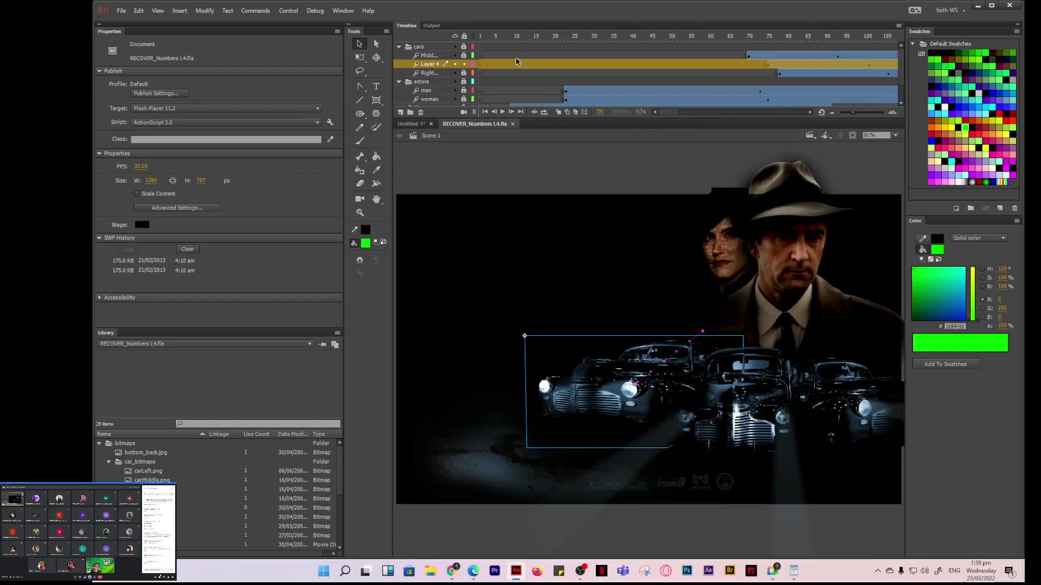
{"action": "left_click", "coordinate": [769, 70]}
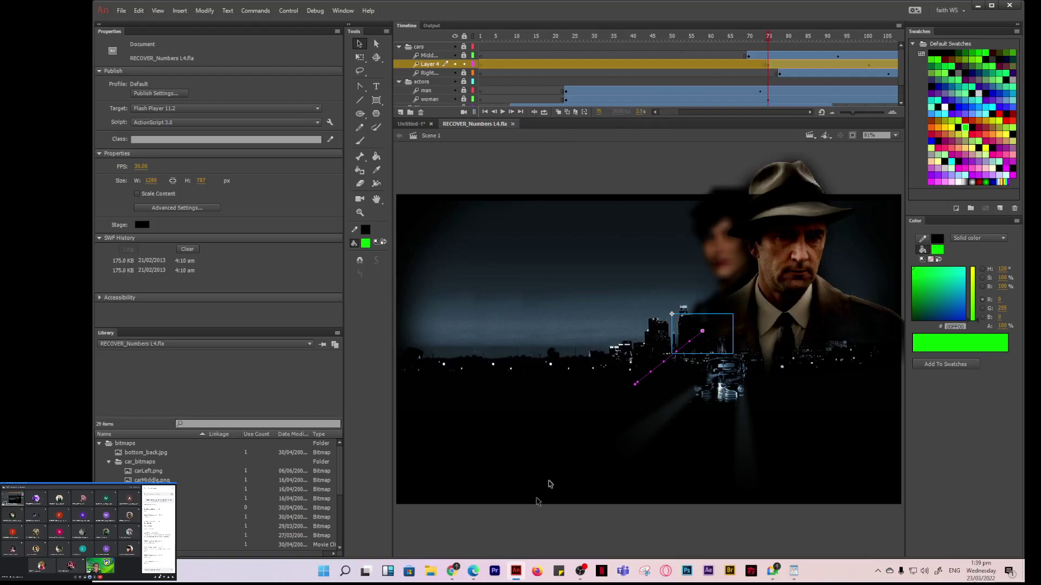
{"action": "mouse_move", "coordinate": [772, 41]}
{"action": "left_mouse_down"}
{"action": "mouse_move", "coordinate": [786, 42]}
{"action": "mouse_move", "coordinate": [756, 41]}
{"action": "mouse_move", "coordinate": [787, 43]}
{"action": "mouse_move", "coordinate": [772, 46]}
{"action": "left_mouse_up"}
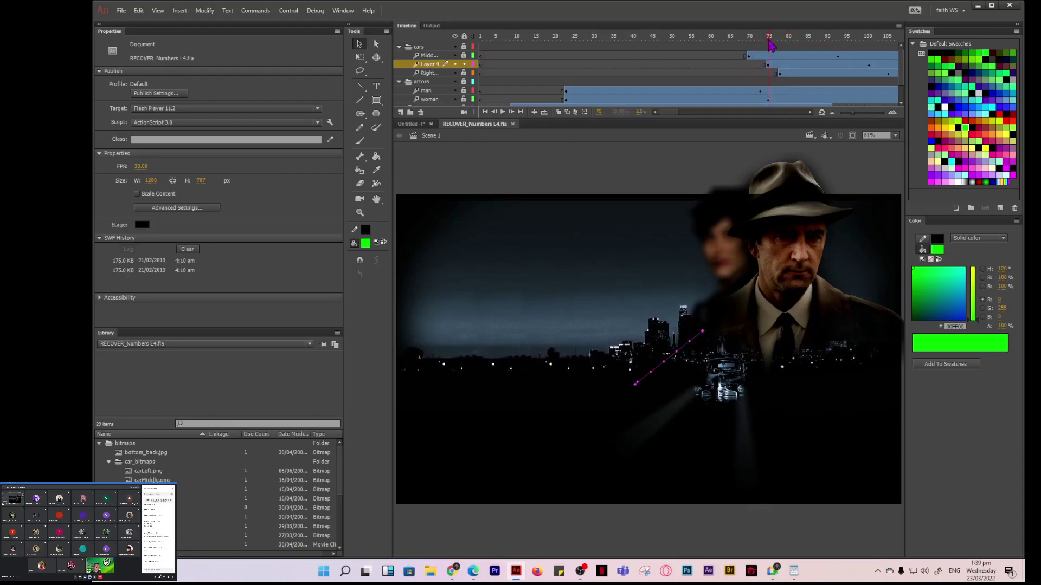
{"action": "mouse_move", "coordinate": [672, 113]}
{"action": "left_mouse_down"}
{"action": "mouse_move", "coordinate": [712, 121]}
{"action": "mouse_move", "coordinate": [677, 125]}
{"action": "left_mouse_up"}
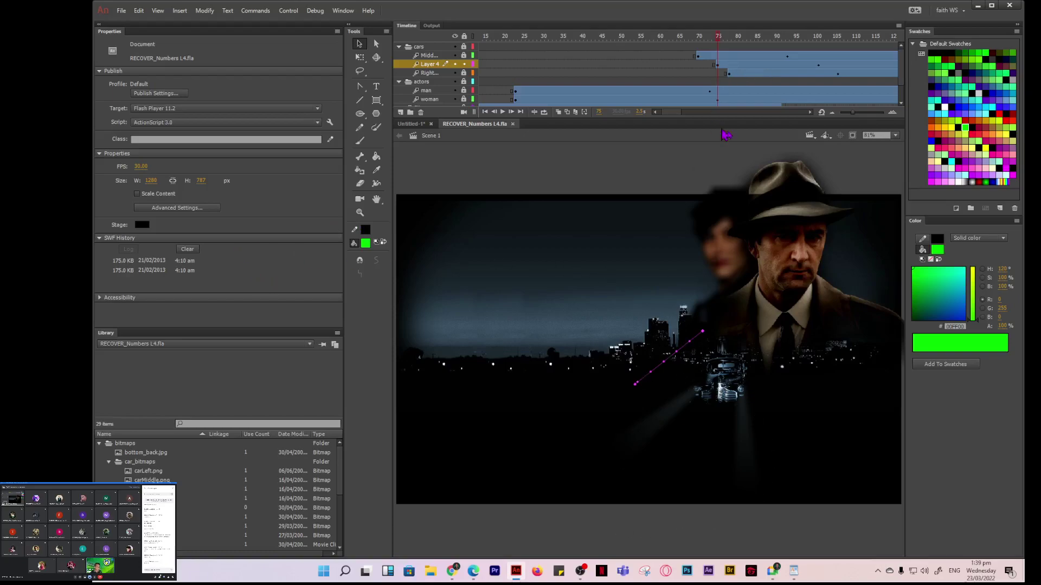
{"action": "scroll", "coordinate": [675, 115], "scroll_direction": "right", "scroll_amount": 3}
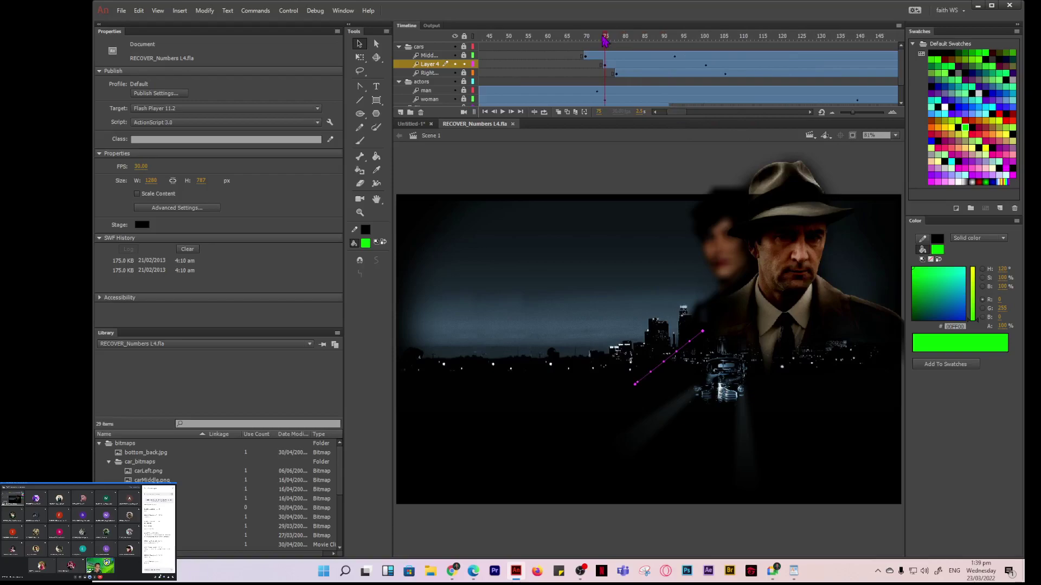
{"action": "left_click_drag", "start_coordinate": [608, 44], "coordinate": [711, 51]}
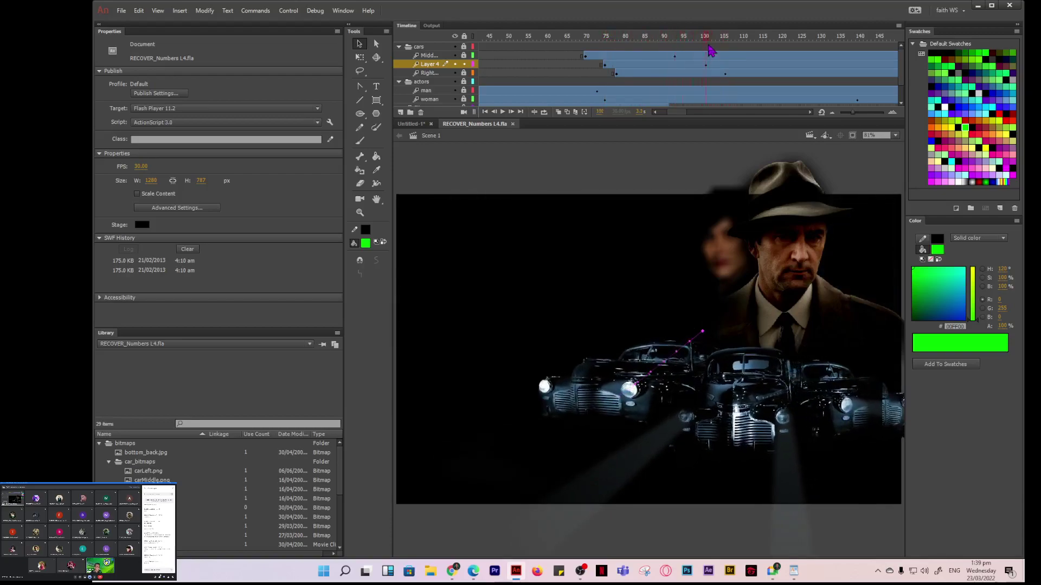
- Inspect the properties of the left car instance and its Layer 4 motion tween around the frame 100 keyframe
{"action": "left_click", "coordinate": [613, 394]}
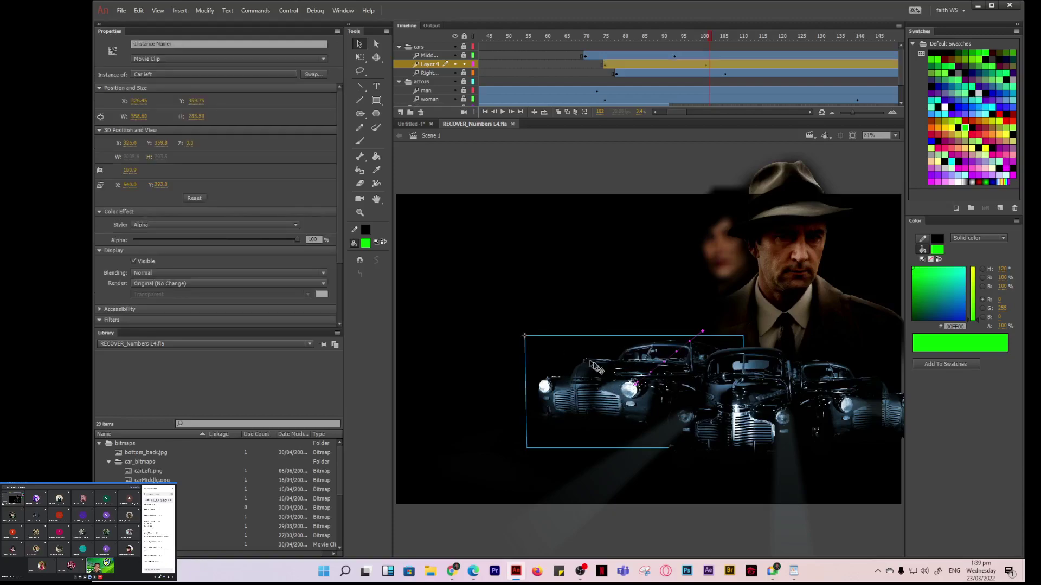
{"action": "mouse_move", "coordinate": [711, 42]}
{"action": "left_mouse_down"}
{"action": "mouse_move", "coordinate": [730, 43]}
{"action": "mouse_move", "coordinate": [704, 50]}
{"action": "left_mouse_up"}
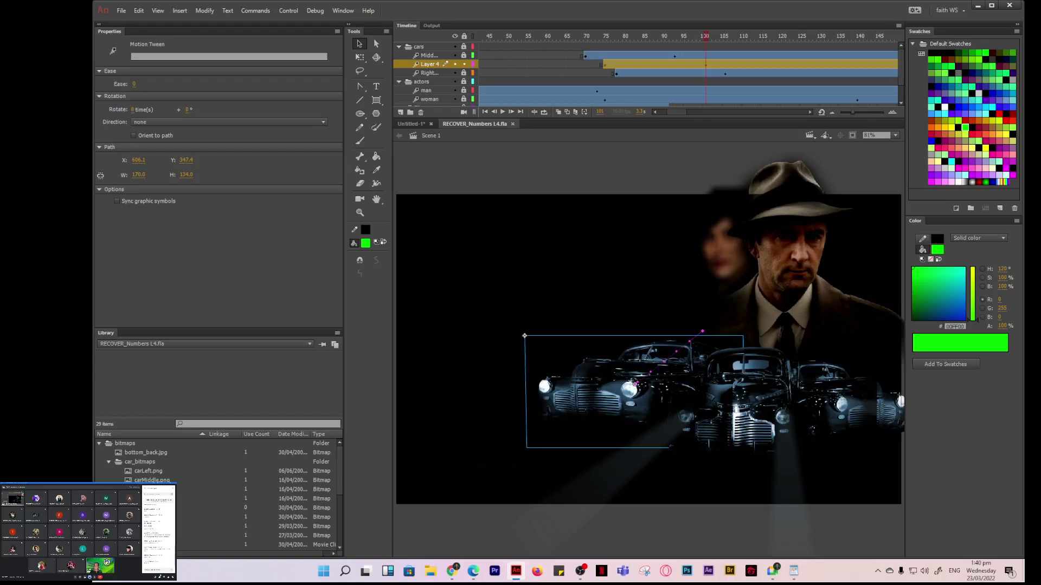
{"action": "left_click", "coordinate": [710, 38]}
{"action": "left_click", "coordinate": [708, 64]}
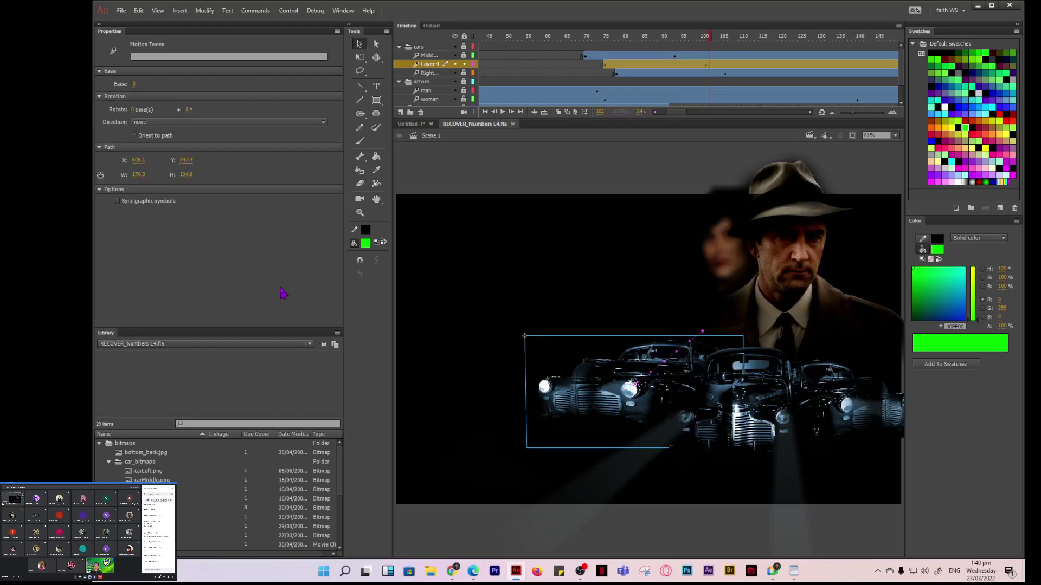
{"action": "left_click", "coordinate": [708, 66]}
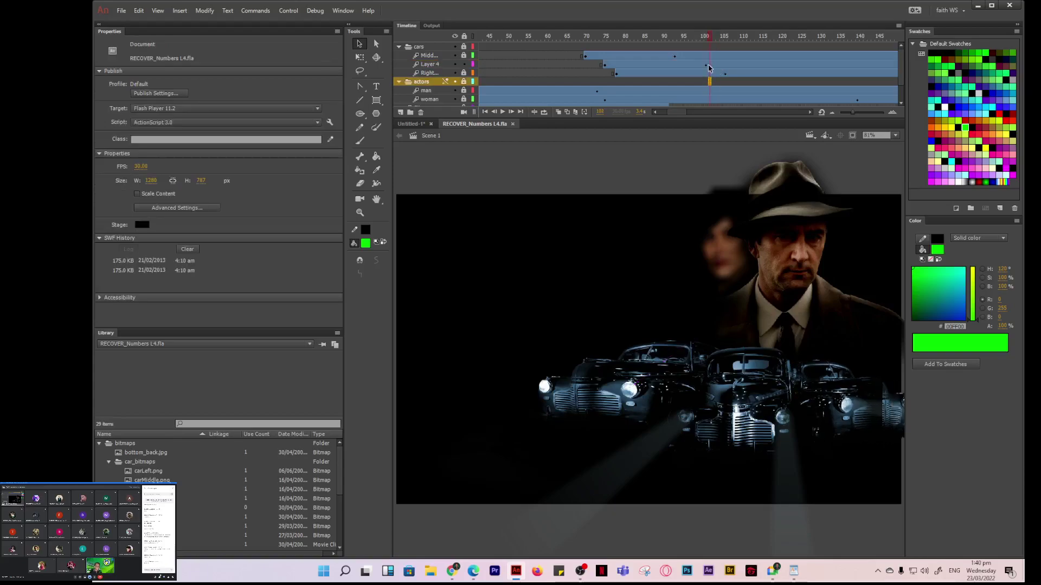
- Split the left car's Layer 4 motion tween just after its frame 100 keyframe
{"action": "right_click", "coordinate": [708, 66]}
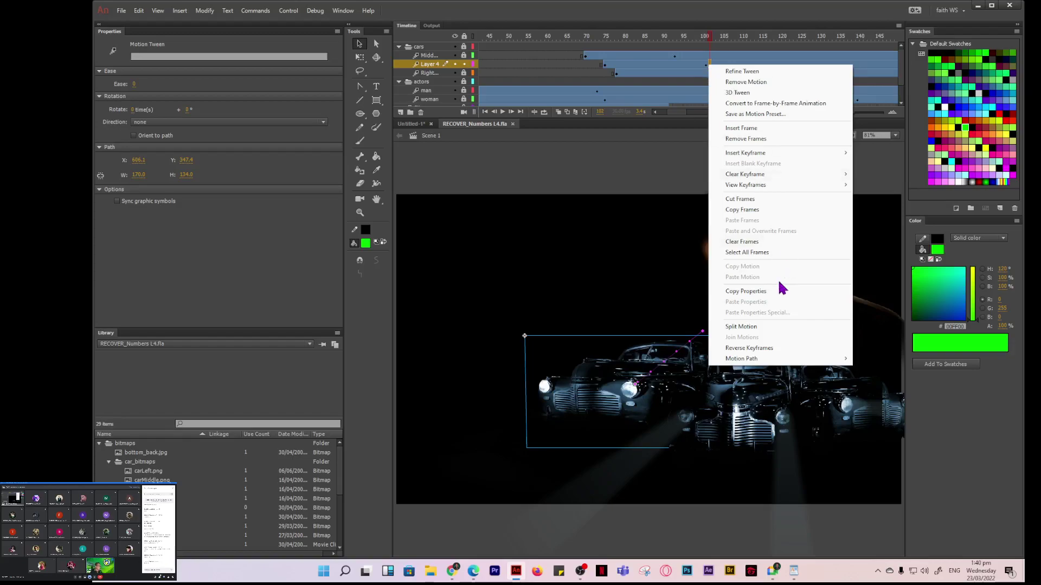
{"action": "left_click", "coordinate": [750, 328]}
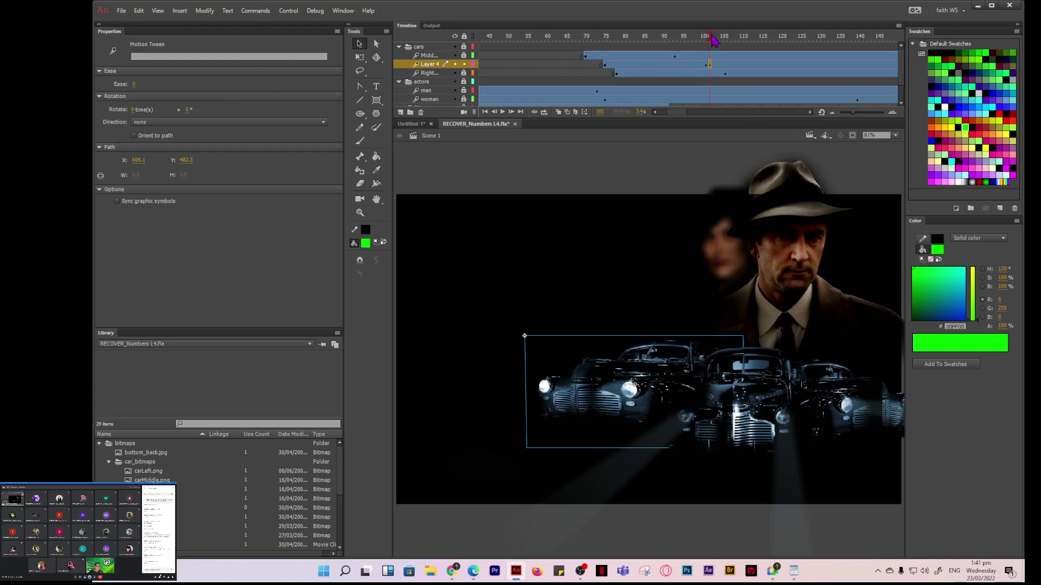
{"action": "mouse_move", "coordinate": [712, 43]}
{"action": "left_mouse_down"}
{"action": "mouse_move", "coordinate": [606, 46]}
{"action": "mouse_move", "coordinate": [708, 48]}
{"action": "left_mouse_up"}
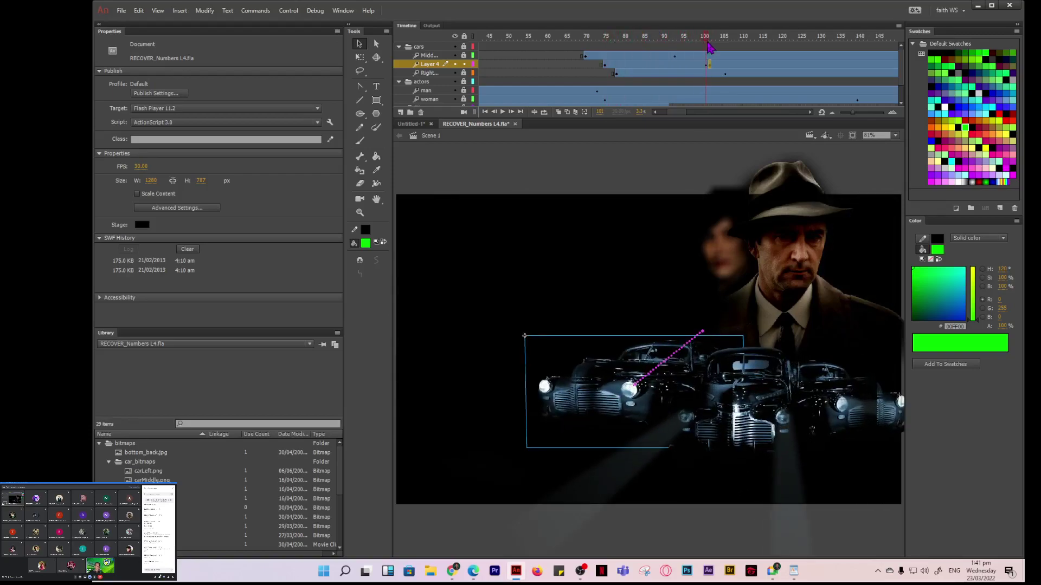
{"action": "left_click", "coordinate": [709, 64]}
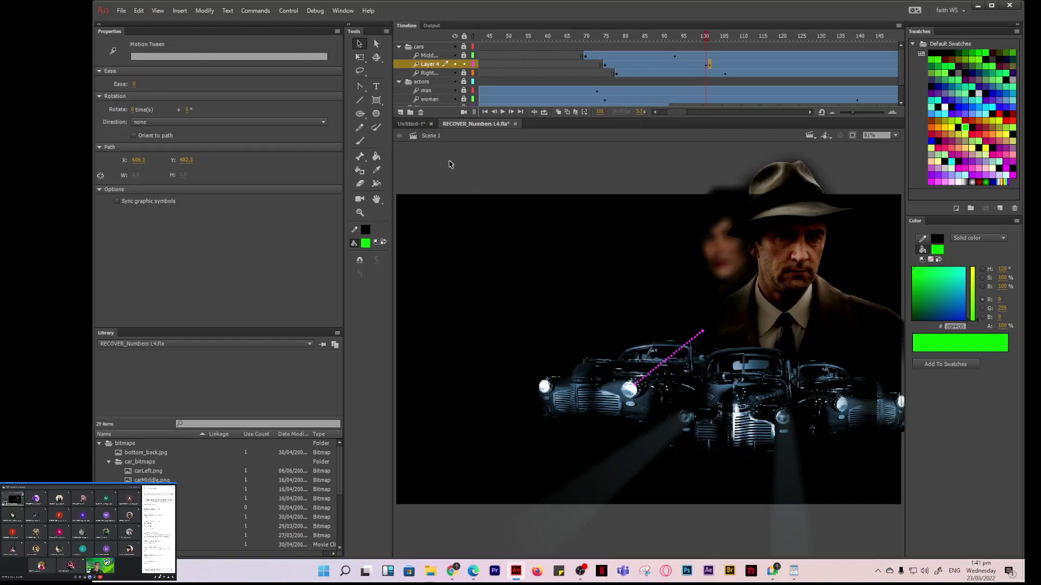
- Examine the left car's tween spans on Layer 4, from the start at frame 75 to the frames around the split
{"action": "left_click", "coordinate": [666, 65]}
{"action": "left_click_drag", "start_coordinate": [666, 65], "coordinate": [605, 65]}
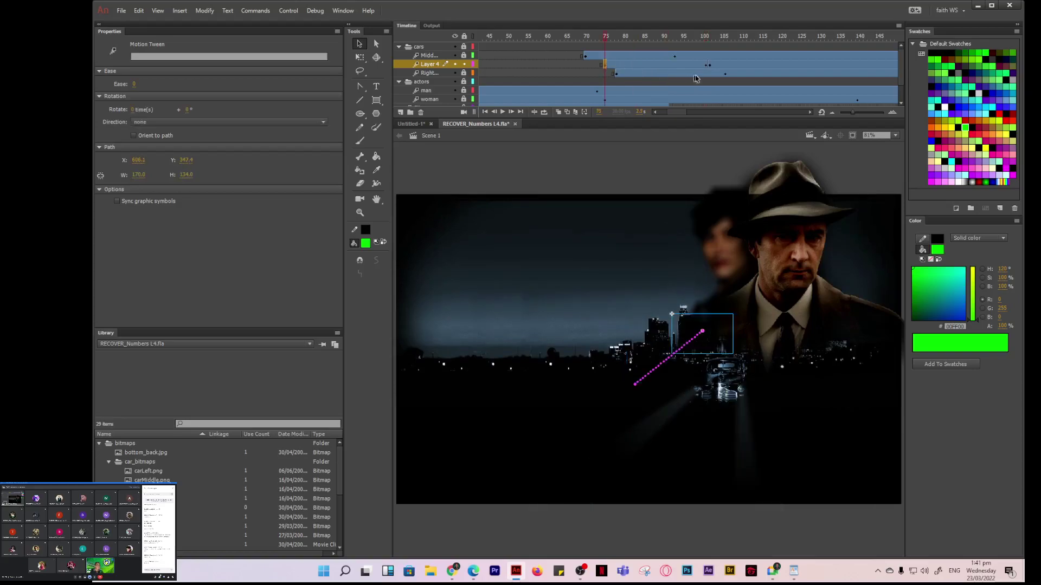
{"action": "left_click", "coordinate": [703, 65]}
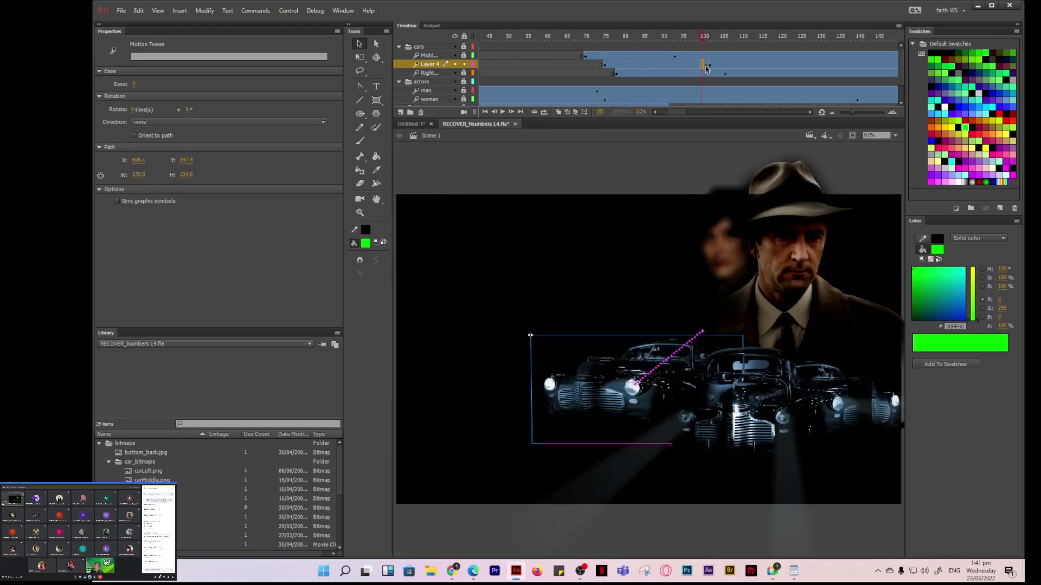
{"action": "left_click", "coordinate": [706, 67]}
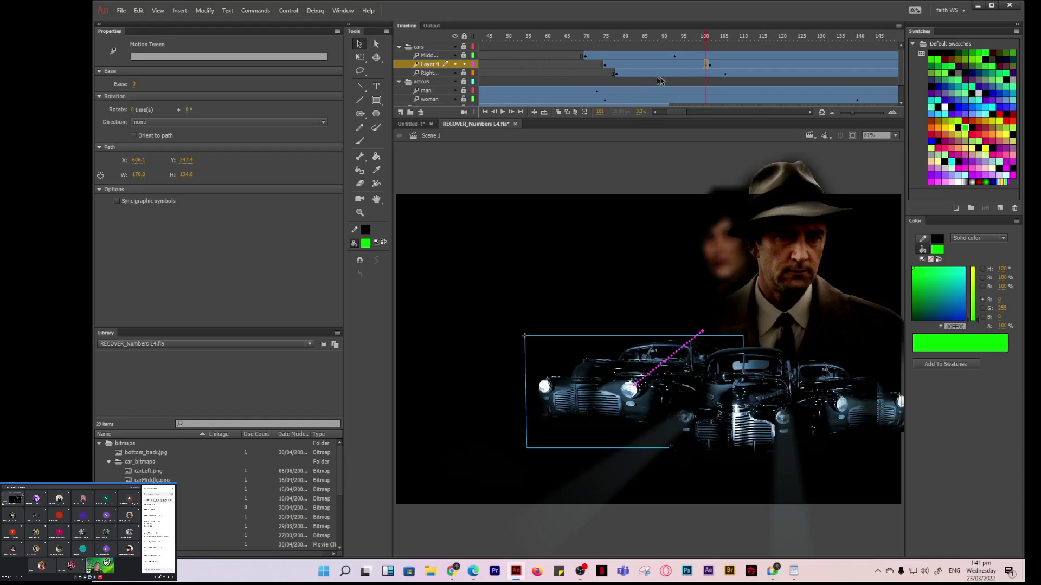
{"action": "left_click", "coordinate": [710, 67]}
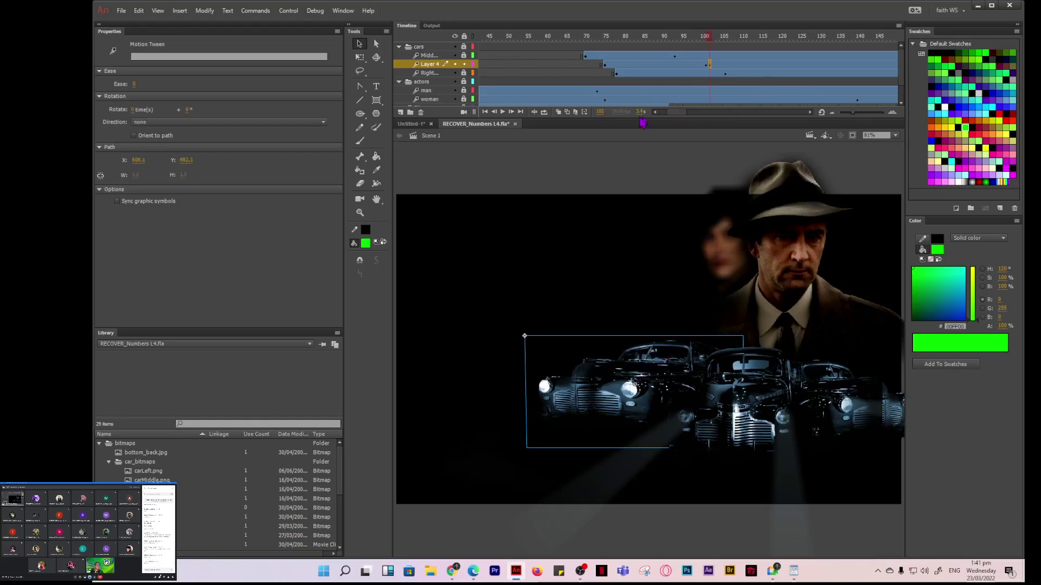
{"action": "left_click_drag", "start_coordinate": [682, 114], "coordinate": [690, 112]}
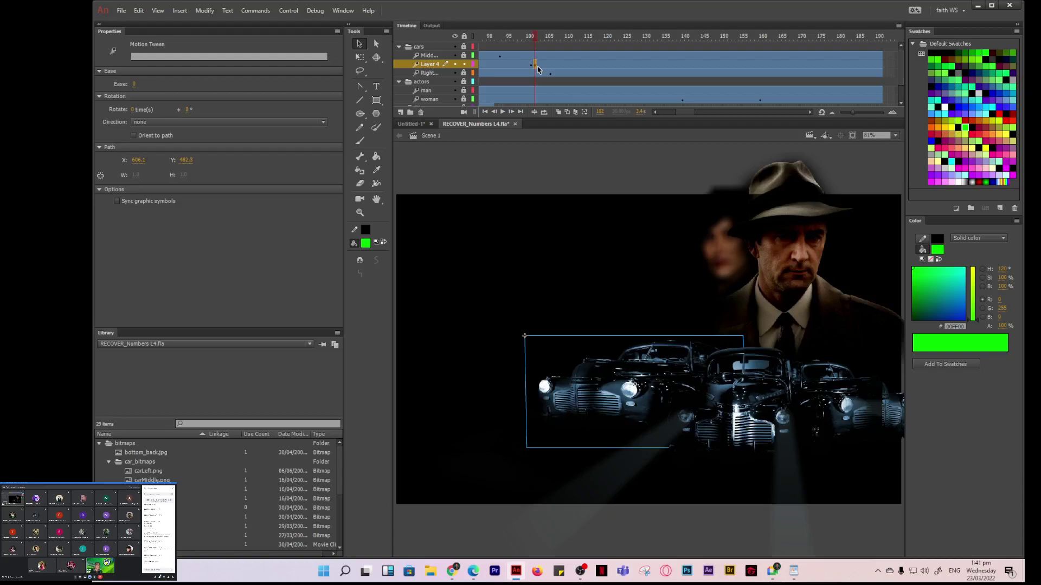
{"action": "mouse_move", "coordinate": [536, 38]}
{"action": "left_mouse_down"}
{"action": "mouse_move", "coordinate": [672, 43]}
{"action": "mouse_move", "coordinate": [540, 46]}
{"action": "left_mouse_up"}
{"action": "left_click", "coordinate": [540, 71]}
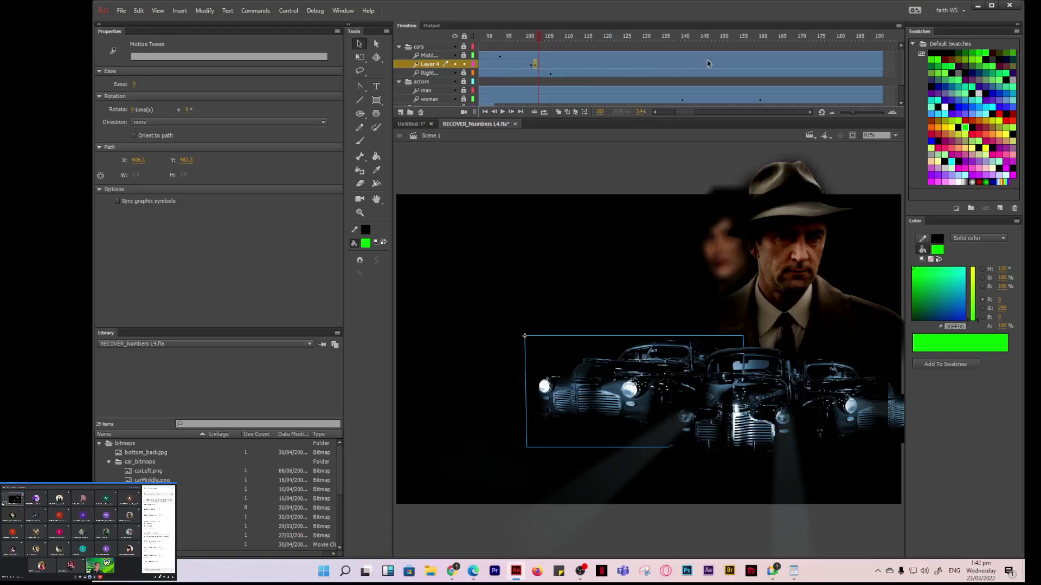
{"action": "left_click", "coordinate": [531, 39]}
{"action": "mouse_move", "coordinate": [532, 39]}
{"action": "left_mouse_down"}
{"action": "mouse_move", "coordinate": [479, 39]}
{"action": "mouse_move", "coordinate": [535, 39]}
{"action": "left_mouse_up"}
{"action": "left_click", "coordinate": [586, 64]}
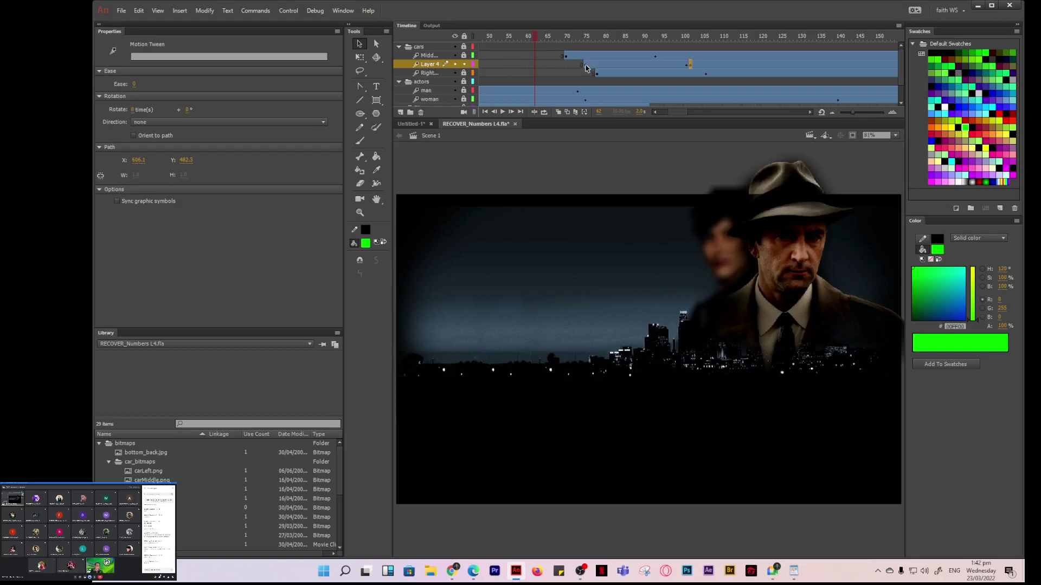
{"action": "left_click", "coordinate": [584, 65]}
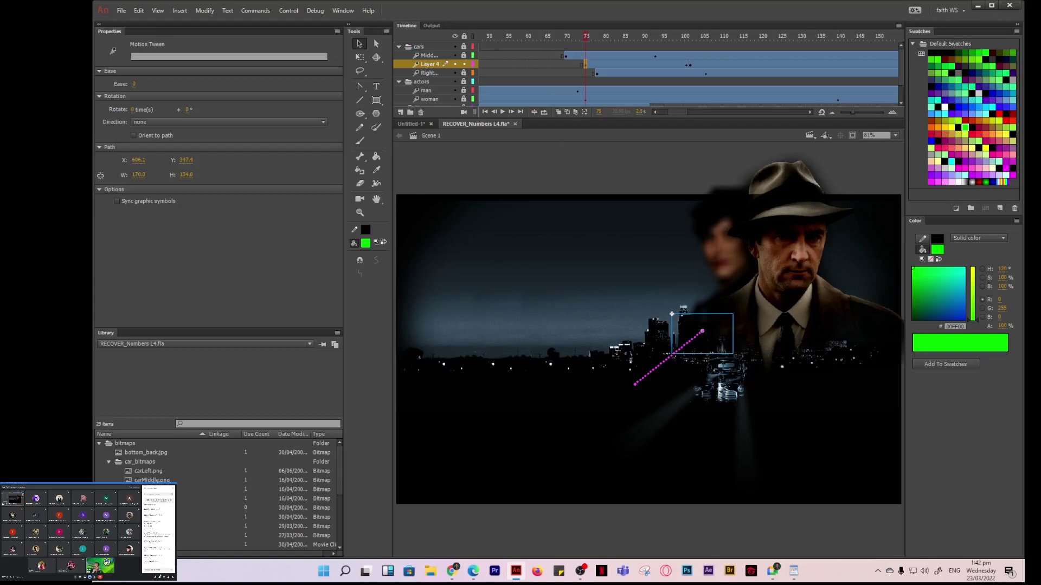
- Split the middle car's motion tween just after its second keyframe and scrub back through its first span
{"action": "left_click", "coordinate": [543, 56]}
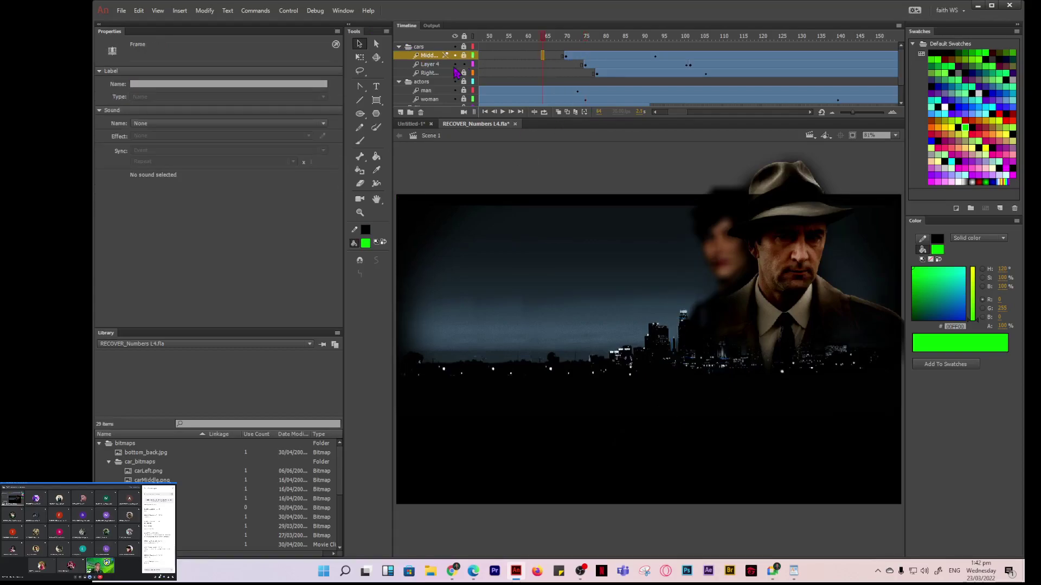
{"action": "left_click_drag", "start_coordinate": [547, 40], "coordinate": [566, 39]}
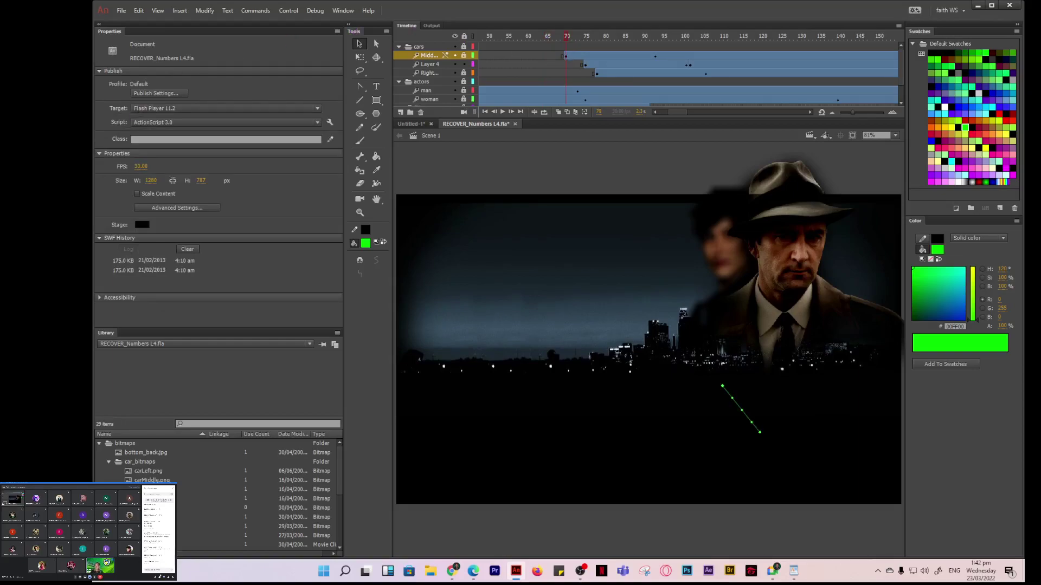
{"action": "left_click_drag", "start_coordinate": [567, 44], "coordinate": [656, 48]}
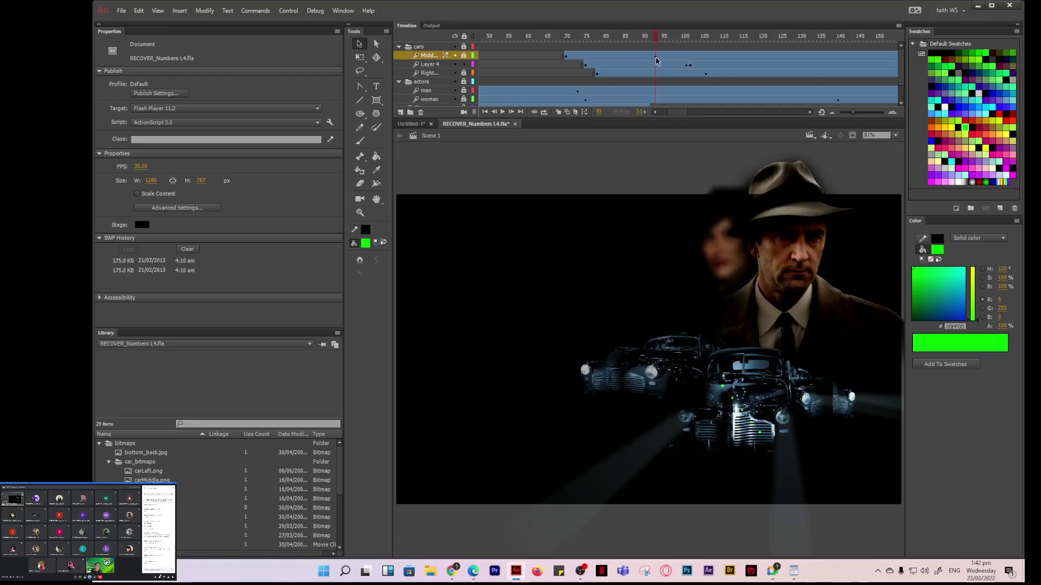
{"action": "left_click", "coordinate": [659, 61]}
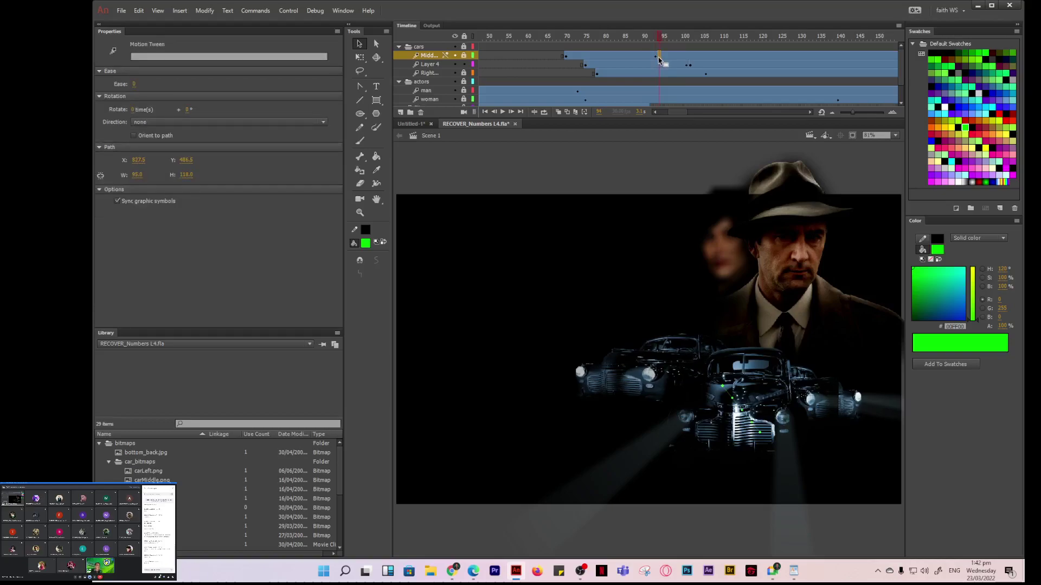
{"action": "right_click", "coordinate": [660, 58]}
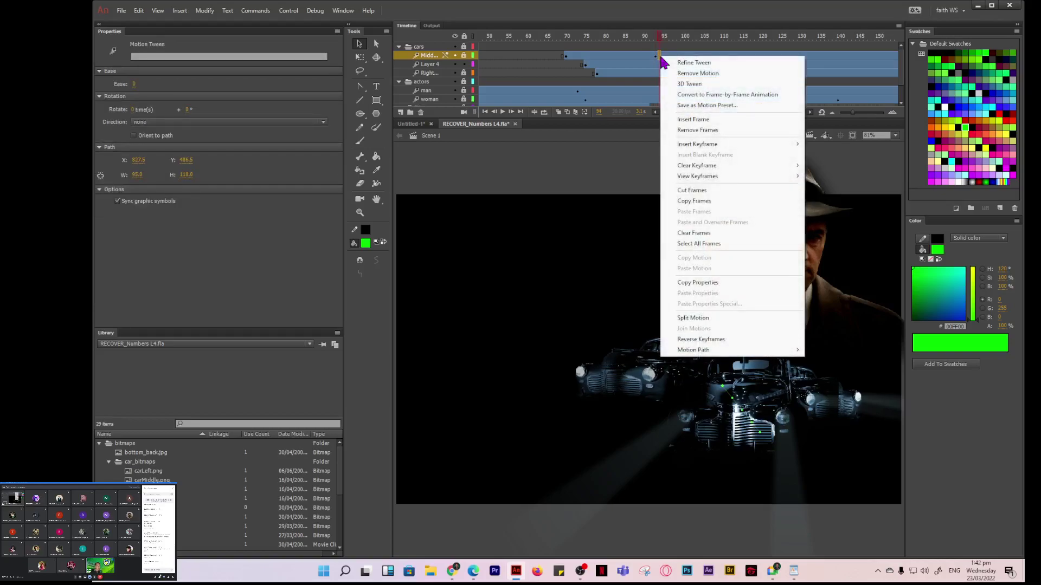
{"action": "left_click", "coordinate": [694, 319]}
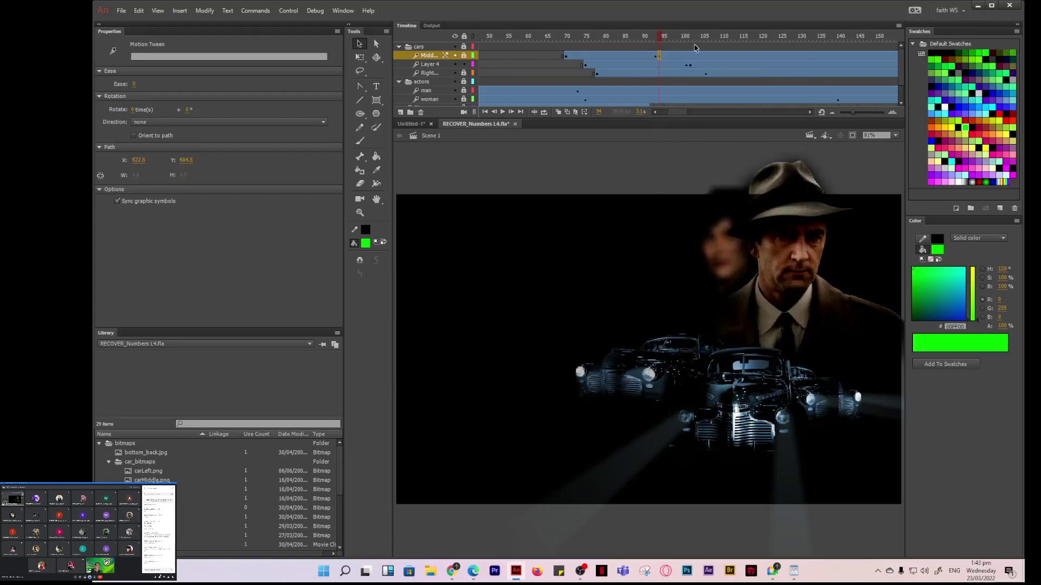
{"action": "left_click", "coordinate": [661, 41]}
{"action": "left_click_drag", "start_coordinate": [663, 41], "coordinate": [628, 41]}
{"action": "left_click", "coordinate": [627, 56]}
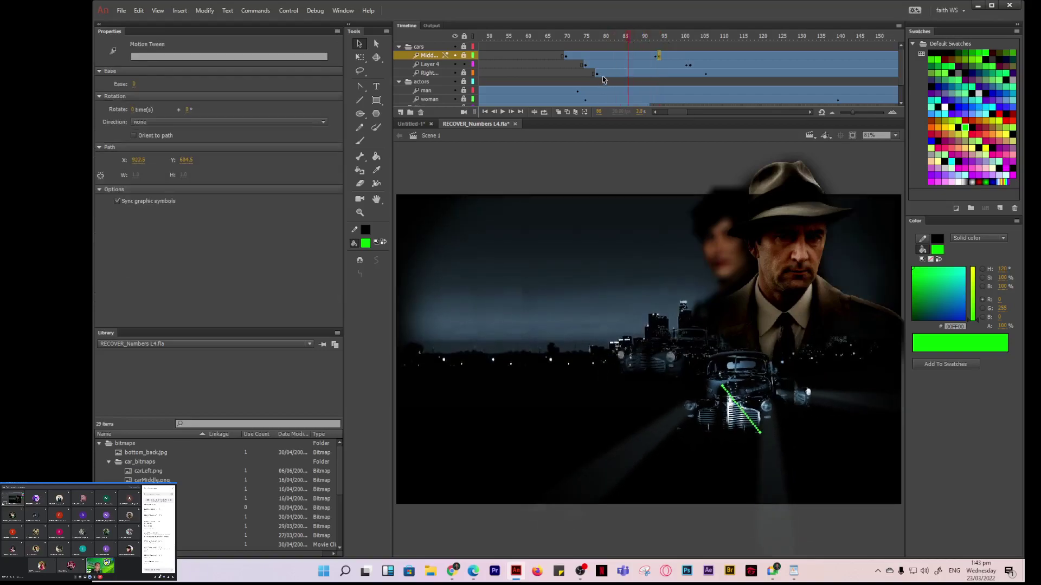
- Split the right car's motion tween just after its second keyframe
{"action": "left_click", "coordinate": [559, 72]}
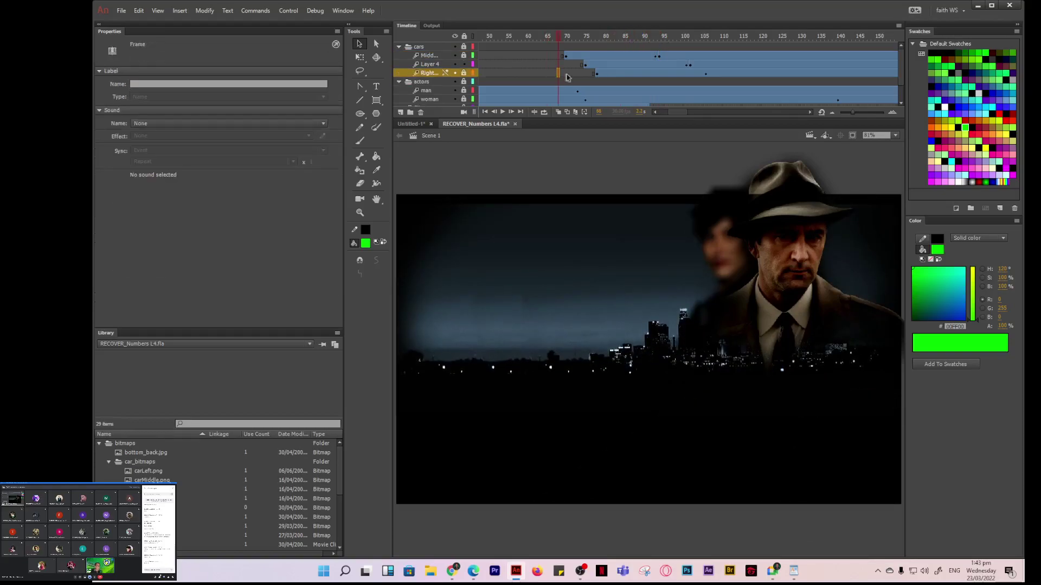
{"action": "left_click_drag", "start_coordinate": [562, 42], "coordinate": [706, 41]}
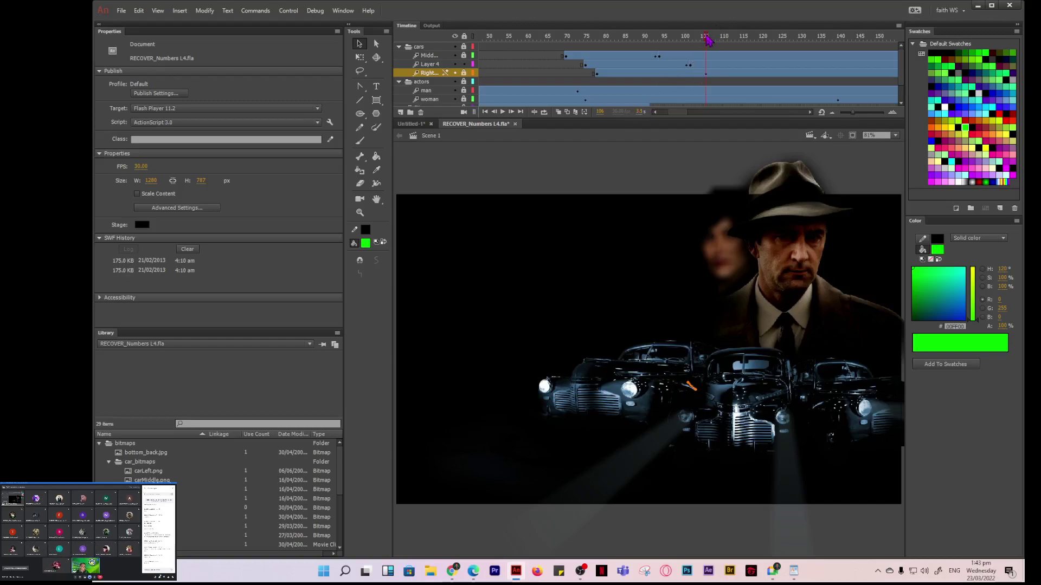
{"action": "left_click", "coordinate": [709, 74]}
{"action": "right_click", "coordinate": [709, 74]}
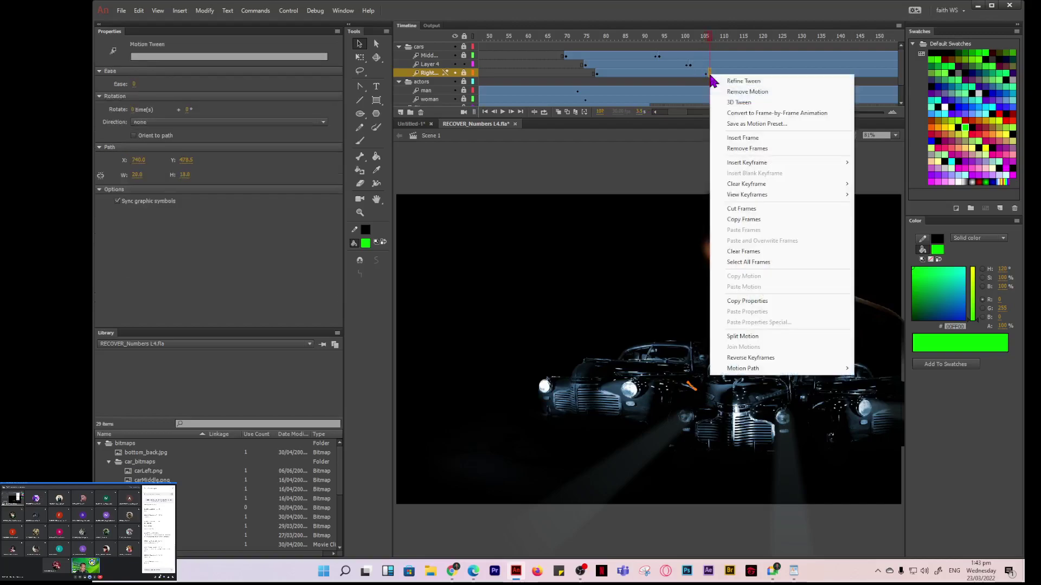
{"action": "left_click", "coordinate": [742, 337]}
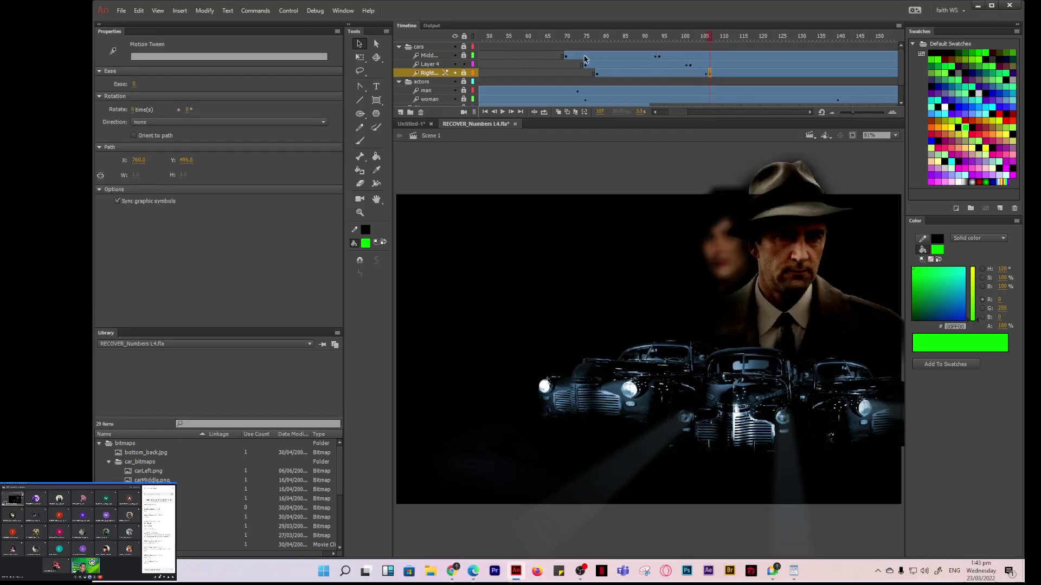
- Review the first tween span of the middle, left and right cars by selecting each one
{"action": "left_click", "coordinate": [565, 56]}
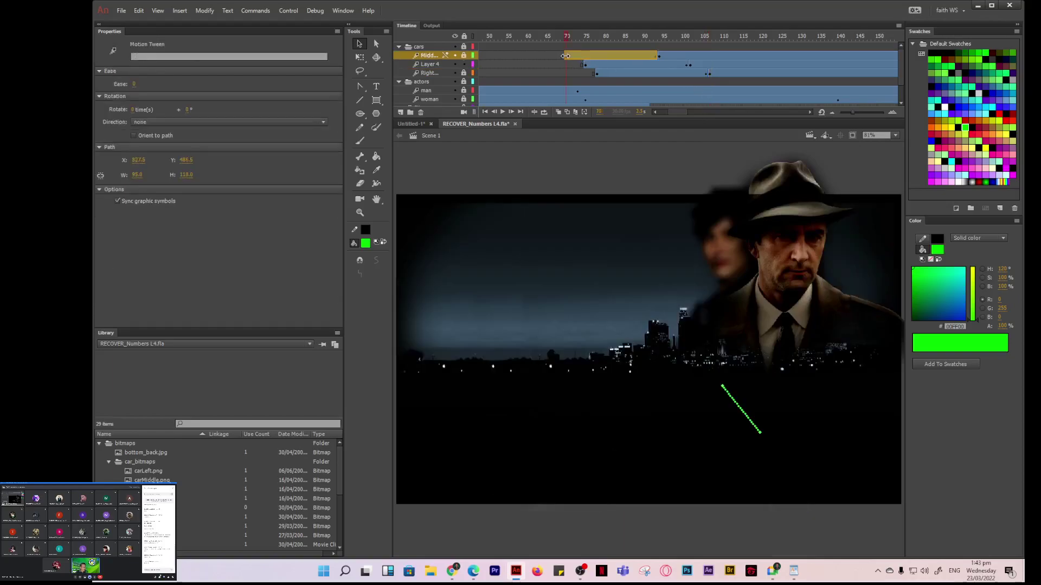
{"action": "left_click", "coordinate": [609, 72]}
{"action": "left_click", "coordinate": [593, 65]}
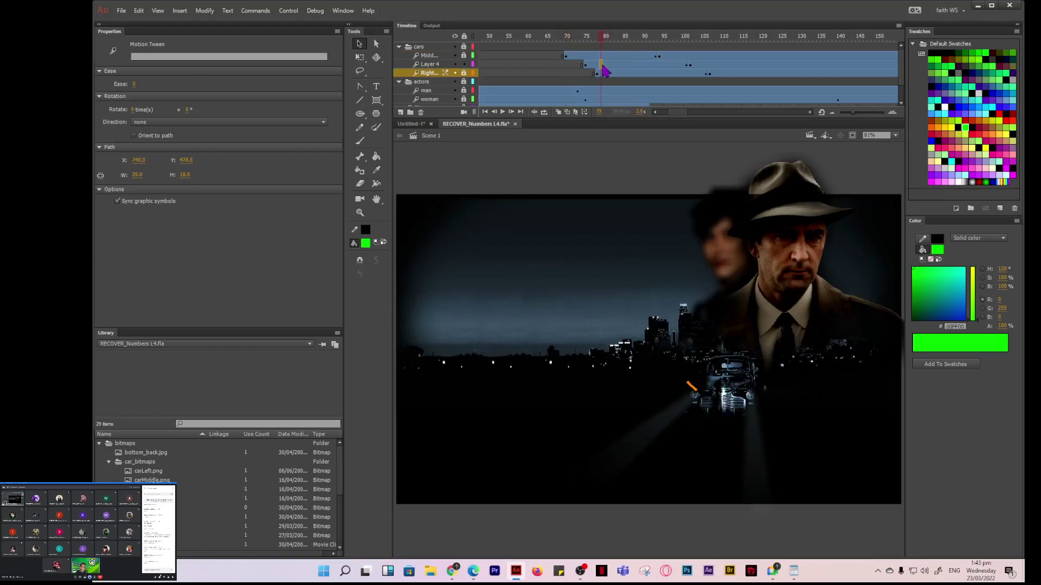
{"action": "left_click", "coordinate": [585, 63]}
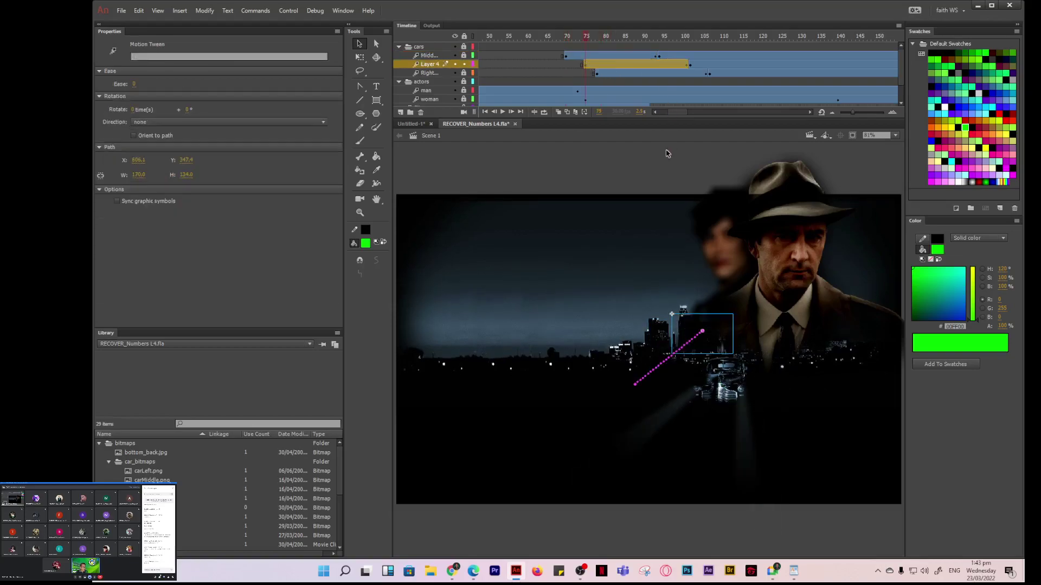
{"action": "left_click", "coordinate": [597, 74]}
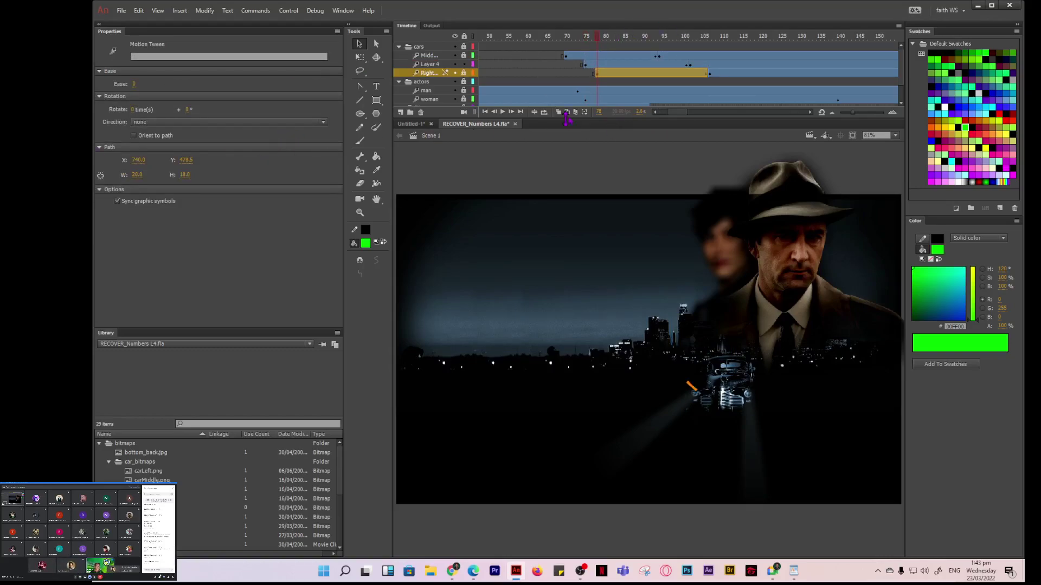
- Set the ease of the middle car's first motion tween span to 100
{"action": "left_click", "coordinate": [565, 55]}
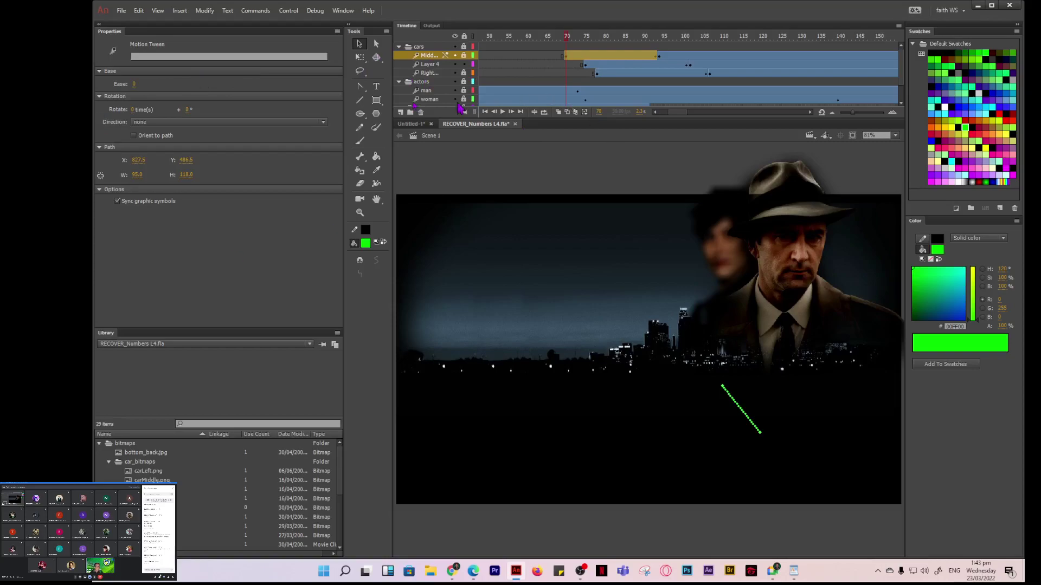
{"action": "left_click", "coordinate": [134, 84]}
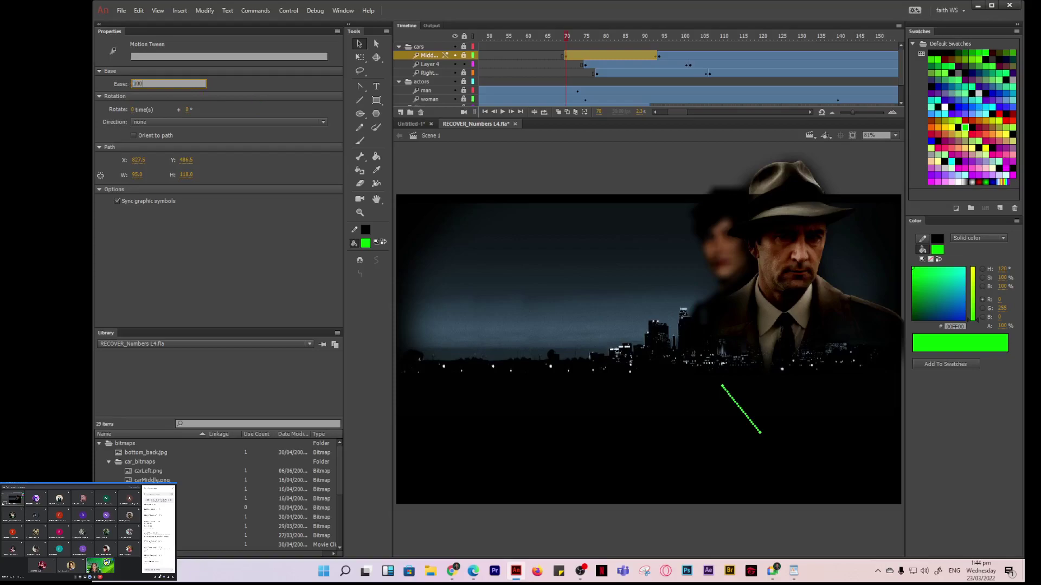
{"action": "type", "text": "100"}
{"action": "key", "text": "Return"}
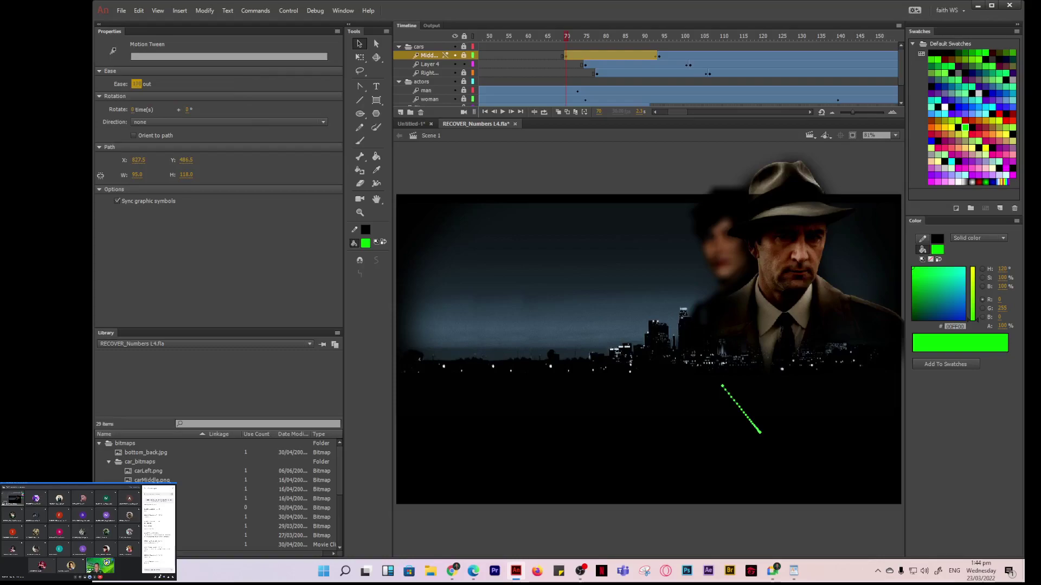
- Set the ease of the left car's first motion tween span on Layer 4 to 100
{"action": "left_click", "coordinate": [593, 65]}
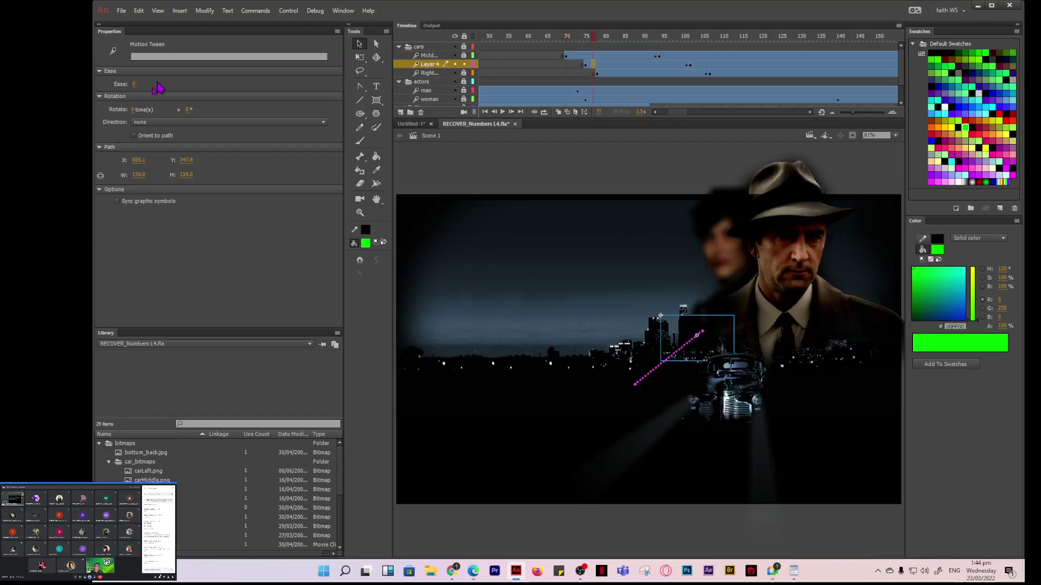
{"action": "left_click", "coordinate": [134, 84]}
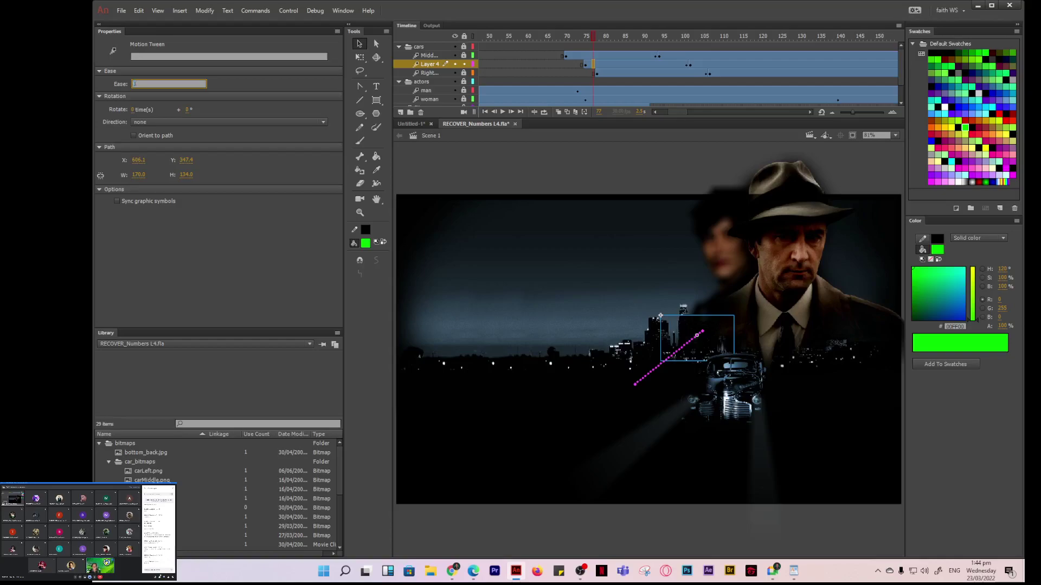
{"action": "type", "text": "100"}
{"action": "left_click_drag", "start_coordinate": [660, 315], "coordinate": [650, 317]}
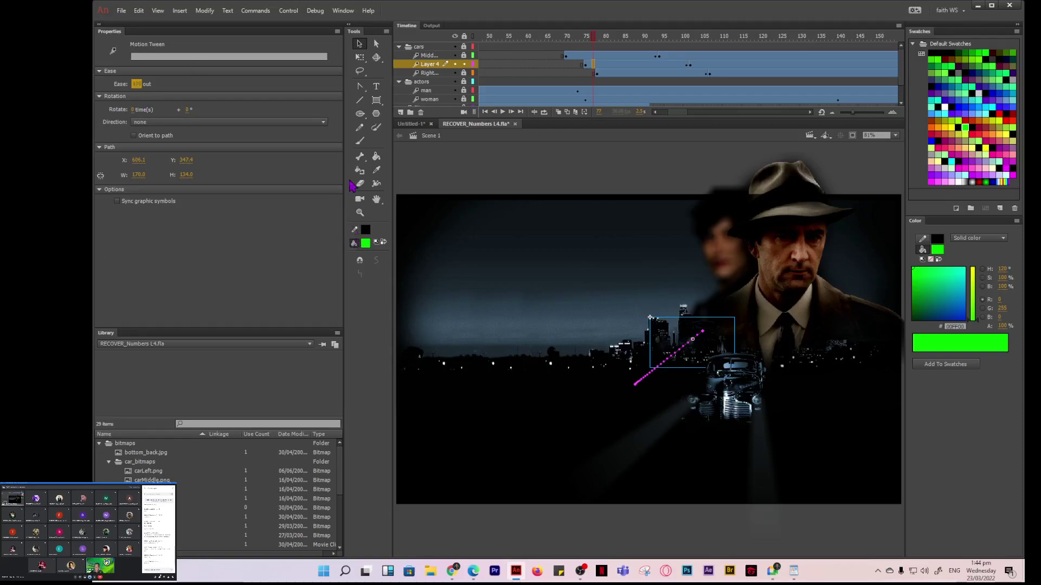
- Set the ease of the right car's first motion tween span to 100
{"action": "left_click", "coordinate": [627, 74]}
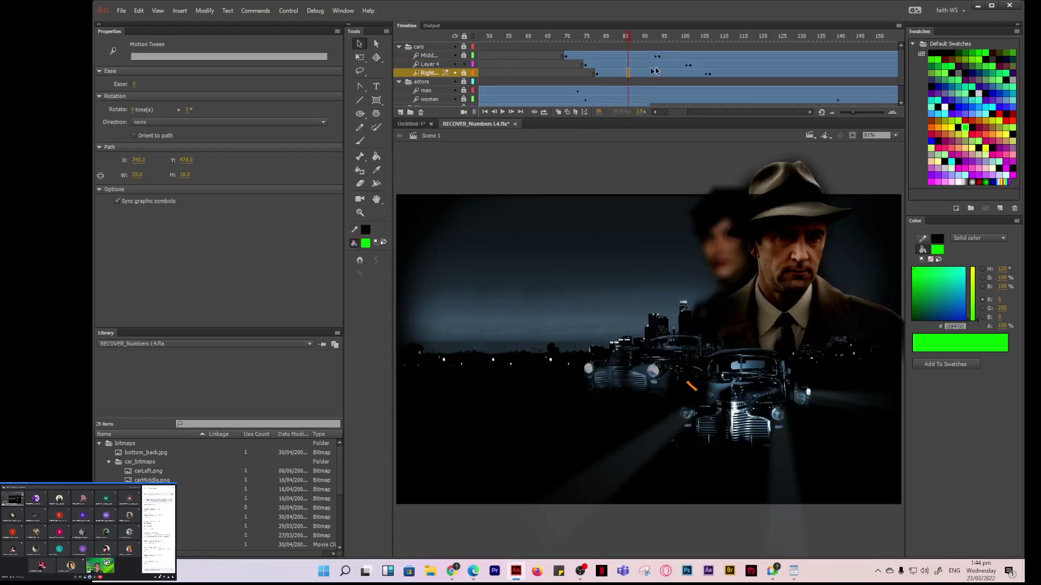
{"action": "left_click", "coordinate": [614, 74]}
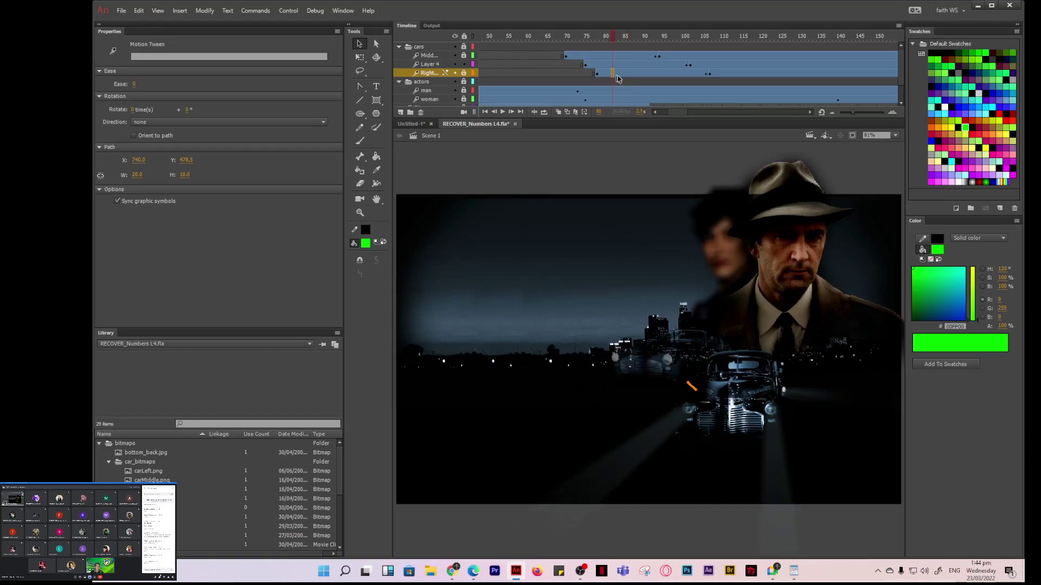
{"action": "left_click", "coordinate": [621, 73]}
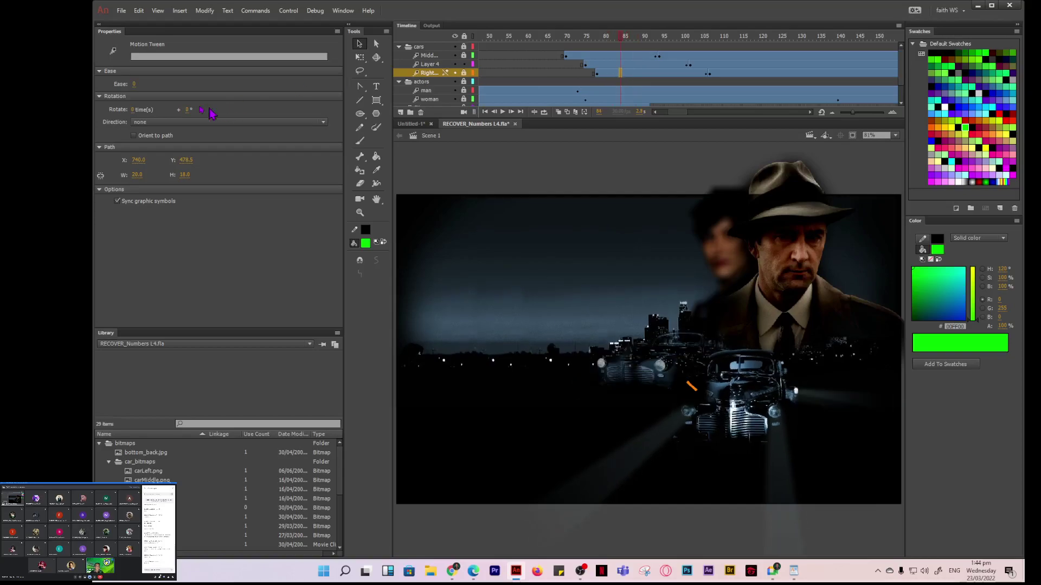
{"action": "left_click", "coordinate": [134, 85]}
{"action": "type", "text": "10"}
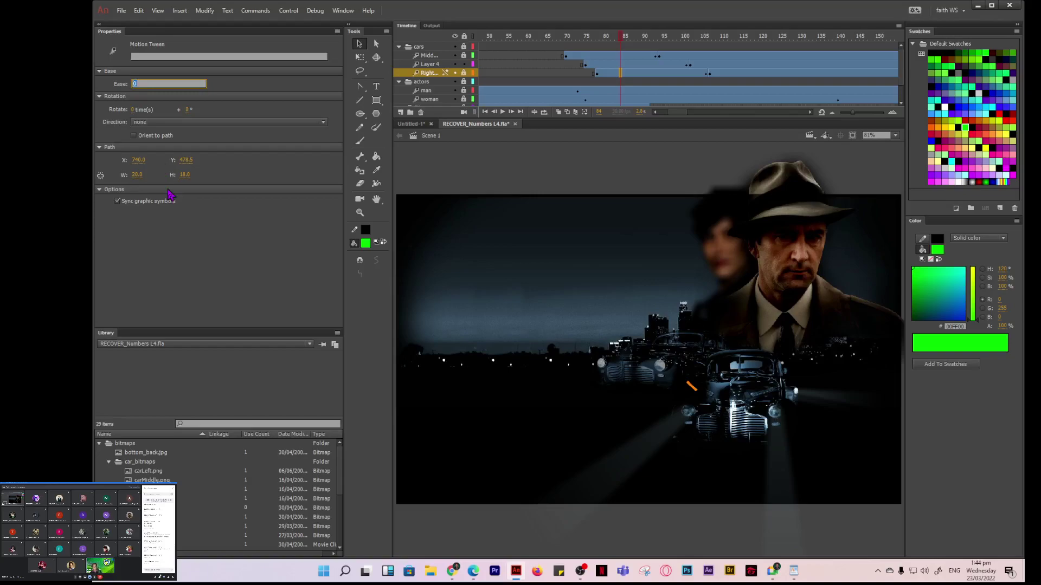
{"action": "type", "text": "0"}
{"action": "key", "text": "Return"}
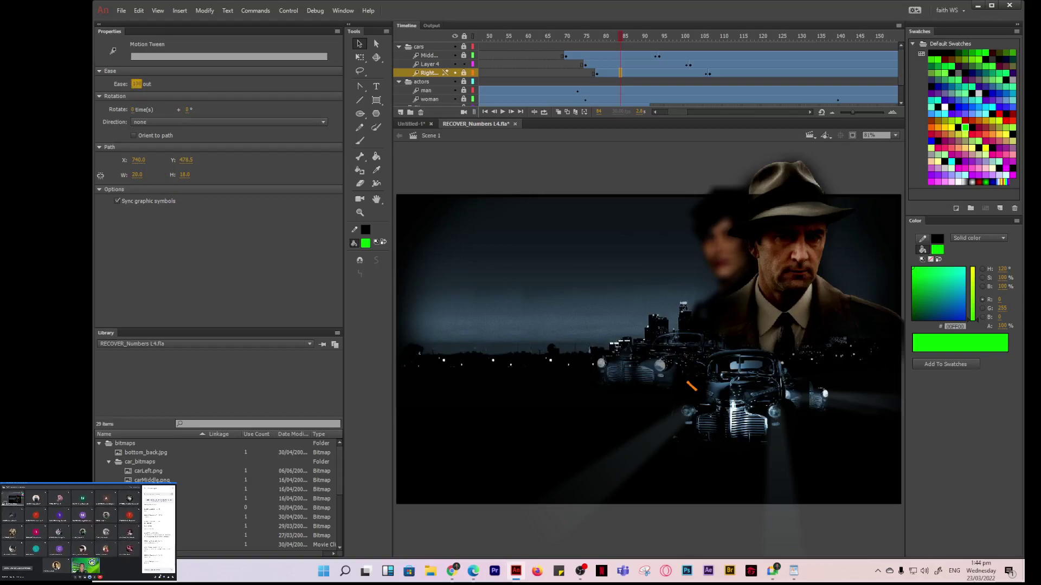
- Loop playback from about frame 65 to 110 and play the three cars' animation to check the easing
{"action": "left_click", "coordinate": [543, 112]}
{"action": "left_click_drag", "start_coordinate": [597, 37], "coordinate": [559, 37]}
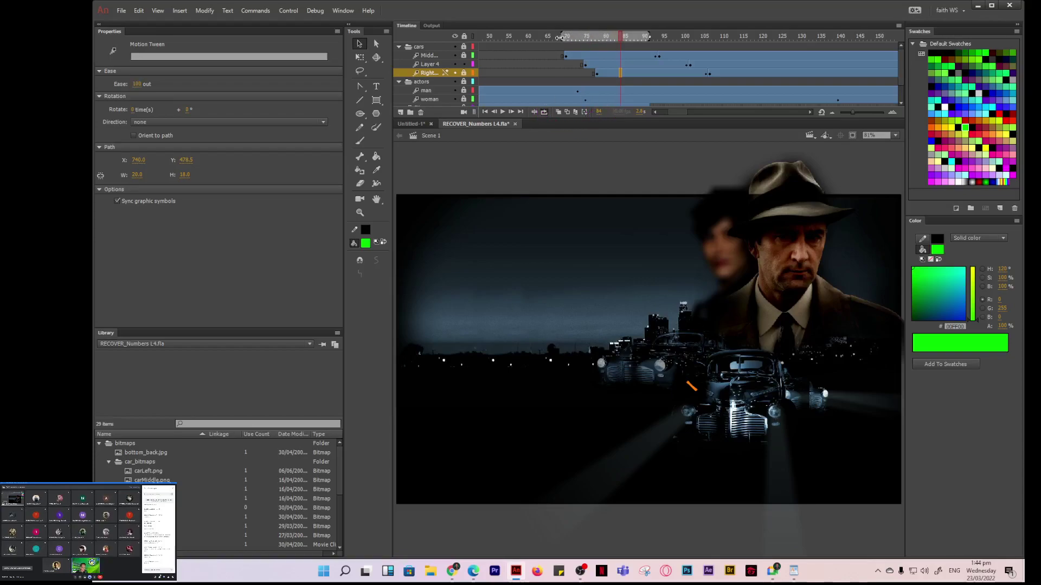
{"action": "left_click_drag", "start_coordinate": [649, 36], "coordinate": [719, 45]}
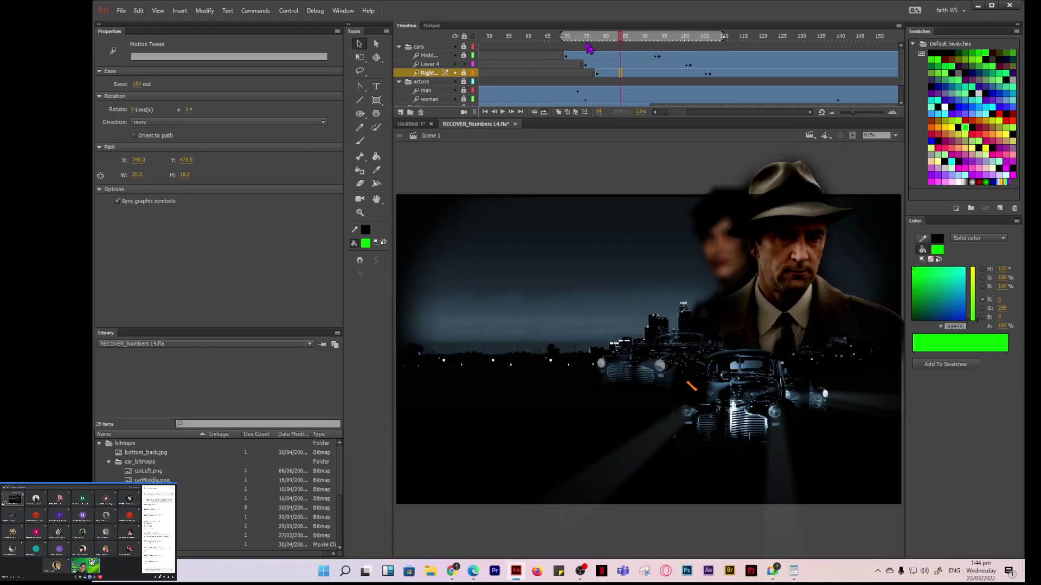
{"action": "left_click_drag", "start_coordinate": [561, 37], "coordinate": [549, 37]}
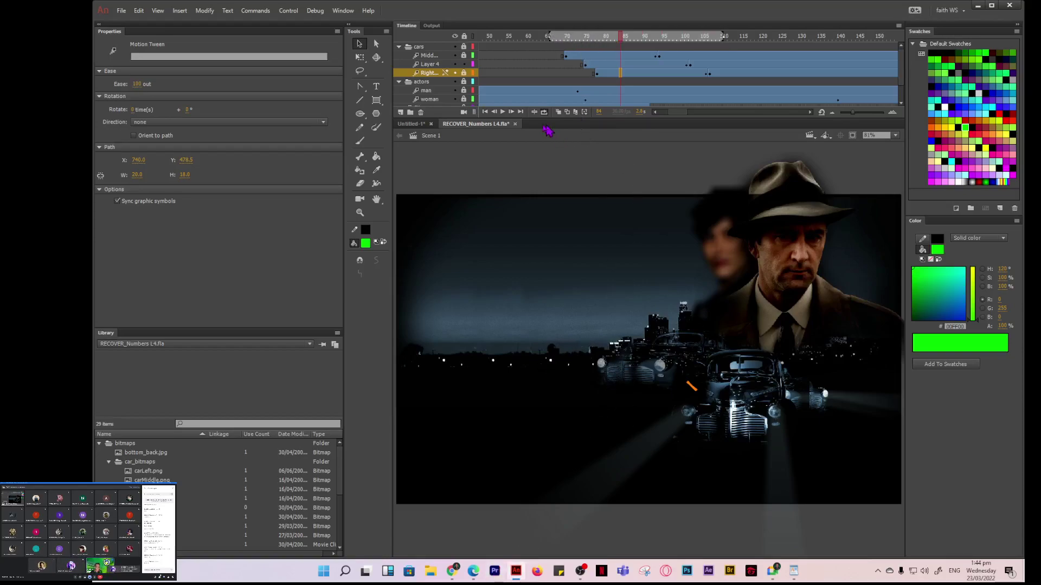
{"action": "left_click", "coordinate": [502, 112]}
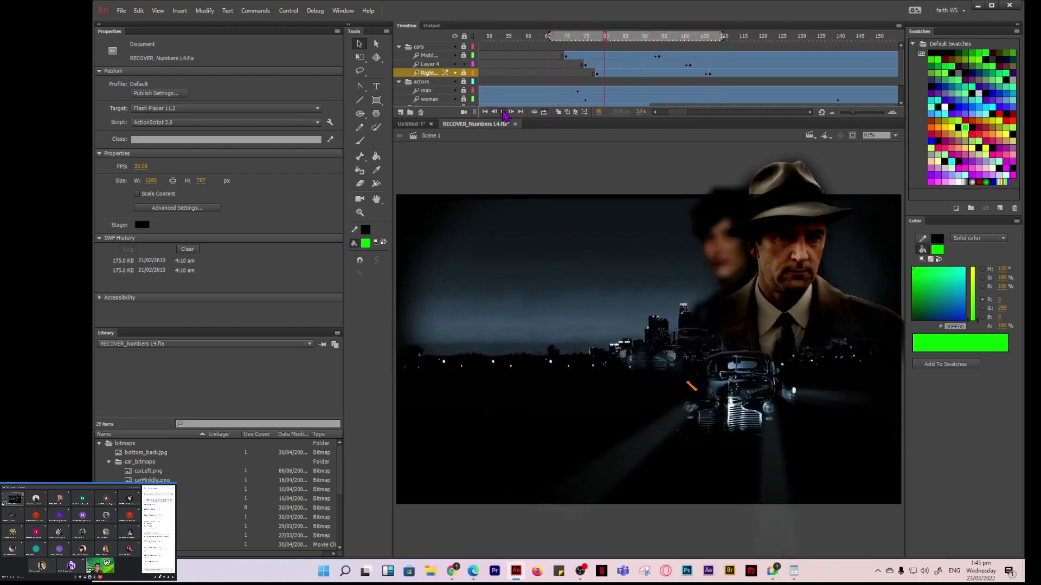
{"action": "left_click", "coordinate": [504, 113]}
{"action": "left_click", "coordinate": [535, 73]}
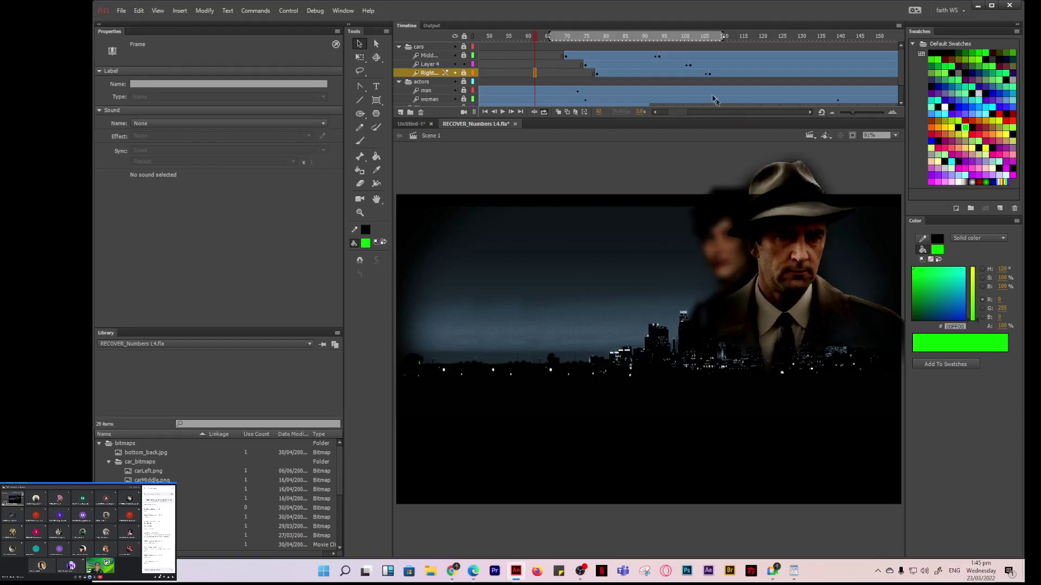
{"action": "left_click", "coordinate": [655, 56]}
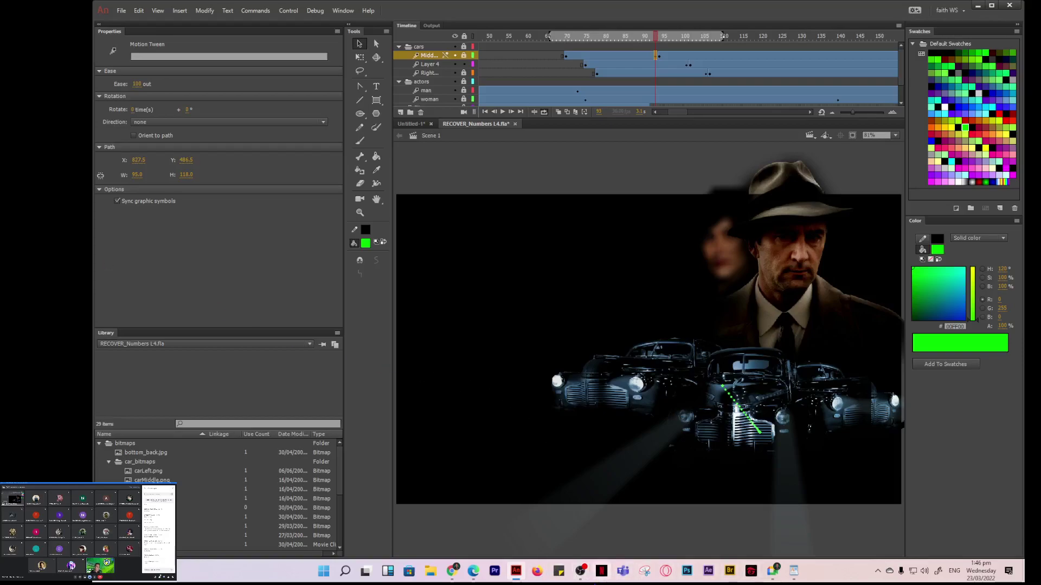
{"action": "left_click", "coordinate": [473, 571]}
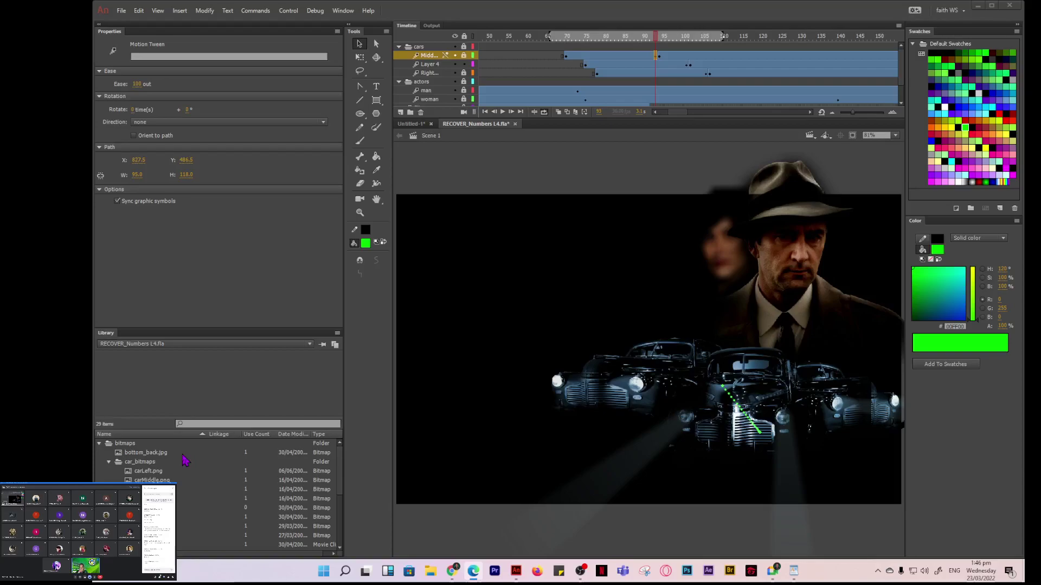
- Open the carRight movie clip from the library for editing
{"action": "scroll", "coordinate": [184, 461], "scroll_direction": "down", "scroll_amount": 3}
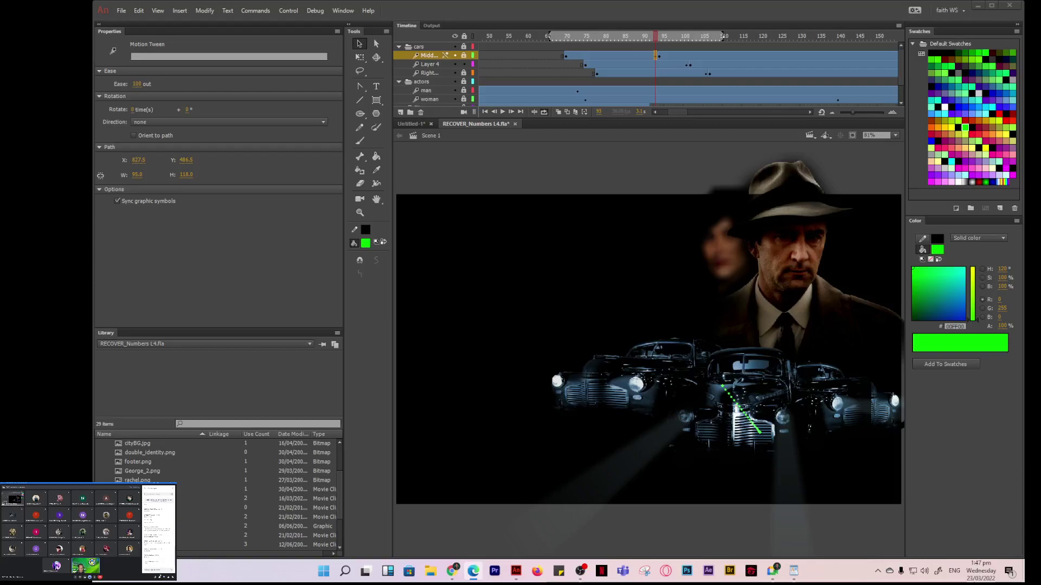
{"action": "left_click", "coordinate": [244, 535]}
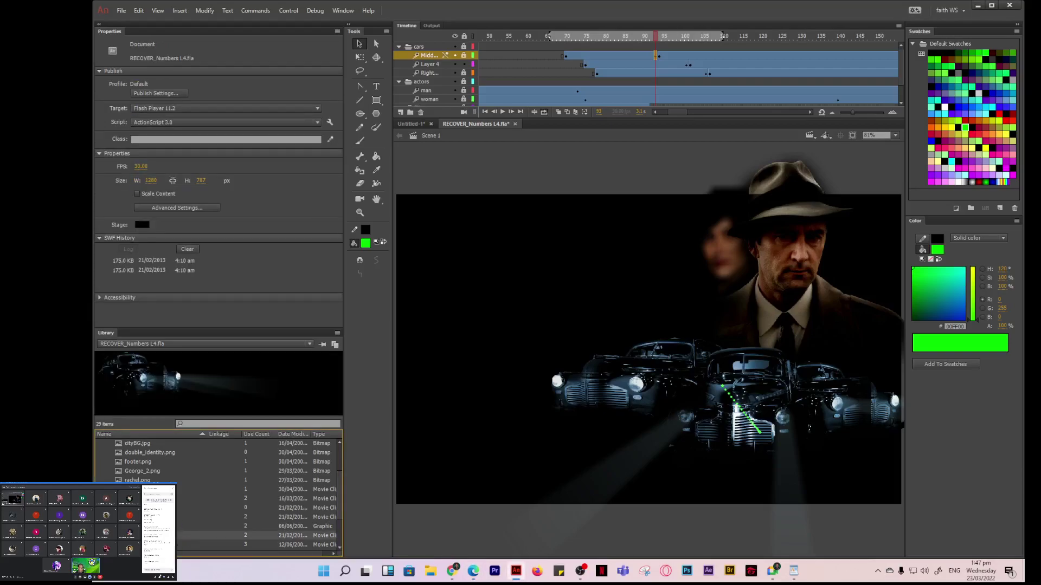
{"action": "scroll", "coordinate": [201, 526], "scroll_direction": "down", "scroll_amount": 1}
{"action": "double_click", "coordinate": [155, 380]}
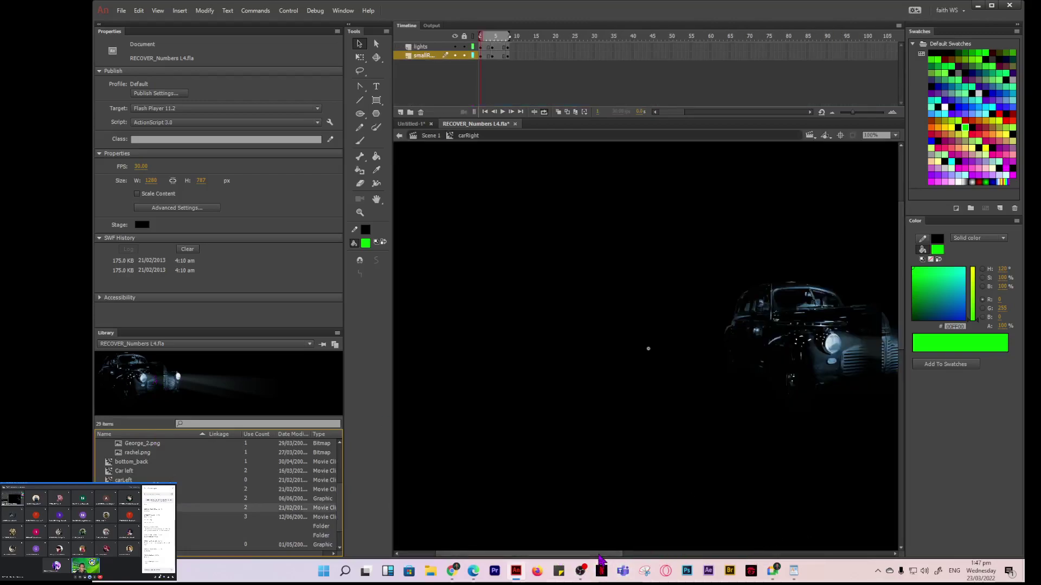
{"action": "scroll", "coordinate": [624, 559], "scroll_direction": "right", "scroll_amount": 2}
{"action": "scroll", "coordinate": [623, 559], "scroll_direction": "right", "scroll_amount": 4}
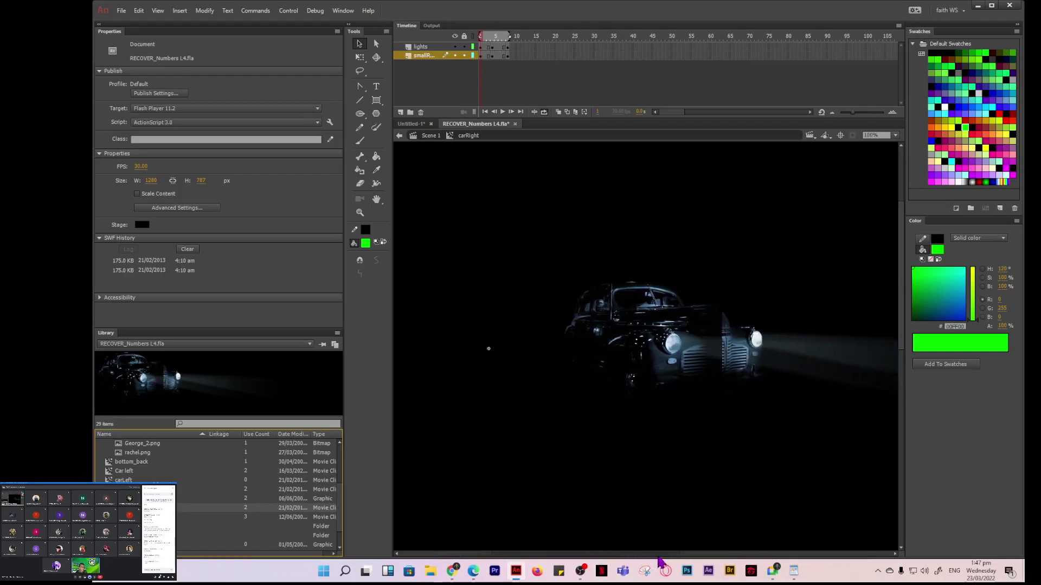
- Preview the carRight clip's existing animation, stop it, and return the playhead to frame 1
{"action": "left_click", "coordinate": [503, 112]}
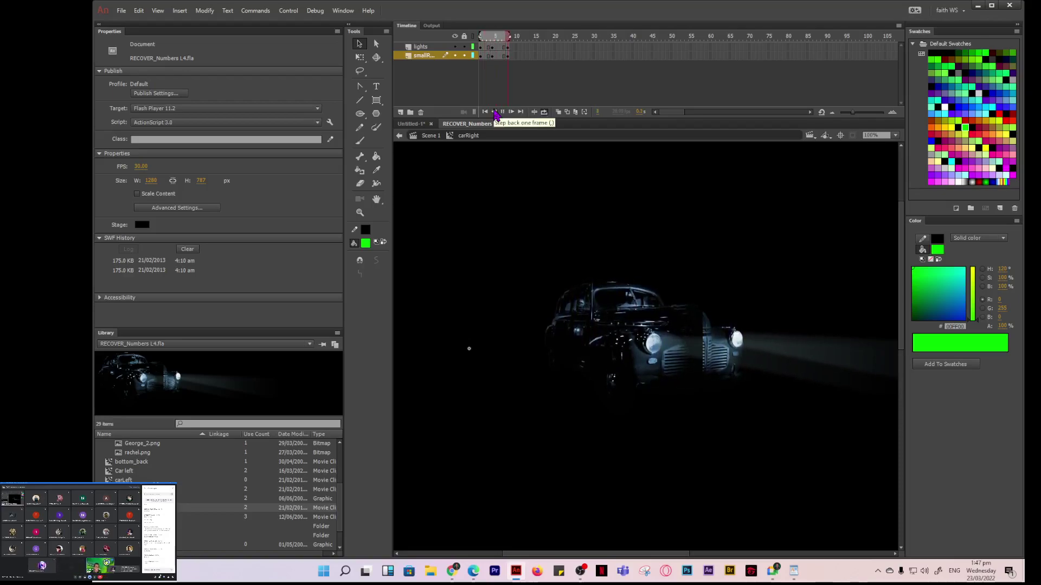
{"action": "left_click", "coordinate": [504, 112]}
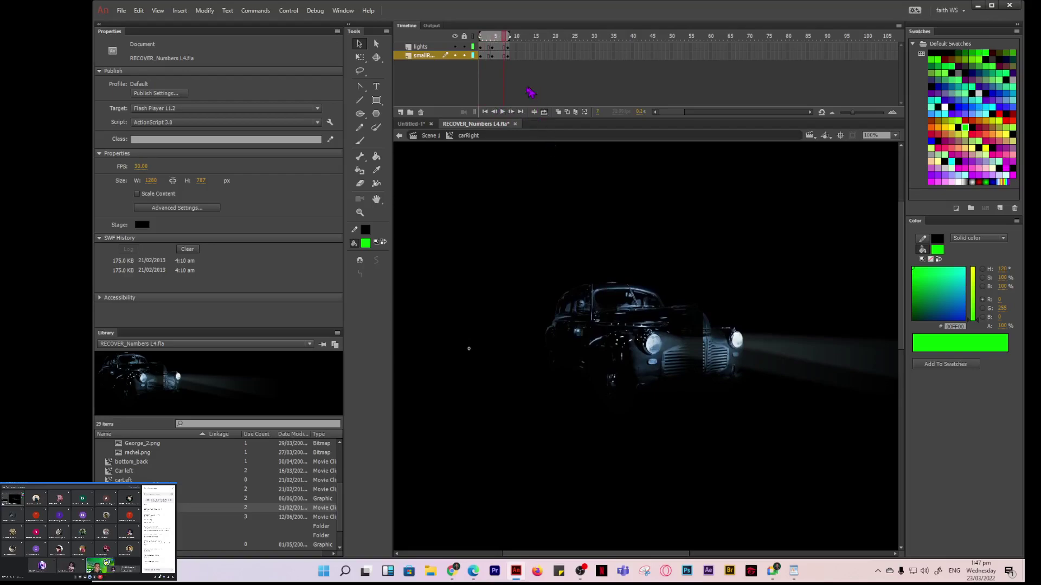
{"action": "left_click_drag", "start_coordinate": [503, 39], "coordinate": [480, 38]}
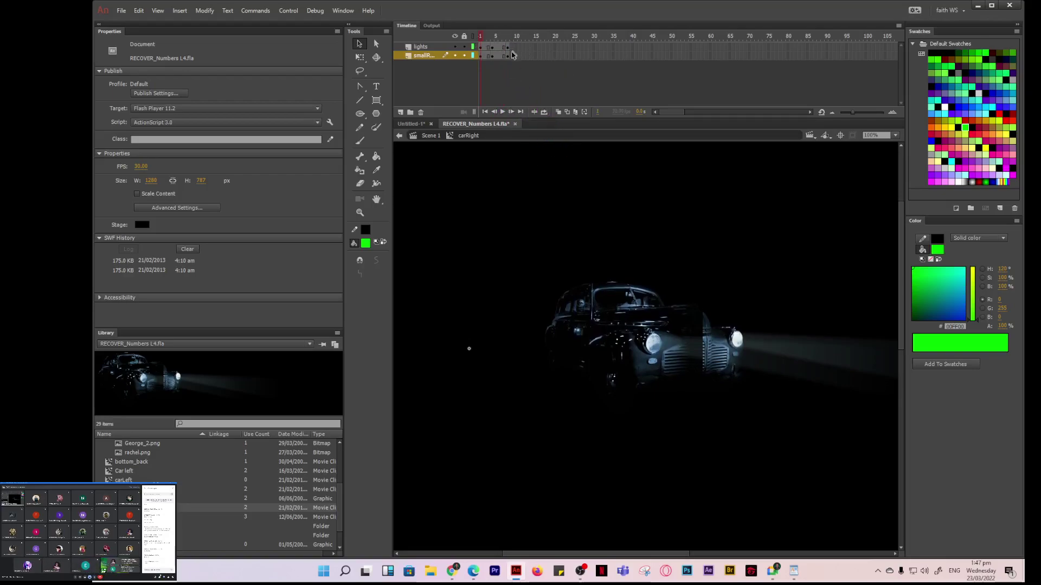
- Clear the keyframes from frame 2 to frame 8 on the car layer below the lights layer
{"action": "left_click", "coordinate": [486, 57]}
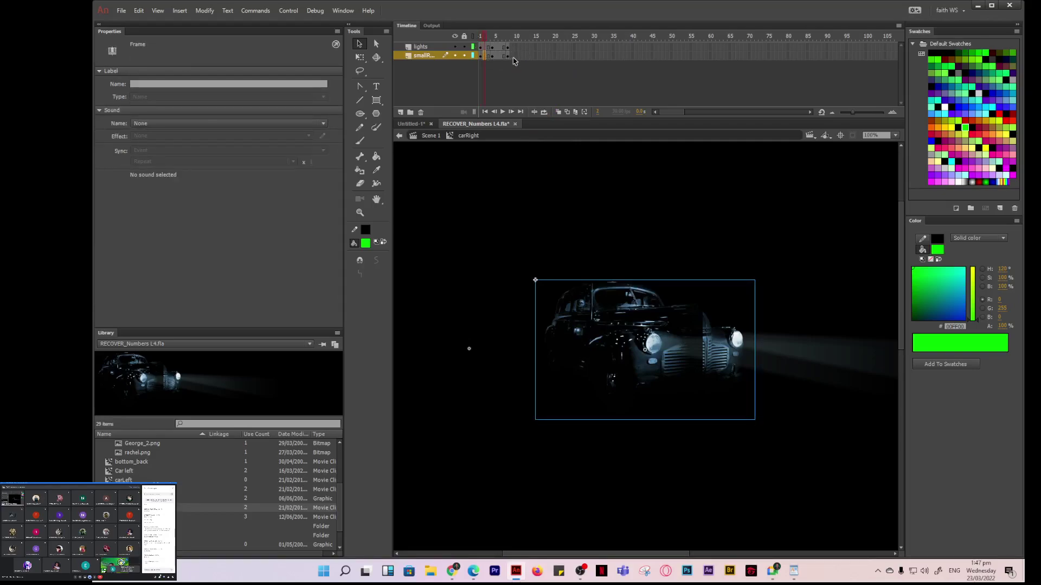
{"action": "left_click", "coordinate": [509, 56], "text": "shift"}
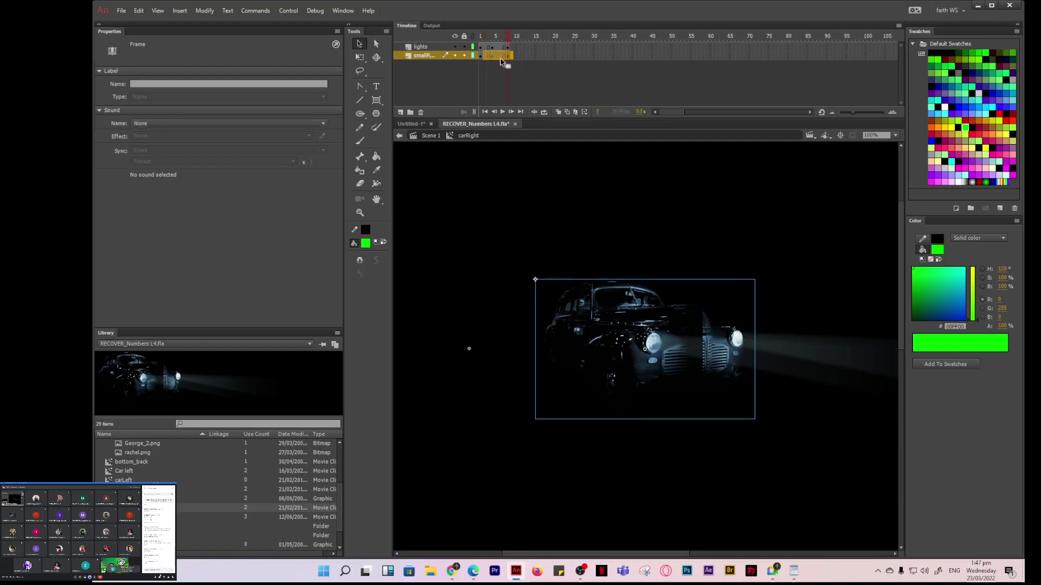
{"action": "right_click", "coordinate": [502, 58]}
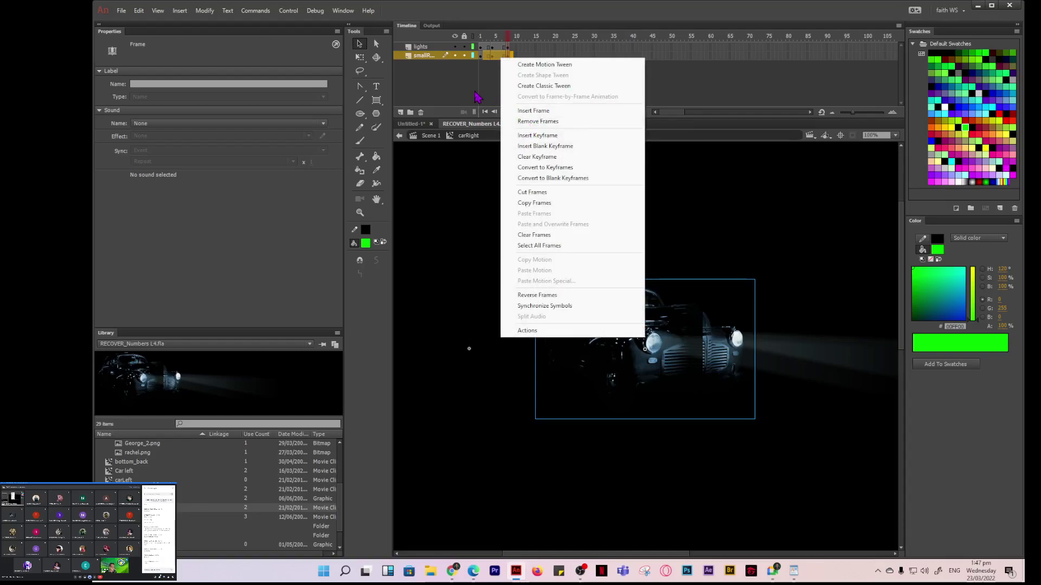
{"action": "left_click", "coordinate": [534, 158]}
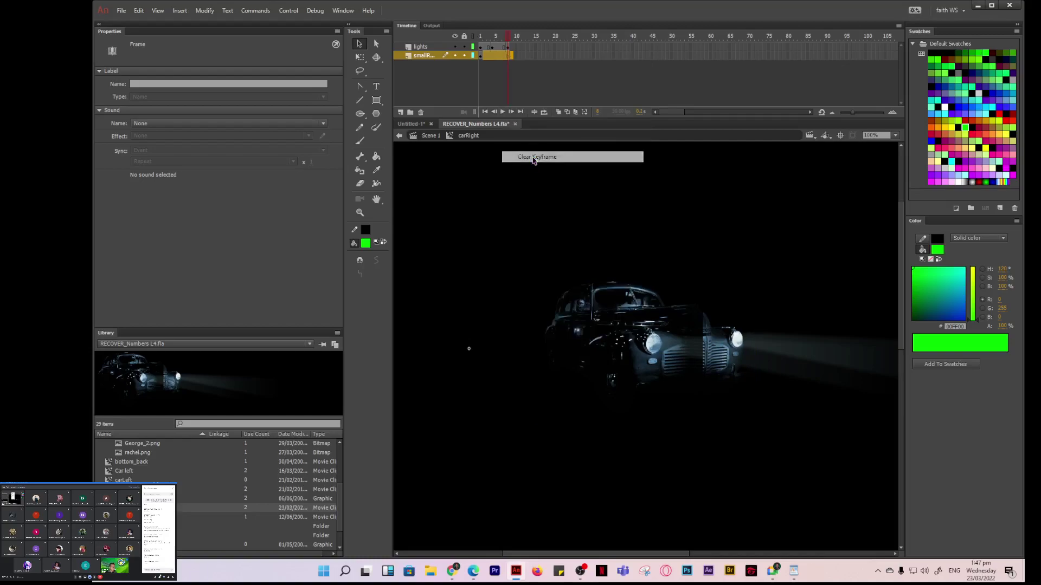
{"action": "left_click", "coordinate": [501, 80]}
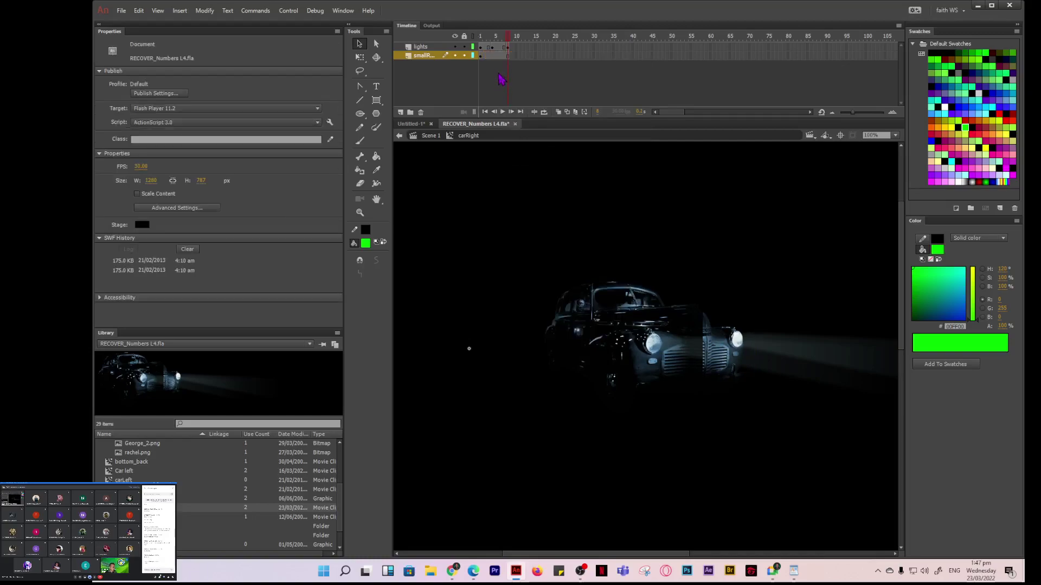
- Clear the keyframes after frame 1 on the lights layer, through frame 8
{"action": "left_click", "coordinate": [484, 47]}
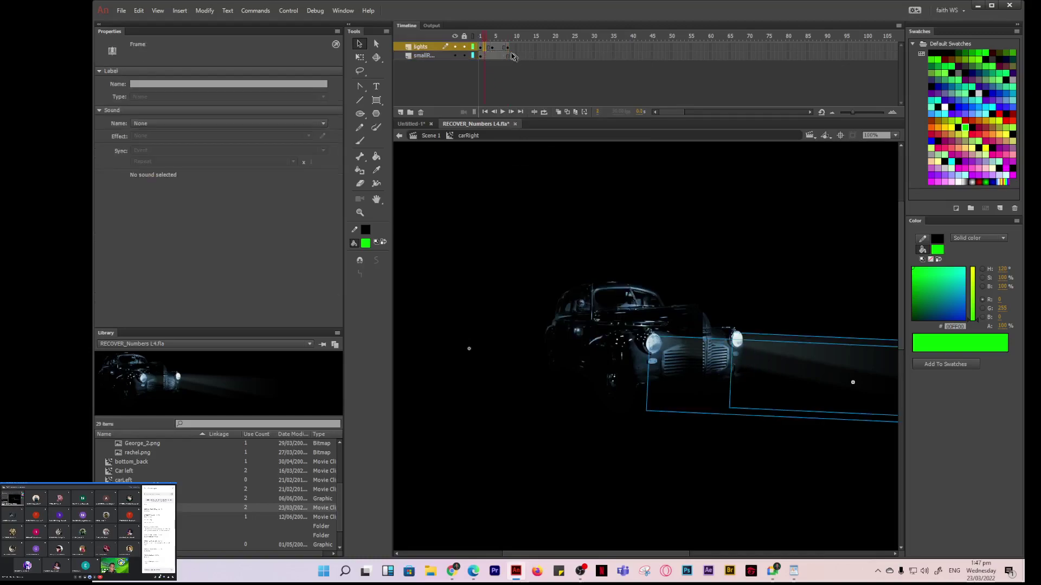
{"action": "right_click", "coordinate": [496, 48]}
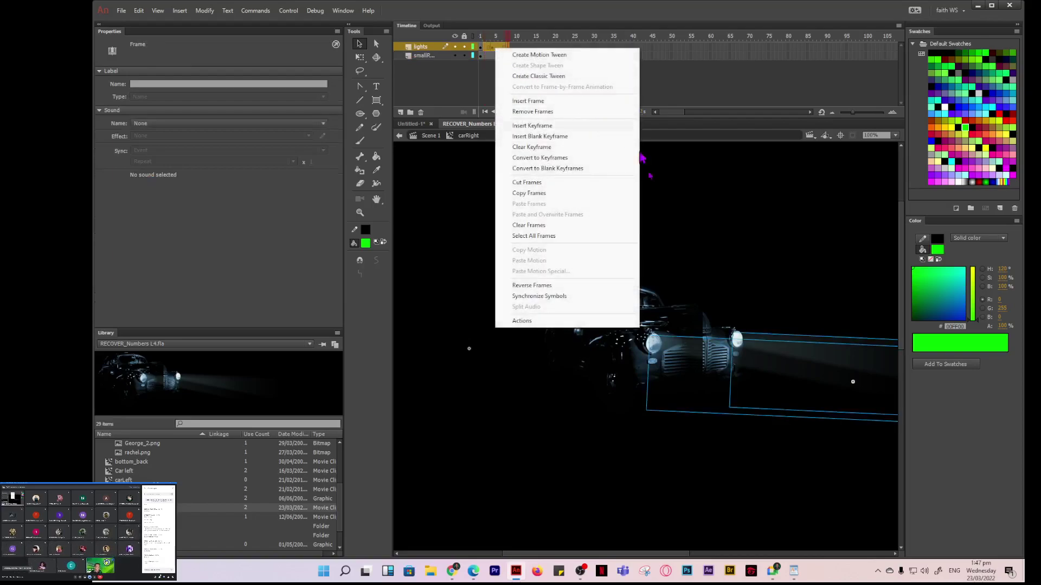
{"action": "left_click", "coordinate": [537, 147]}
{"action": "left_click", "coordinate": [491, 81]}
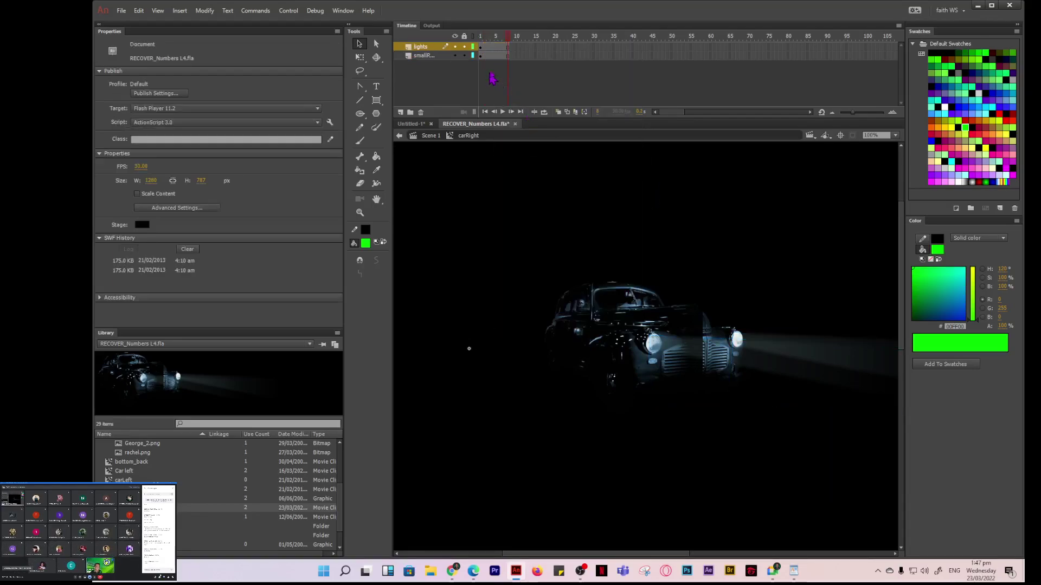
- Loop the carRight clip to check its motion, turn looping off, and return to frame 1
{"action": "left_click_drag", "start_coordinate": [510, 41], "coordinate": [480, 41]}
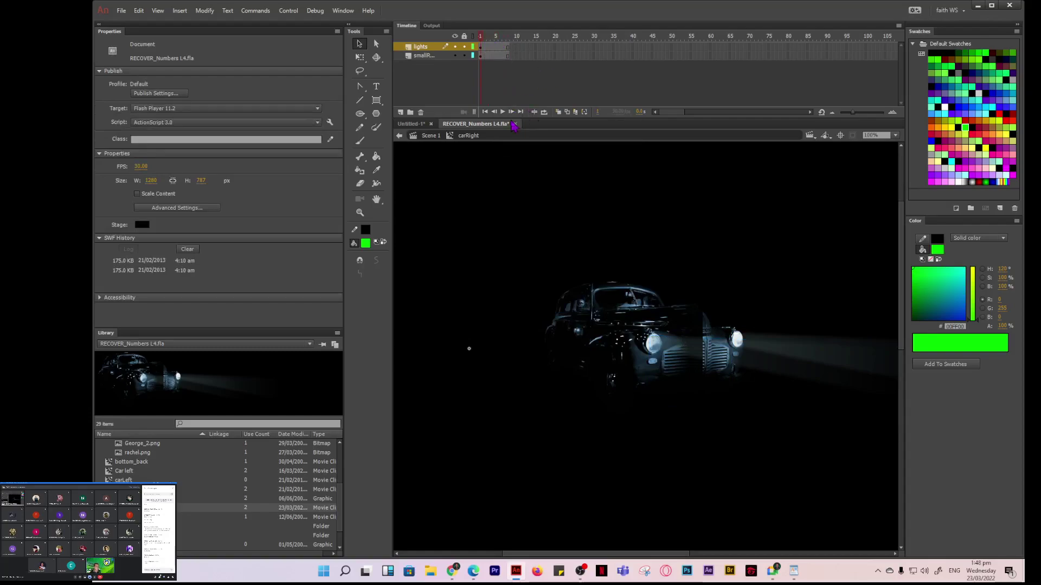
{"action": "left_click", "coordinate": [544, 112]}
{"action": "left_click", "coordinate": [503, 112]}
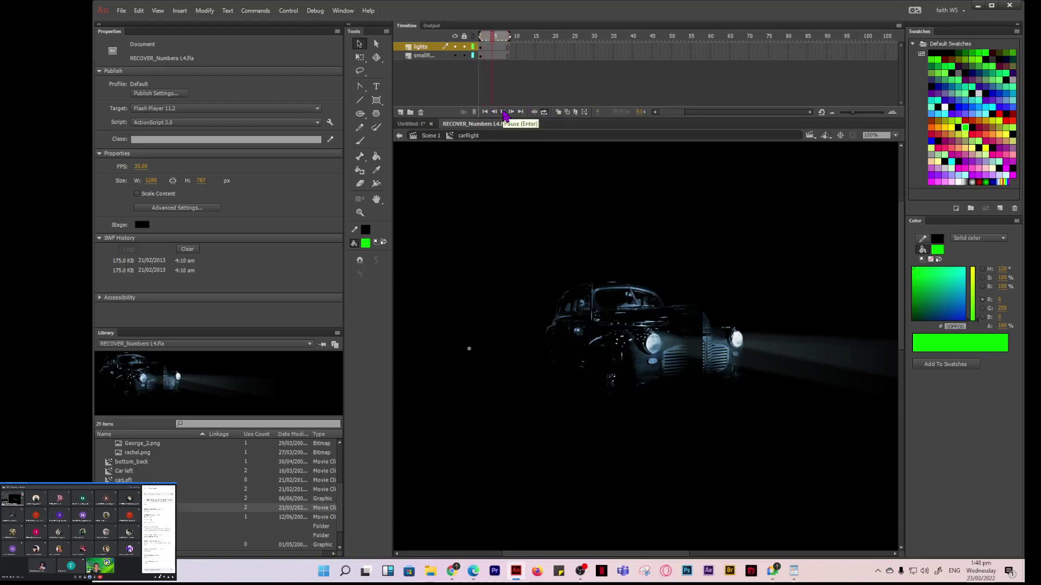
{"action": "left_click", "coordinate": [544, 112]}
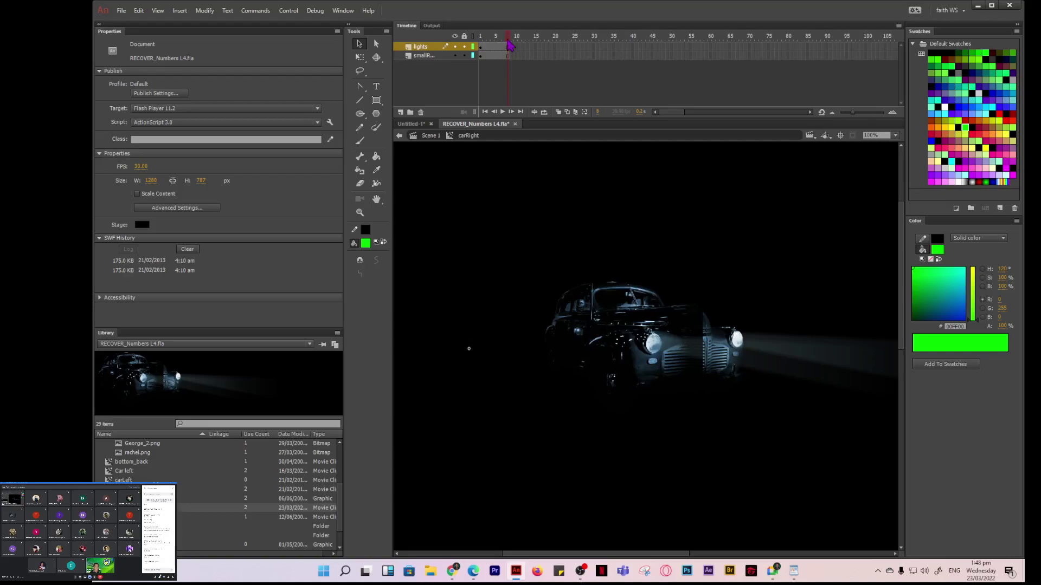
{"action": "left_click", "coordinate": [484, 112]}
- Insert keyframes at frame 2 on the lights and car layers and nudge their contents slightly down
{"action": "left_click", "coordinate": [484, 49]}
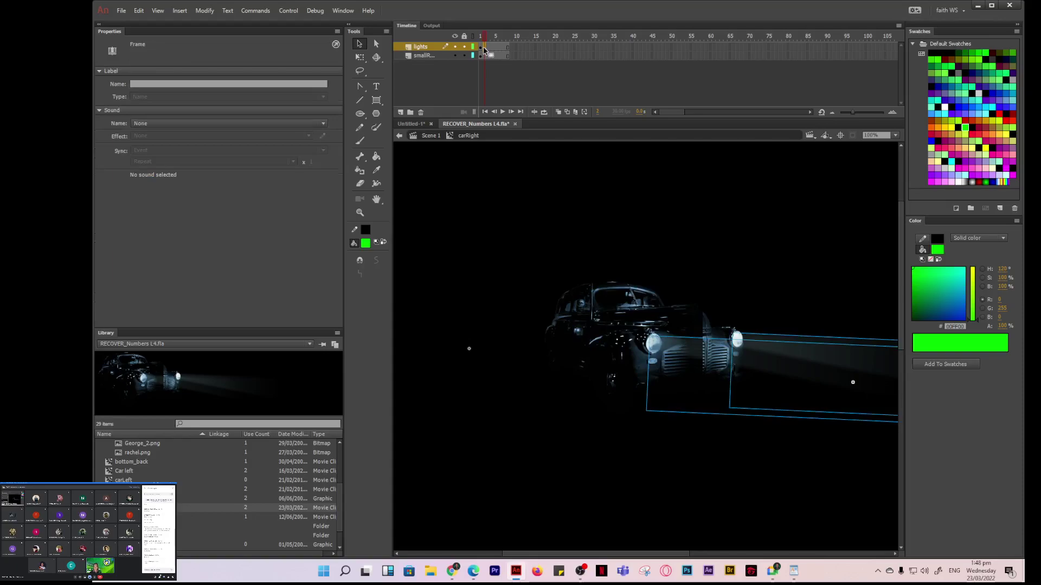
{"action": "left_click", "coordinate": [486, 64]}
{"action": "left_click", "coordinate": [485, 56]}
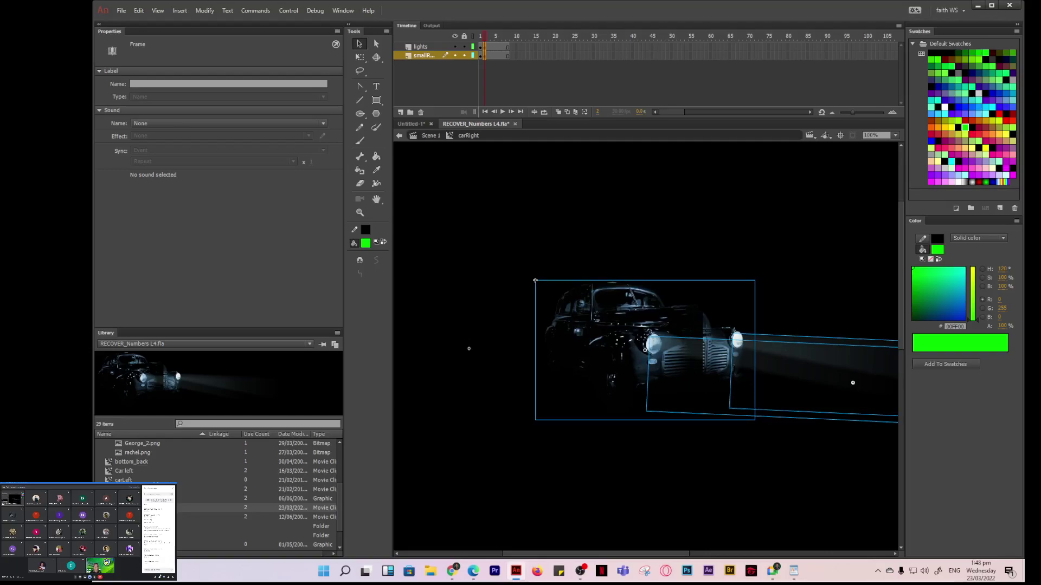
- Insert keyframes at frame 4 on the lights and car layers and nudge the car and its lights slightly up
{"action": "left_click", "coordinate": [492, 47]}
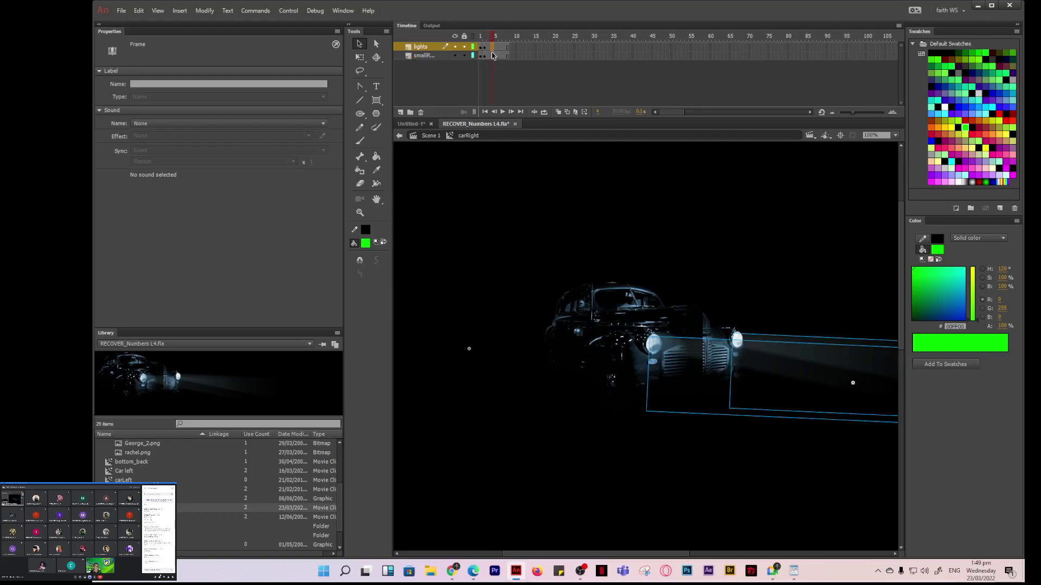
{"action": "left_click", "coordinate": [492, 56]}
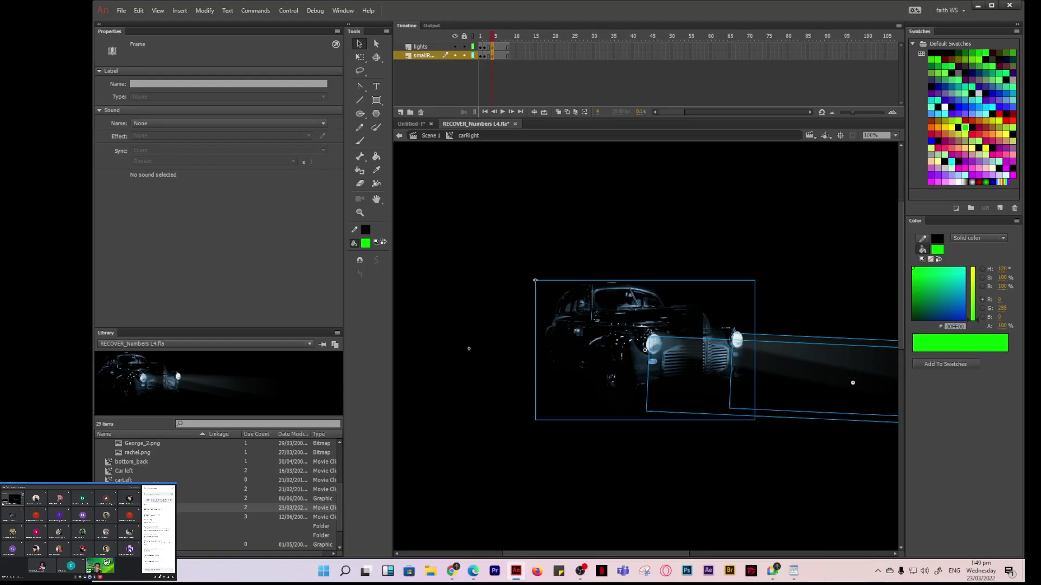
{"action": "key", "text": "Up"}
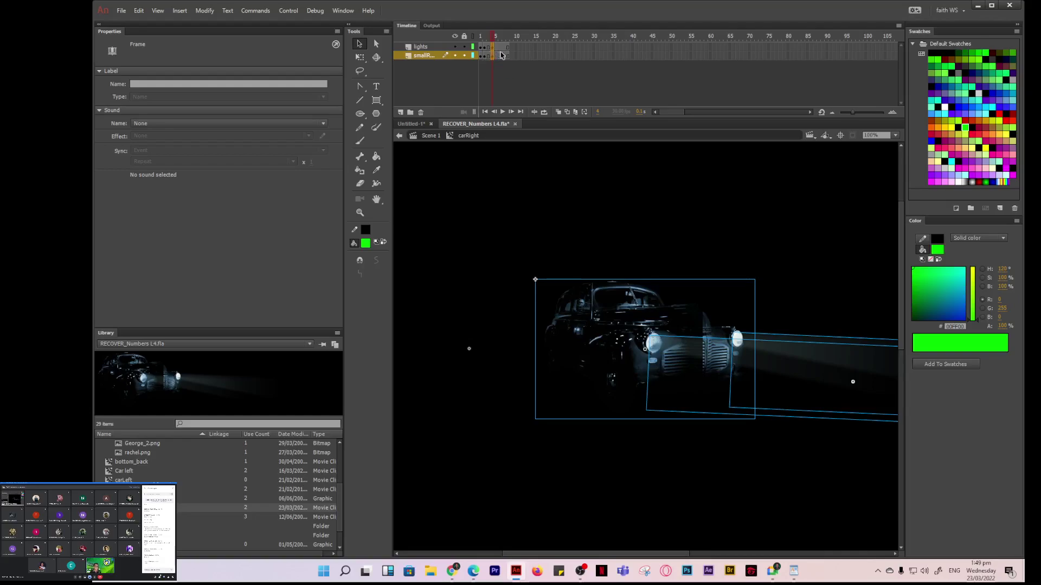
- Insert keyframes at frame 5 on the lights and car layers and nudge both contents slightly left and down
{"action": "left_click", "coordinate": [496, 49]}
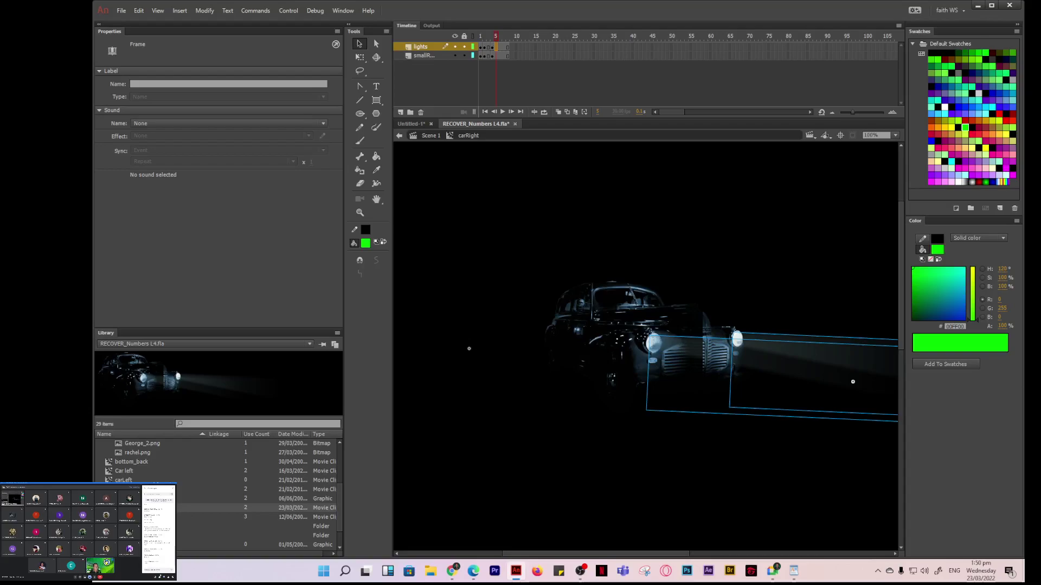
{"action": "left_click", "coordinate": [496, 56]}
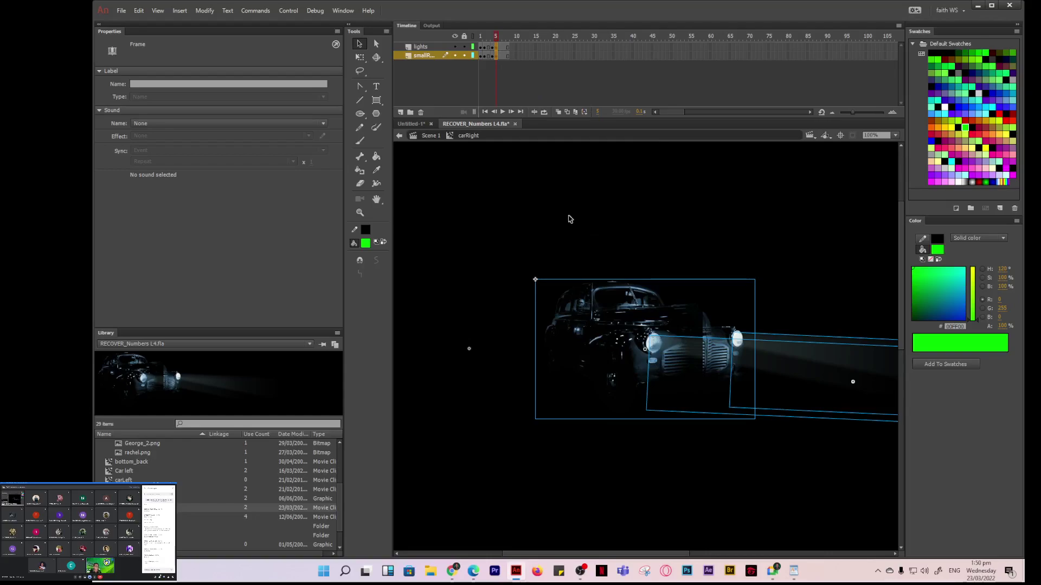
{"action": "key", "text": "Left"}
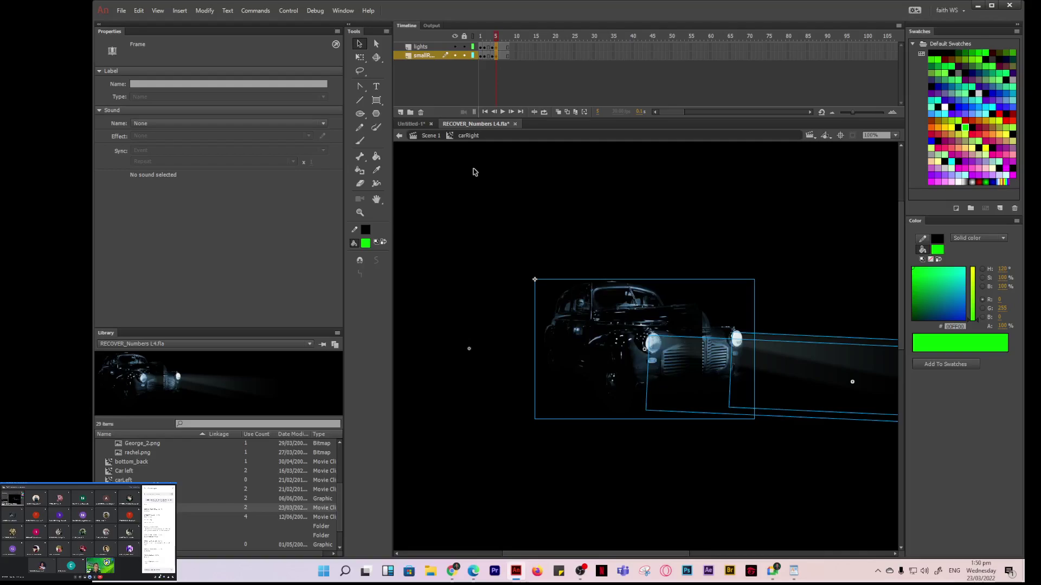
{"action": "key", "text": "Down"}
{"action": "key", "text": "Down"}
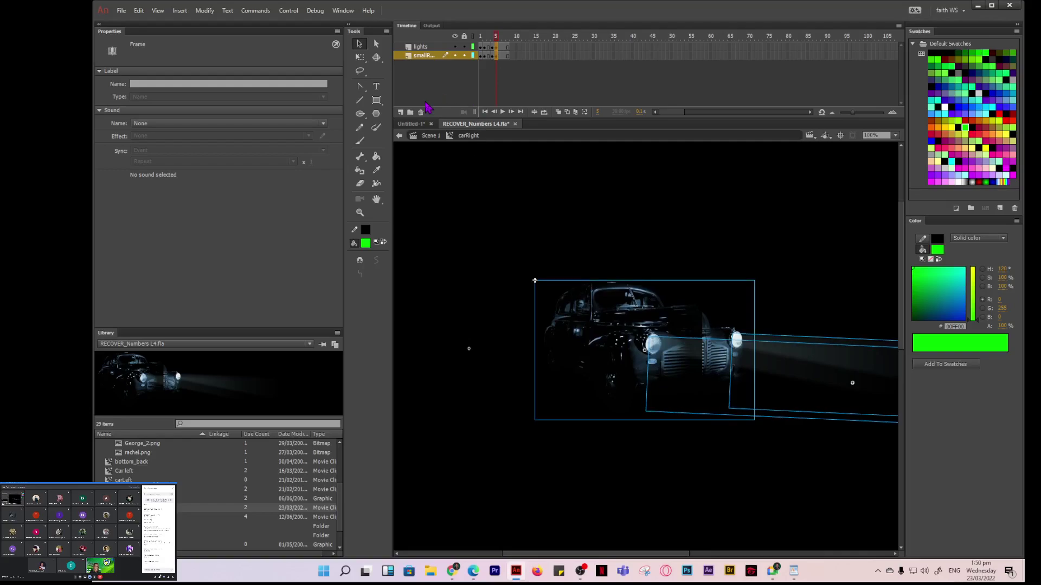
- Insert keyframes at frame 7 on the lights and car layers of the carRight clip
{"action": "left_click", "coordinate": [501, 48]}
{"action": "left_click", "coordinate": [503, 47]}
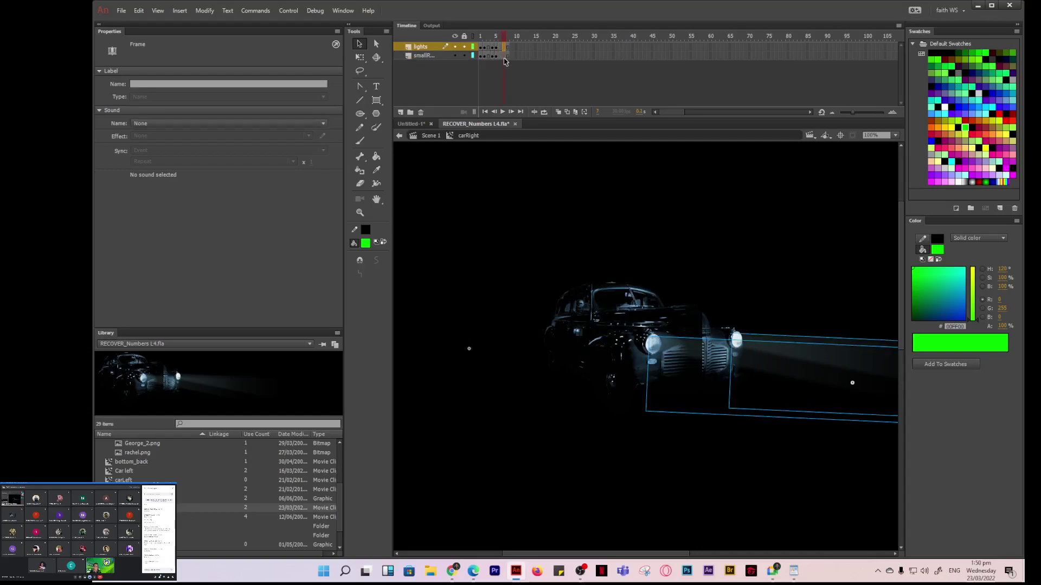
{"action": "left_click", "coordinate": [504, 56]}
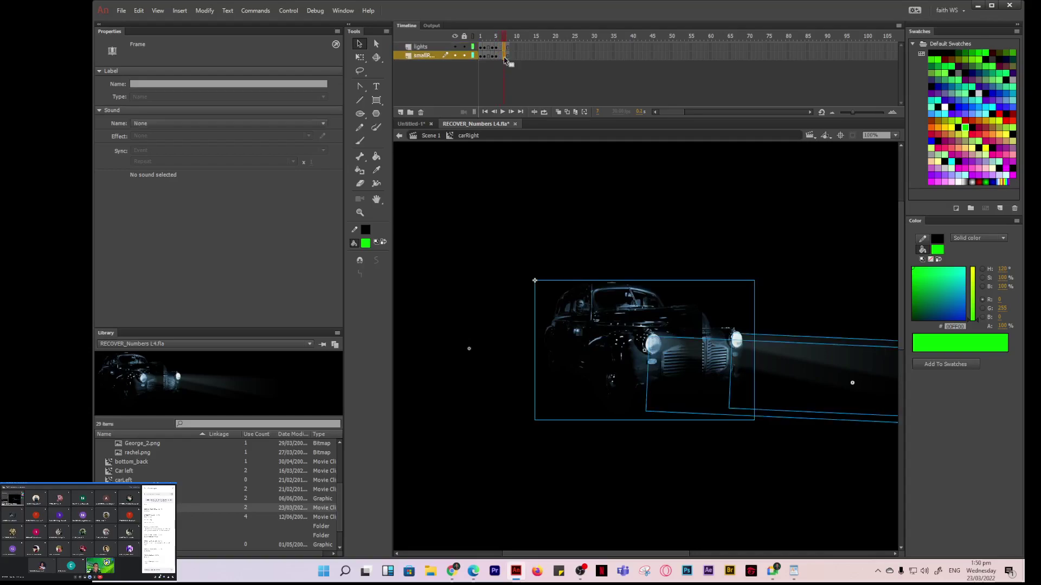
{"action": "left_click", "coordinate": [530, 80]}
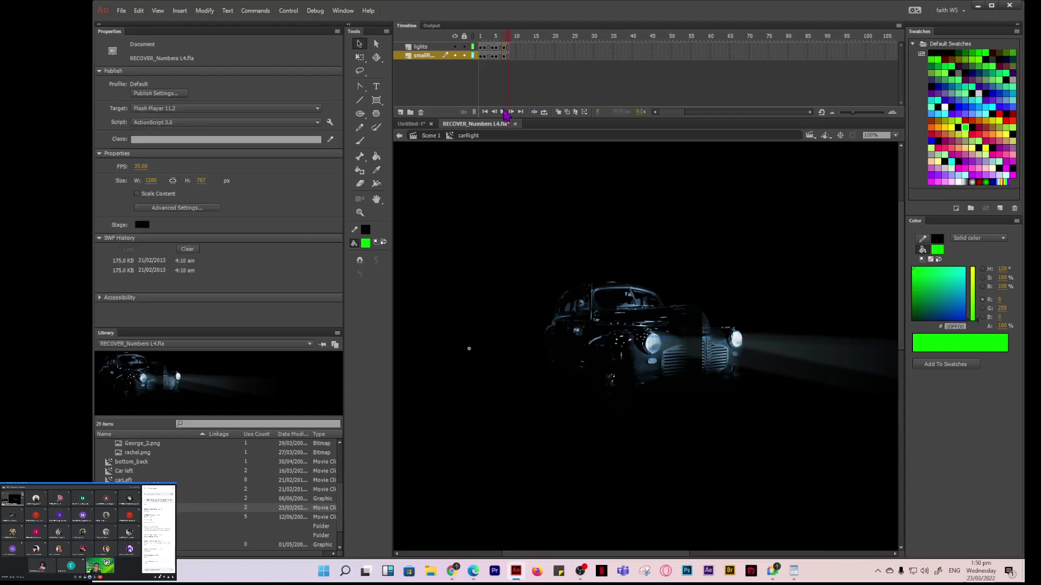
- Play the carRight clip in a loop with the car zoomed in to check its shake, and stop playback
{"action": "left_click", "coordinate": [544, 111]}
{"action": "left_click", "coordinate": [503, 112]}
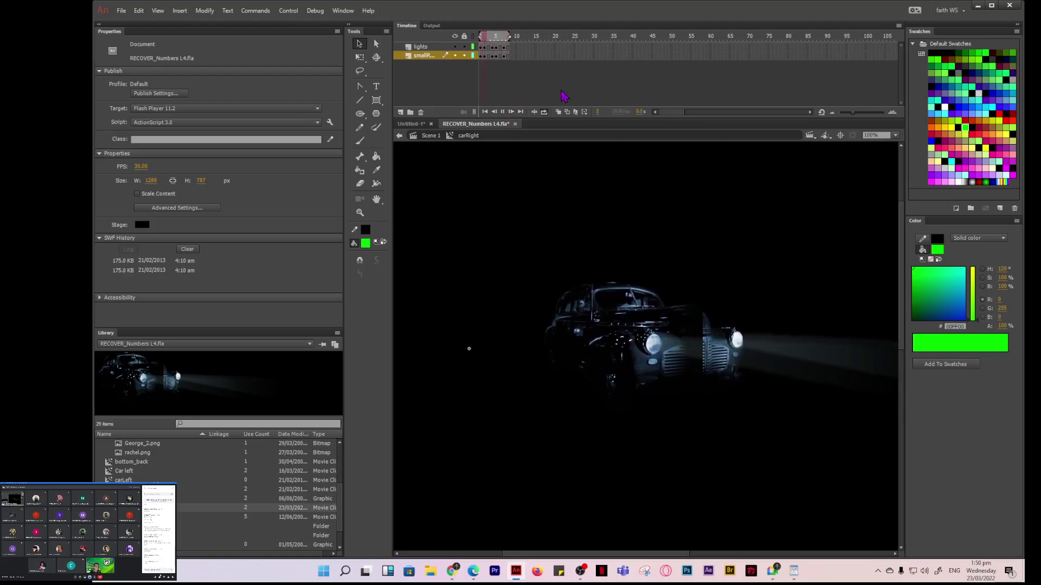
{"action": "scroll", "coordinate": [692, 361], "scroll_direction": "up", "scroll_amount": 3}
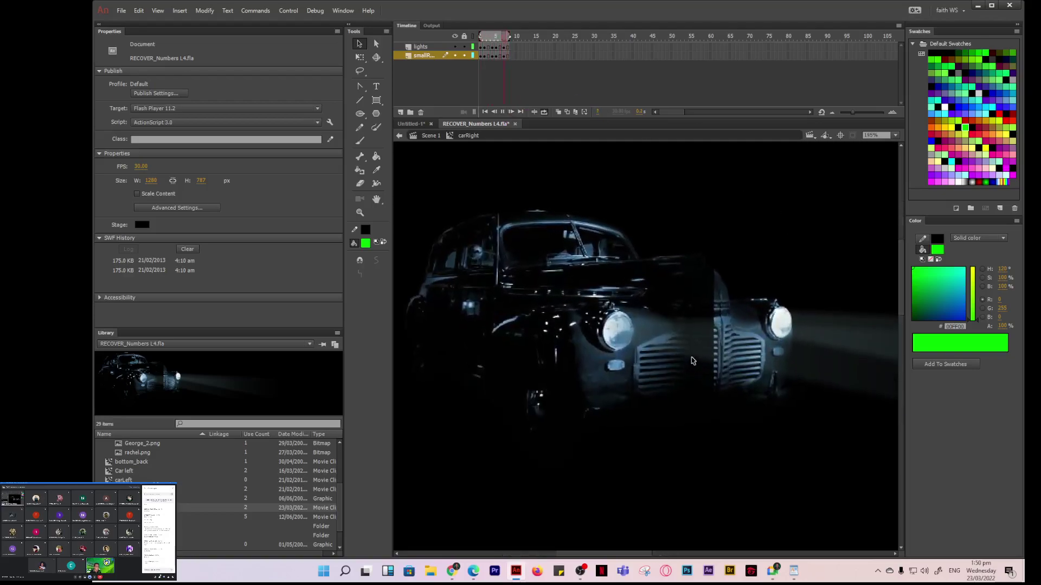
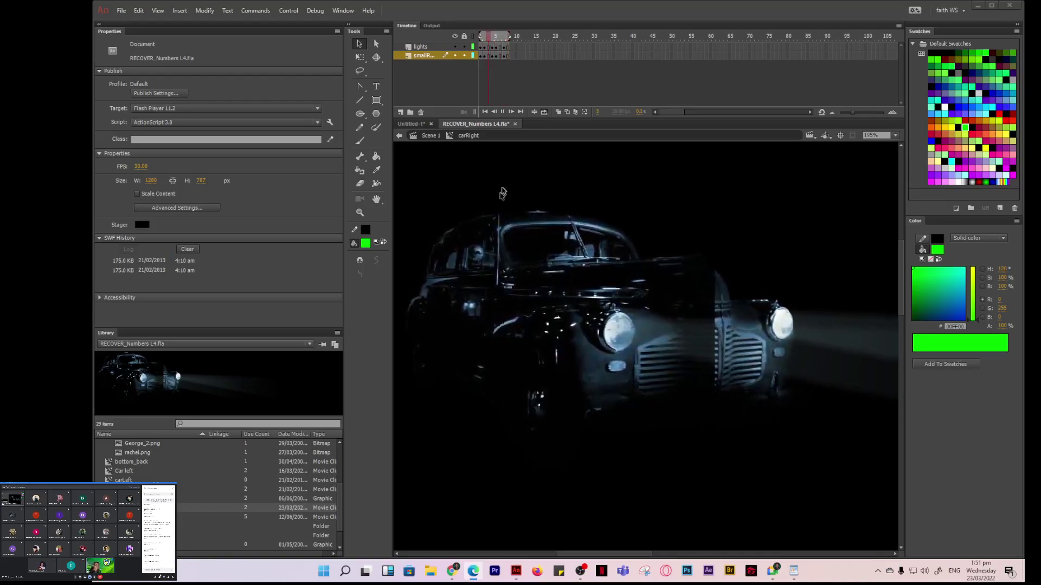
{"action": "left_click", "coordinate": [502, 112]}
- Close RECOVER_Numbers L4.fla without saving and reopen it from the recent files
{"action": "left_click", "coordinate": [514, 124]}
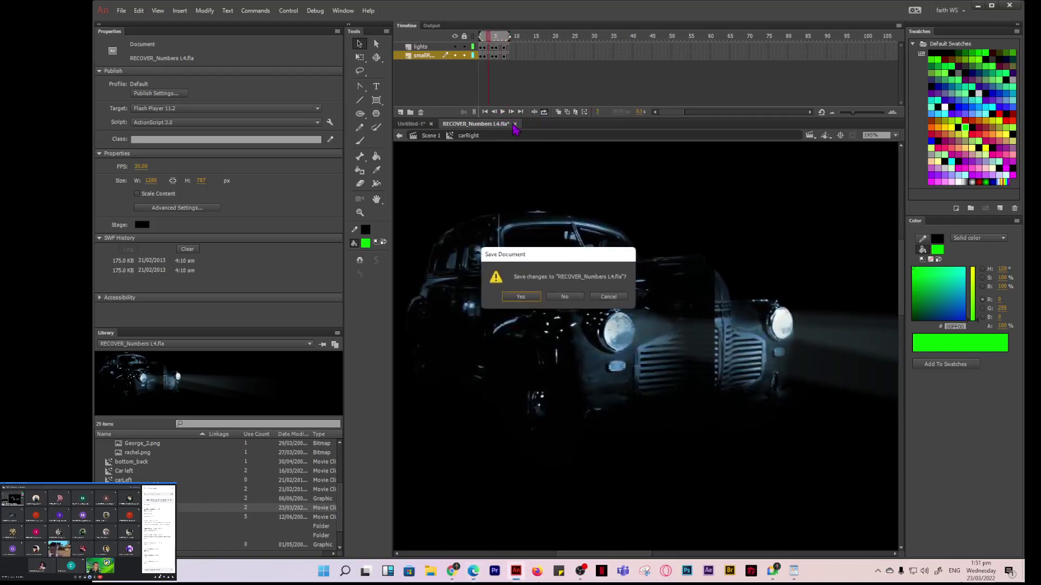
{"action": "left_click", "coordinate": [564, 297]}
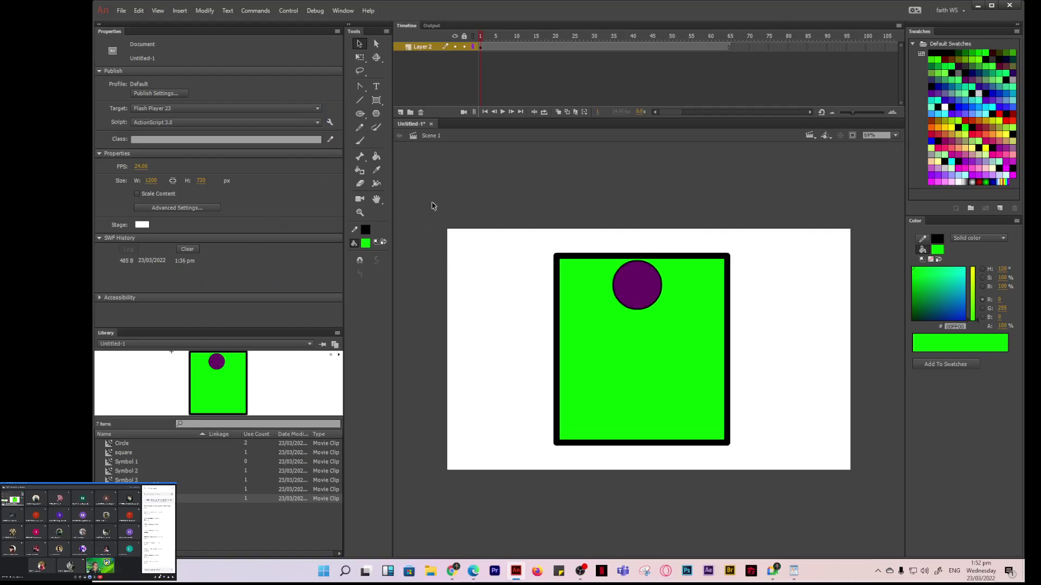
{"action": "left_click", "coordinate": [118, 16]}
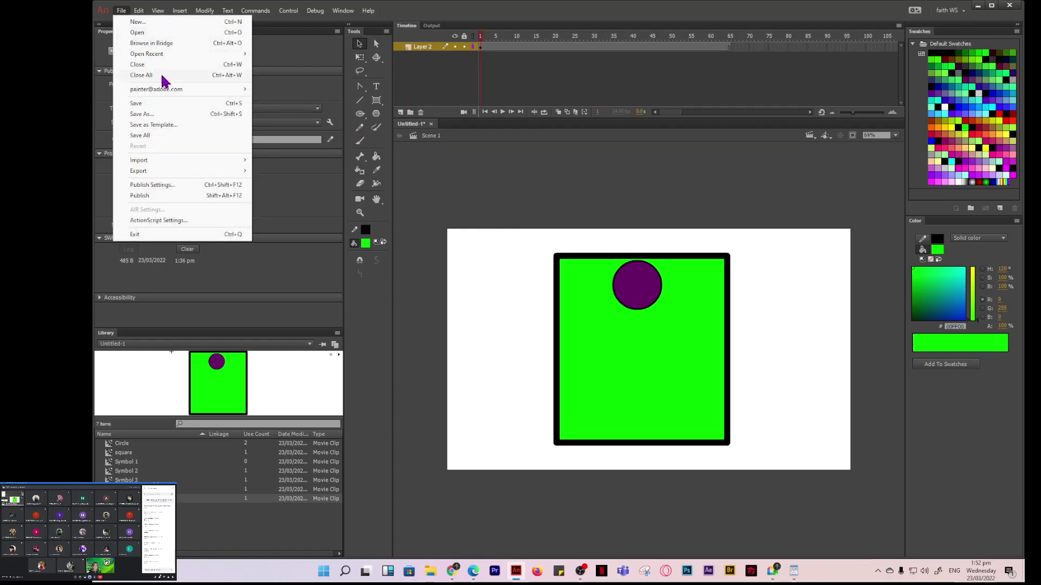
{"action": "mouse_move", "coordinate": [235, 53]}
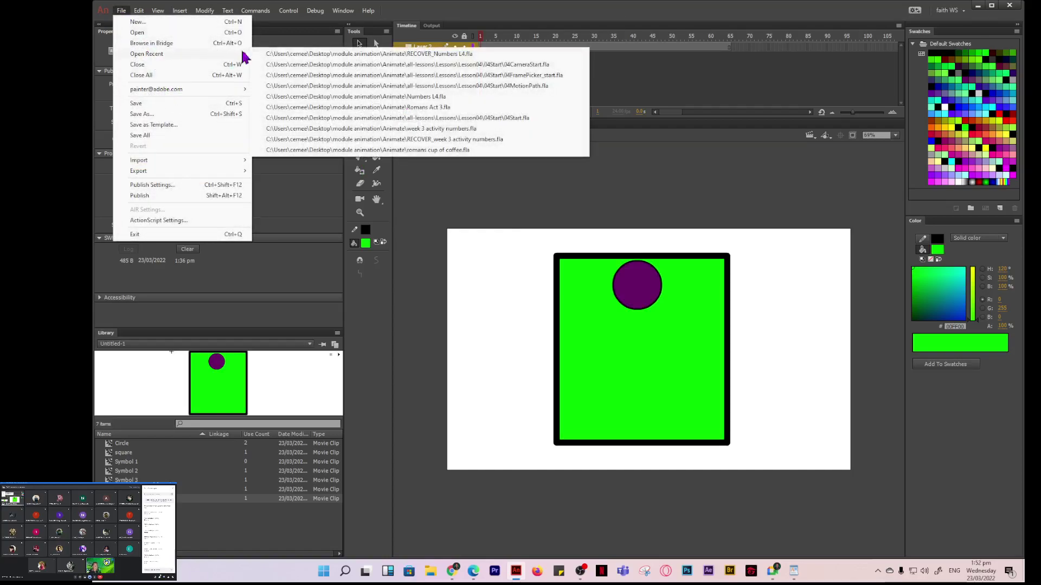
{"action": "left_click", "coordinate": [344, 54]}
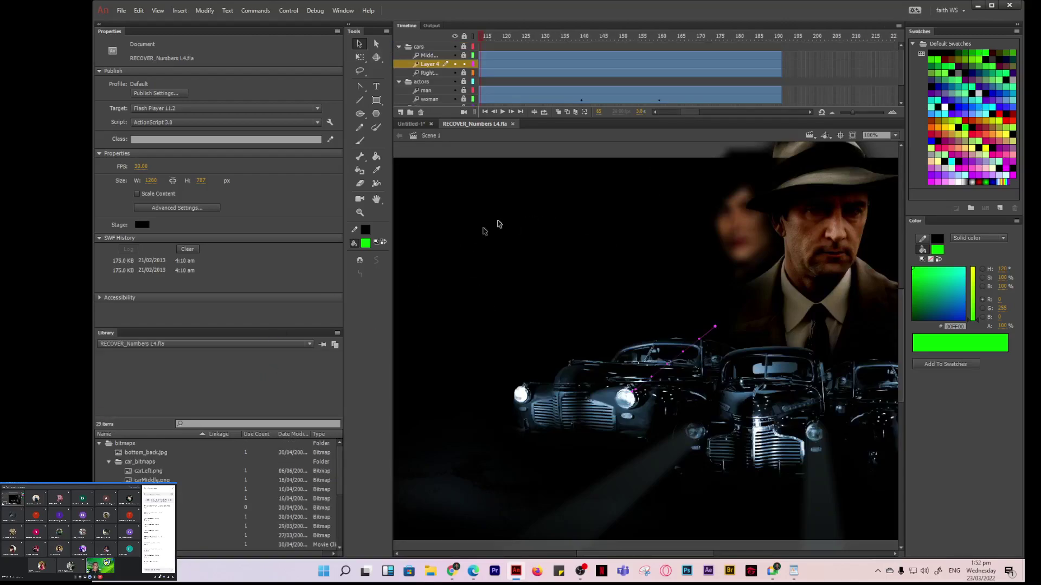
- Add a new layer above the cars folder and name it Title
{"action": "left_click", "coordinate": [432, 47]}
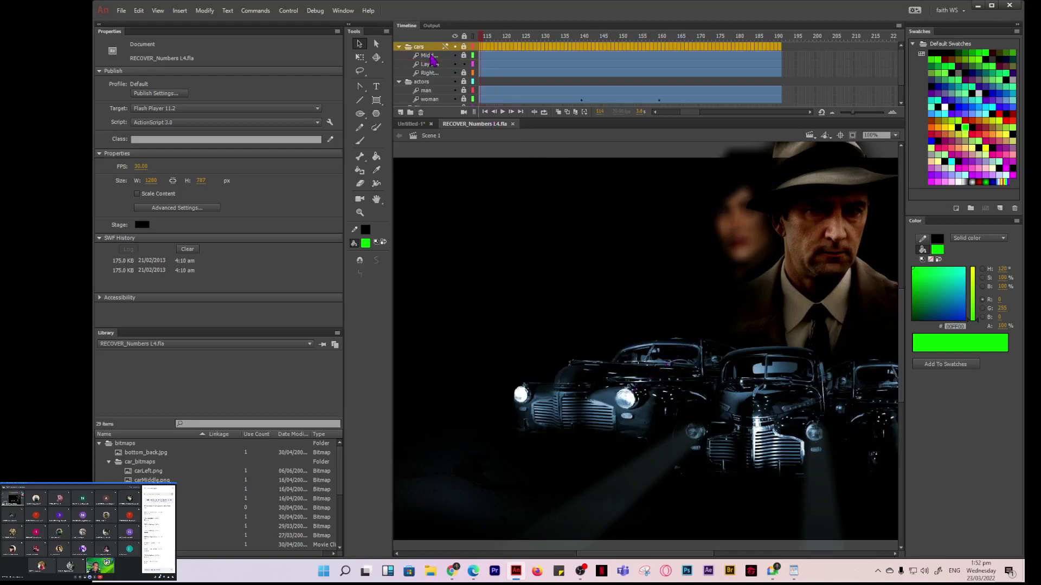
{"action": "left_click", "coordinate": [534, 65]}
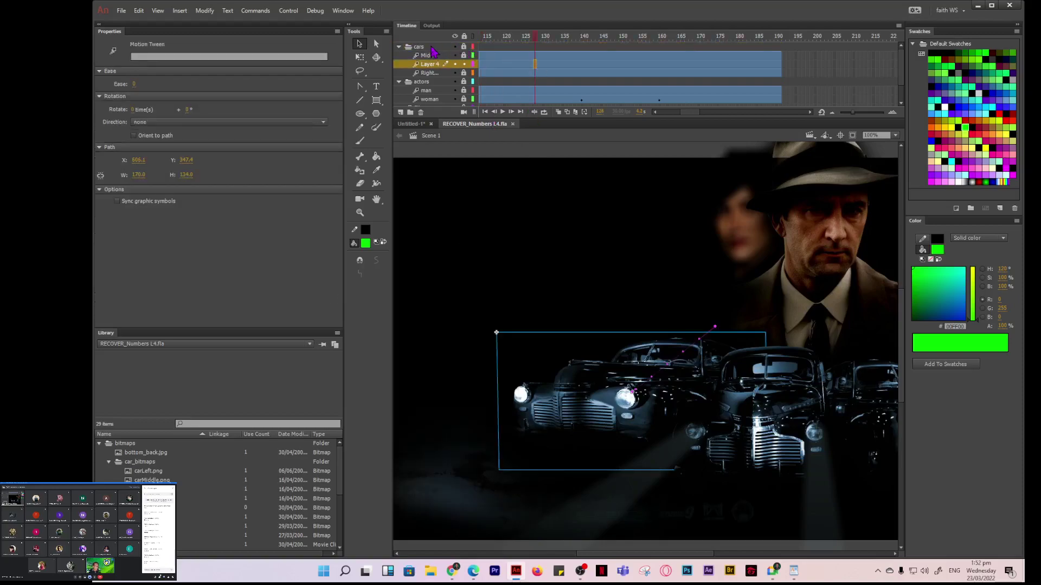
{"action": "left_click", "coordinate": [432, 48]}
{"action": "left_click", "coordinate": [400, 113]}
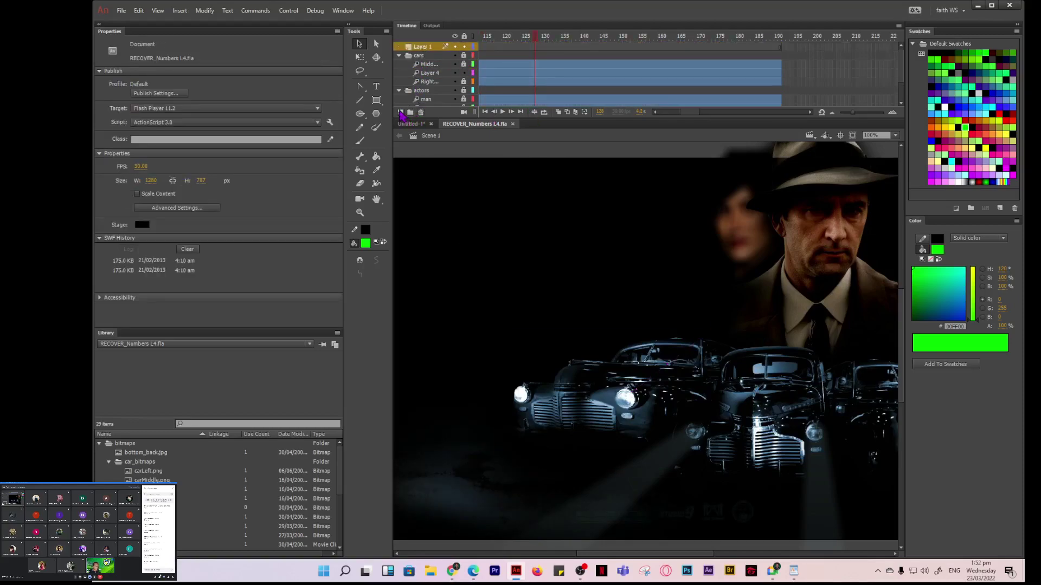
{"action": "double_click", "coordinate": [426, 48]}
{"action": "type", "text": "Title"}
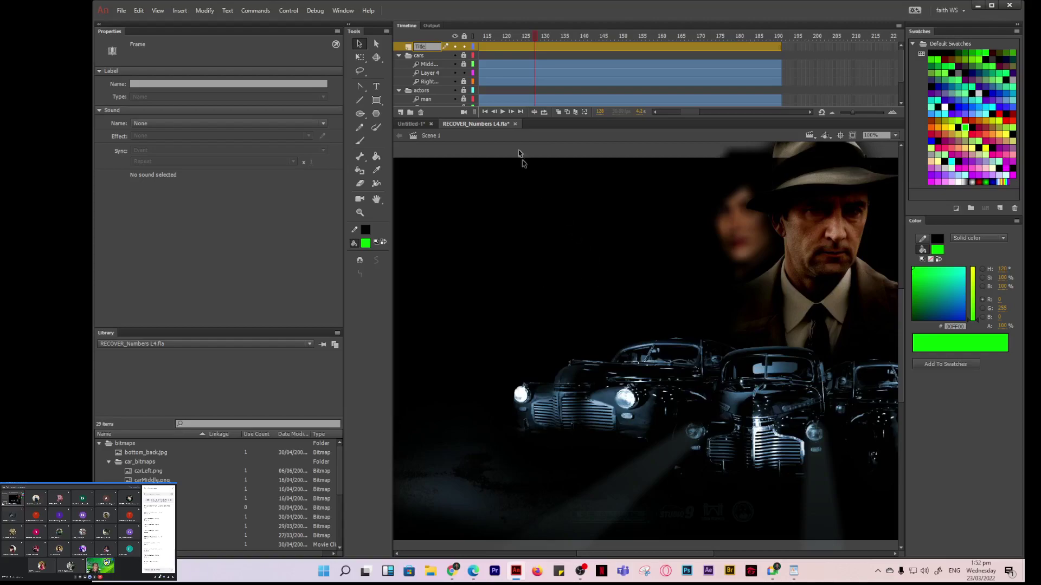
{"action": "left_click", "coordinate": [431, 56]}
{"action": "left_click", "coordinate": [430, 50]}
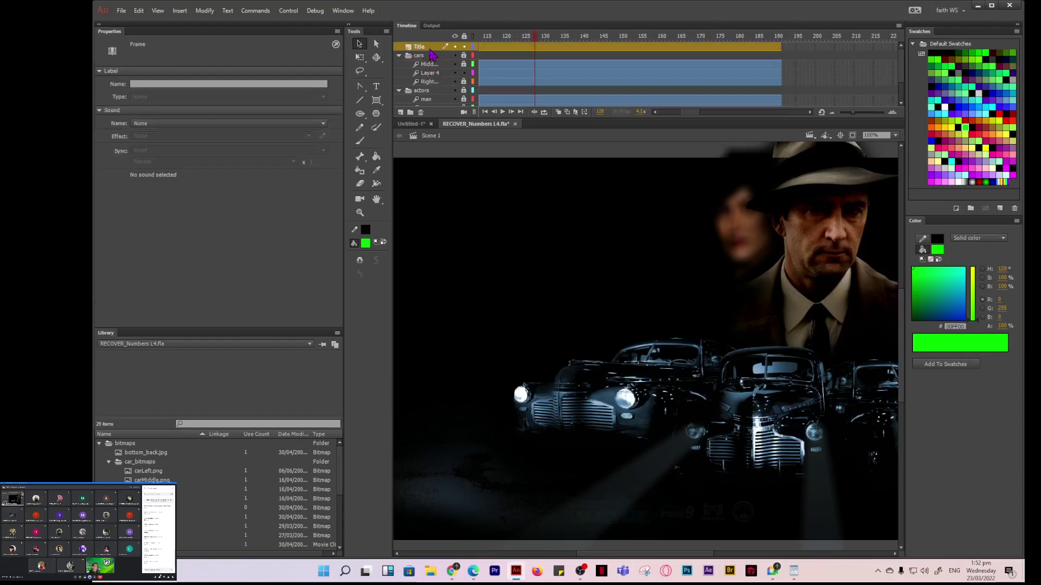
- Place the movietitle movie clip from the library on the stage, left of the actors and above the cars
{"action": "scroll", "coordinate": [194, 511], "scroll_direction": "down", "scroll_amount": 5}
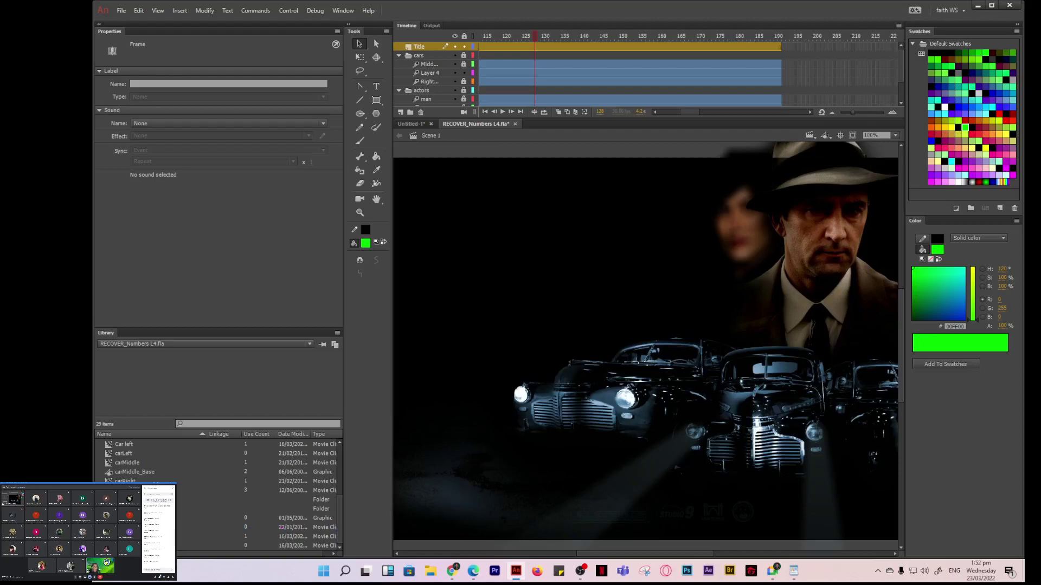
{"action": "left_click", "coordinate": [217, 527]}
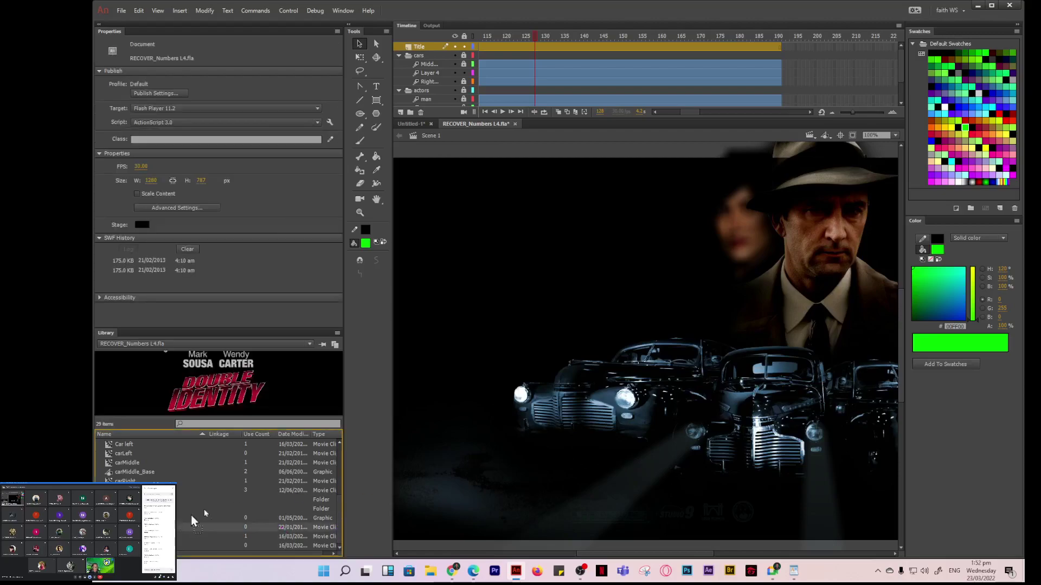
{"action": "left_click_drag", "start_coordinate": [572, 265], "coordinate": [573, 266]}
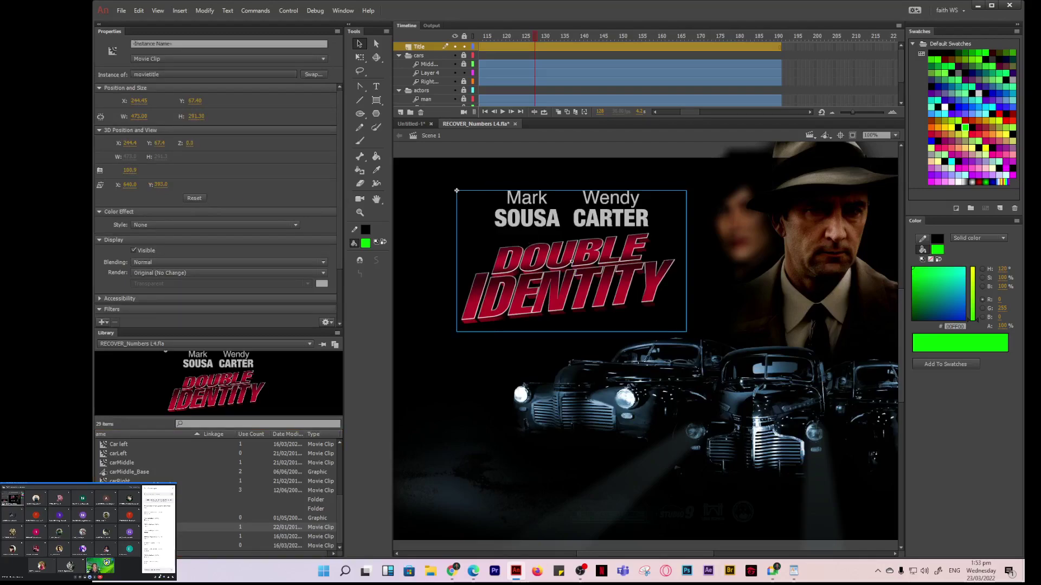
- Set the title clip's position to X 180 and Y 90
{"action": "left_click", "coordinate": [137, 101]}
{"action": "type", "text": "100"}
{"action": "key", "text": "Tab"}
{"action": "type", "text": "90"}
{"action": "key", "text": "Return"}
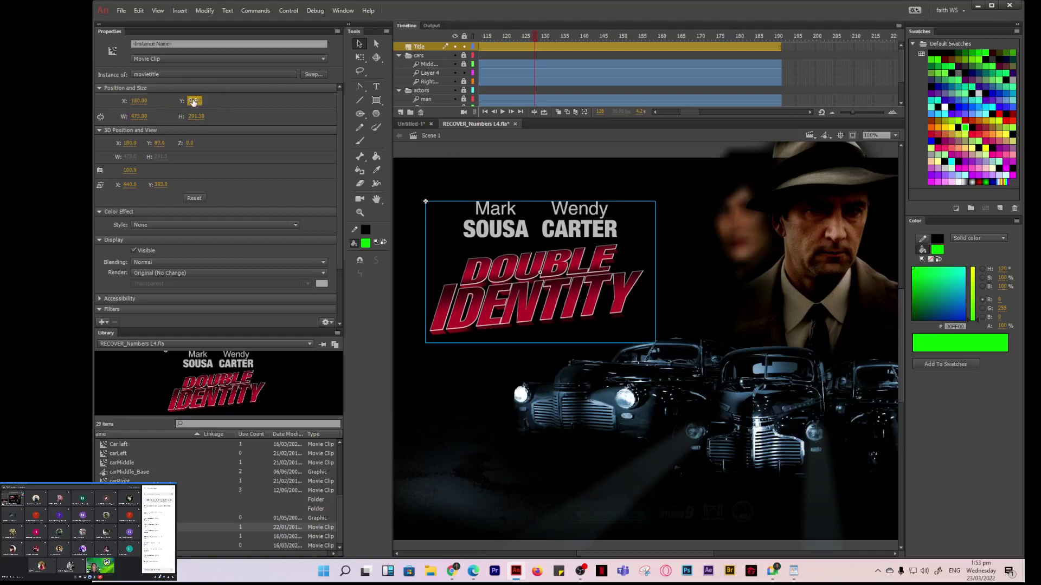
{"action": "left_click", "coordinate": [409, 177]}
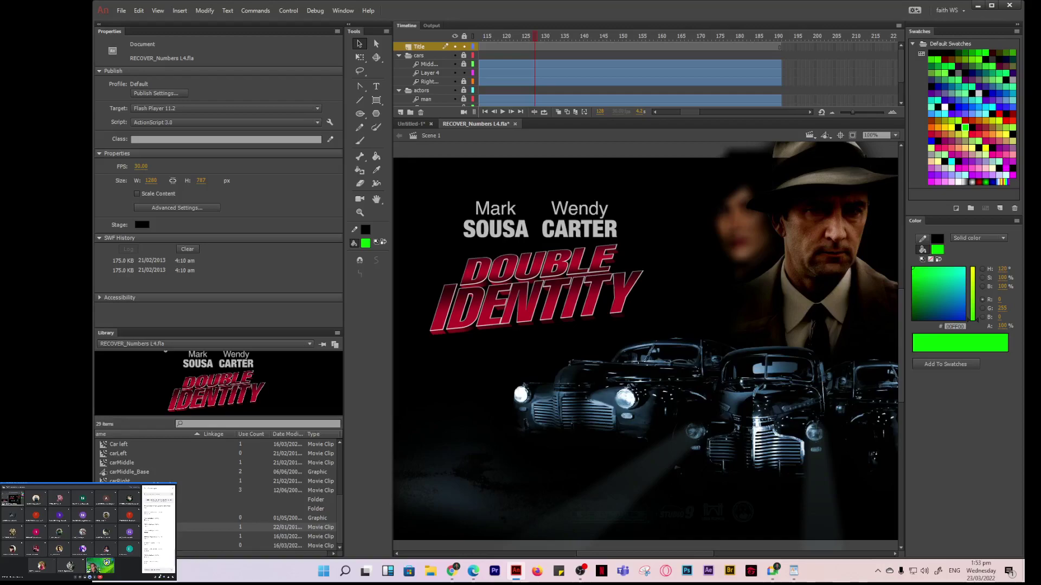
- Create a motion tween for the title clip and move the playhead to frame 140
{"action": "left_click", "coordinate": [522, 273]}
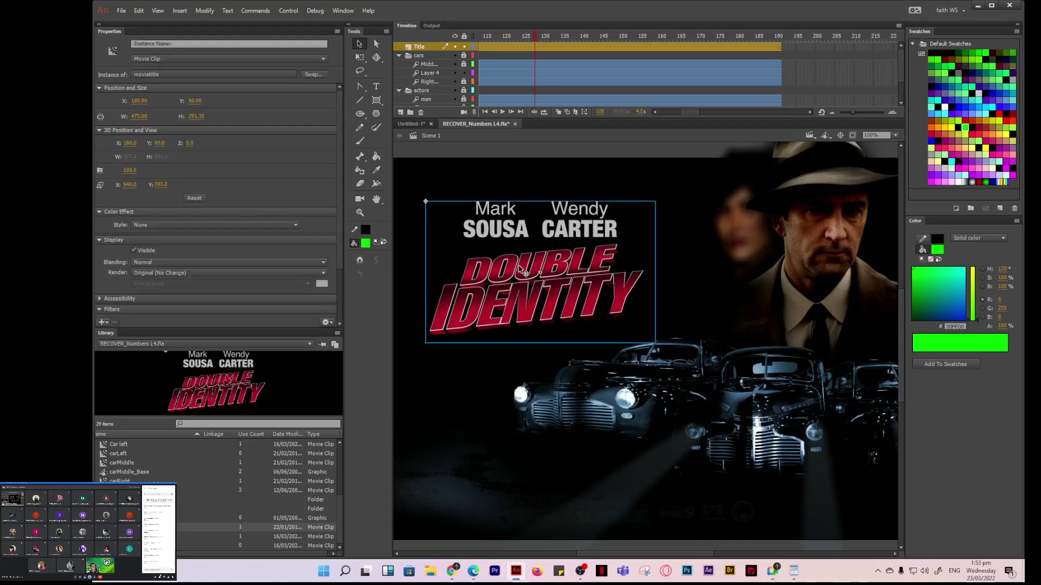
{"action": "right_click", "coordinate": [521, 272]}
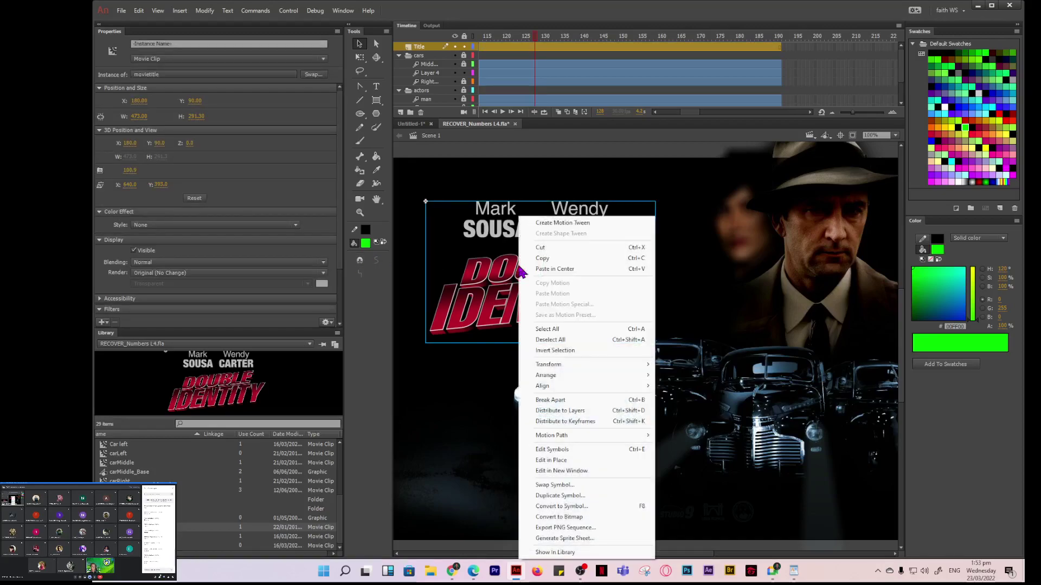
{"action": "left_click", "coordinate": [556, 224]}
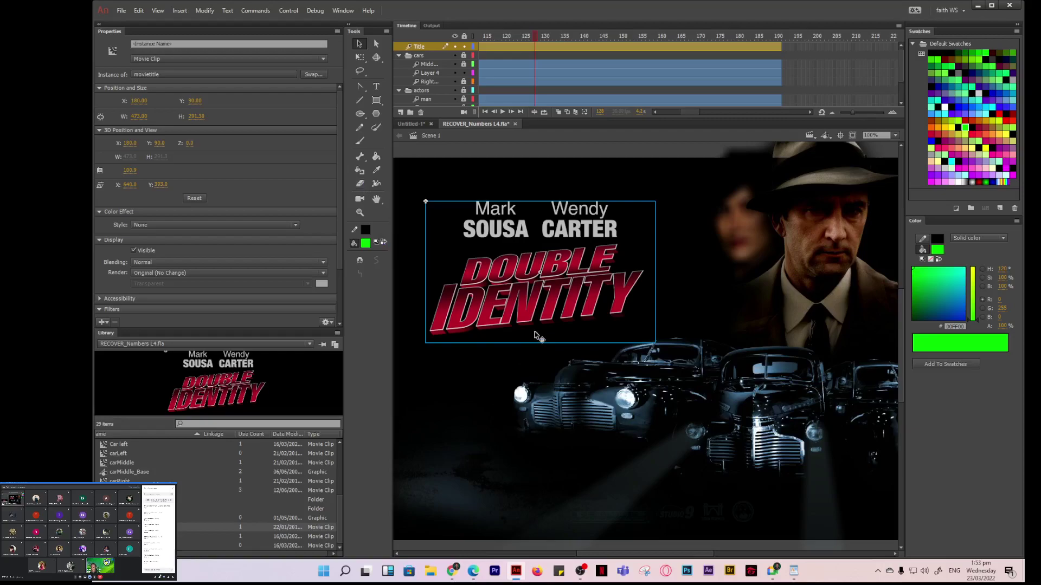
{"action": "left_click", "coordinate": [515, 277]}
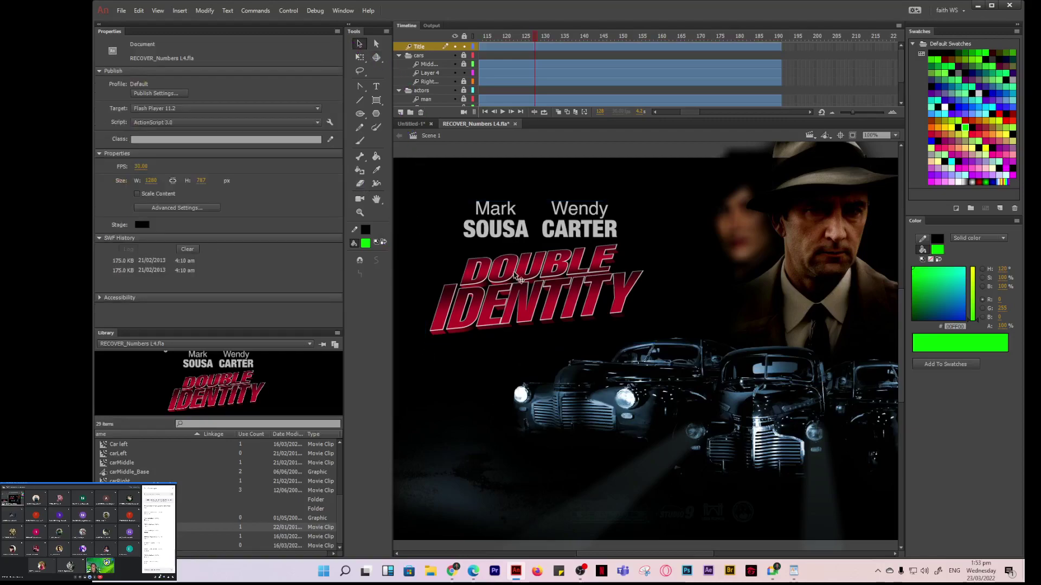
{"action": "left_click", "coordinate": [508, 287]}
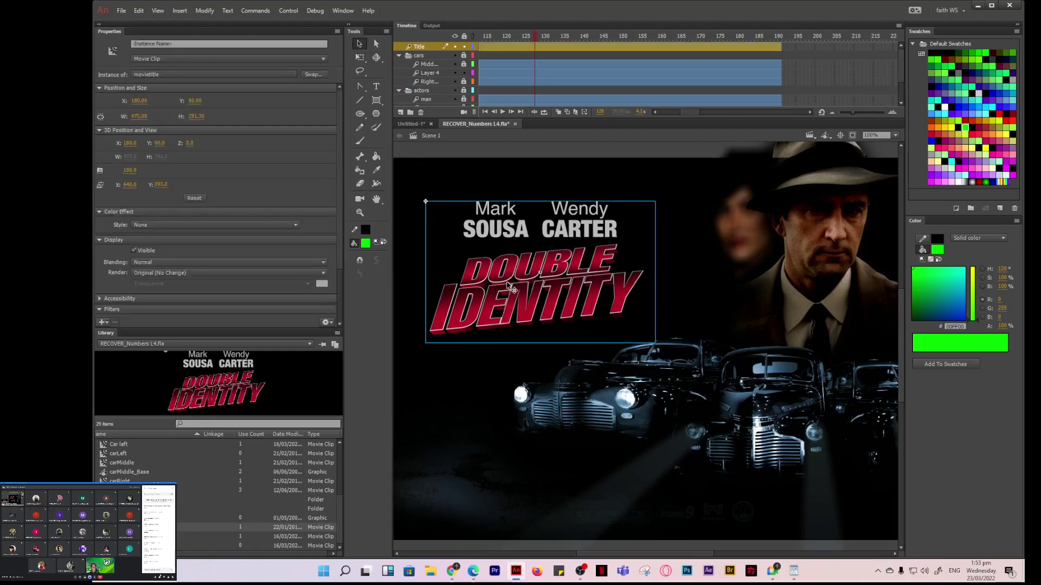
{"action": "left_click", "coordinate": [459, 428]}
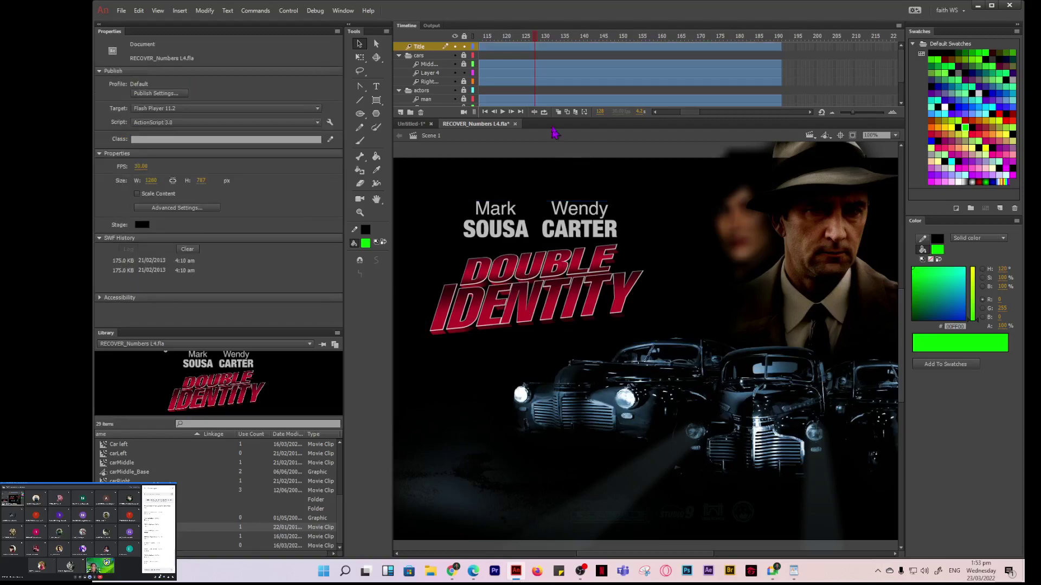
{"action": "left_click_drag", "start_coordinate": [540, 41], "coordinate": [585, 50]}
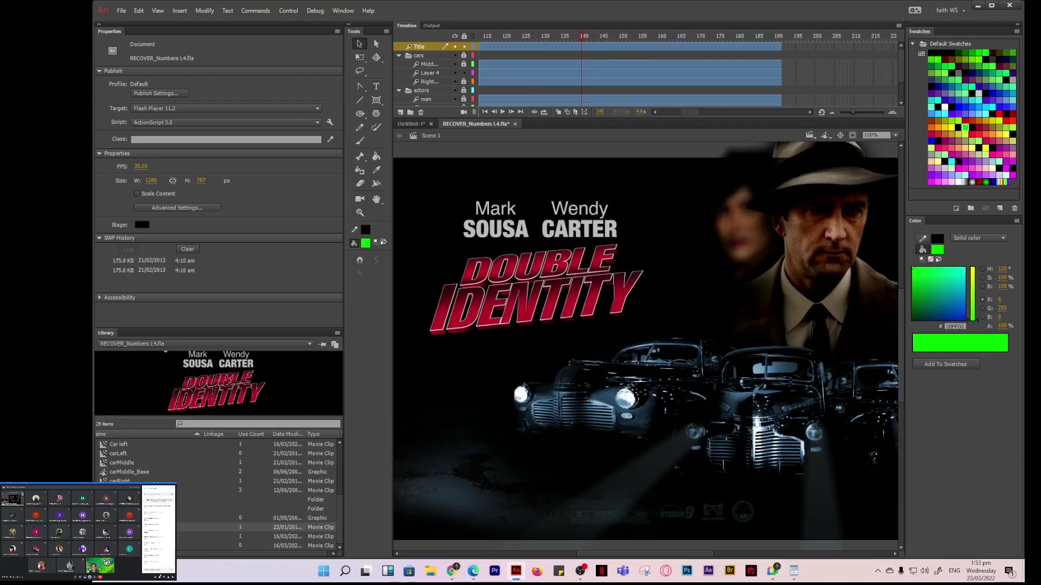
- Try rotating the title clip around its Y axis with the 3D Rotation tool, and undo the rotation
{"action": "left_click", "coordinate": [378, 61]}
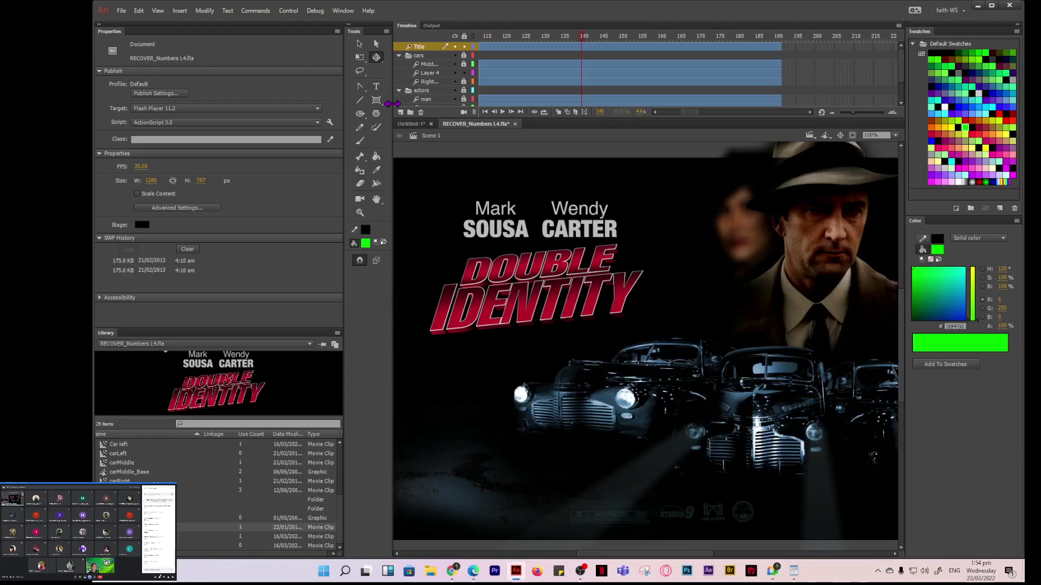
{"action": "left_click", "coordinate": [556, 237]}
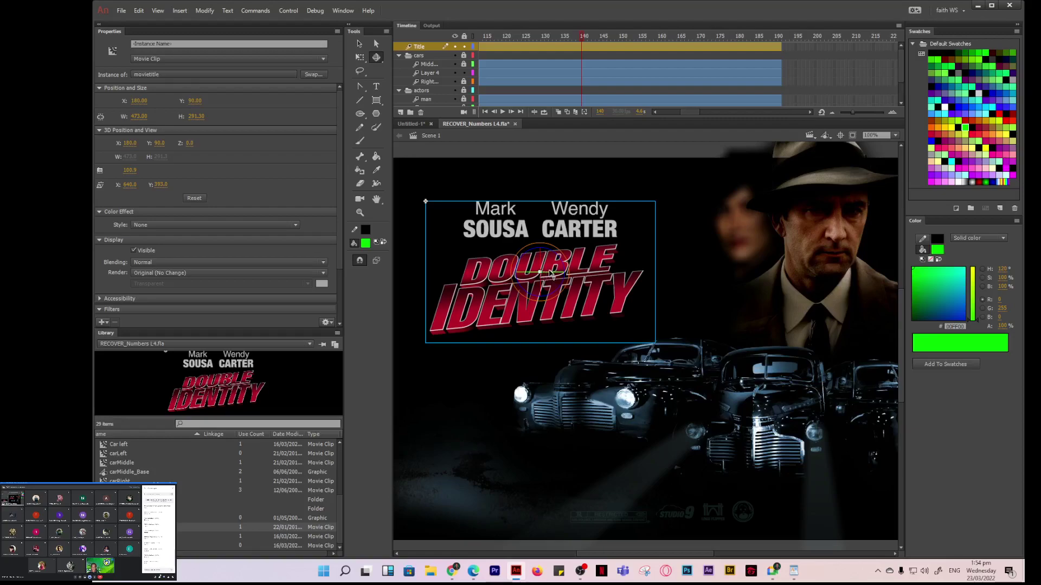
{"action": "left_click_drag", "start_coordinate": [553, 275], "coordinate": [552, 287]}
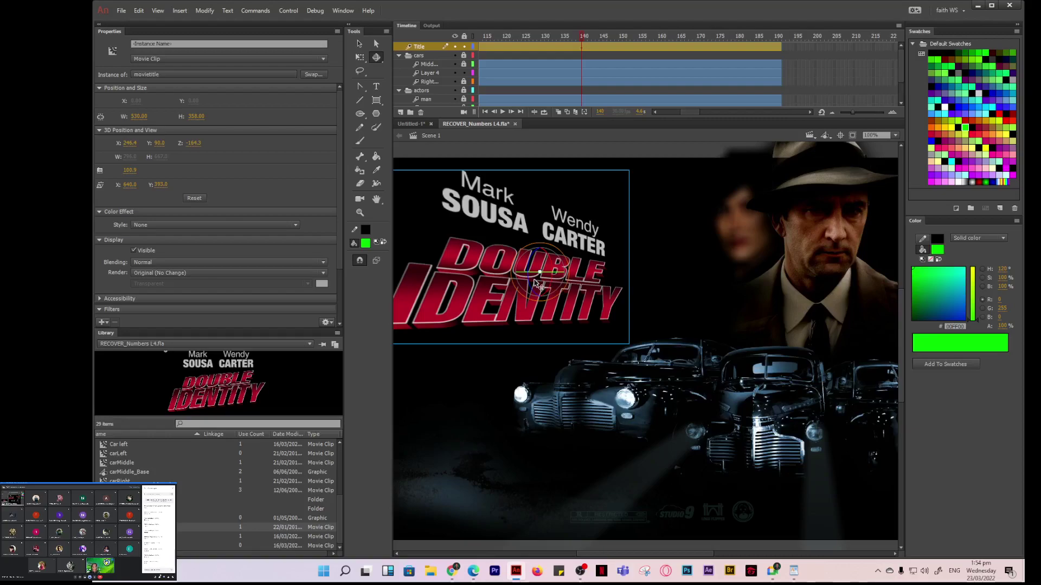
{"action": "key", "text": "ctrl+shift+z"}
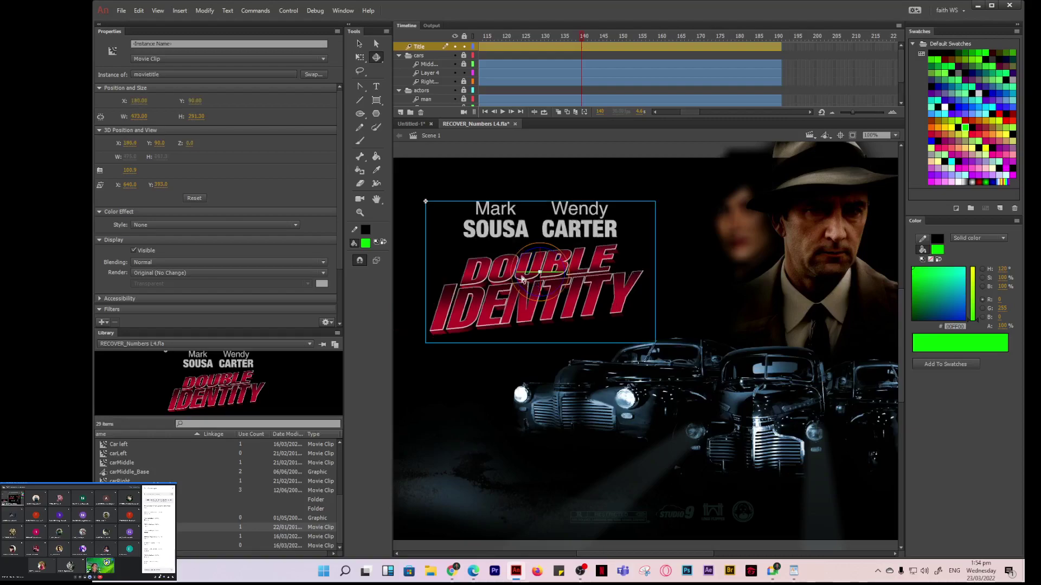
- Show the Transform settings and set the title clip's 3D rotation Y to -50° at frame 140
{"action": "left_click", "coordinate": [342, 10]}
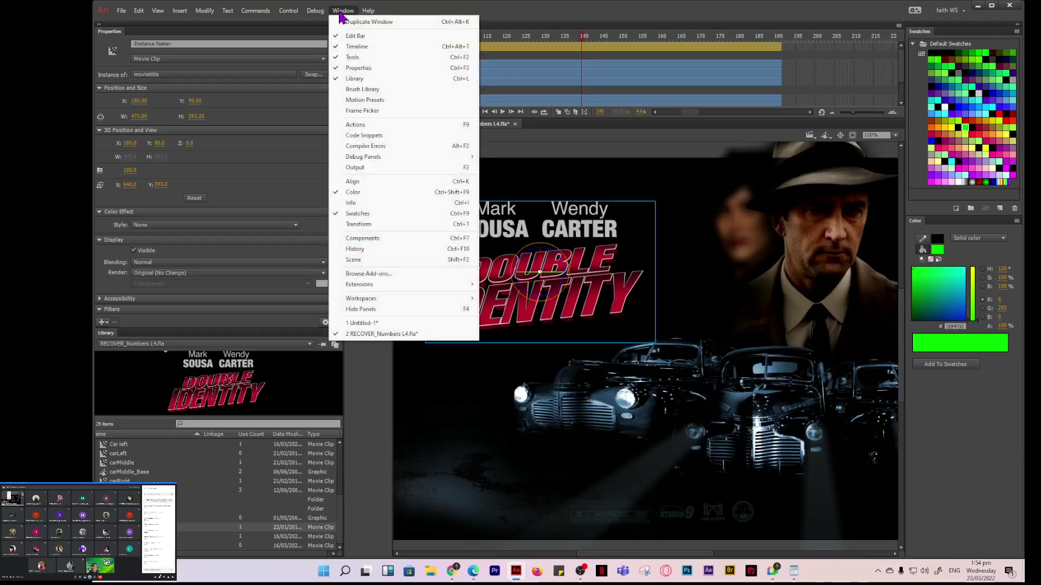
{"action": "left_click", "coordinate": [358, 225]}
{"action": "mouse_move", "coordinate": [428, 374]}
{"action": "left_mouse_down"}
{"action": "mouse_move", "coordinate": [393, 385]}
{"action": "mouse_move", "coordinate": [433, 384]}
{"action": "left_mouse_up"}
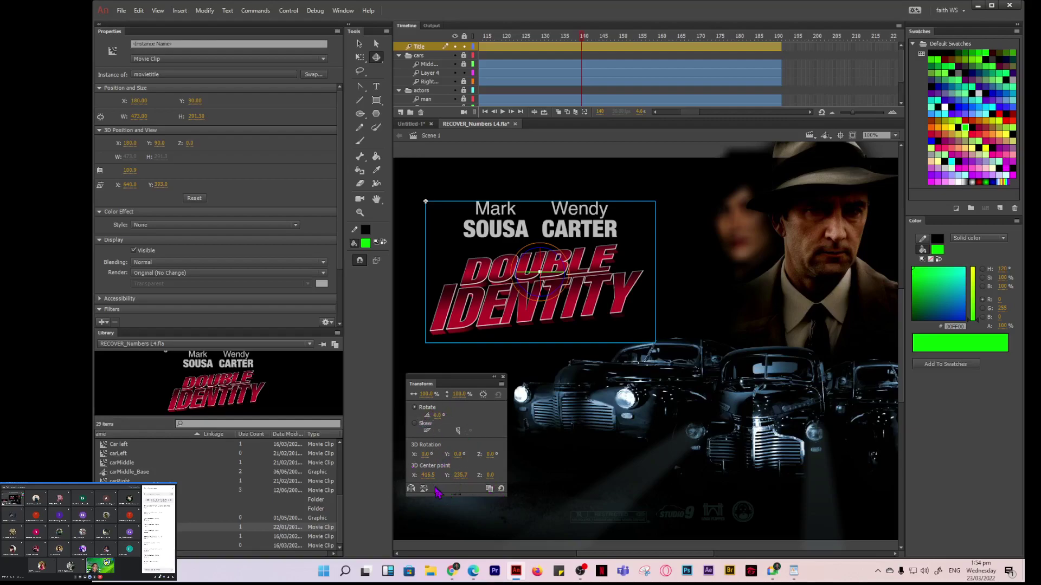
{"action": "left_click", "coordinate": [457, 453]}
{"action": "type", "text": "50"}
{"action": "key", "text": "Return"}
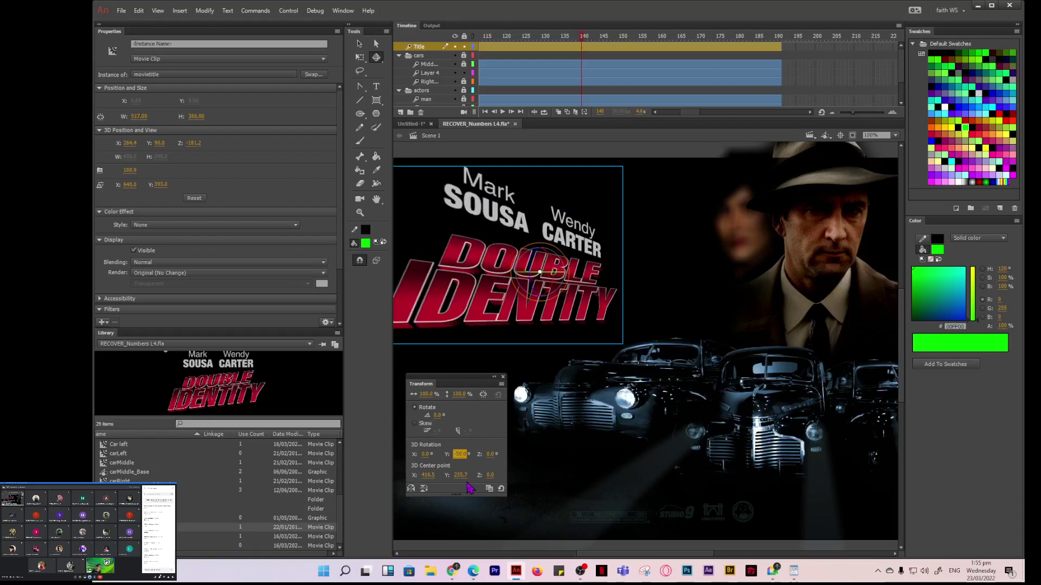
- At frame 120 of the Title layer, rotate the movie title in 3D about its Y axis to about -113°, edge-on
{"action": "left_click_drag", "start_coordinate": [633, 558], "coordinate": [619, 558]}
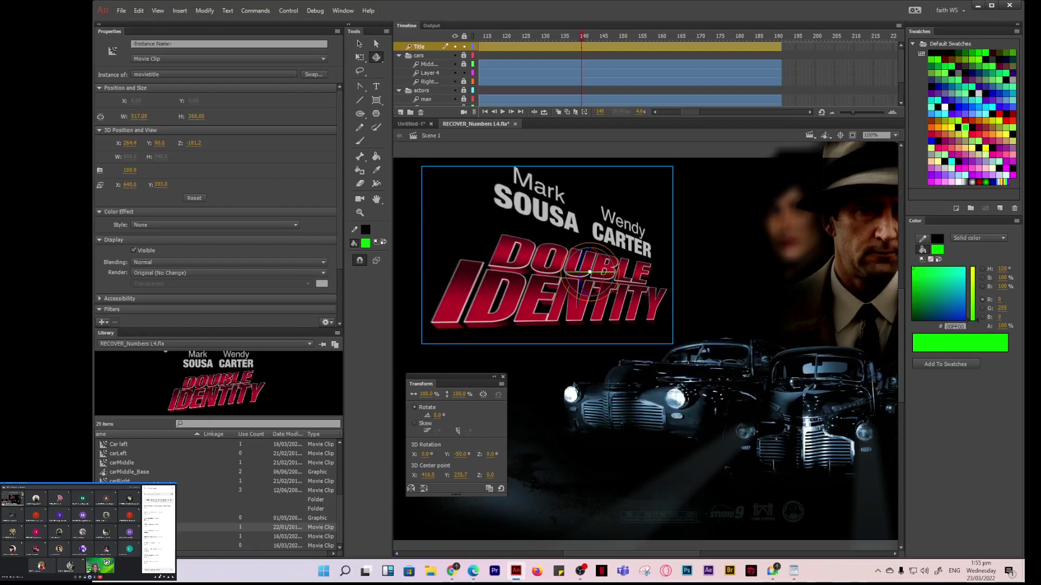
{"action": "left_click", "coordinate": [507, 51]}
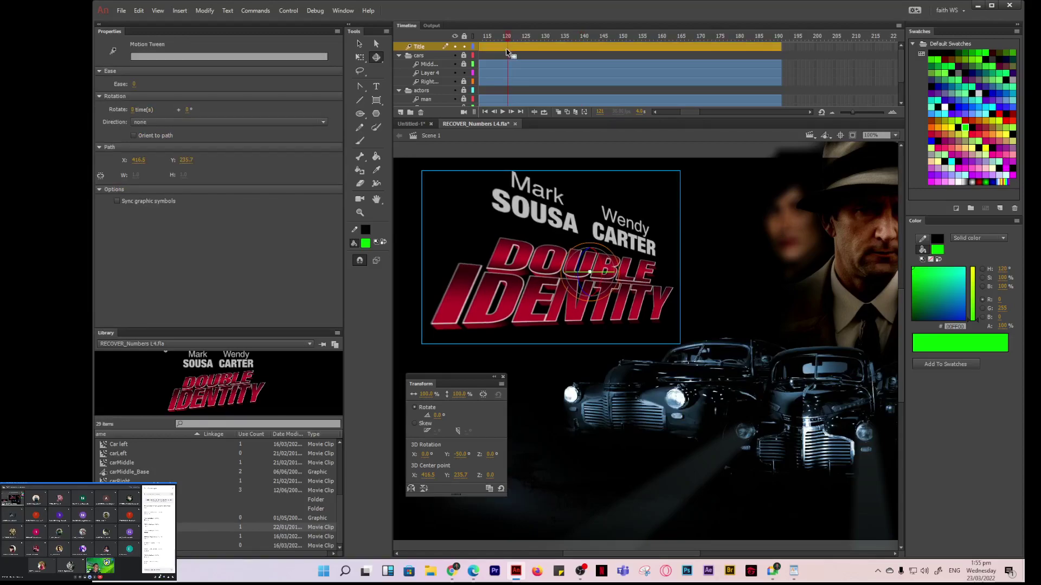
{"action": "left_click", "coordinate": [505, 50]}
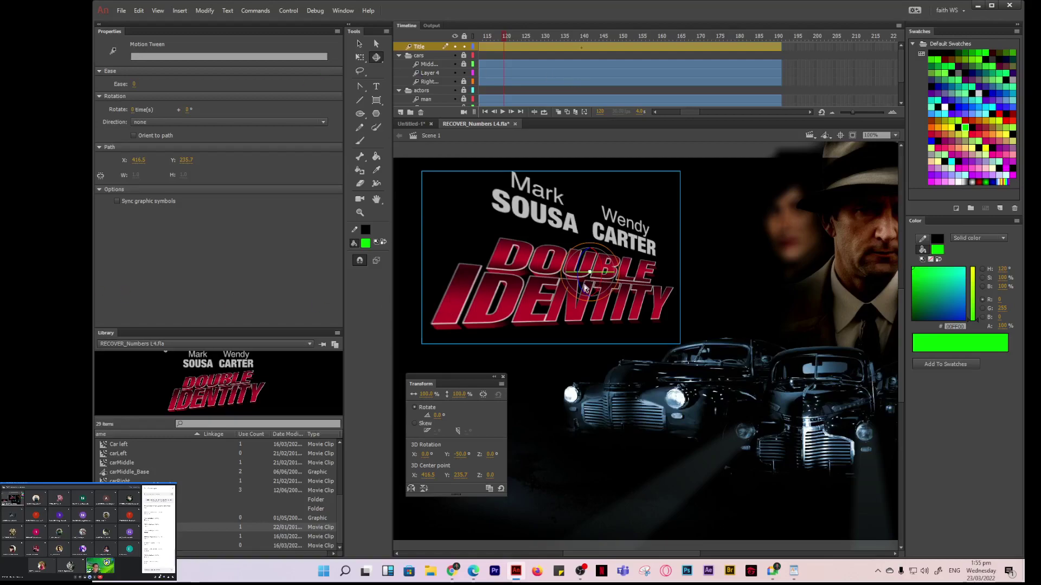
{"action": "left_click_drag", "start_coordinate": [607, 279], "coordinate": [596, 282]}
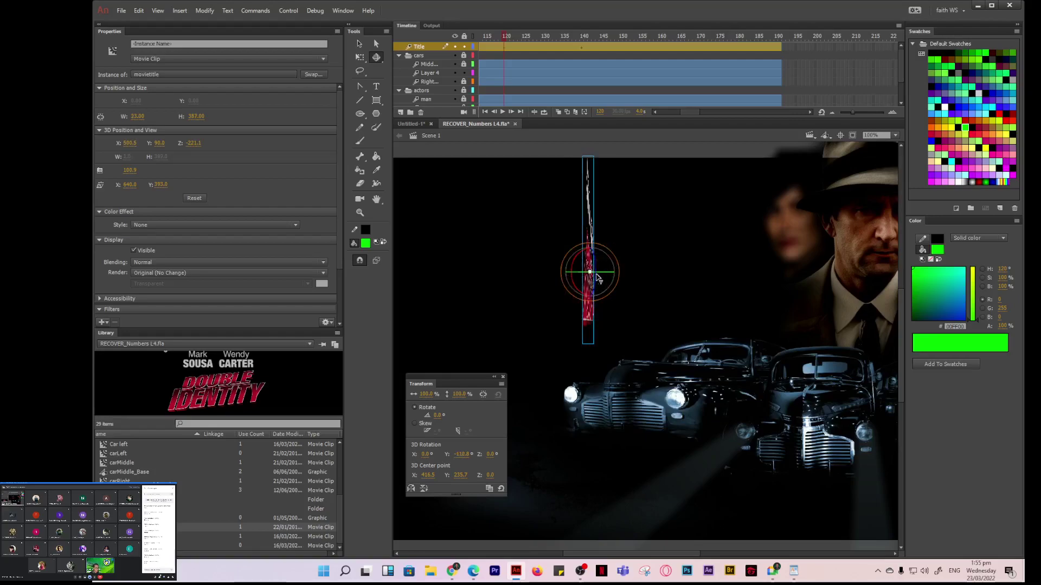
{"action": "left_click_drag", "start_coordinate": [598, 280], "coordinate": [594, 275]}
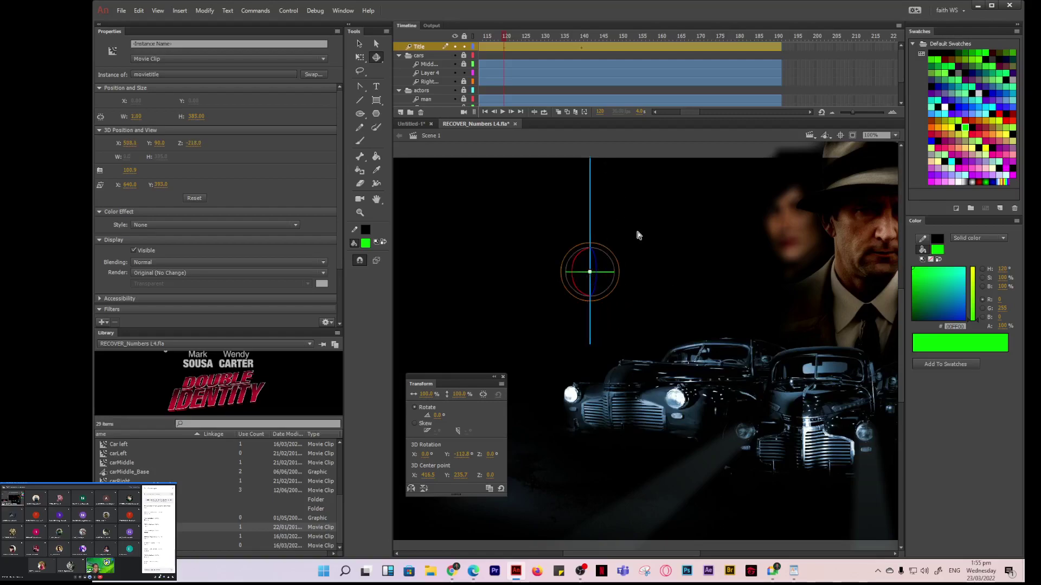
{"action": "left_click", "coordinate": [534, 209]}
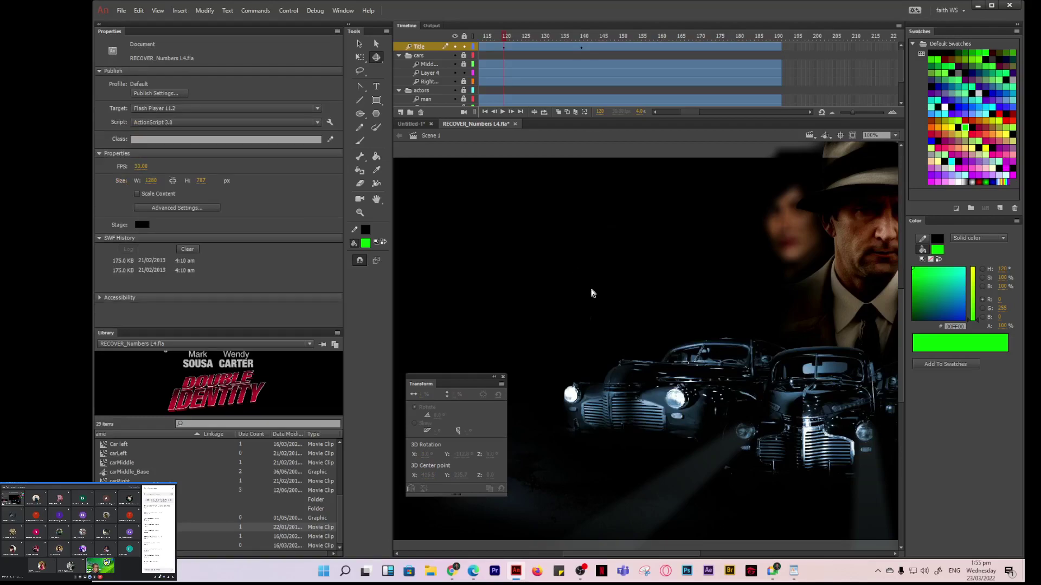
- Reselect the title at frame 120 and set its 3D Y rotation to -100°, fine-tuning it to about -111°
{"action": "left_click", "coordinate": [515, 47]}
{"action": "left_click", "coordinate": [517, 47]}
{"action": "left_click_drag", "start_coordinate": [516, 48], "coordinate": [507, 48]}
{"action": "left_click", "coordinate": [358, 57]}
{"action": "left_click", "coordinate": [359, 44]}
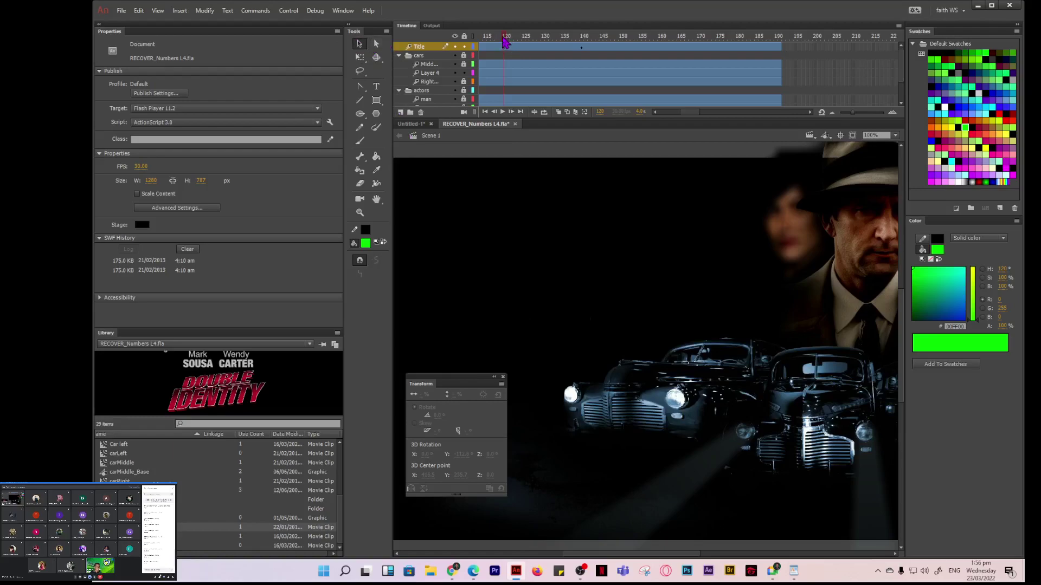
{"action": "mouse_move", "coordinate": [505, 42]}
{"action": "left_mouse_down"}
{"action": "mouse_move", "coordinate": [588, 42]}
{"action": "mouse_move", "coordinate": [504, 49]}
{"action": "left_mouse_up"}
{"action": "left_click_drag", "start_coordinate": [445, 194], "coordinate": [624, 357]}
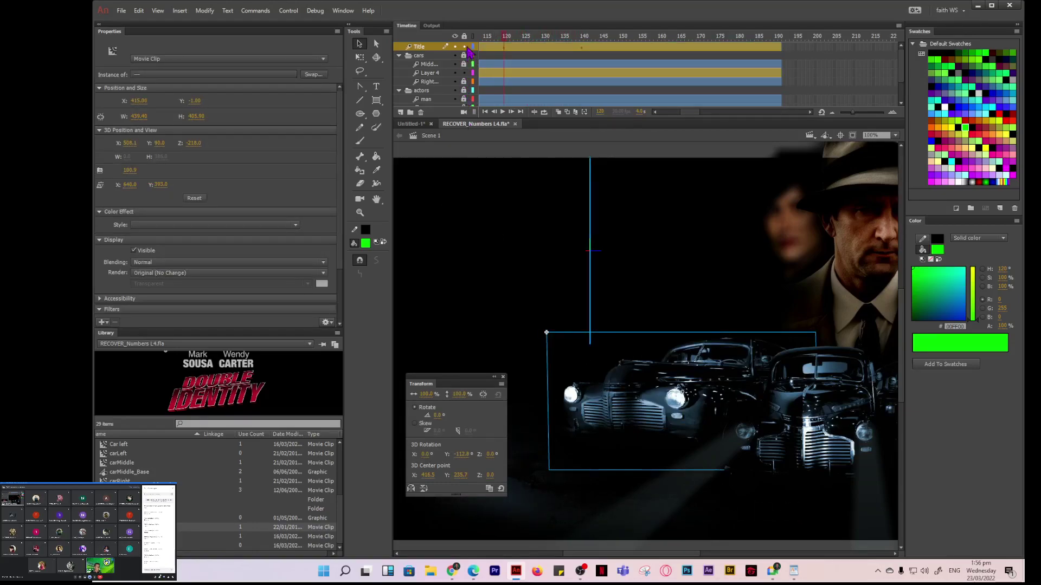
{"action": "key", "text": "ctrl+shift+a"}
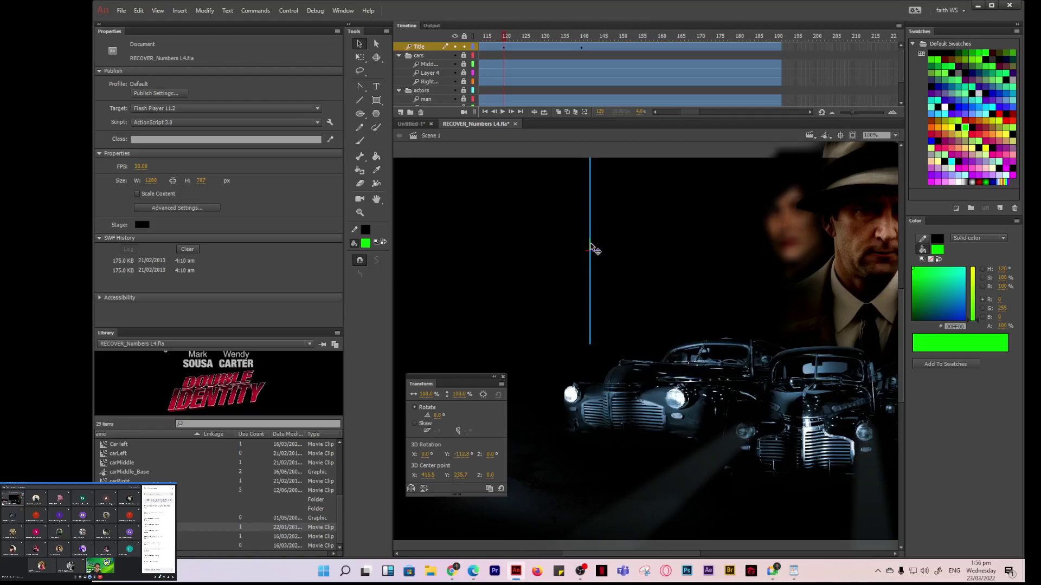
{"action": "left_click", "coordinate": [460, 455]}
{"action": "type", "text": "-100"}
{"action": "key", "text": "Return"}
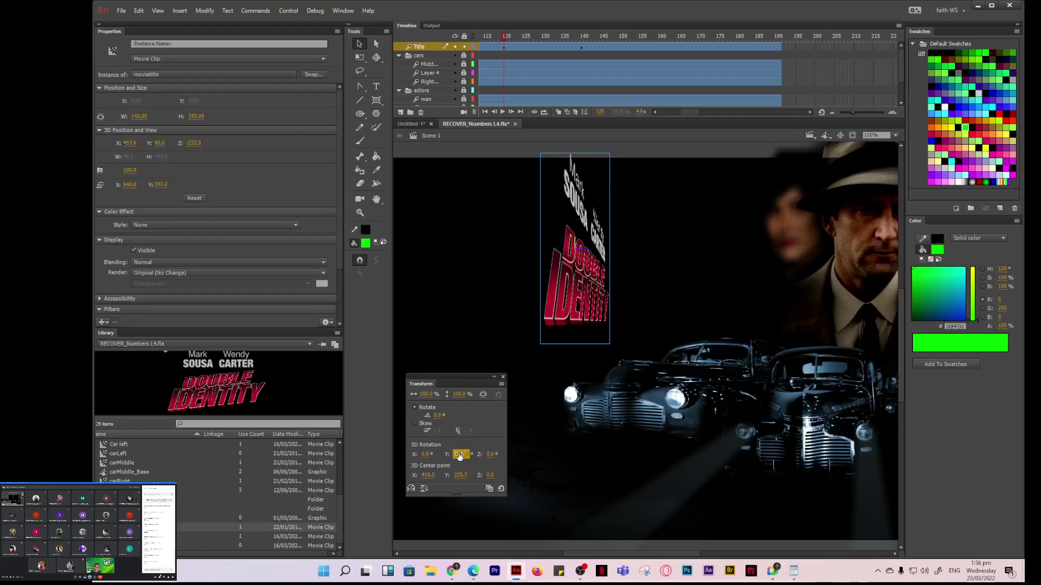
{"action": "left_click_drag", "start_coordinate": [459, 456], "coordinate": [457, 454]}
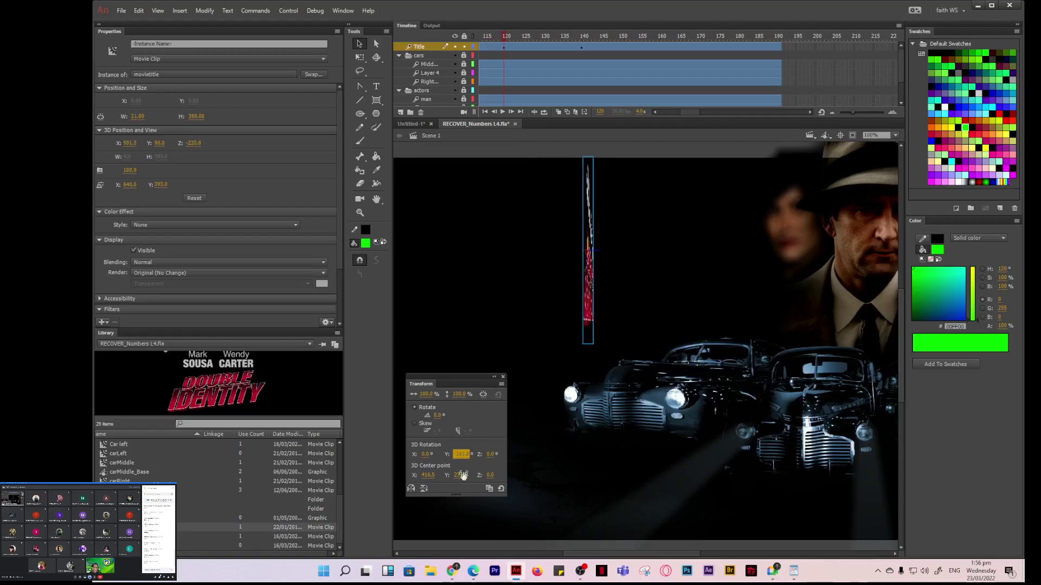
{"action": "left_click", "coordinate": [493, 327]}
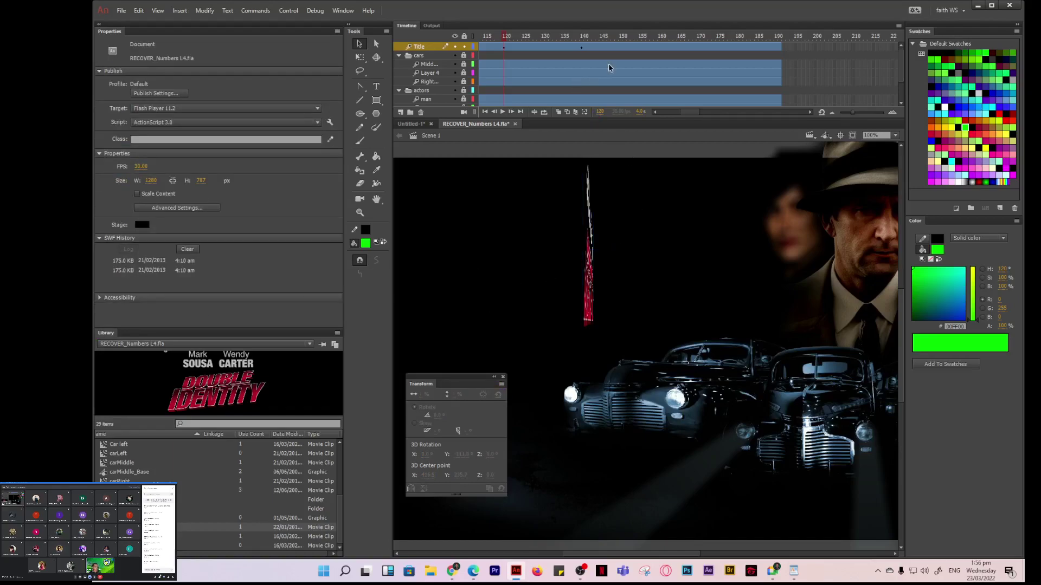
- Enable looped playback with the range ending at about frame 162 and play the title's rotation
{"action": "left_click", "coordinate": [544, 116]}
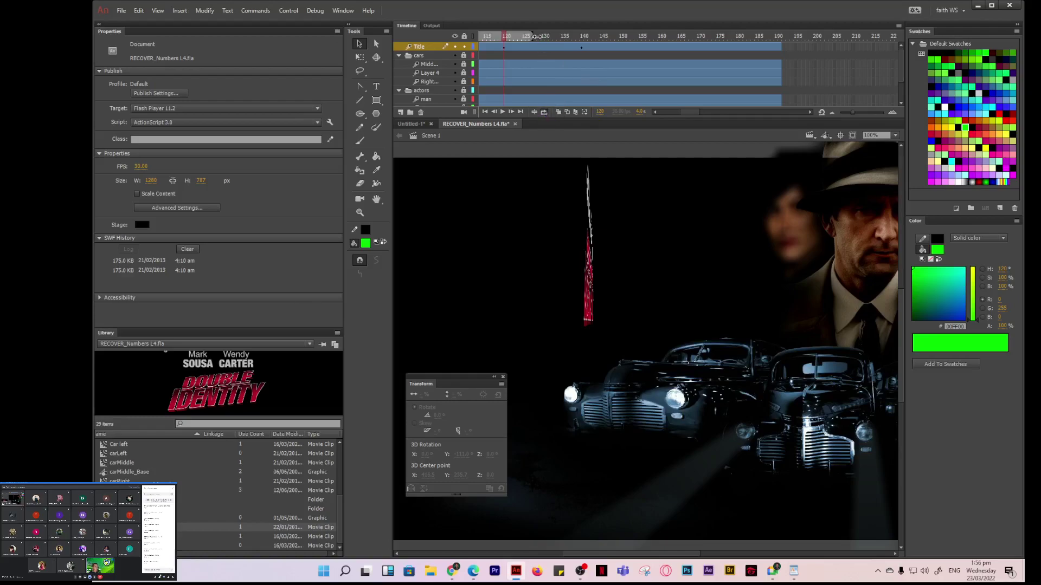
{"action": "mouse_move", "coordinate": [532, 36]}
{"action": "left_mouse_down"}
{"action": "mouse_move", "coordinate": [706, 36]}
{"action": "mouse_move", "coordinate": [607, 45]}
{"action": "mouse_move", "coordinate": [664, 45]}
{"action": "left_mouse_up"}
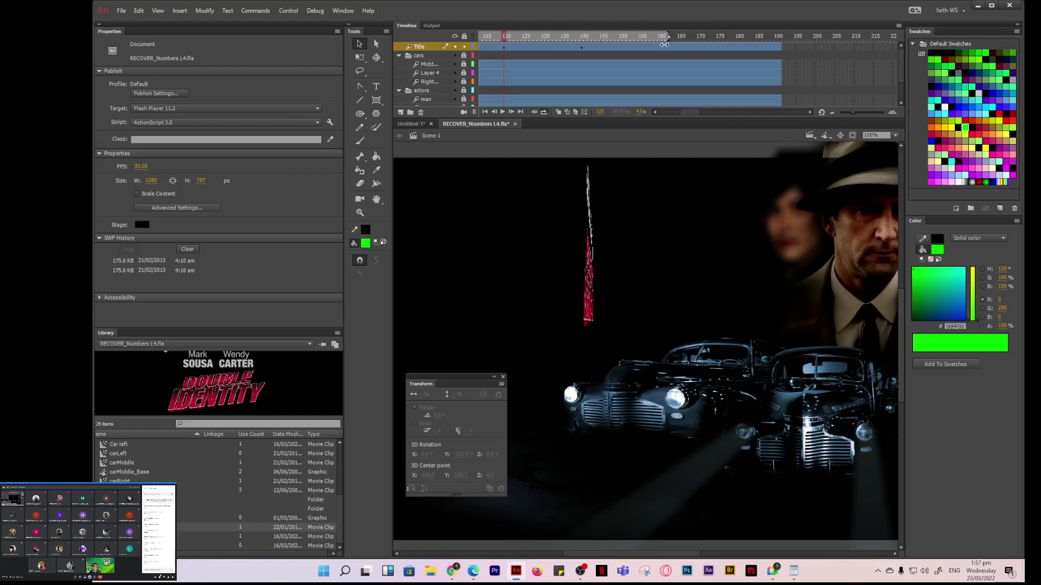
{"action": "left_click", "coordinate": [503, 112]}
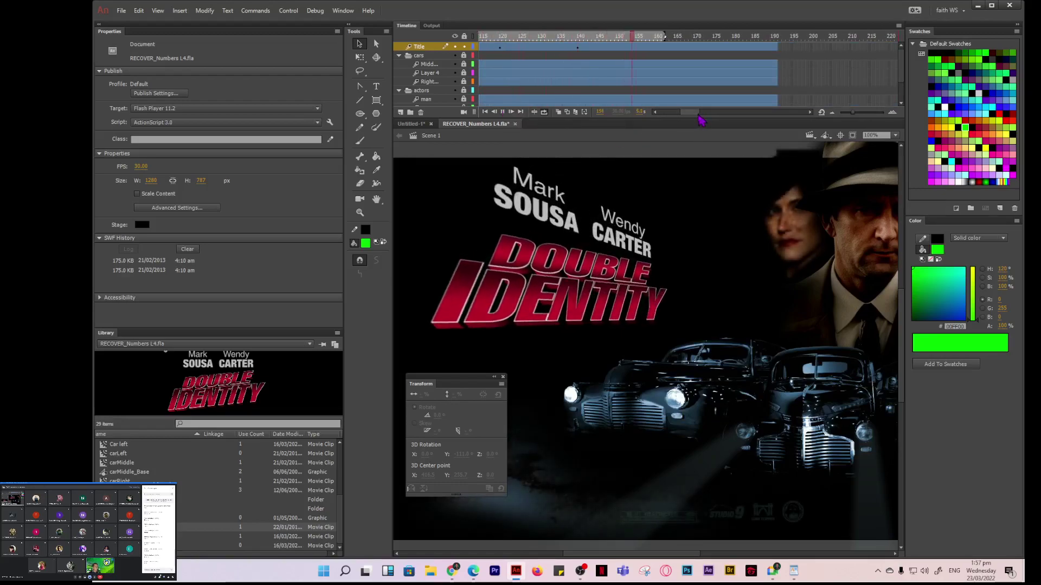
- Extend the loop range back to frame 1 and play the animation from the beginning
{"action": "left_click_drag", "start_coordinate": [705, 114], "coordinate": [687, 114]}
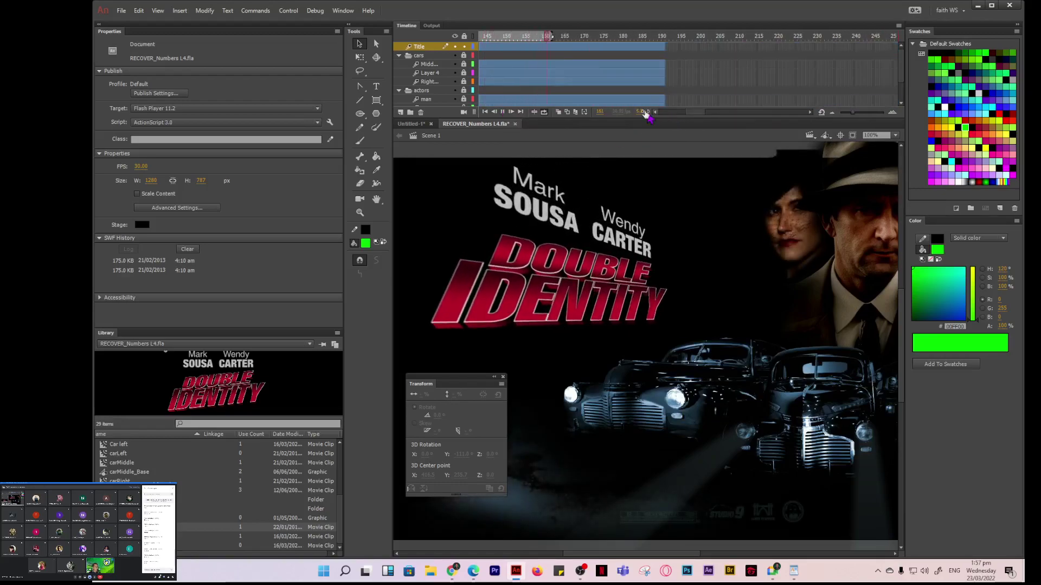
{"action": "left_click_drag", "start_coordinate": [697, 112], "coordinate": [679, 121]}
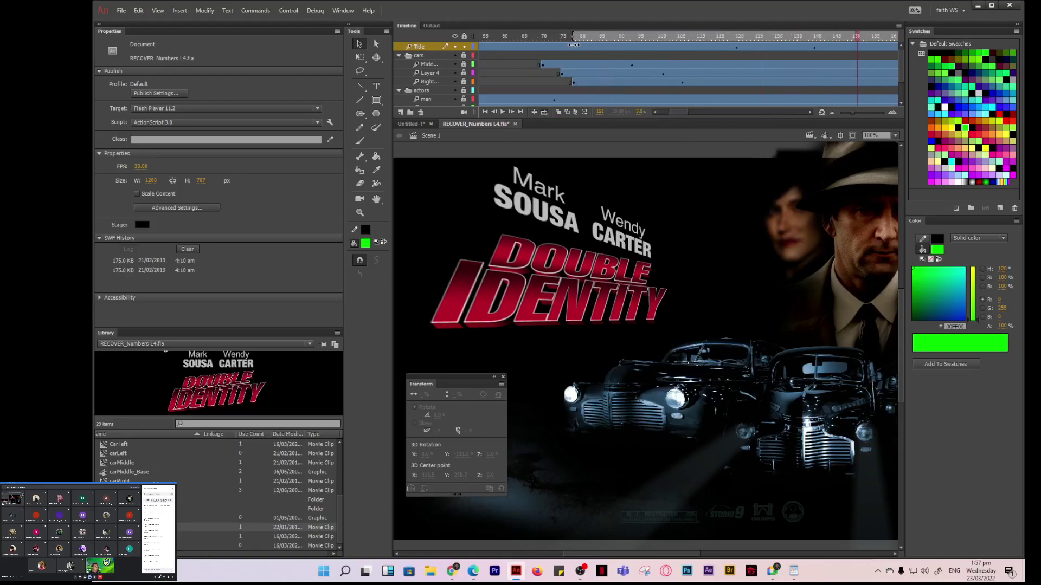
{"action": "left_click_drag", "start_coordinate": [670, 113], "coordinate": [659, 113]}
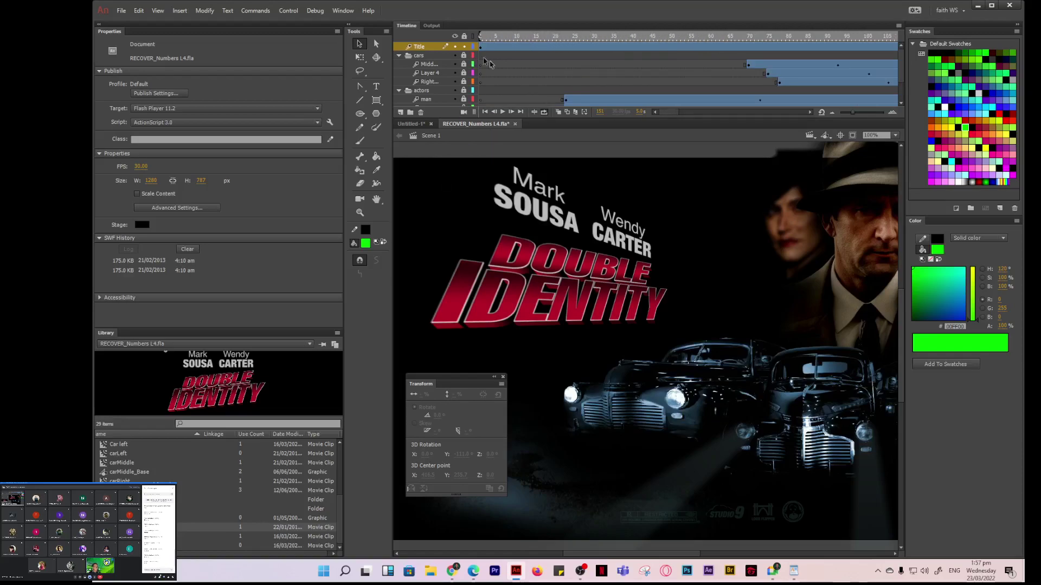
{"action": "left_click", "coordinate": [503, 112]}
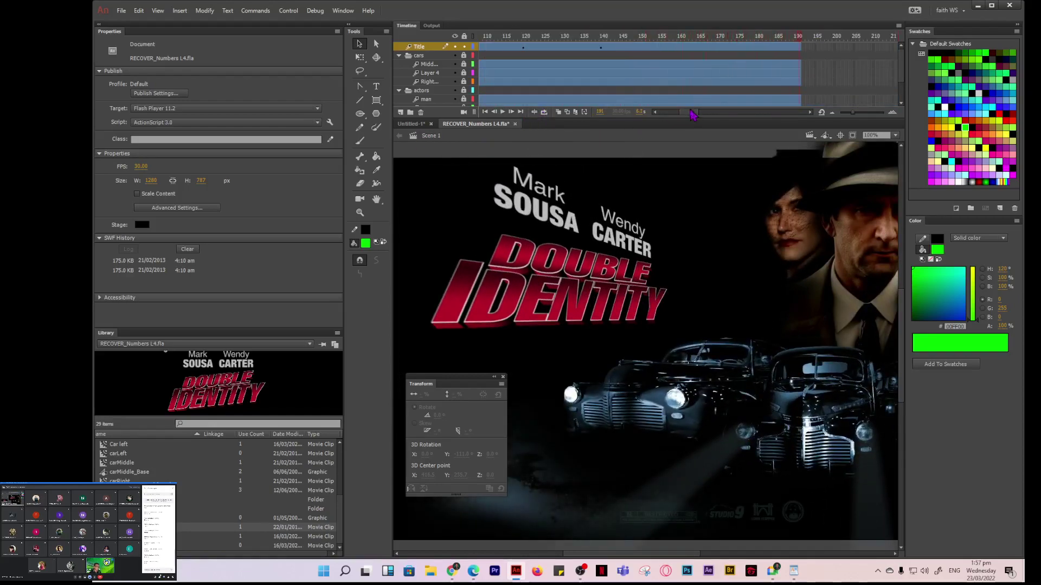
- Move the start of the Title layer's tween span to frame 30
{"action": "mouse_move", "coordinate": [696, 112]}
{"action": "left_mouse_down"}
{"action": "mouse_move", "coordinate": [658, 112]}
{"action": "mouse_move", "coordinate": [685, 113]}
{"action": "left_mouse_up"}
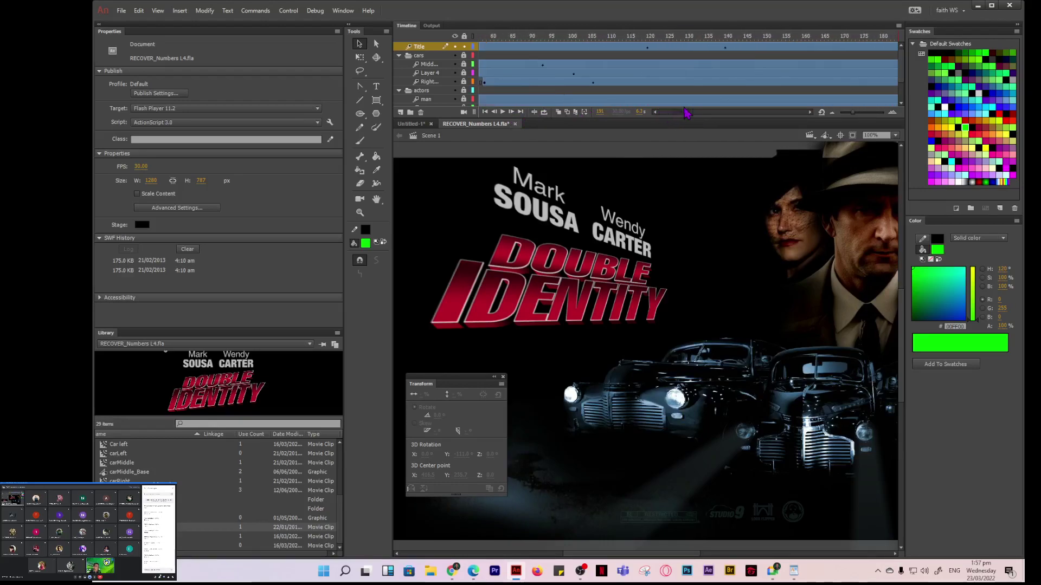
{"action": "left_click", "coordinate": [648, 50]}
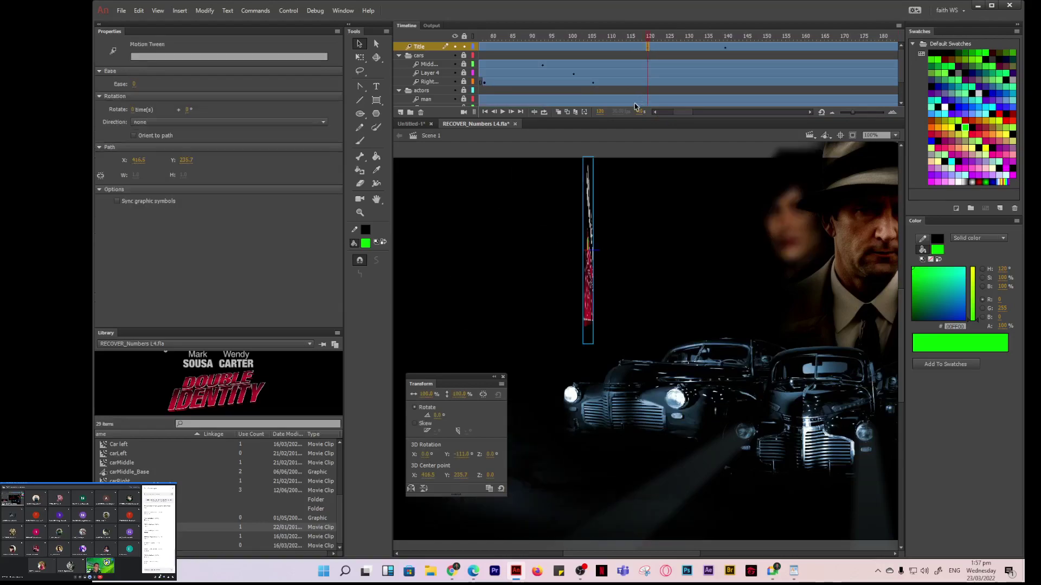
{"action": "left_click_drag", "start_coordinate": [681, 113], "coordinate": [653, 120]}
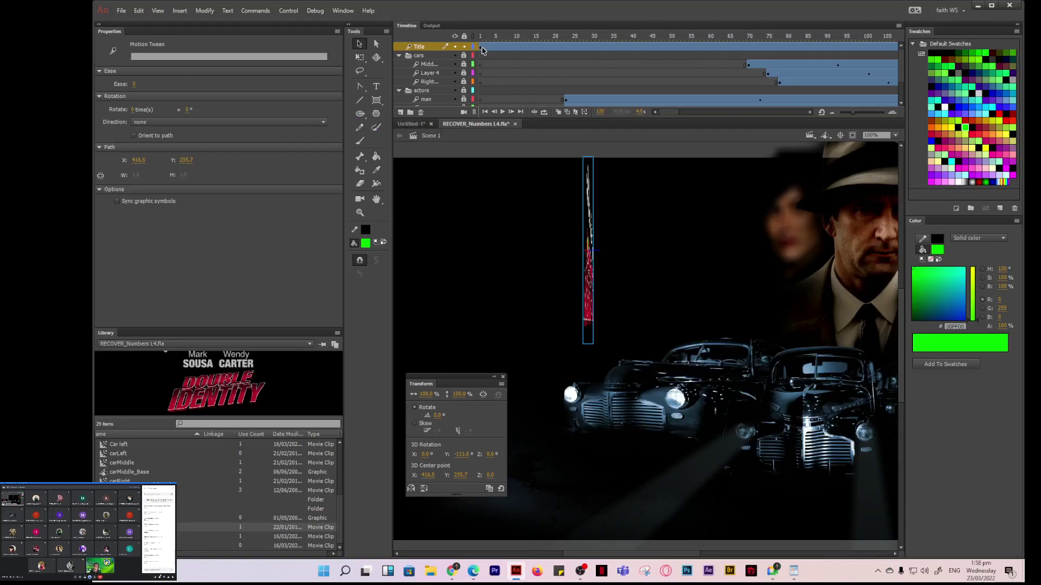
{"action": "left_click_drag", "start_coordinate": [481, 47], "coordinate": [594, 48]}
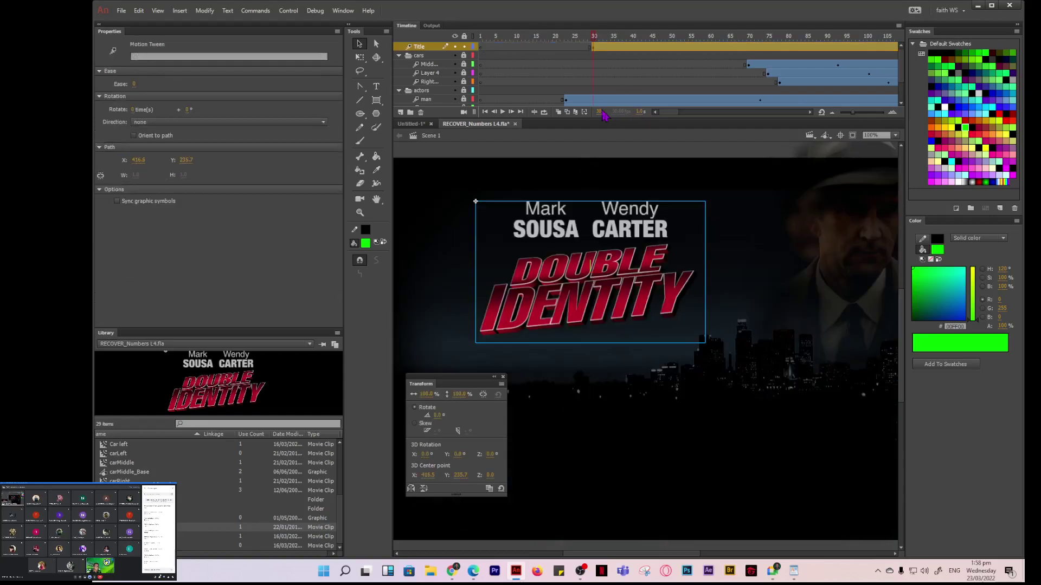
- Move the Title layer's edge-on keyframe from frame 131 back to about frame 121
{"action": "mouse_move", "coordinate": [672, 113]}
{"action": "left_mouse_down"}
{"action": "mouse_move", "coordinate": [695, 115]}
{"action": "mouse_move", "coordinate": [684, 117]}
{"action": "left_mouse_up"}
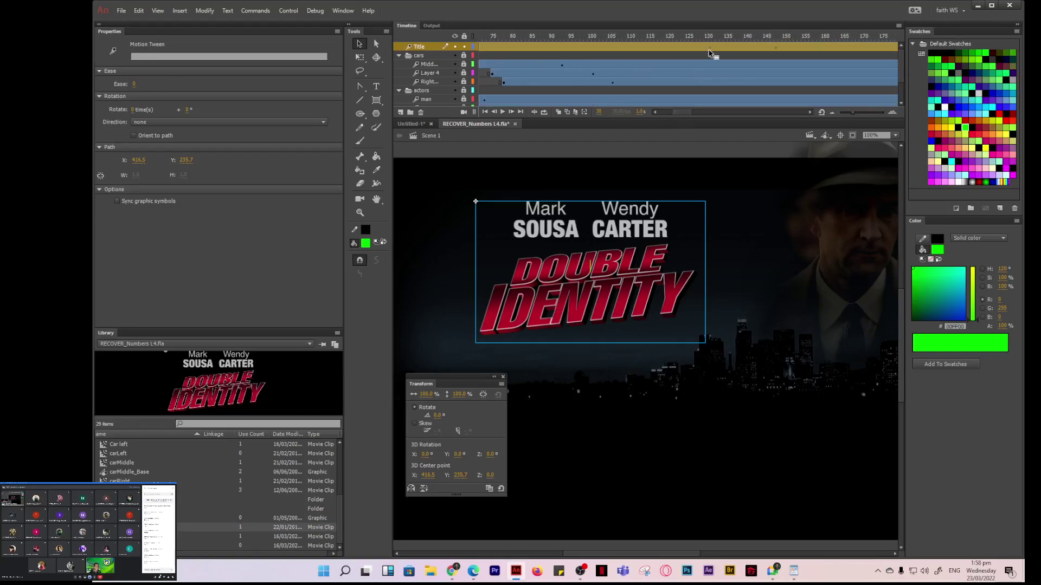
{"action": "left_click", "coordinate": [712, 53]}
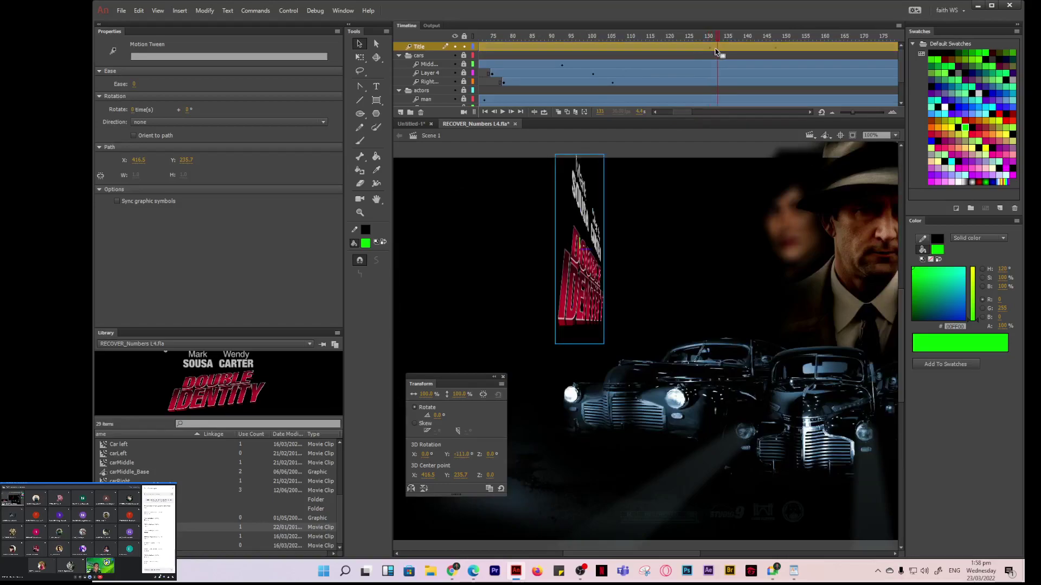
{"action": "left_click", "coordinate": [714, 54]}
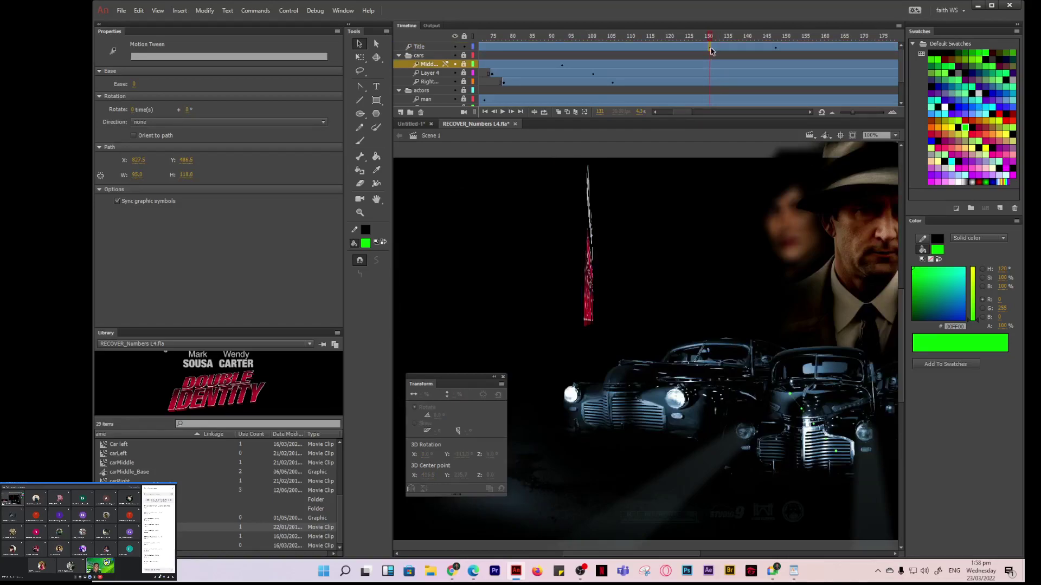
{"action": "left_click", "coordinate": [712, 49]}
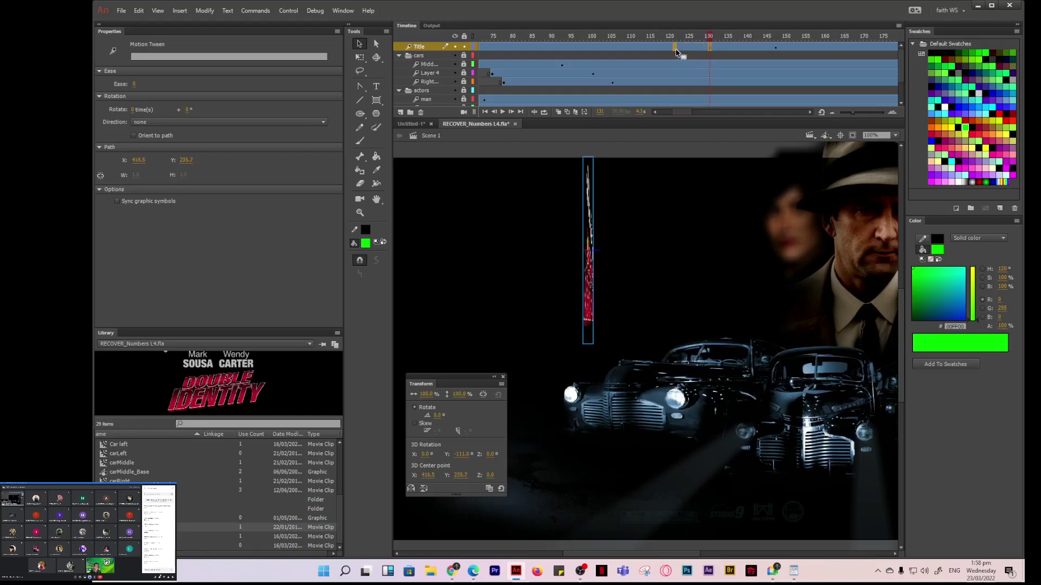
{"action": "left_click", "coordinate": [670, 51]}
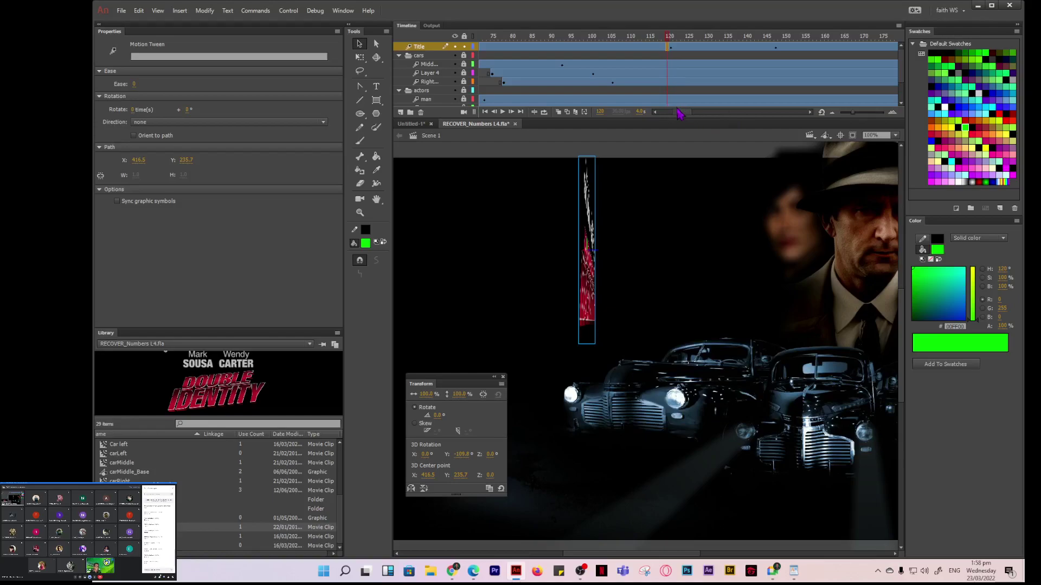
- Try removing the motion from the Title layer's tween span, and undo the removal
{"action": "left_click_drag", "start_coordinate": [683, 112], "coordinate": [668, 112]}
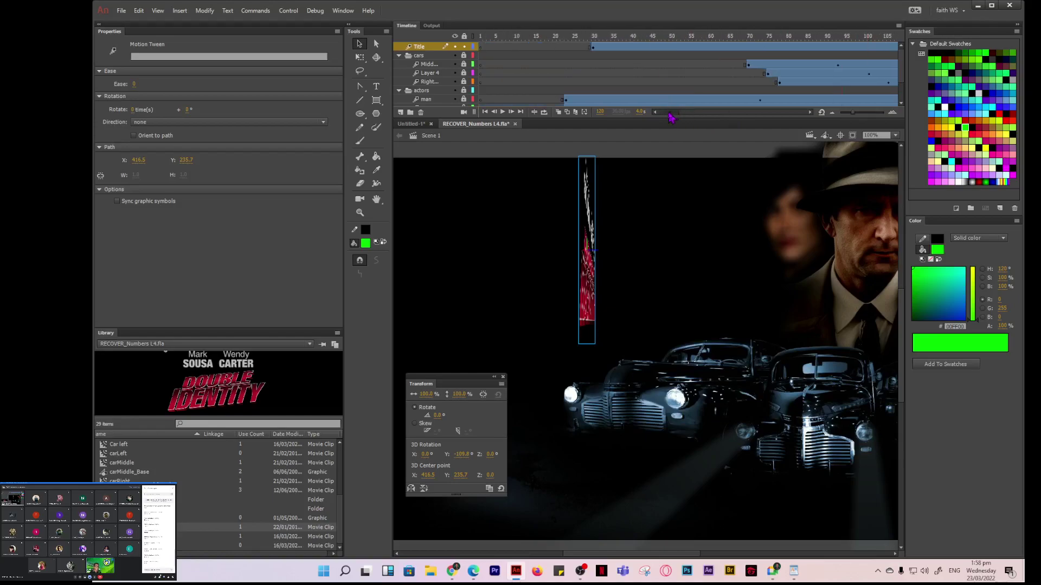
{"action": "left_click", "coordinate": [594, 48]}
{"action": "right_click", "coordinate": [624, 50]}
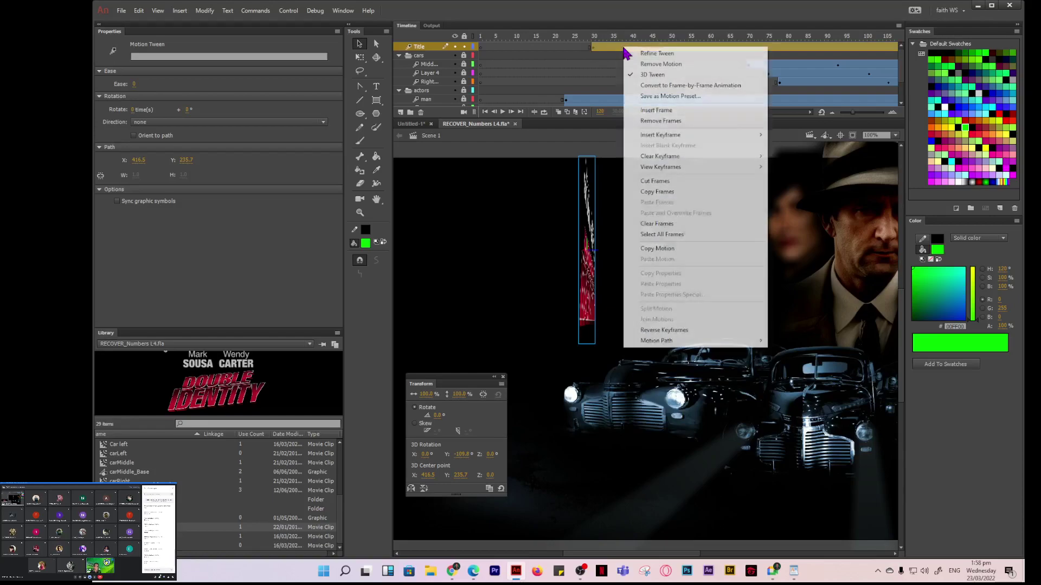
{"action": "left_click", "coordinate": [664, 64]}
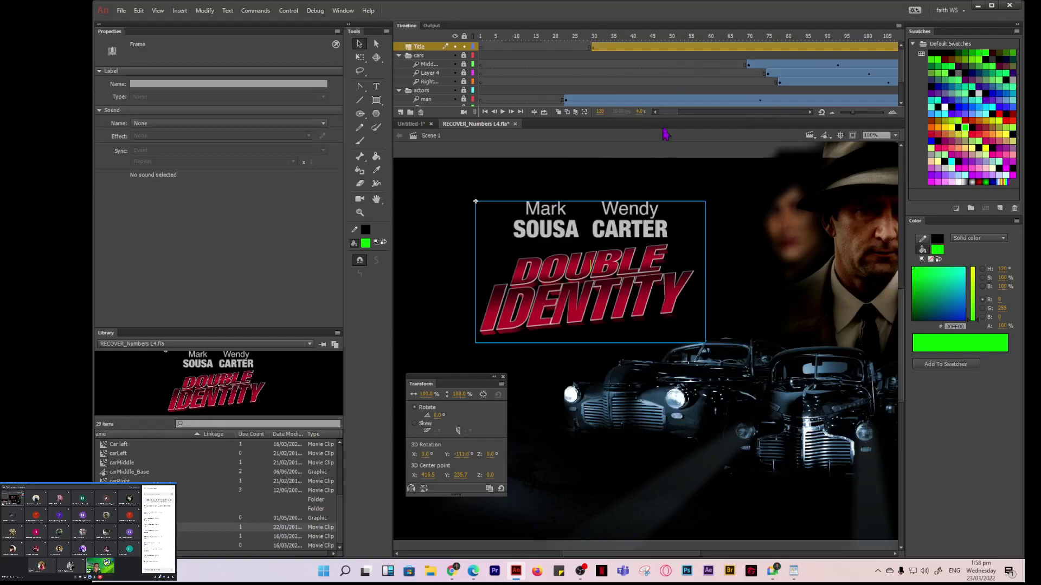
{"action": "mouse_move", "coordinate": [669, 115]}
{"action": "left_mouse_down"}
{"action": "mouse_move", "coordinate": [687, 115]}
{"action": "mouse_move", "coordinate": [673, 121]}
{"action": "left_mouse_up"}
{"action": "key", "text": "ctrl+z"}
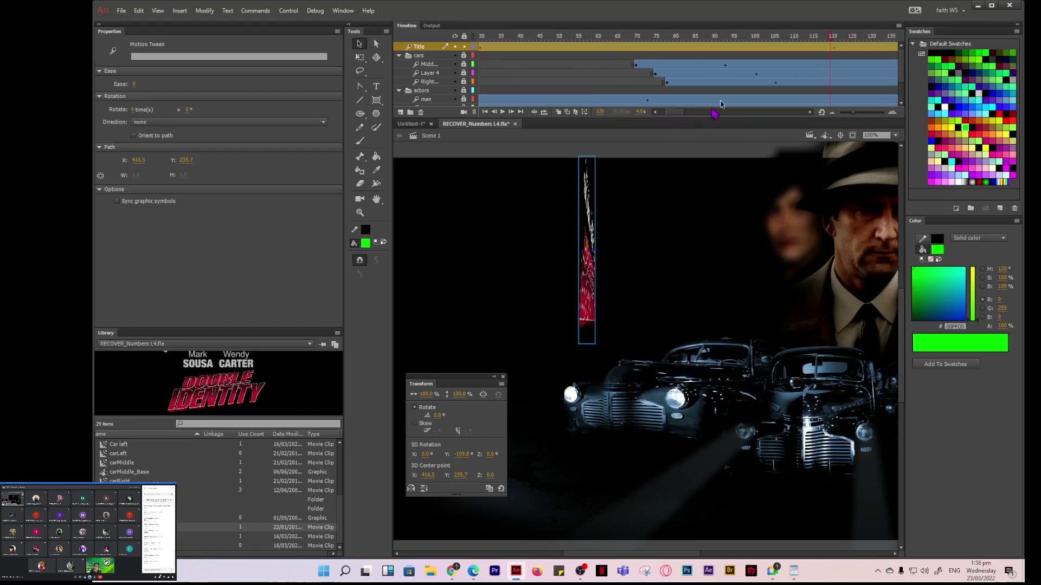
{"action": "left_click", "coordinate": [802, 56]}
{"action": "left_click", "coordinate": [802, 56]}
{"action": "left_click", "coordinate": [832, 48]}
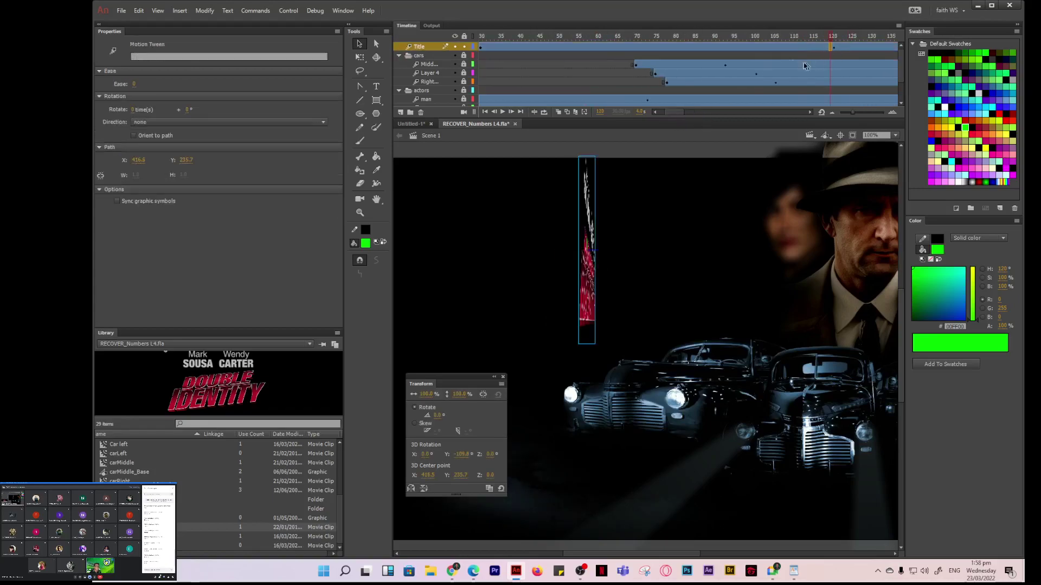
{"action": "left_click_drag", "start_coordinate": [684, 118], "coordinate": [672, 118]}
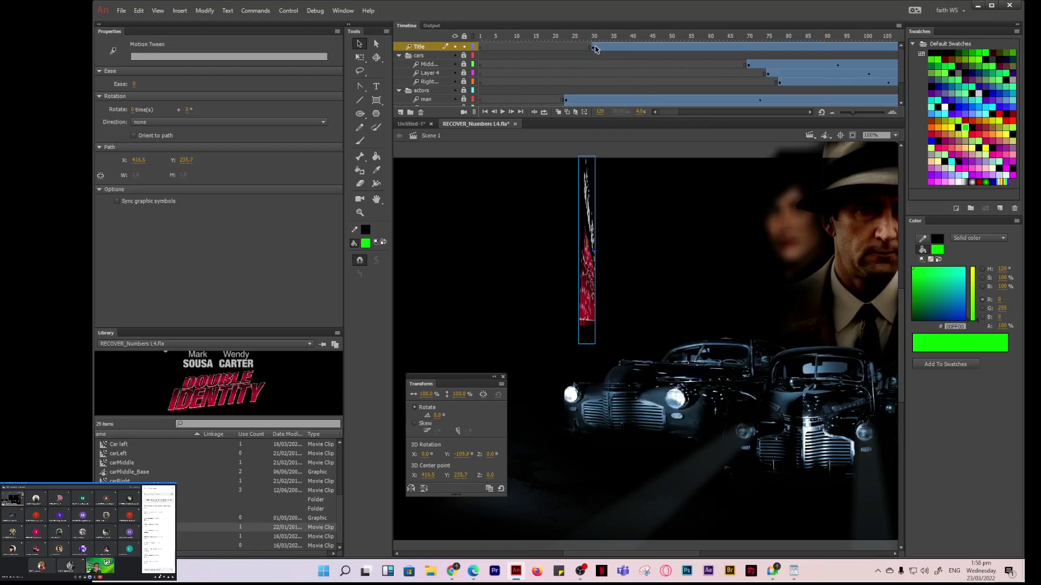
{"action": "left_click", "coordinate": [594, 49]}
{"action": "mouse_move", "coordinate": [663, 118]}
{"action": "left_mouse_down"}
{"action": "mouse_move", "coordinate": [688, 118]}
{"action": "mouse_move", "coordinate": [668, 119]}
{"action": "left_mouse_up"}
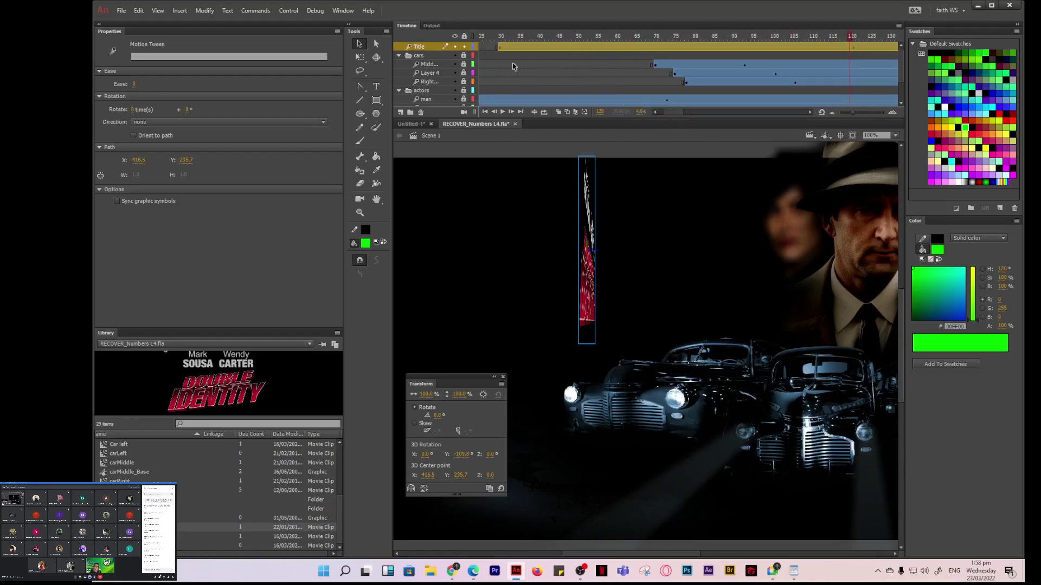
- Move the start of the Title layer's tween span from frame 30 to frame 120
{"action": "left_click", "coordinate": [513, 65]}
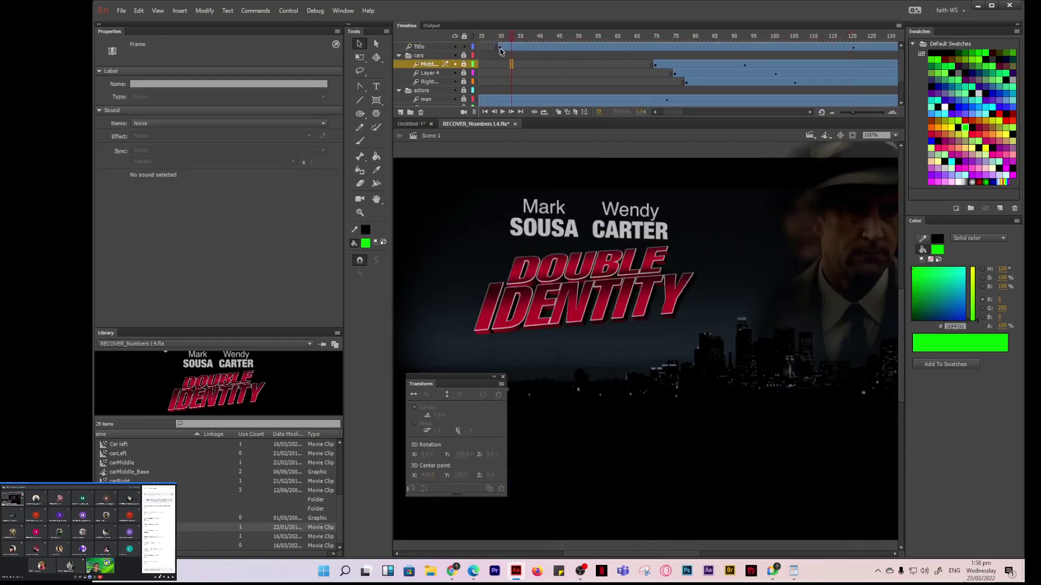
{"action": "left_click", "coordinate": [499, 47]}
{"action": "left_click_drag", "start_coordinate": [500, 51], "coordinate": [850, 52]}
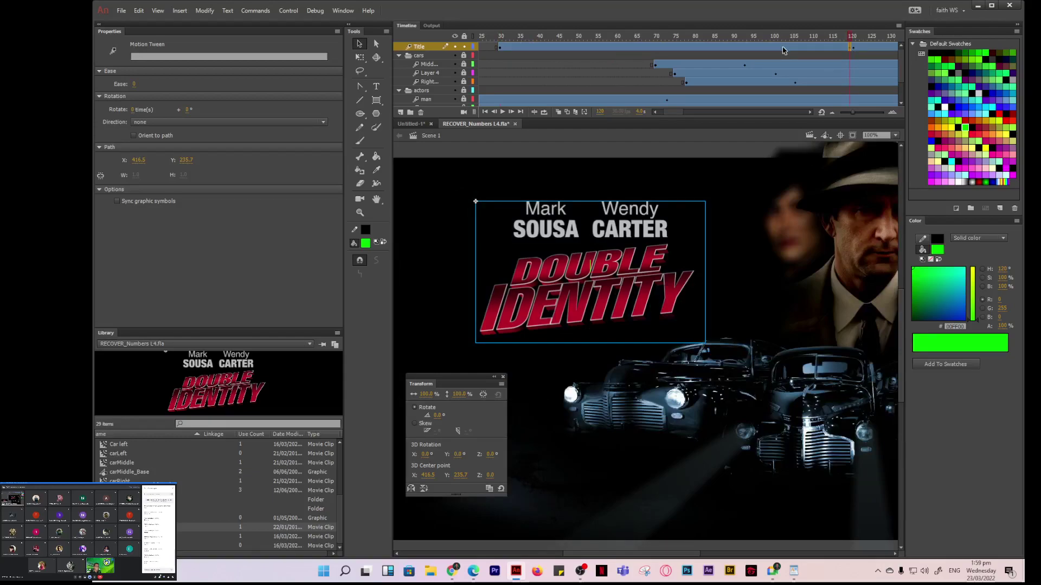
{"action": "left_click", "coordinate": [848, 49]}
{"action": "left_click_drag", "start_coordinate": [499, 46], "coordinate": [830, 52]}
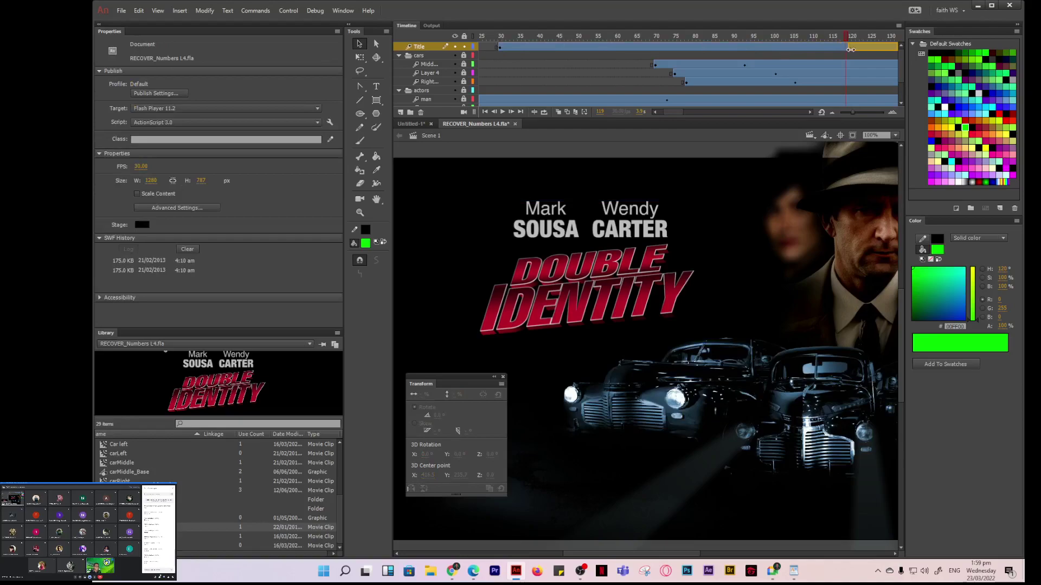
{"action": "left_click", "coordinate": [854, 49]}
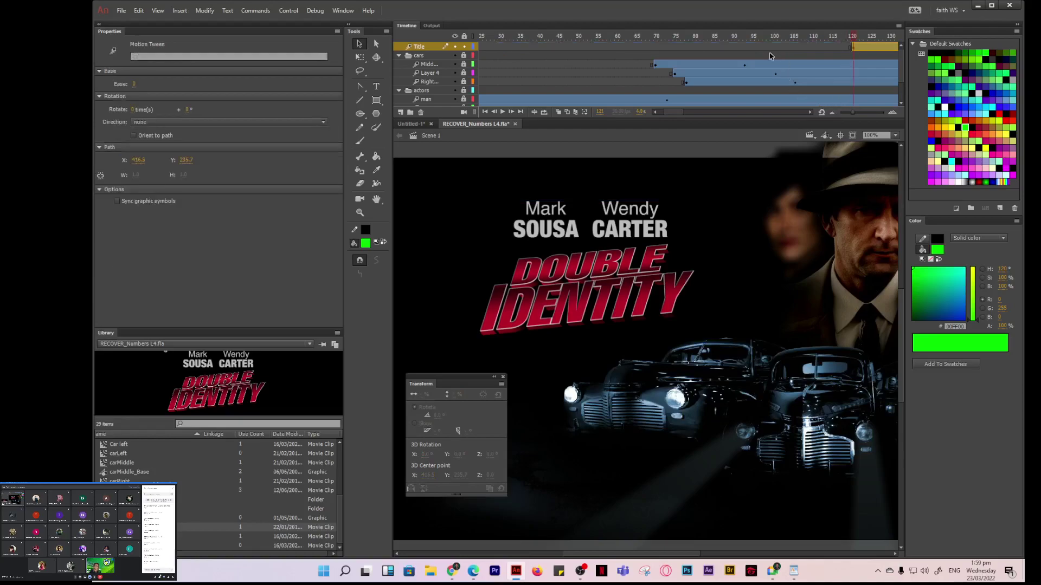
- At frame 120, rotate the movie title around its Y axis so that it stands almost edge-on
{"action": "mouse_move", "coordinate": [669, 114]}
{"action": "left_mouse_down"}
{"action": "mouse_move", "coordinate": [707, 116]}
{"action": "mouse_move", "coordinate": [707, 128]}
{"action": "mouse_move", "coordinate": [679, 130]}
{"action": "left_mouse_up"}
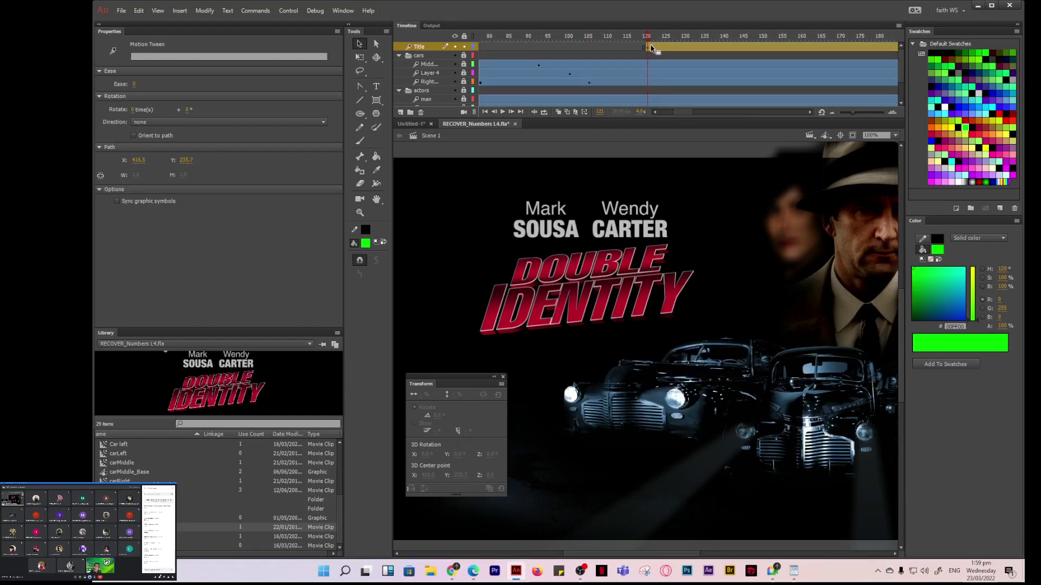
{"action": "left_click", "coordinate": [600, 261]}
{"action": "left_click", "coordinate": [458, 454]}
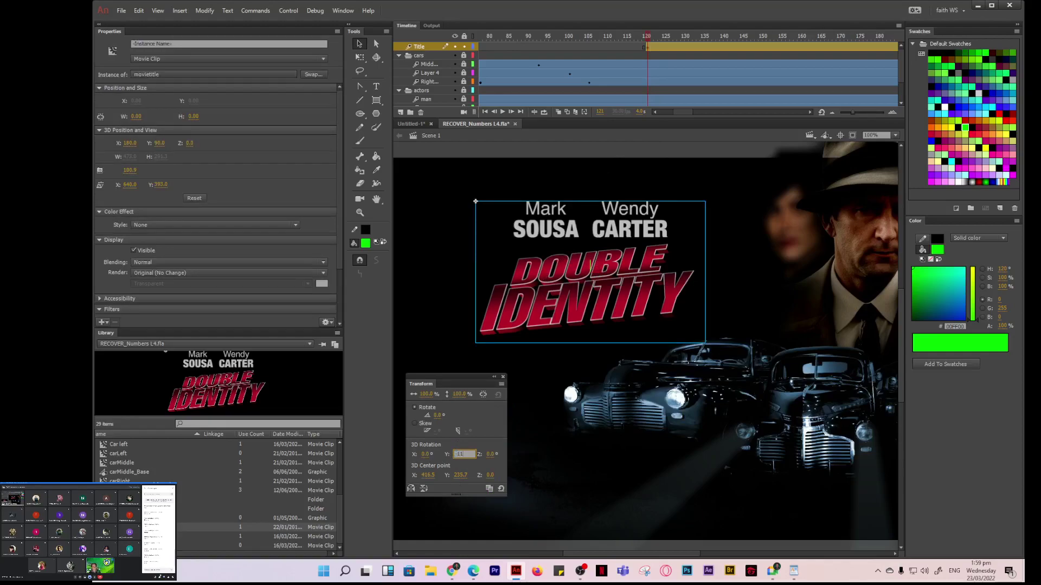
{"action": "key", "text": "Return"}
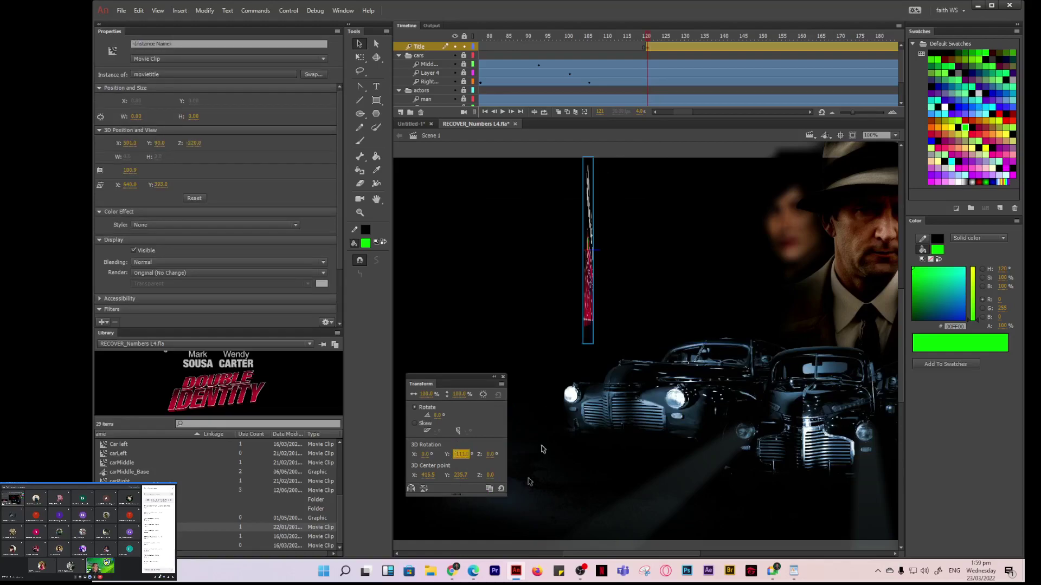
- At frame 140 of the Title layer, set the movie title's 3D Y rotation to -50°
{"action": "left_click", "coordinate": [725, 50]}
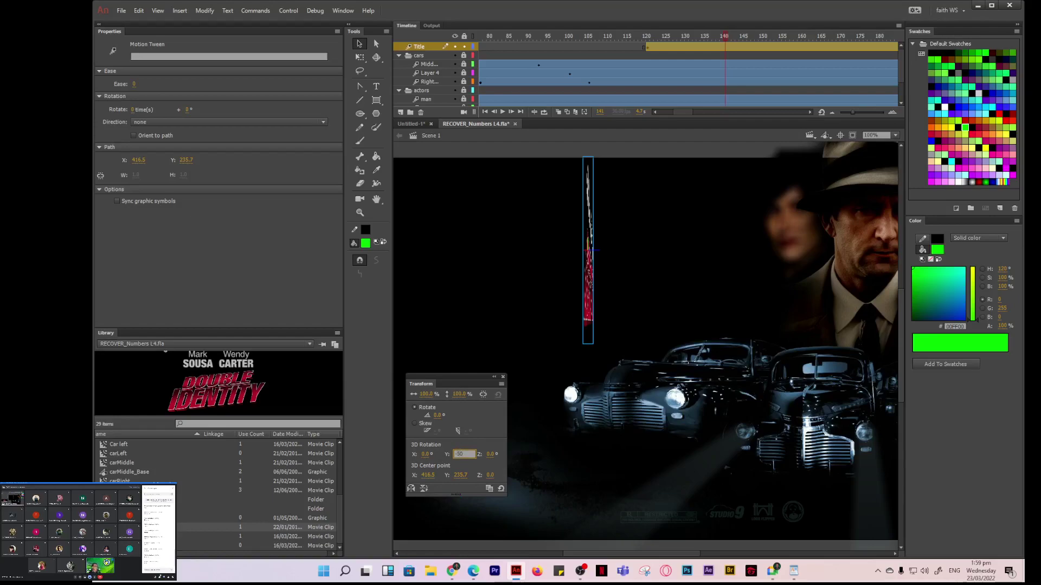
{"action": "type", "text": "0"}
{"action": "key", "text": "Return"}
{"action": "left_click", "coordinate": [461, 454]}
{"action": "type", "text": "-50"}
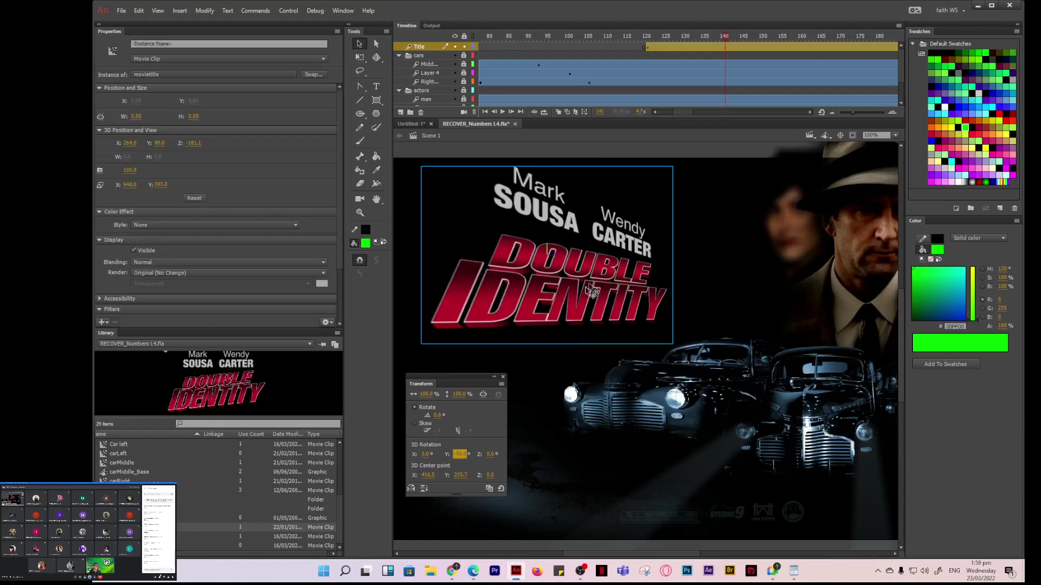
{"action": "left_click", "coordinate": [698, 154]}
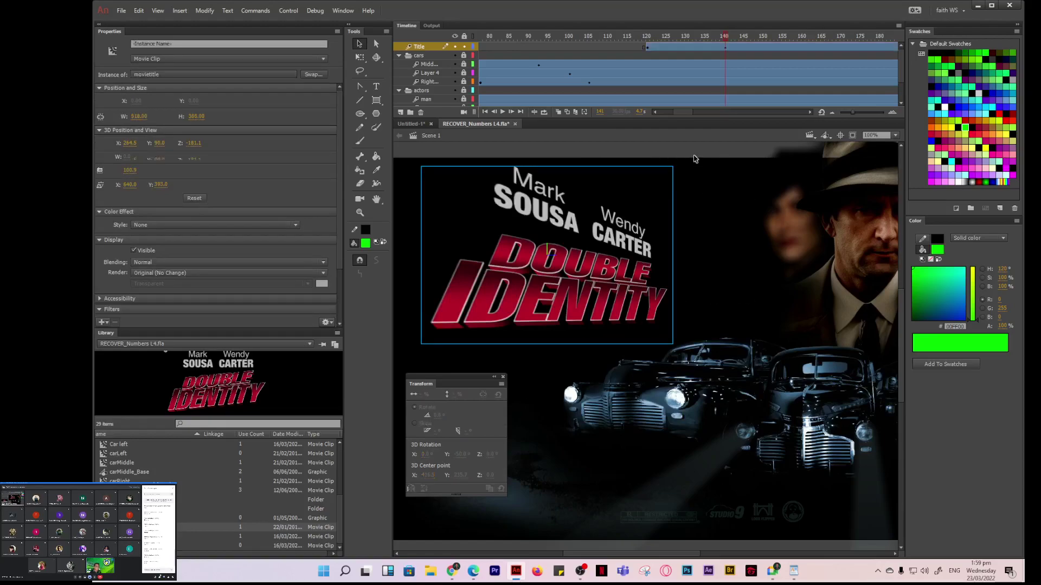
- Turn on loop playback and play the animation from the first frame
{"action": "left_click_drag", "start_coordinate": [728, 37], "coordinate": [798, 40]}
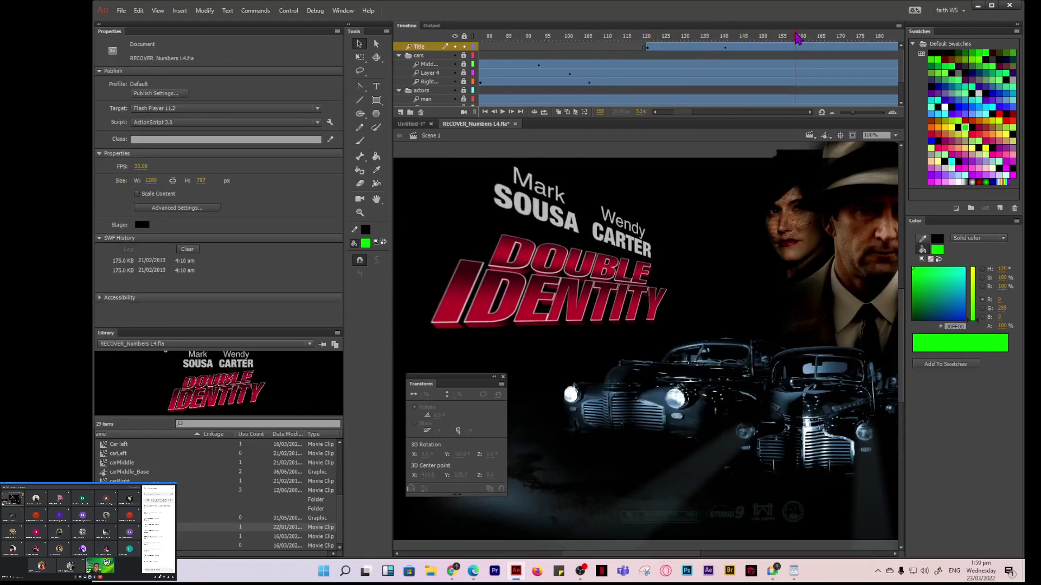
{"action": "left_click", "coordinate": [545, 112]}
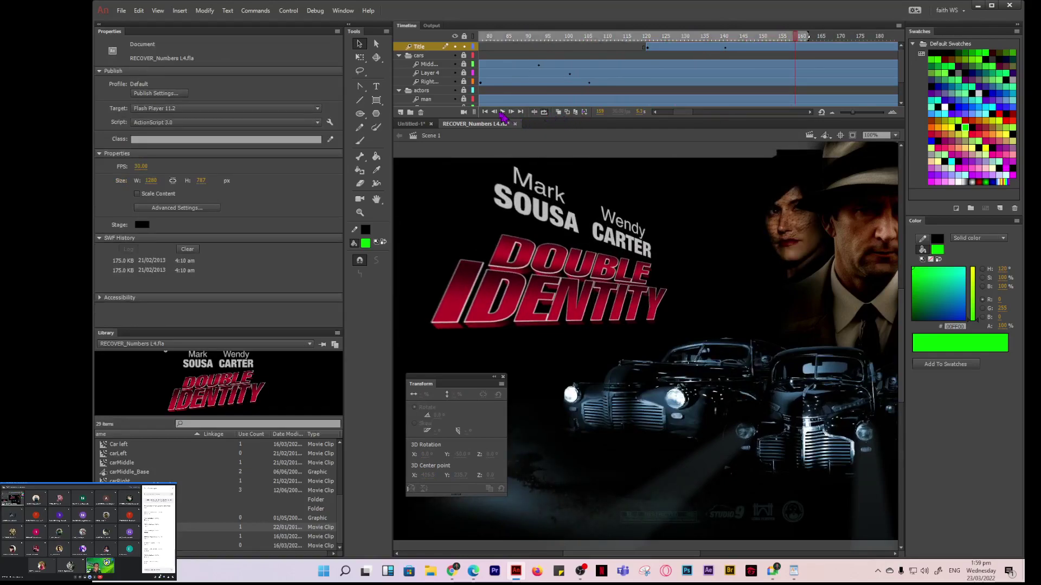
{"action": "left_click", "coordinate": [485, 112]}
{"action": "left_click", "coordinate": [503, 113]}
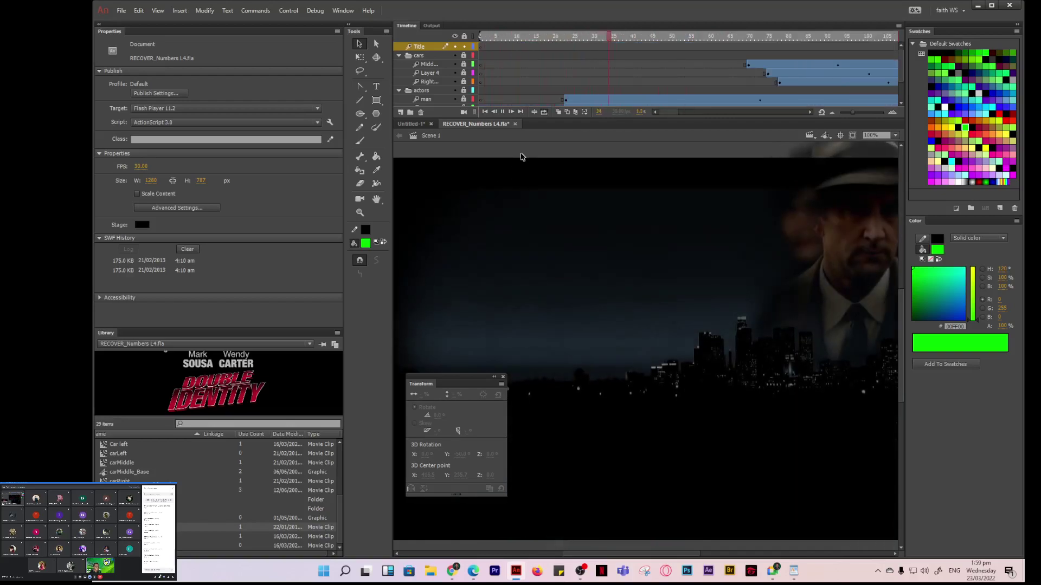
- Test the movie in a separate preview window and close the preview
{"action": "left_click", "coordinate": [269, 11]}
{"action": "mouse_move", "coordinate": [288, 10]}
{"action": "left_click", "coordinate": [308, 81]}
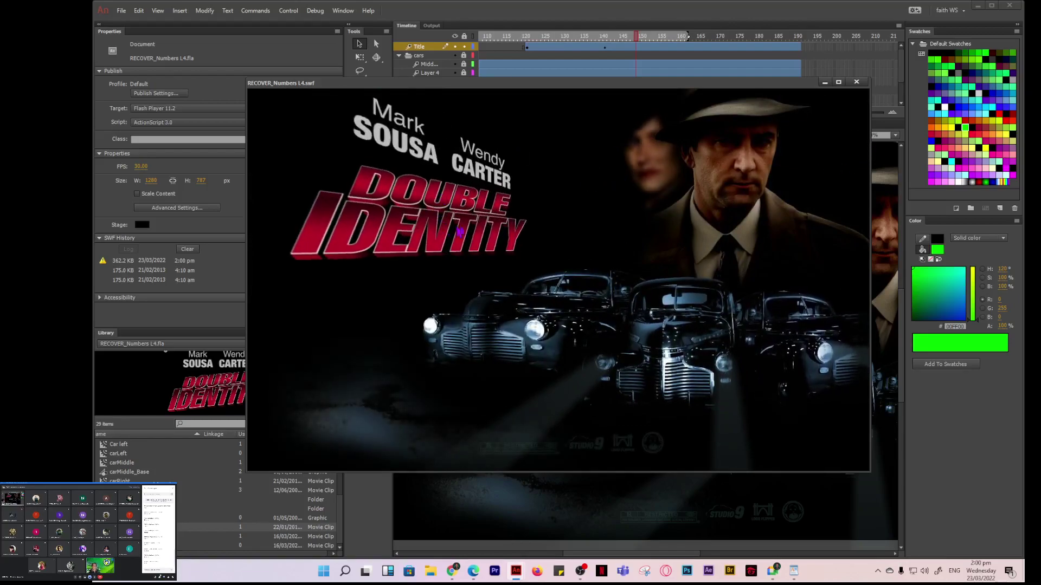
{"action": "left_click", "coordinate": [857, 83]}
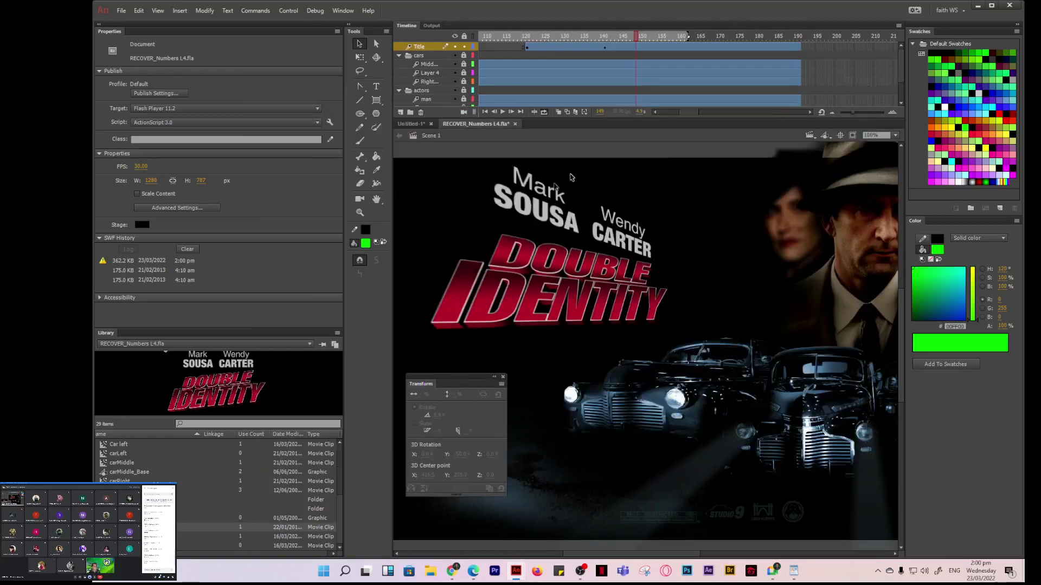
- Close the floating Transform panel
{"action": "left_click", "coordinate": [341, 10]}
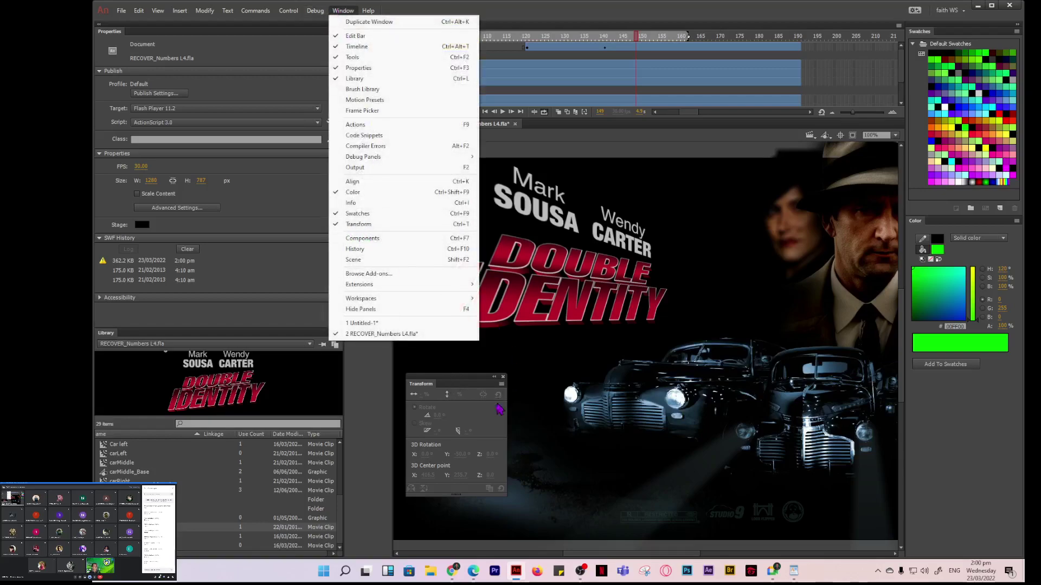
{"action": "left_click", "coordinate": [454, 390]}
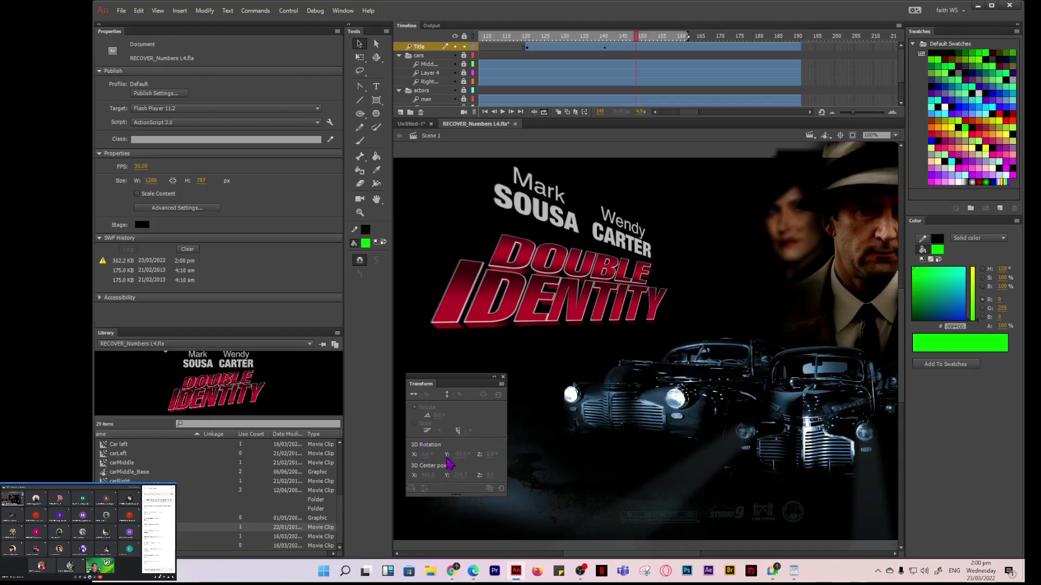
{"action": "left_click", "coordinate": [502, 377]}
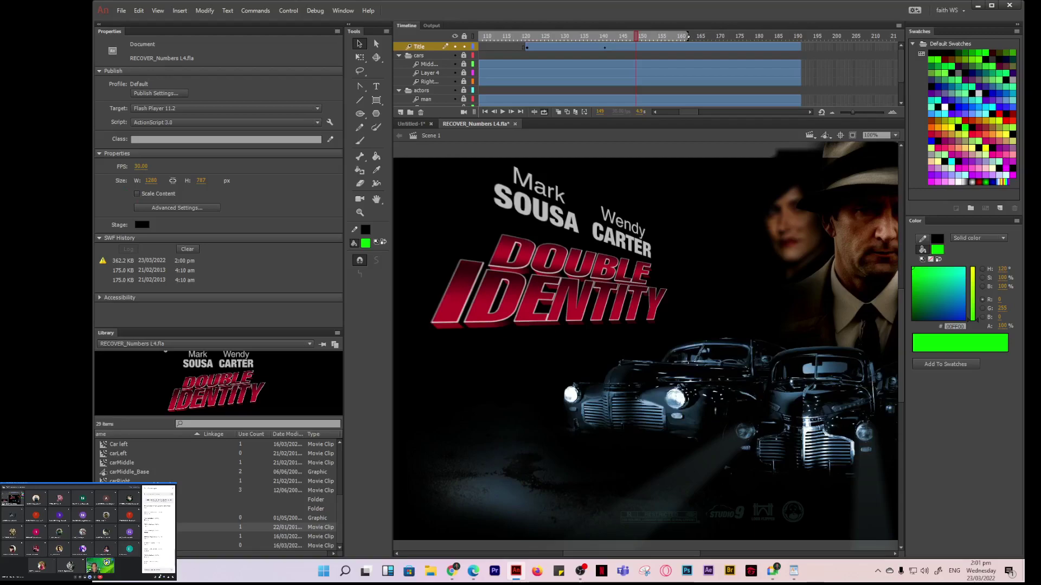
- Play the looping animation with the stage fitted in the window, and stop the playback
{"action": "left_click", "coordinate": [473, 571]}
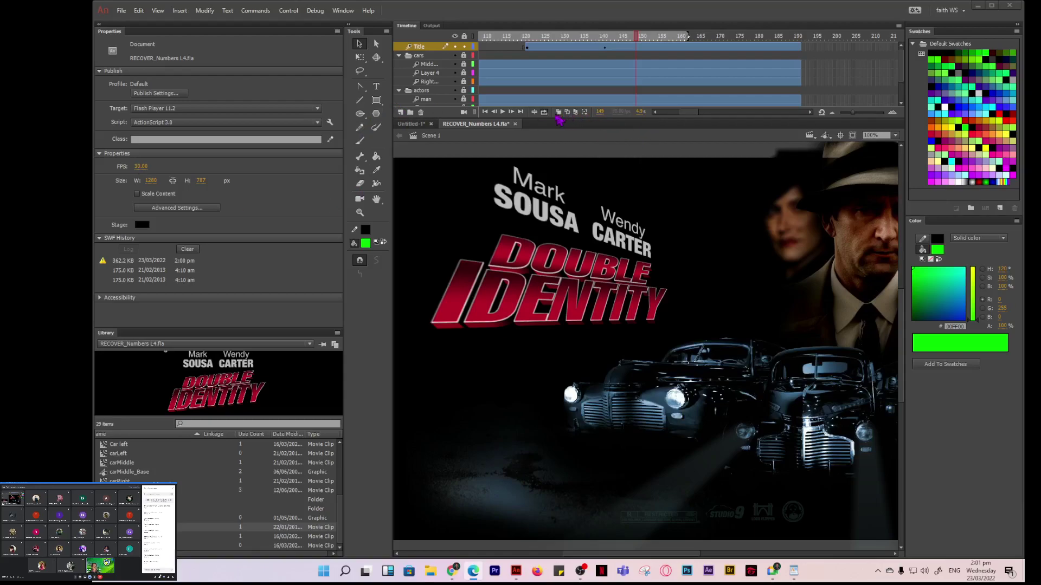
{"action": "left_click", "coordinate": [503, 113]}
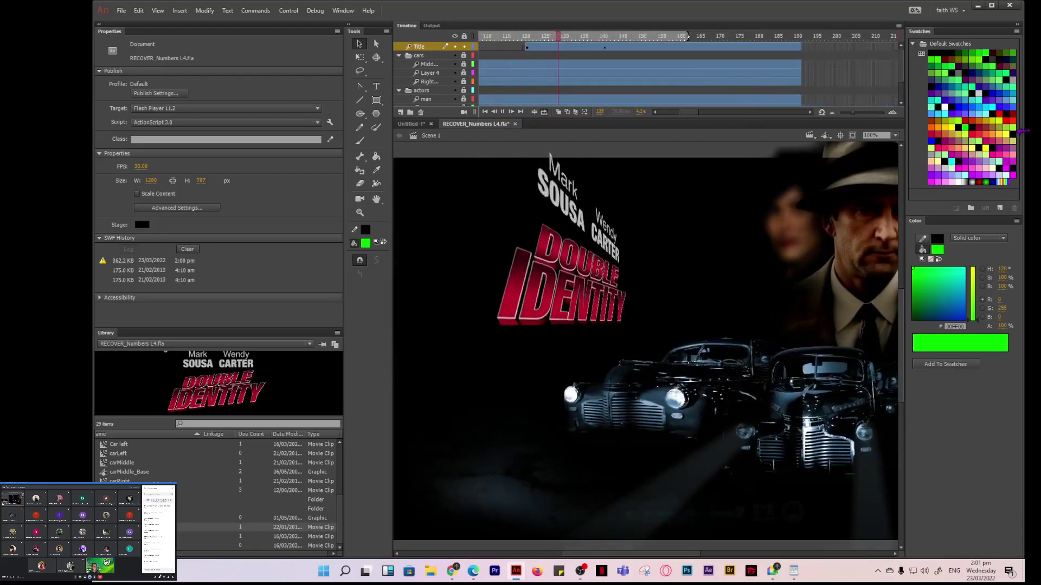
{"action": "left_click", "coordinate": [896, 135]}
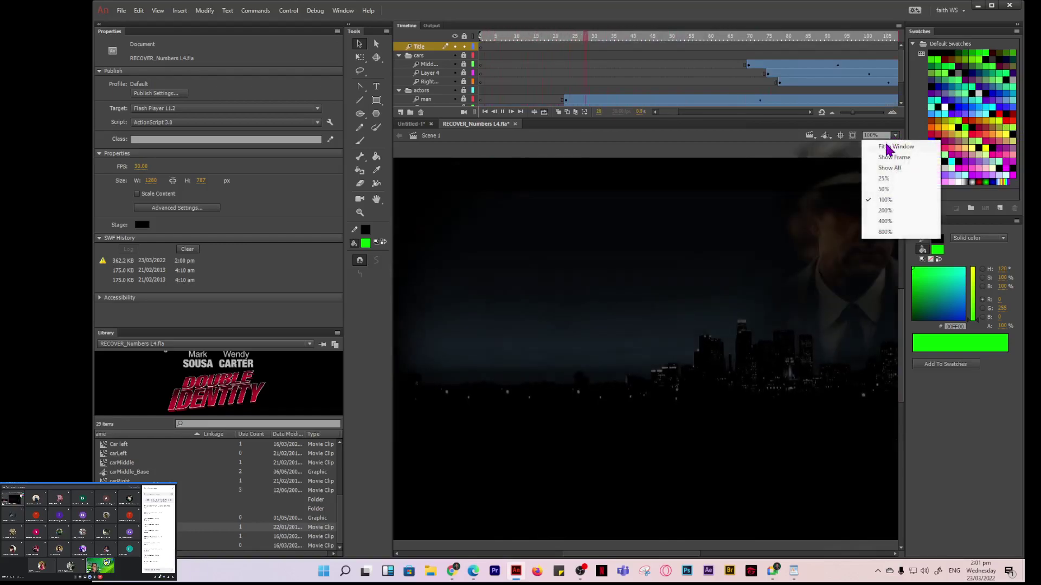
{"action": "left_click", "coordinate": [895, 147]}
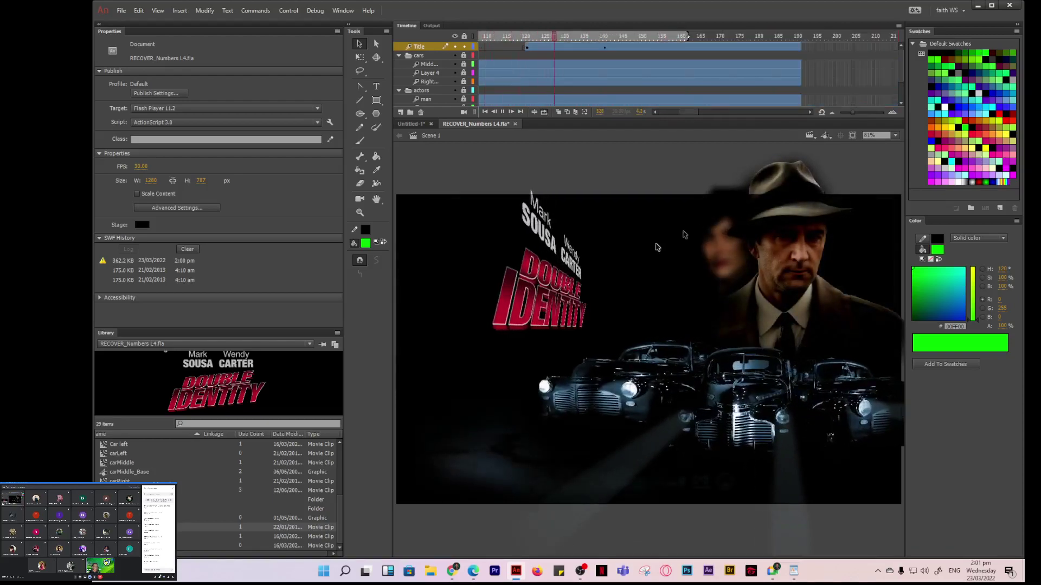
{"action": "left_click", "coordinate": [502, 112]}
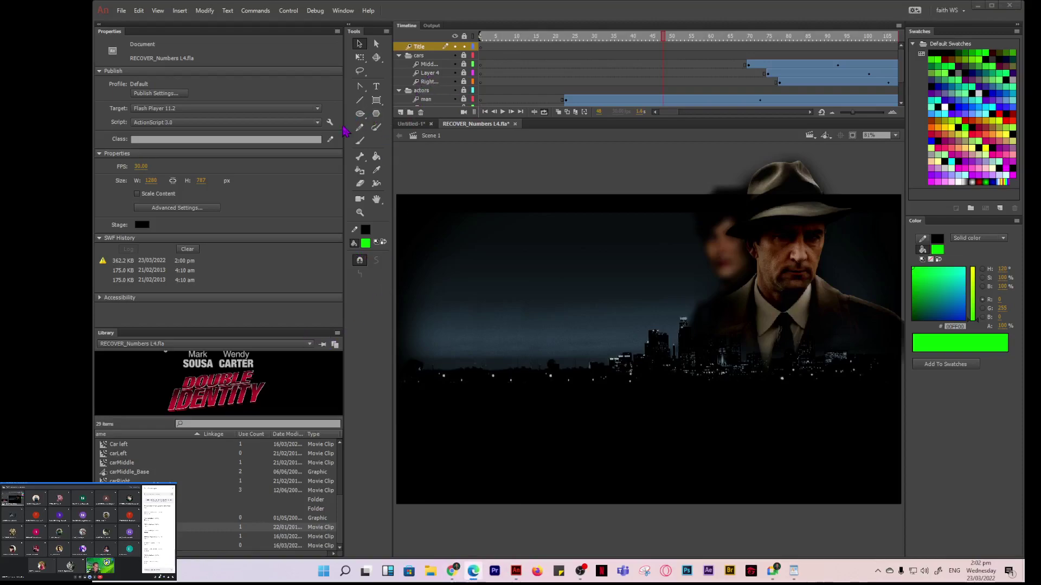
- Open the 04CameraStart document from the 04Start folder of Lesson04 in all-lessons
{"action": "left_click", "coordinate": [121, 11]}
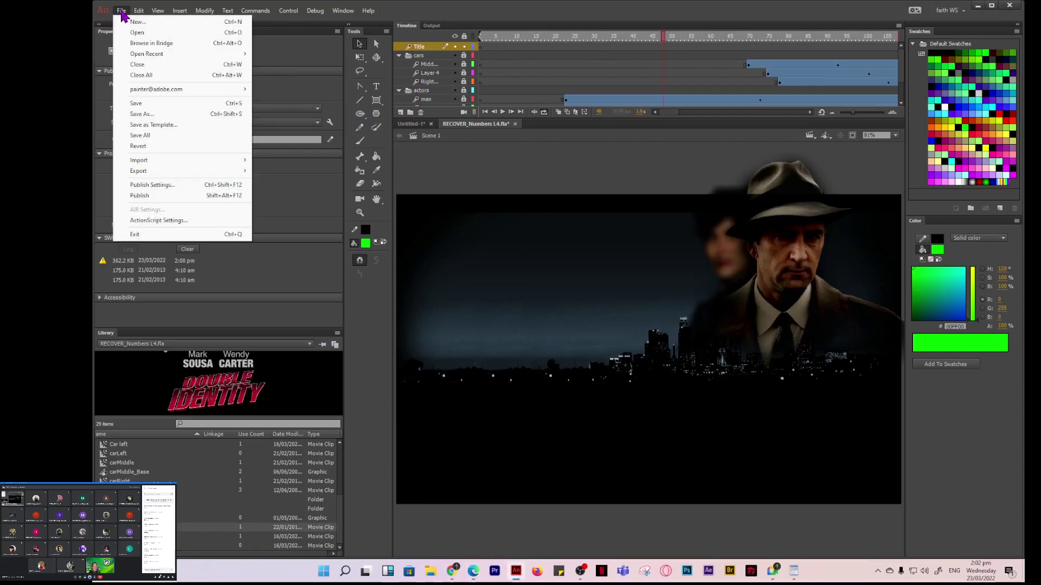
{"action": "left_click", "coordinate": [136, 33]}
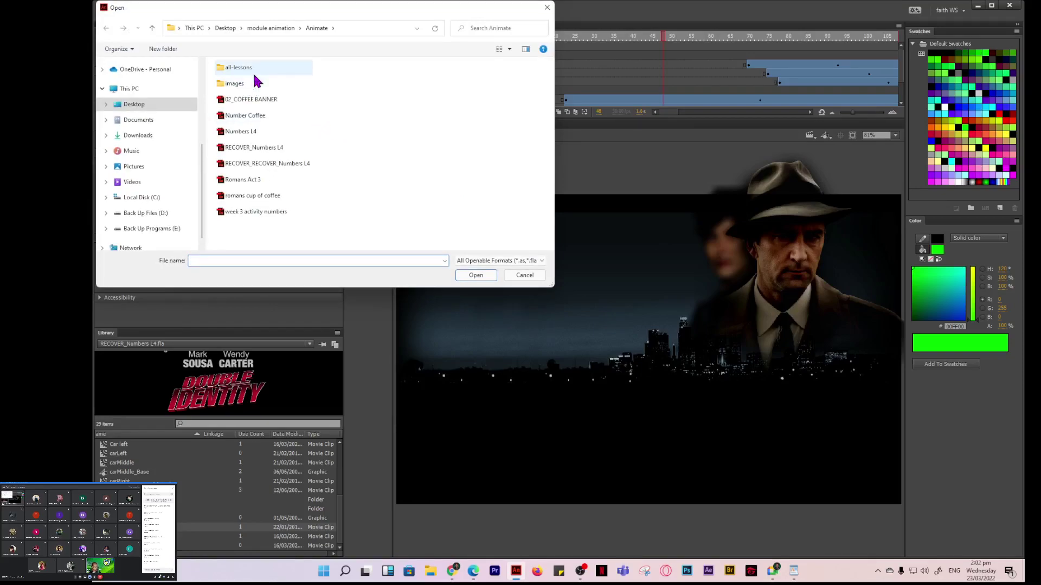
{"action": "double_click", "coordinate": [229, 72]}
{"action": "double_click", "coordinate": [228, 80]}
{"action": "double_click", "coordinate": [230, 128]}
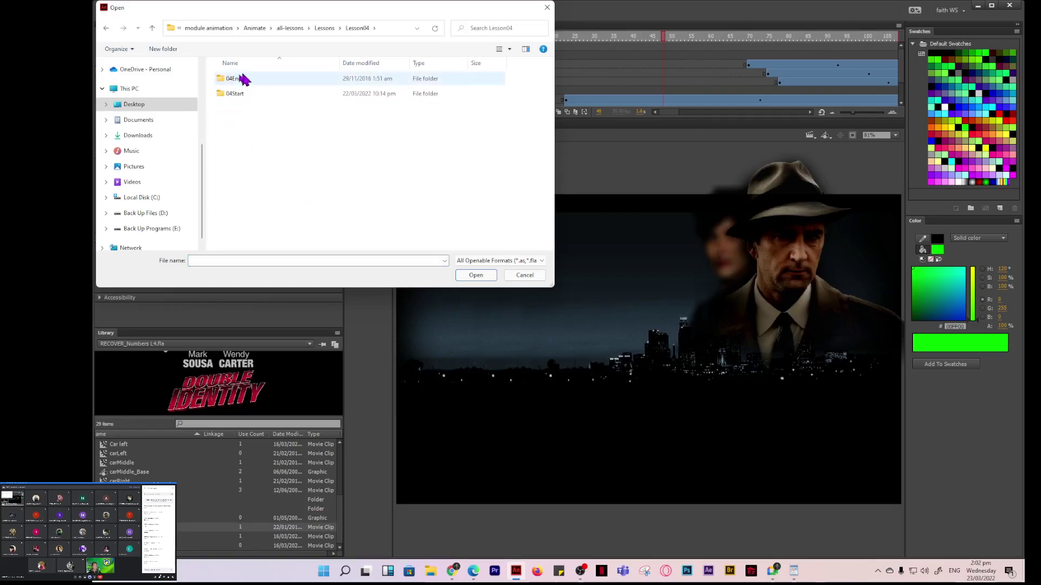
{"action": "double_click", "coordinate": [228, 94]}
{"action": "left_click", "coordinate": [233, 79]}
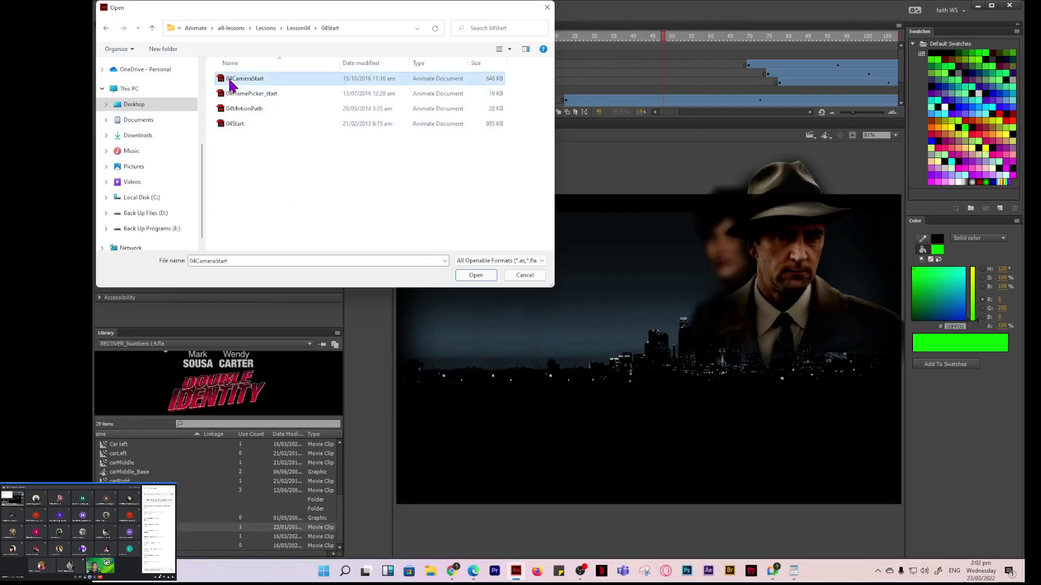
{"action": "left_click", "coordinate": [478, 275]}
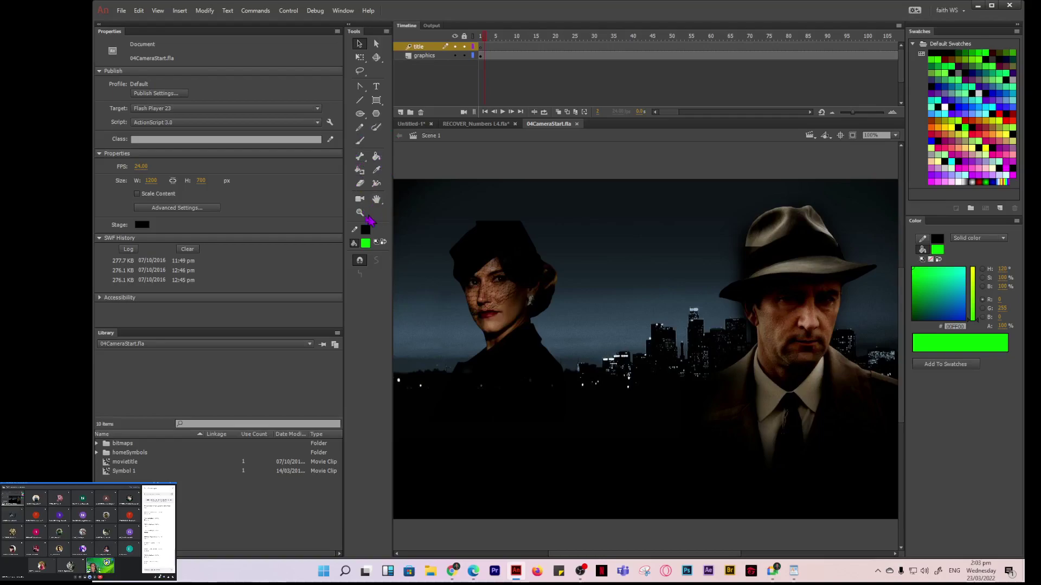
{"action": "left_click", "coordinate": [359, 199]}
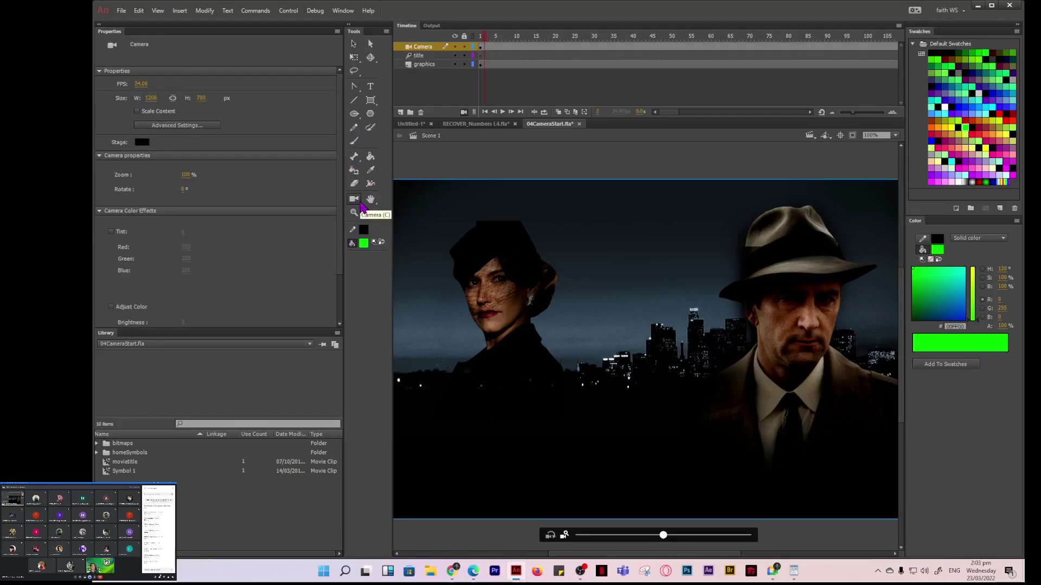
{"action": "left_click", "coordinate": [463, 113]}
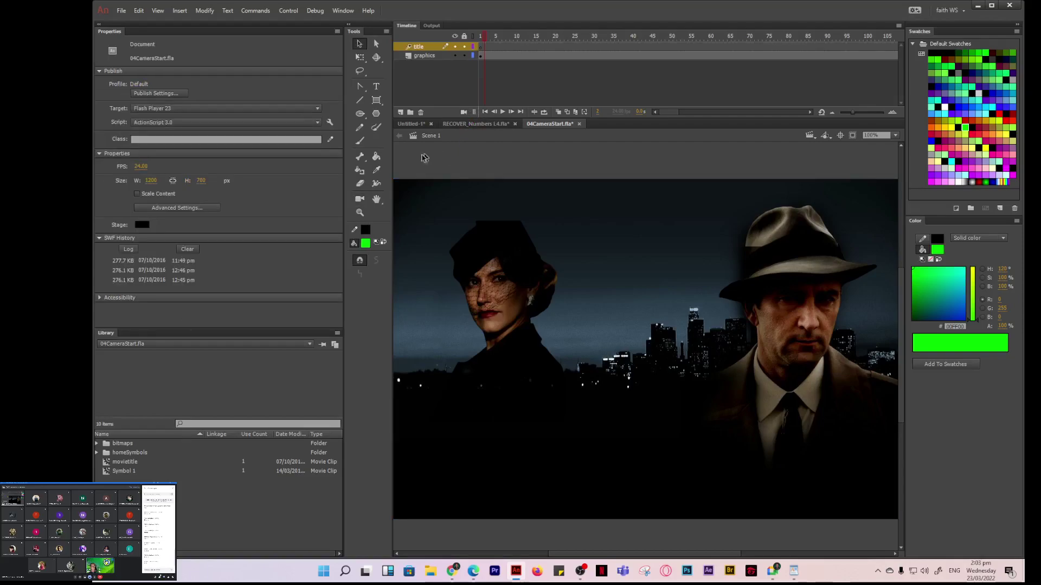
{"action": "left_click", "coordinate": [376, 156]}
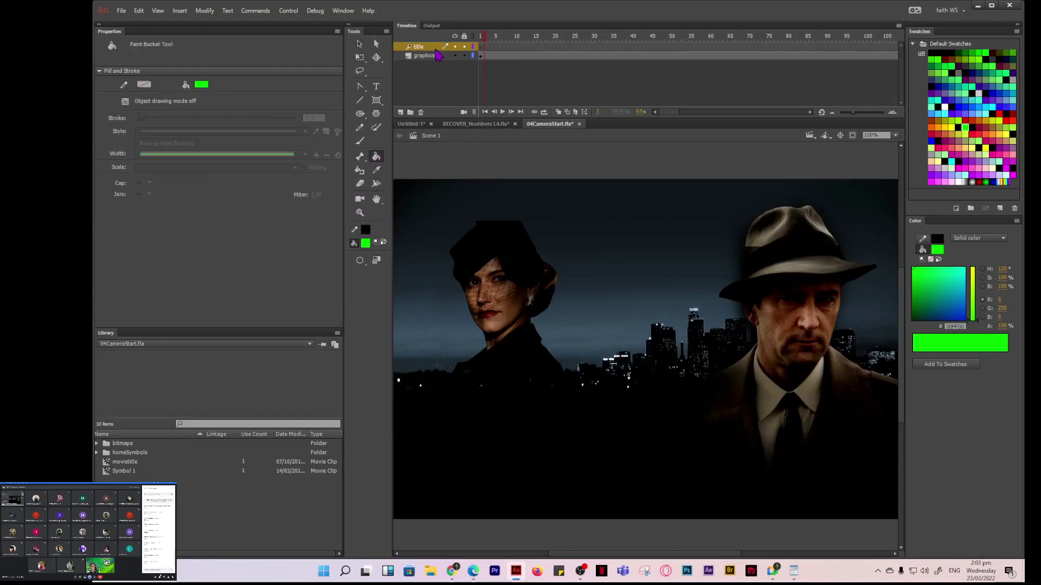
- Add a camera layer to the 04CameraStart scene and try its zoom slider
{"action": "left_click", "coordinate": [360, 199]}
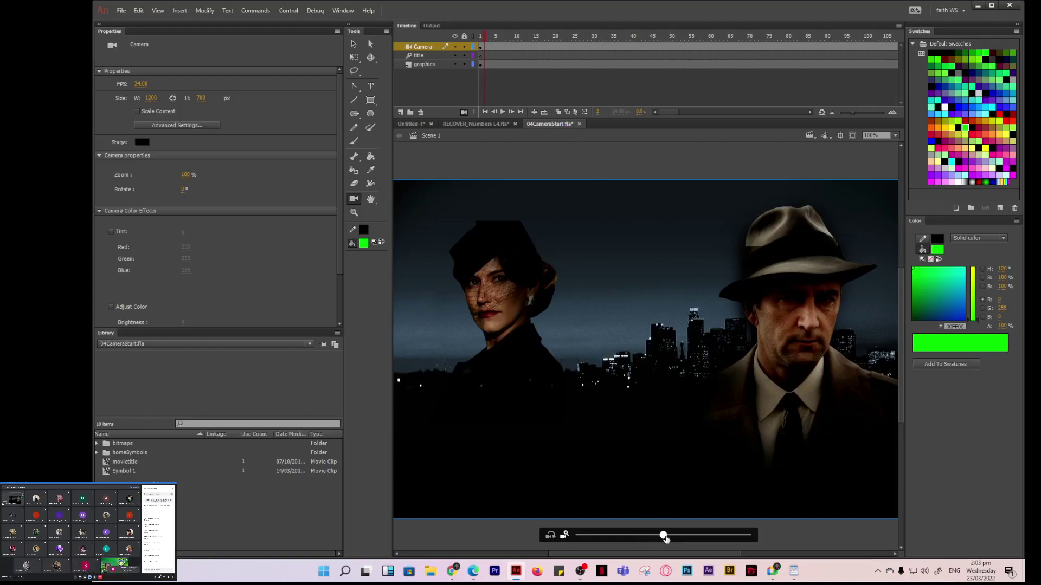
{"action": "mouse_move", "coordinate": [664, 537]}
{"action": "left_mouse_down"}
{"action": "mouse_move", "coordinate": [640, 537]}
{"action": "mouse_move", "coordinate": [687, 537]}
{"action": "mouse_move", "coordinate": [597, 552]}
{"action": "mouse_move", "coordinate": [663, 553]}
{"action": "left_mouse_up"}
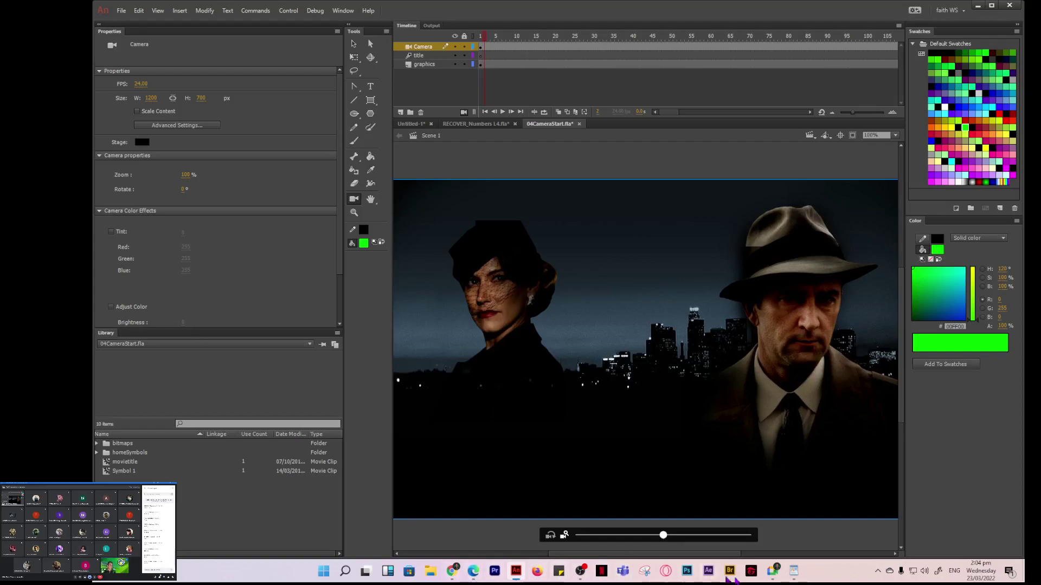
{"action": "left_click", "coordinate": [793, 571]}
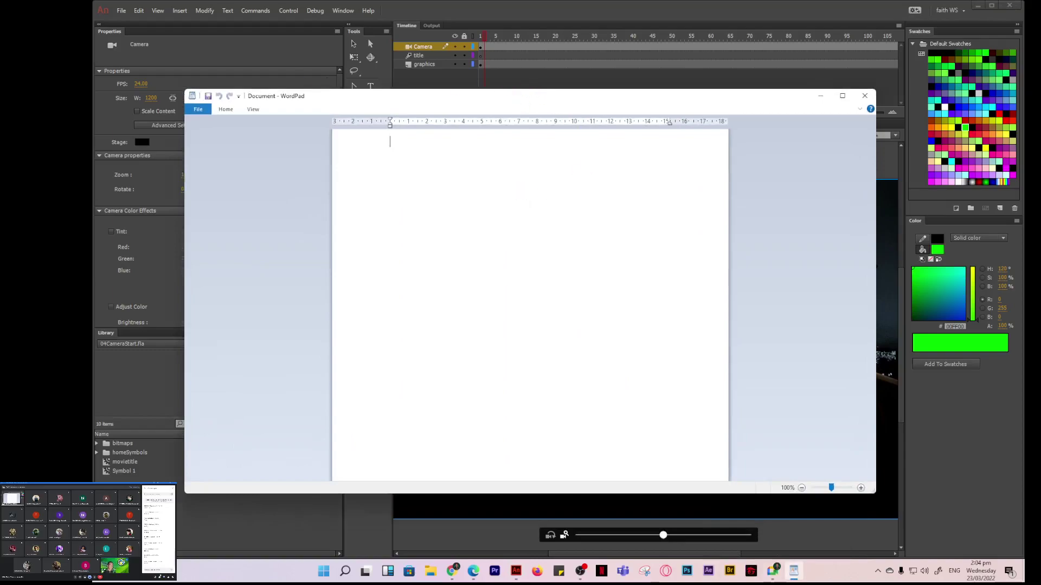
{"action": "key", "text": "alt+Tab"}
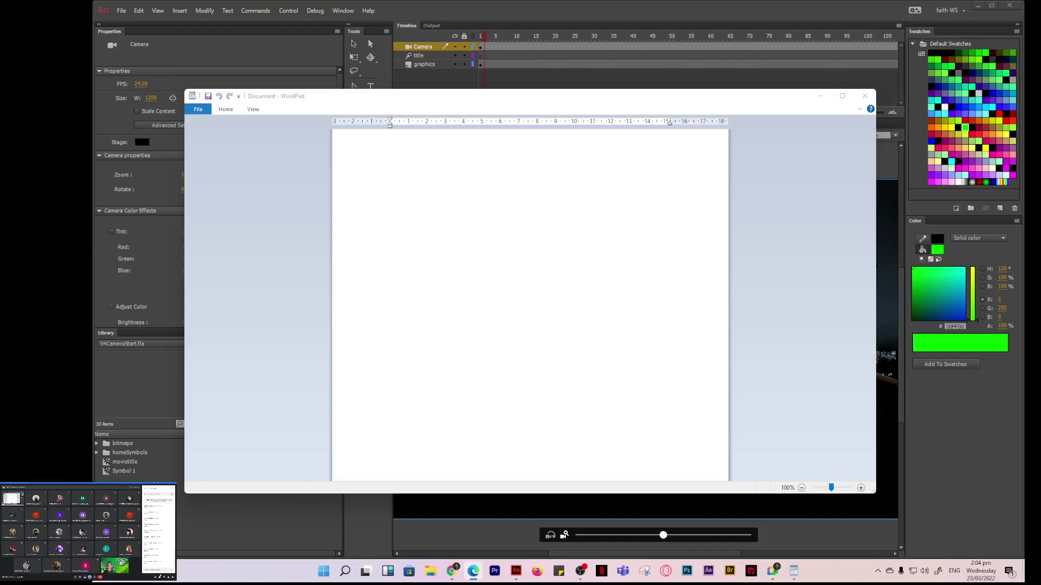
- Add the note "The Camera layer operates a little differently than a normal layer in which you are accustomed to adding graphics." as one paragraph
{"action": "left_click", "coordinate": [365, 153]}
{"action": "type", "text": "The Camera layer operates a little differently than a normal layer in which you are accustomed to adding graphics."}
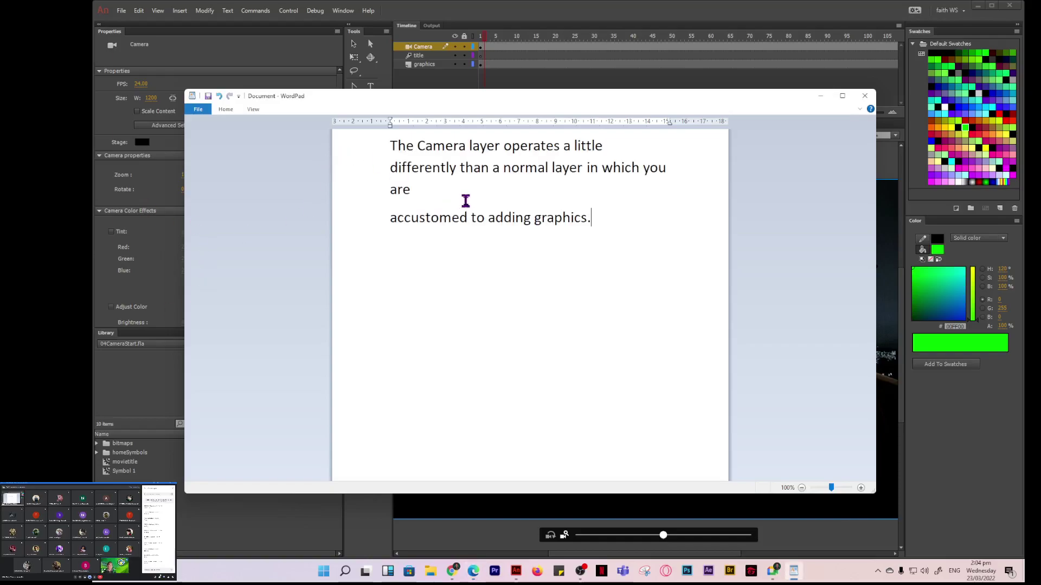
{"action": "left_click", "coordinate": [383, 222]}
{"action": "left_click", "coordinate": [394, 222]}
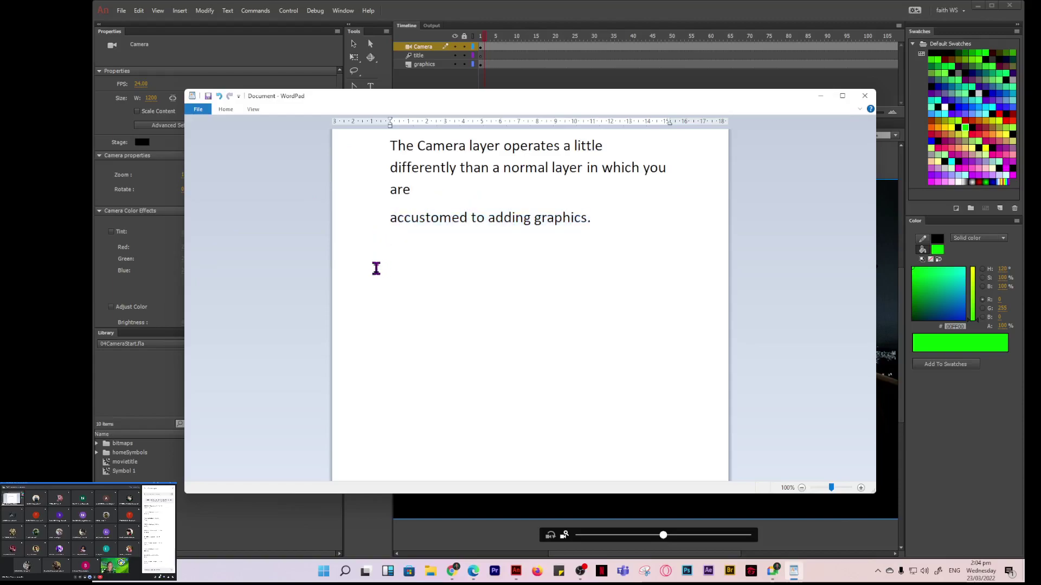
{"action": "key", "text": "BackSpace"}
{"action": "left_click", "coordinate": [620, 200]}
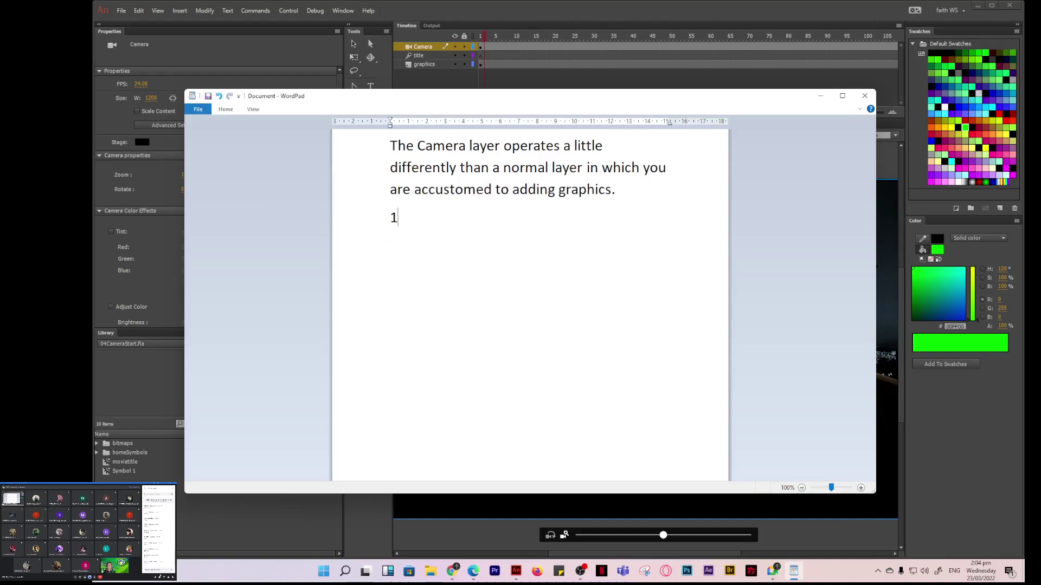
- Write note 1 below the opening sentence: "The size of your Stage becomes the frame of your camera view."
{"action": "key", "text": "alt+Tab"}
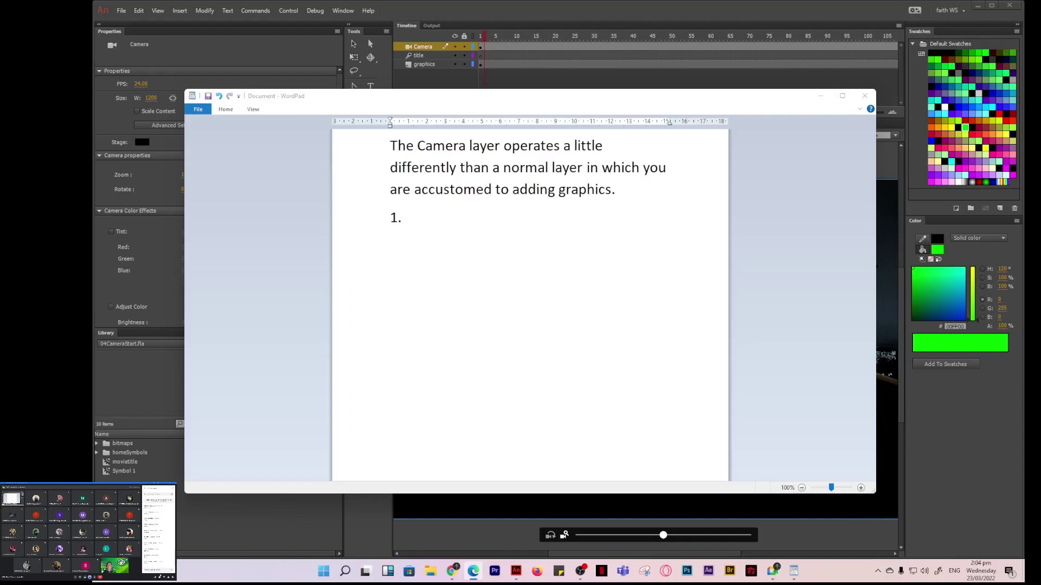
{"action": "left_click", "coordinate": [406, 209]}
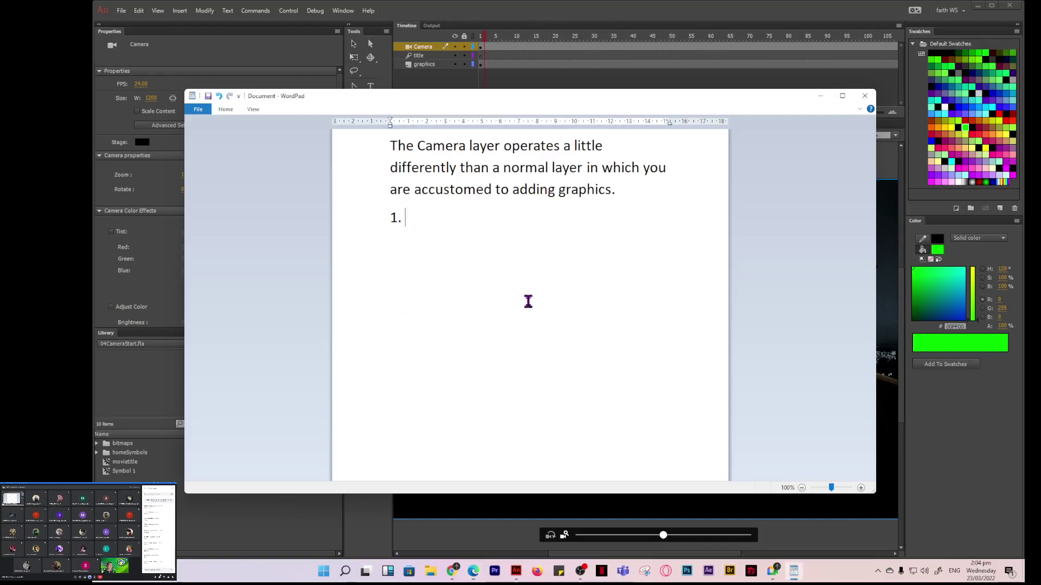
{"action": "type", "text": "The size of your Stage becomes the frame of your camera view."}
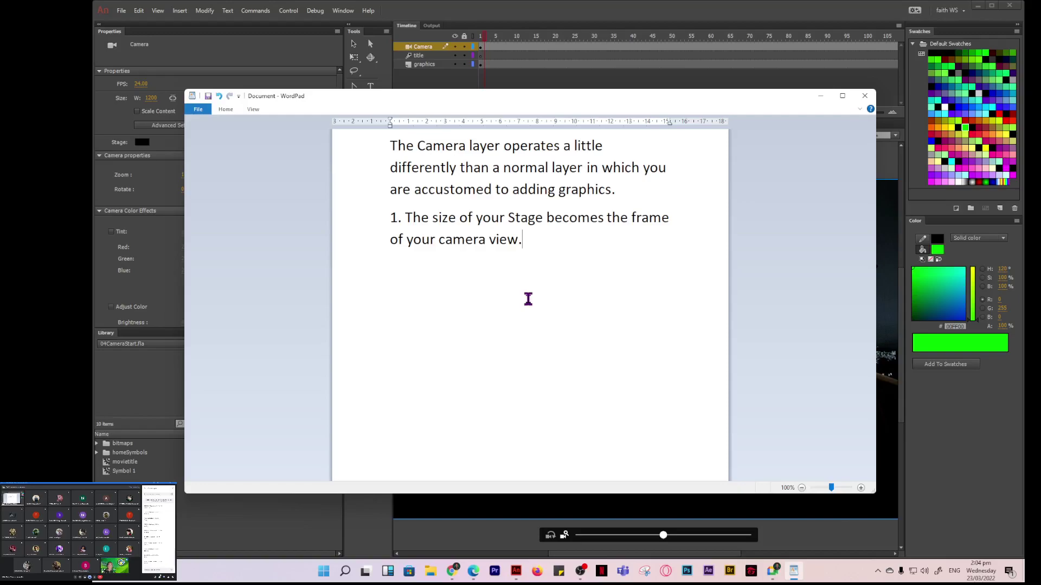
- Switch back to Adobe Animate and fit the 04CameraStart stage in the window
{"action": "left_click", "coordinate": [820, 97]}
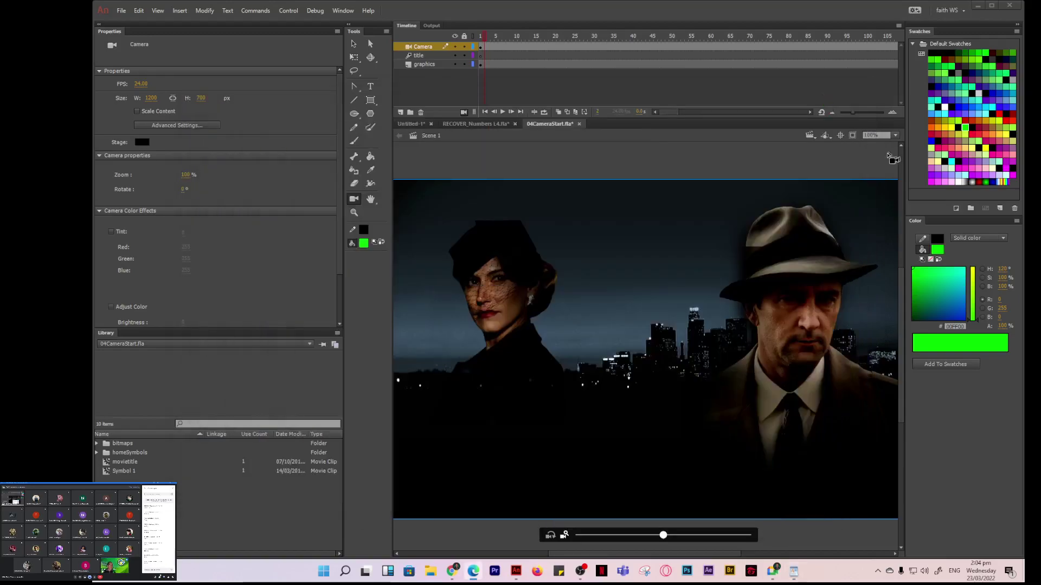
{"action": "left_click", "coordinate": [895, 135]}
{"action": "left_click", "coordinate": [881, 146]}
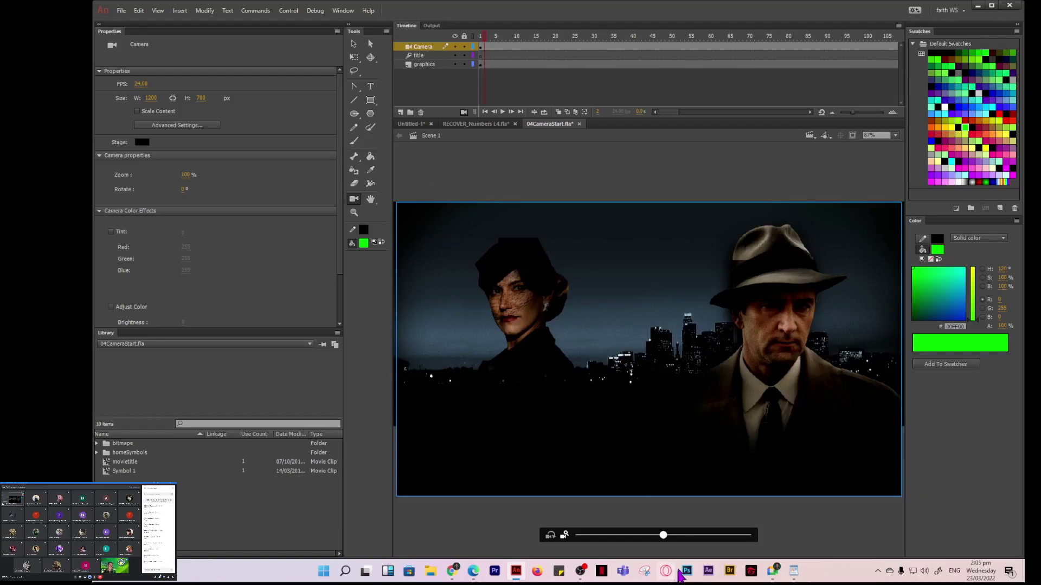
- Add note 2 in WordPad: "You can only have one Camera layer, and it is always at the top of all your other layers."
{"action": "left_click", "coordinate": [793, 574]}
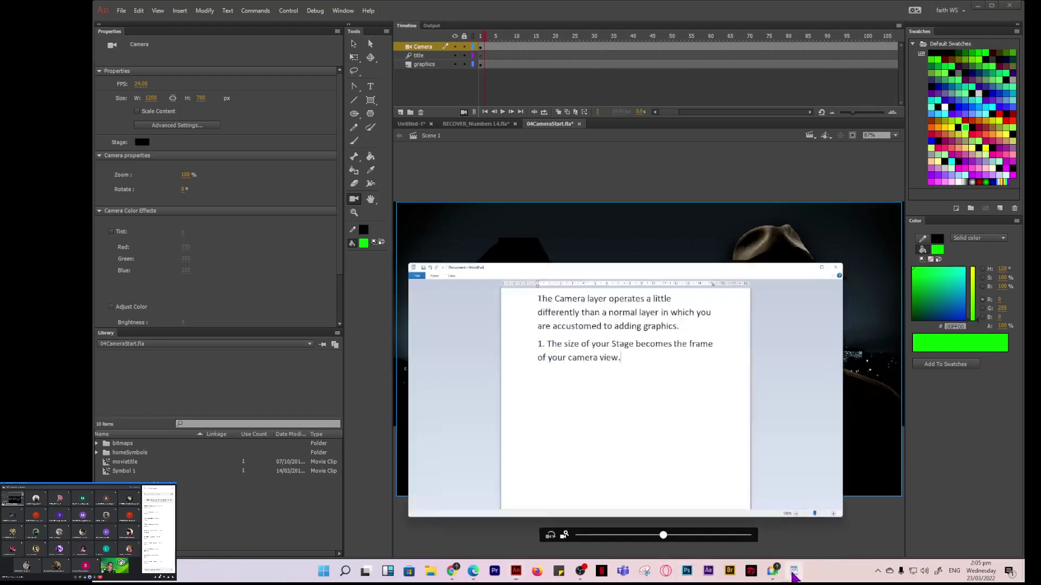
{"action": "key", "text": "Return"}
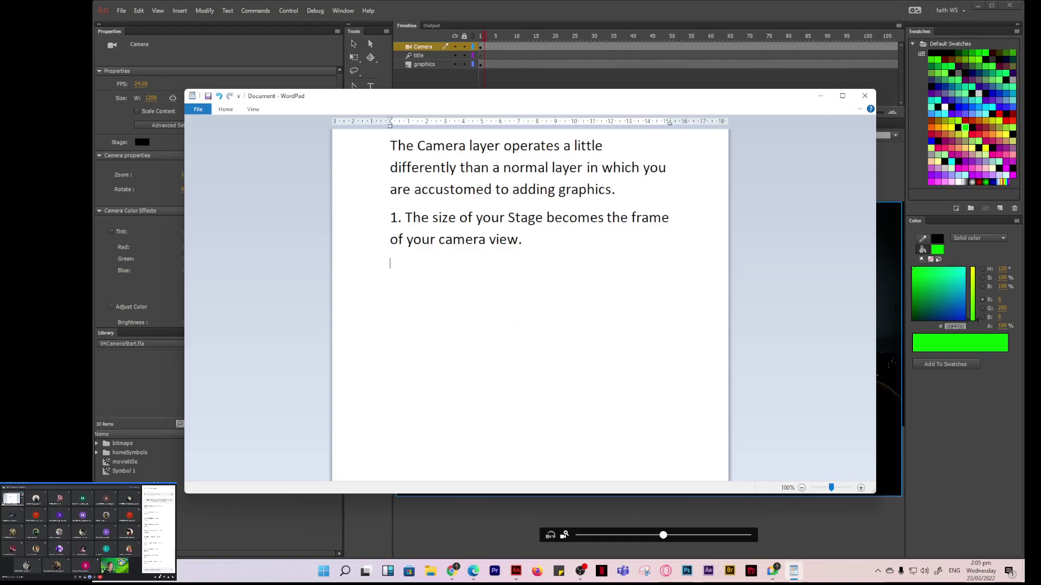
{"action": "type", "text": "2."}
{"action": "key", "text": "alt+Tab"}
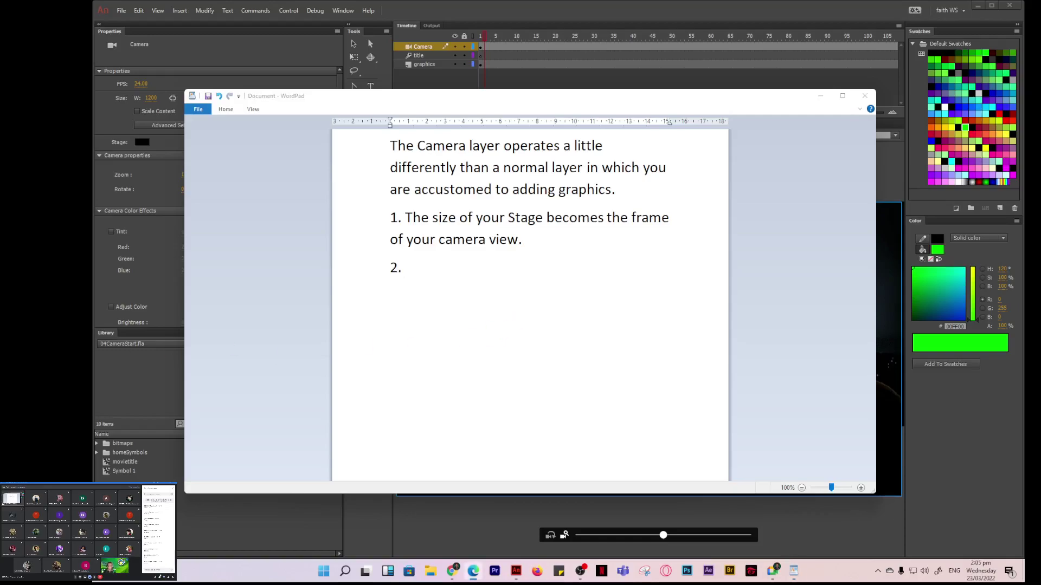
{"action": "key", "text": "alt+Tab"}
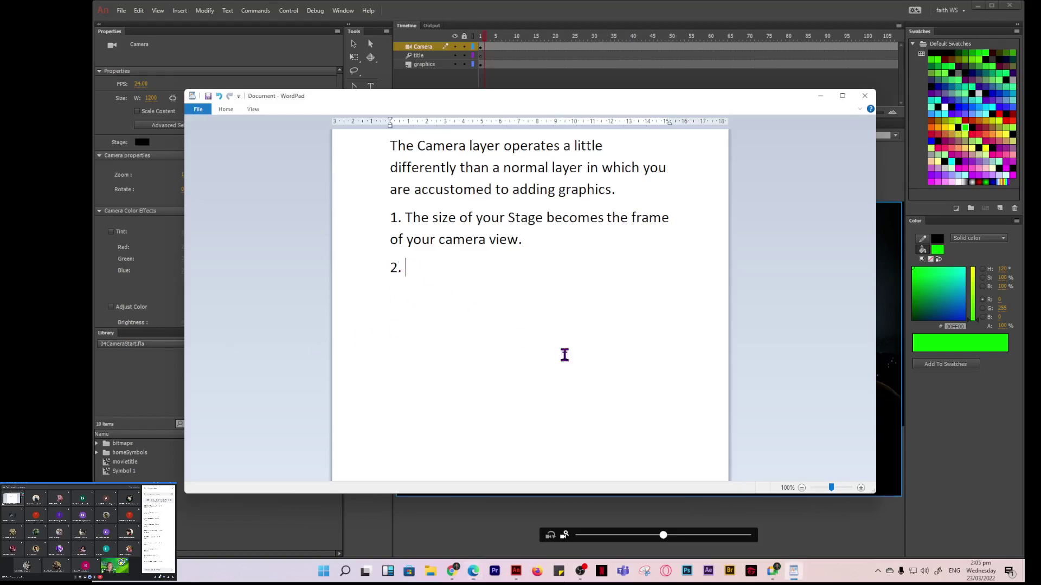
{"action": "type", "text": "You can only have one Camera layer, and it is always at the top of all your other layers."}
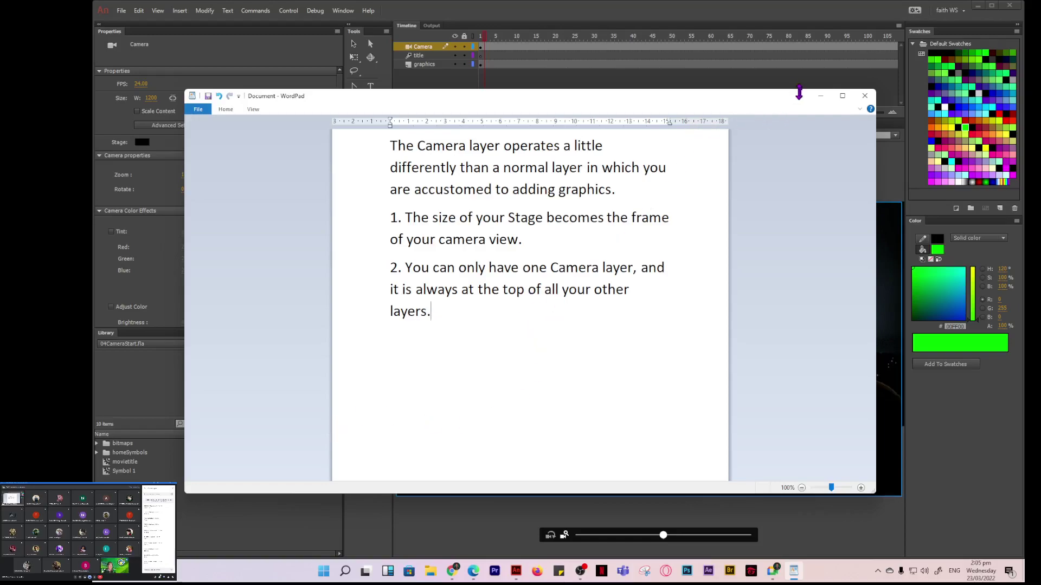
{"action": "left_click", "coordinate": [821, 96]}
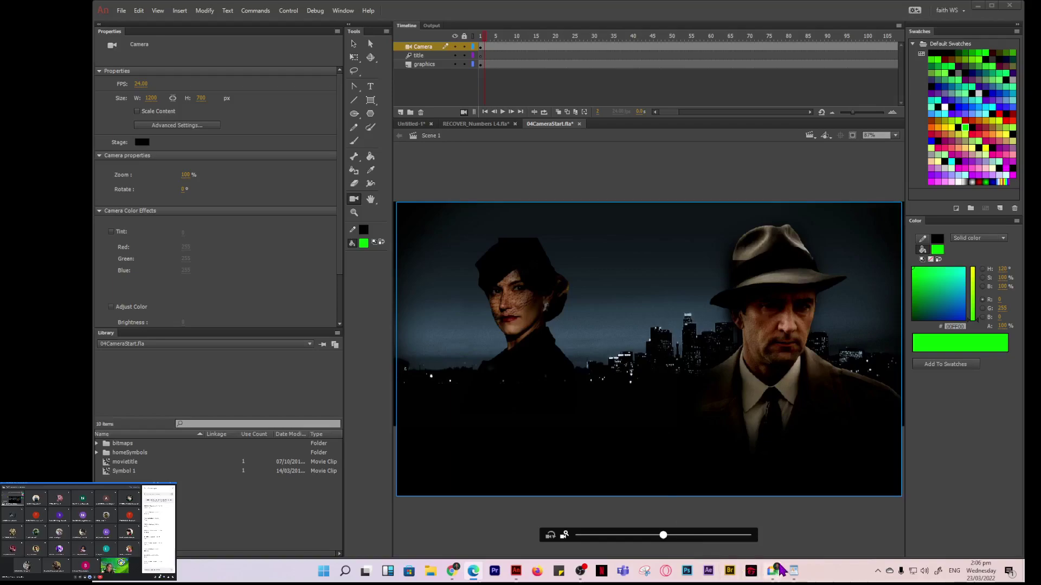
- Add note 3 to the WordPad document: "You cannot rename the Camera layer."
{"action": "left_click", "coordinate": [797, 575]}
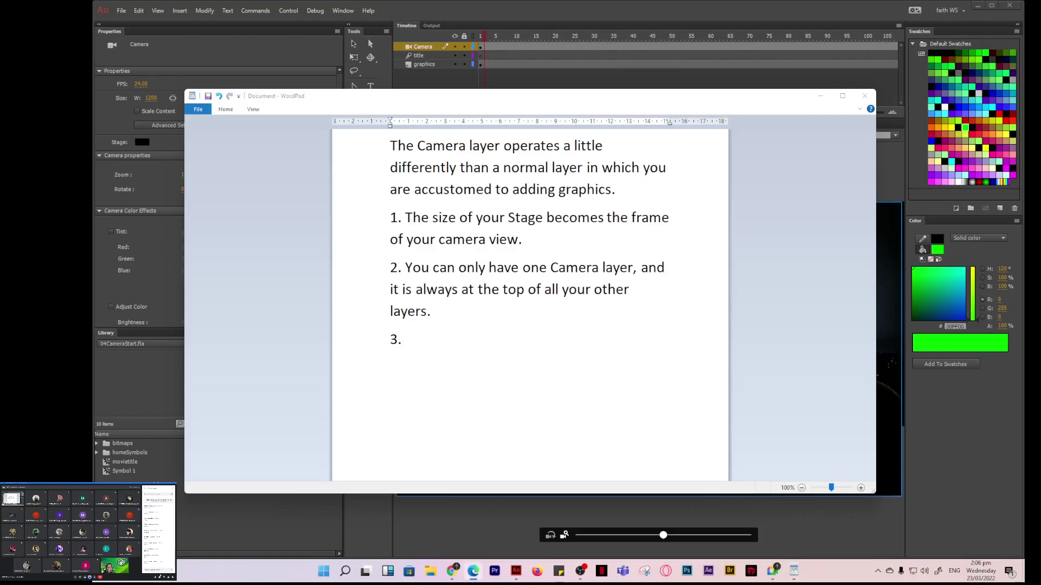
{"action": "left_click", "coordinate": [441, 337]}
{"action": "type", "text": "You cannot rename the Camera layer."}
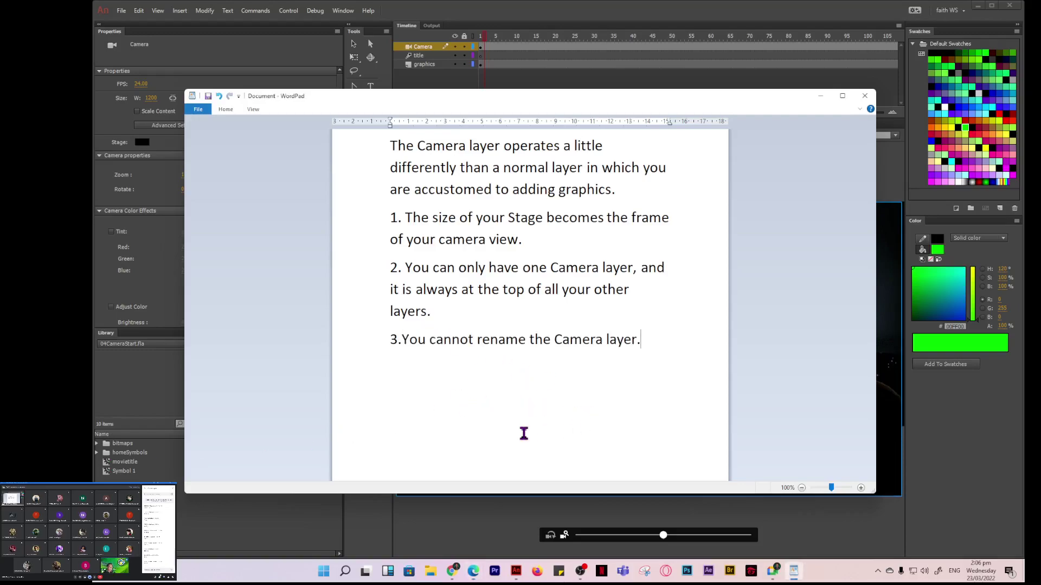
- Return to Animate and try to rename the Camera layer in the timeline
{"action": "left_click", "coordinate": [819, 96]}
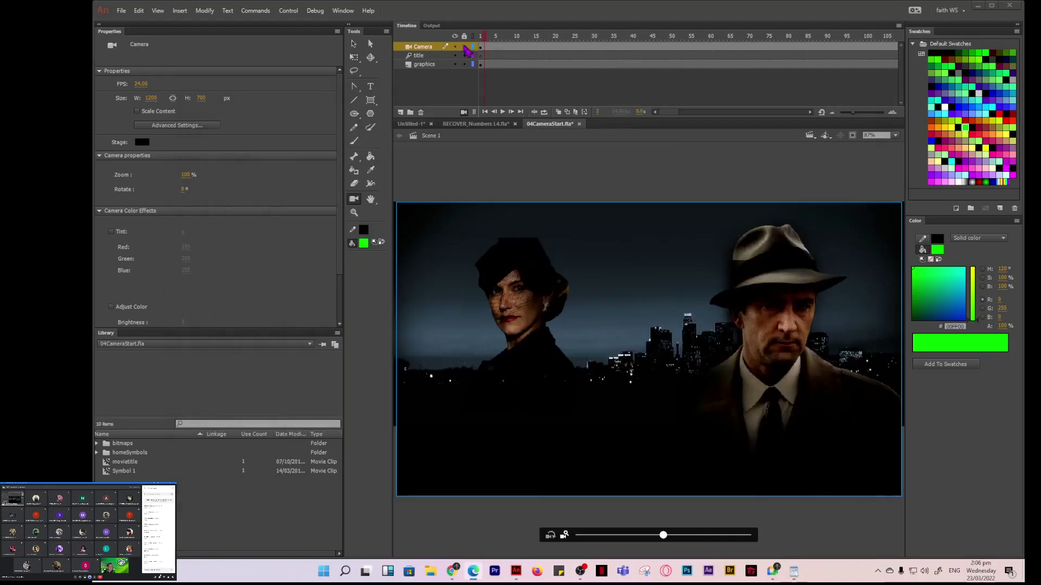
{"action": "double_click", "coordinate": [423, 47]}
{"action": "type", "text": "xccx"}
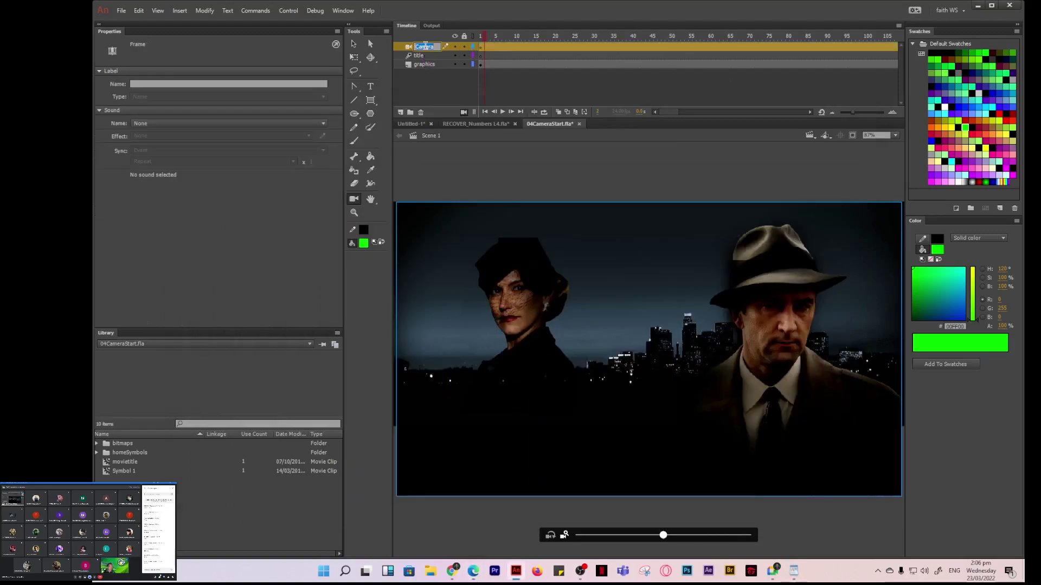
{"action": "left_click", "coordinate": [428, 56]}
{"action": "type", "text": "fddgf"}
{"action": "key", "text": "Return"}
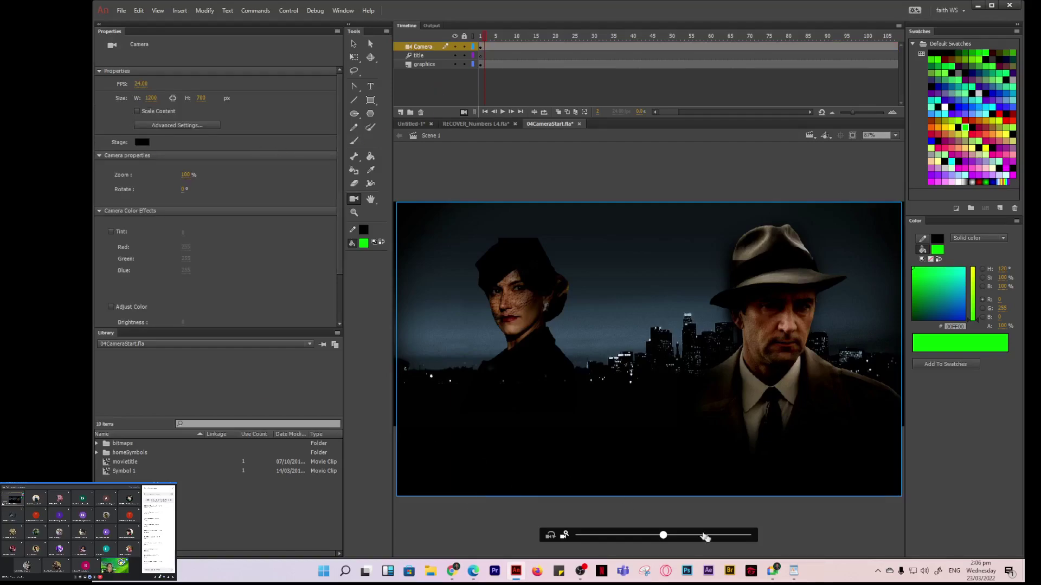
- Add note 4 in WordPad on not adding objects or drawing in the Camera layer while tweens are allowed, joined into one paragraph
{"action": "left_click", "coordinate": [793, 571]}
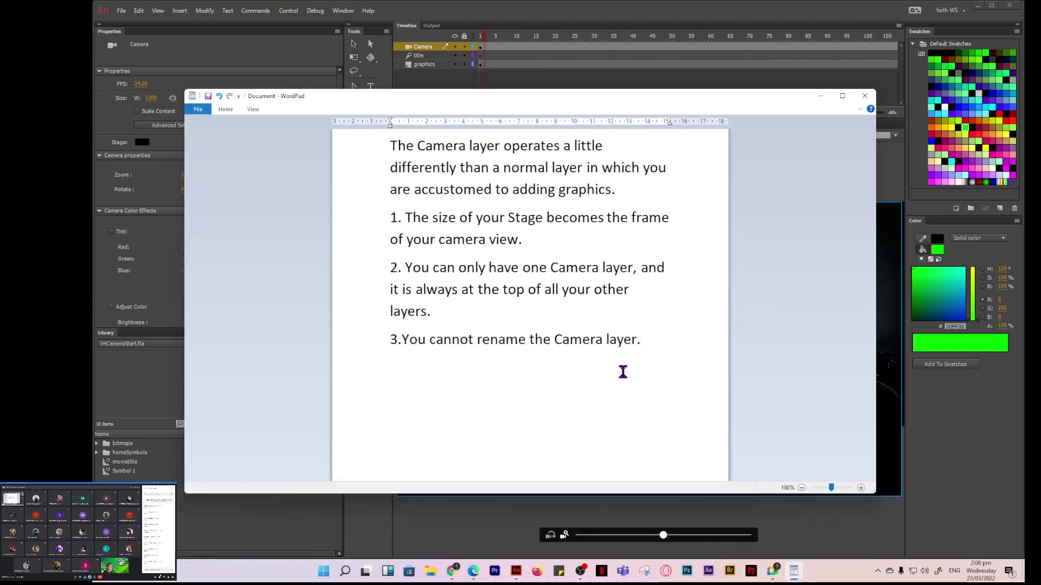
{"action": "key", "text": "Return"}
{"action": "type", "text": "4."}
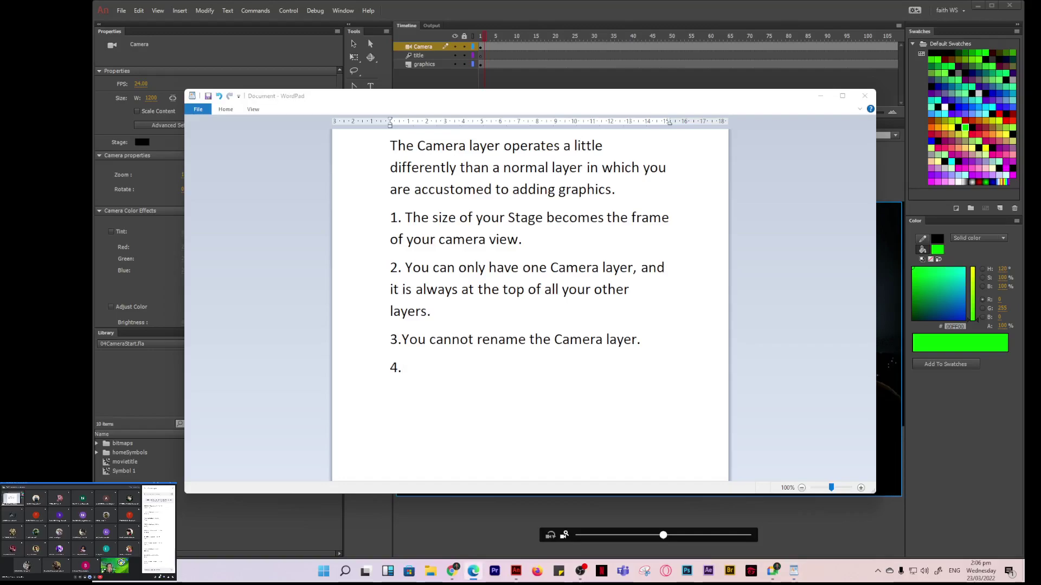
{"action": "left_click", "coordinate": [407, 368]}
{"action": "type", "text": "You can’t add objects or draw in the Camera layer, but you can add classic or motion tweens to the layer, which allows you to animate the camera motion and camera filters."}
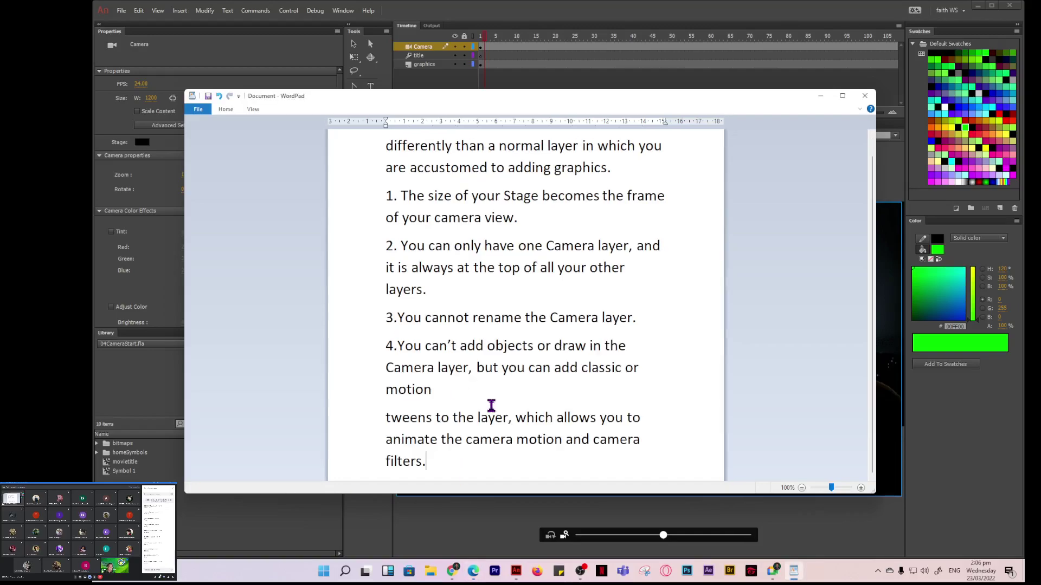
{"action": "left_click", "coordinate": [386, 417]}
{"action": "key", "text": "BackSpace"}
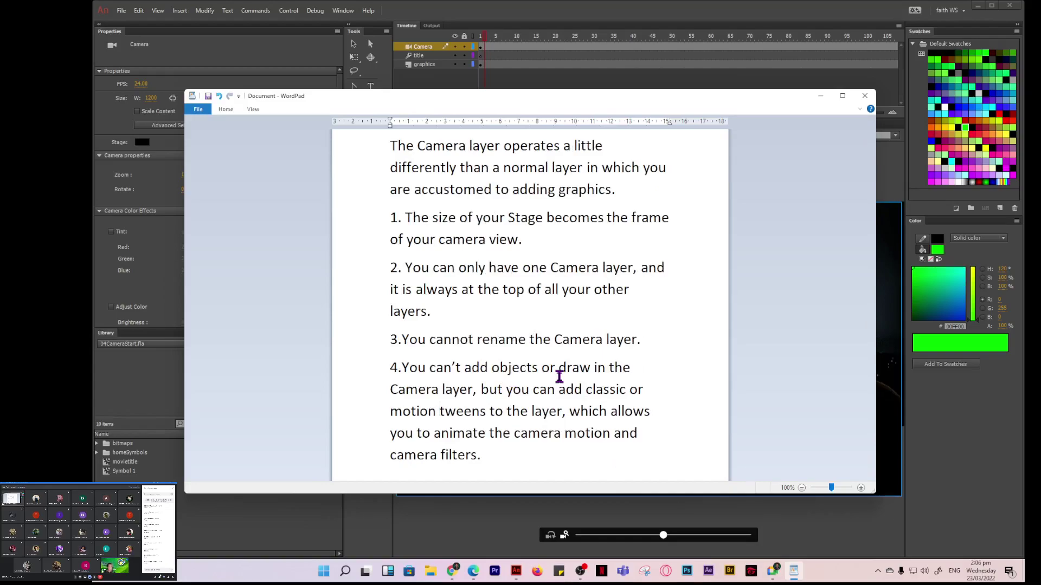
{"action": "left_click_drag", "start_coordinate": [482, 391], "coordinate": [476, 453]}
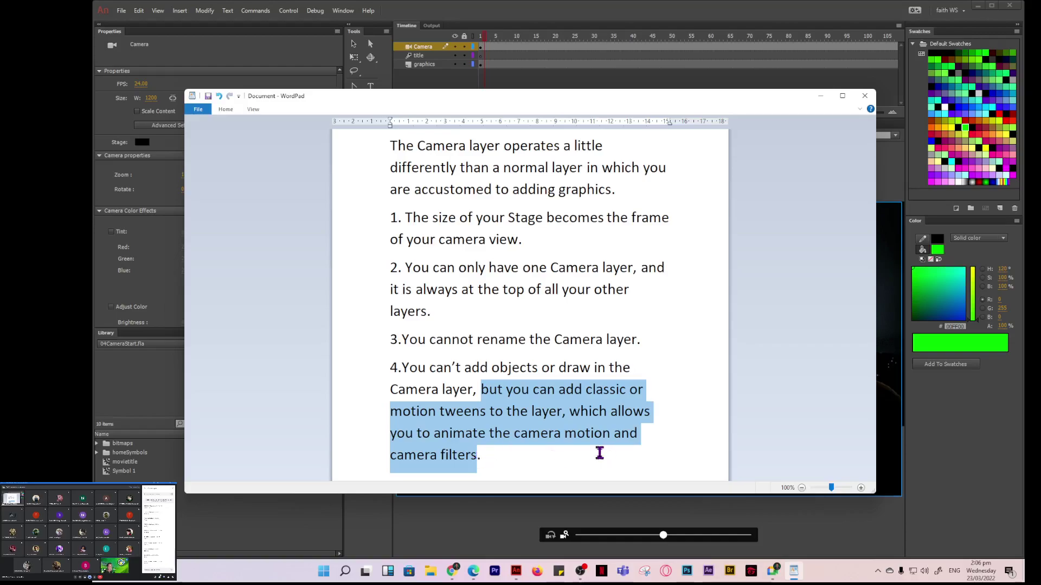
{"action": "left_click", "coordinate": [631, 369]}
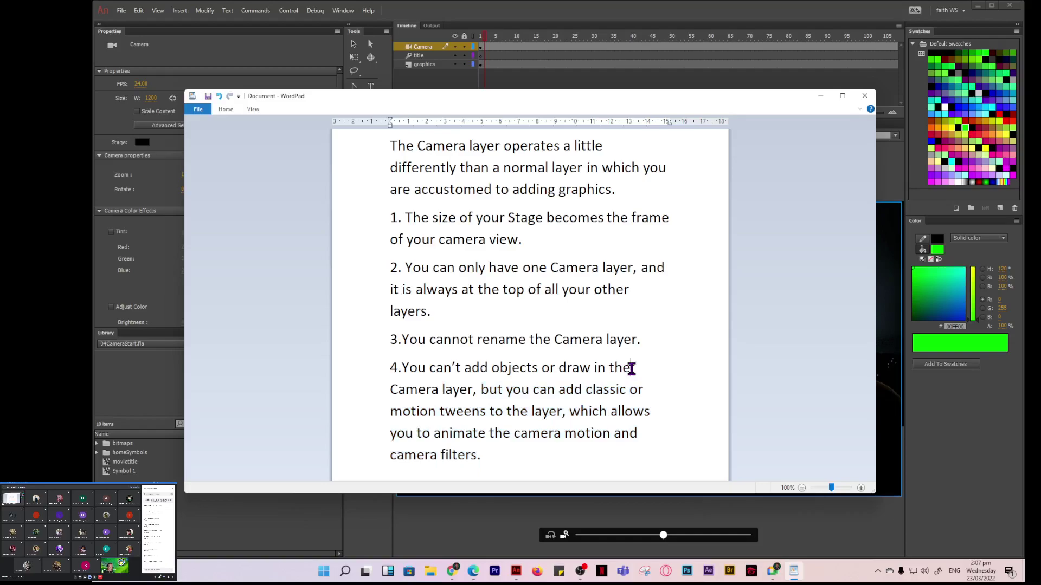
- Return to Animate and try to place the movietitle movie clip from the library on the Camera layer
{"action": "left_click", "coordinate": [818, 99]}
{"action": "left_click", "coordinate": [441, 48]}
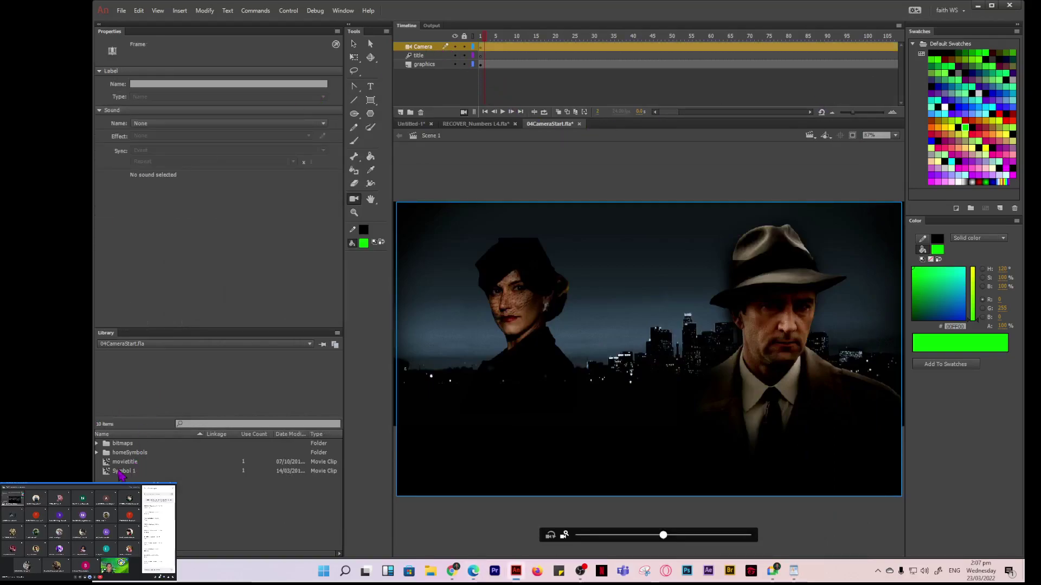
{"action": "left_click_drag", "start_coordinate": [120, 467], "coordinate": [588, 345]}
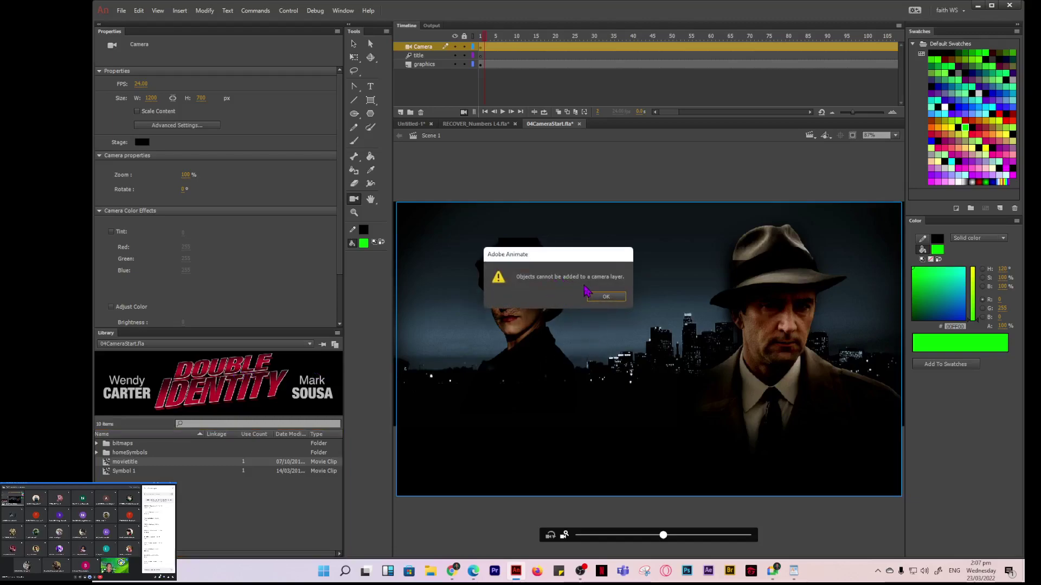
{"action": "left_click", "coordinate": [605, 298]}
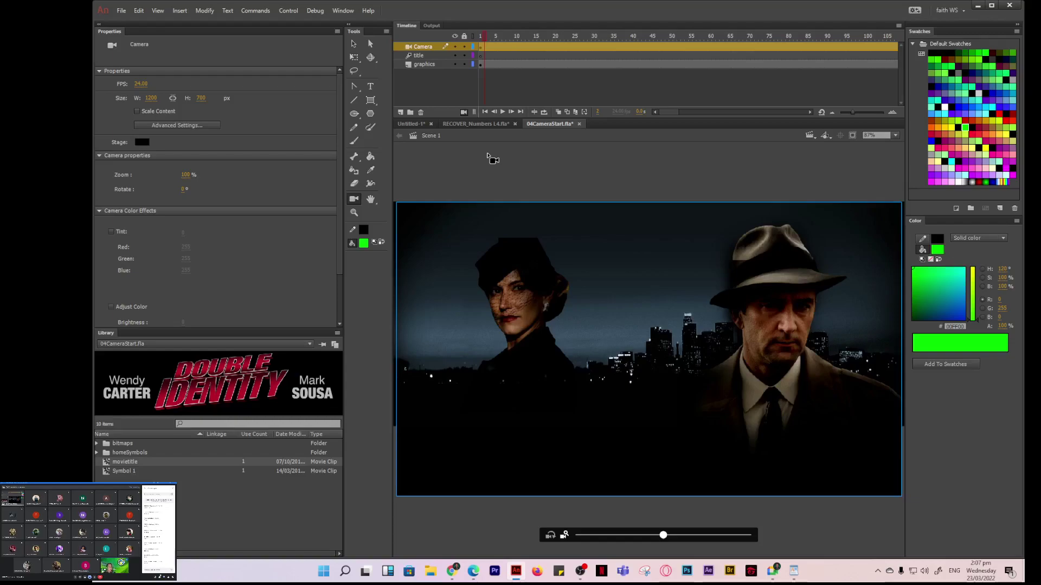
- Add note 5 in WordPad on objects in other layers being uneditable while the Camera layer is active, and how to disable it
{"action": "left_click", "coordinate": [794, 571]}
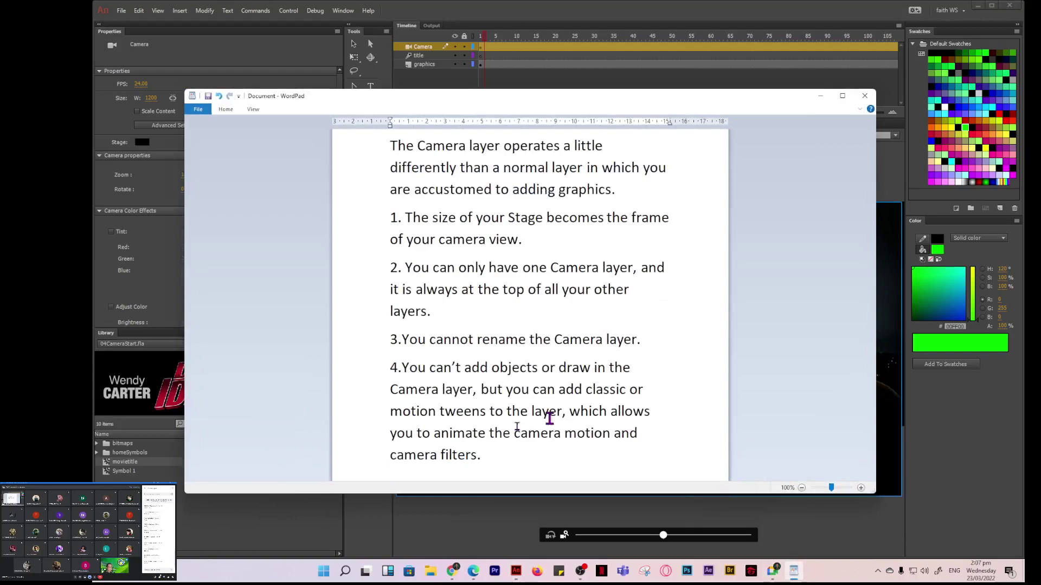
{"action": "left_click", "coordinate": [508, 467]}
{"action": "key", "text": "Return"}
{"action": "type", "text": "5."}
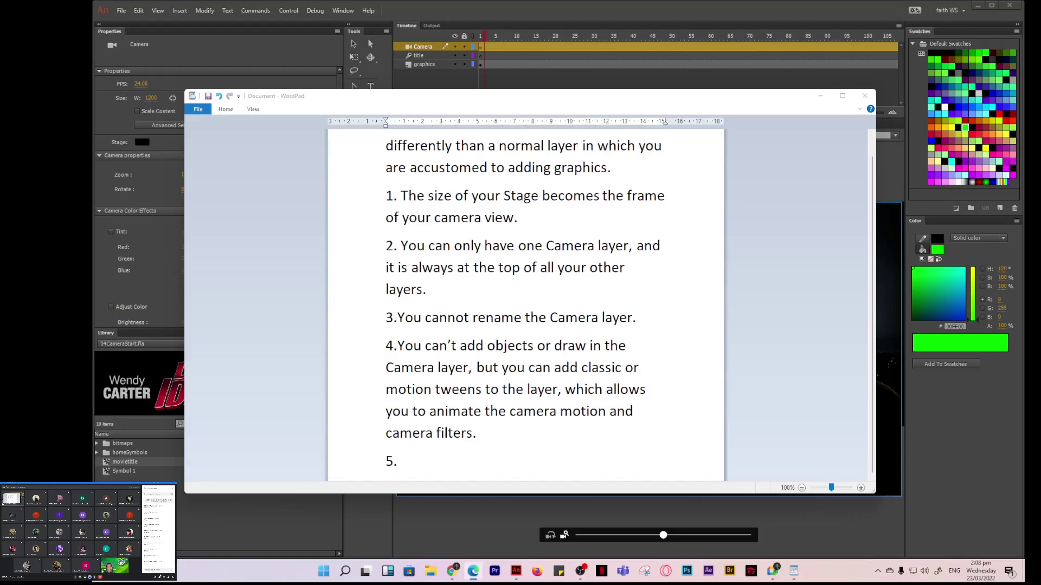
{"action": "left_click", "coordinate": [404, 460]}
{"action": "type", "text": "When your Camera layer is active, you cannot move or edit objects in other layers. Disable the Camera layer by choosing your Selection tool, or by clicking the Remove Camera button at the bottom of the Timeline."}
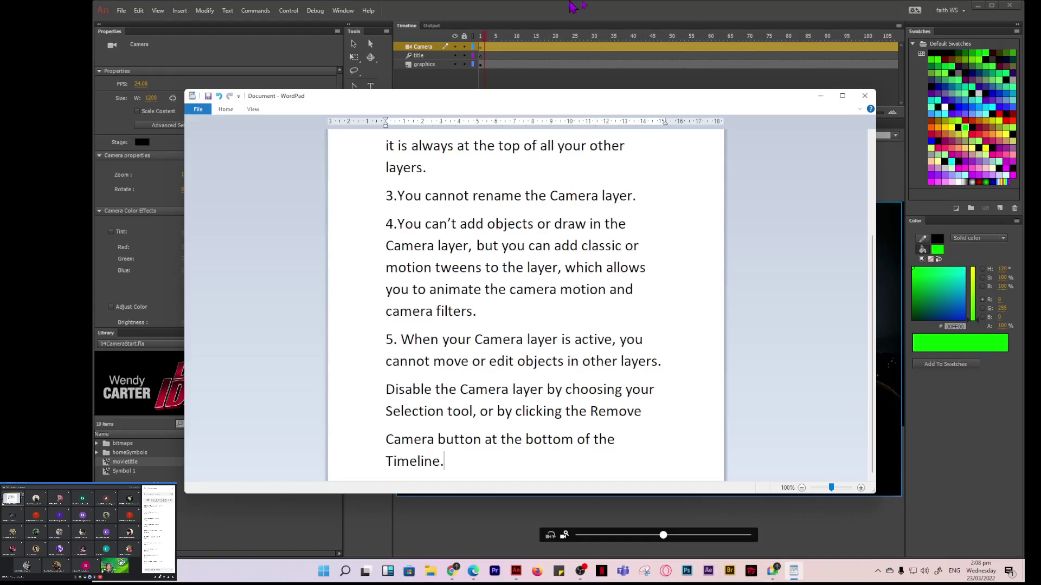
- In Animate, shift all the artwork on the graphics layer to the right and open the Rachel symbol for editing
{"action": "left_click", "coordinate": [819, 96]}
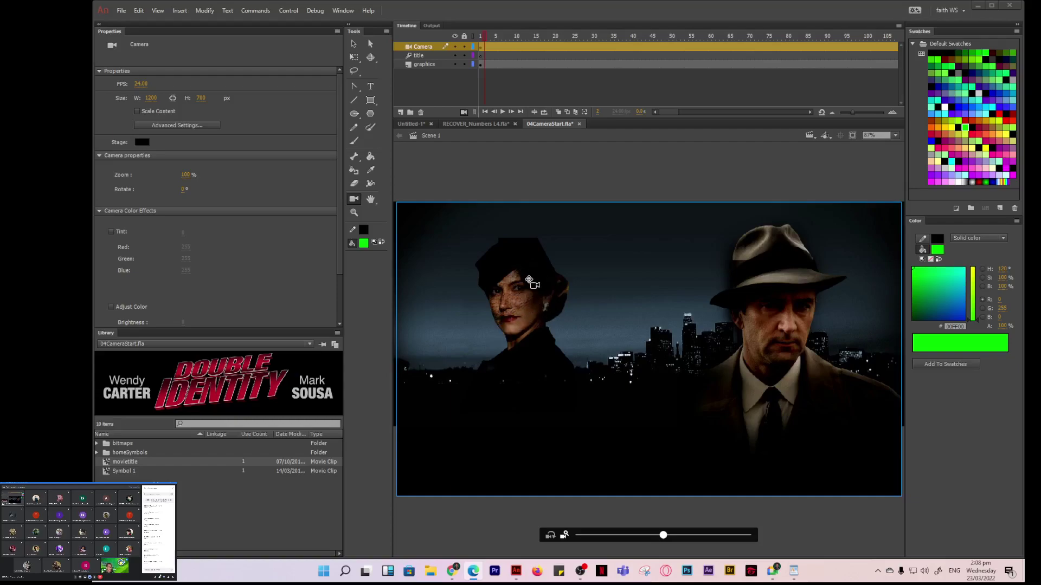
{"action": "left_click", "coordinate": [434, 65]}
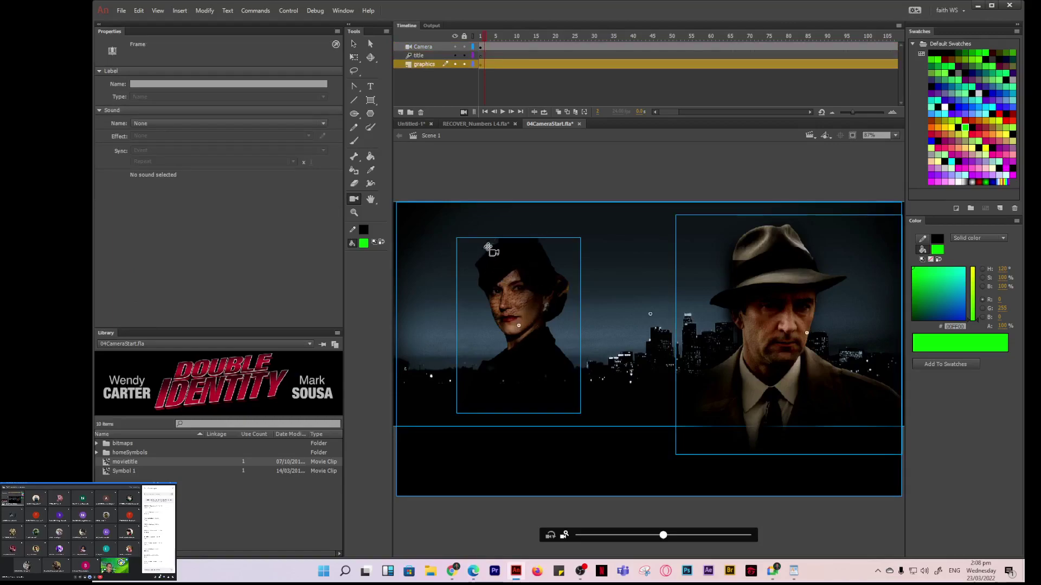
{"action": "key", "text": "v"}
{"action": "left_click_drag", "start_coordinate": [498, 277], "coordinate": [573, 276]}
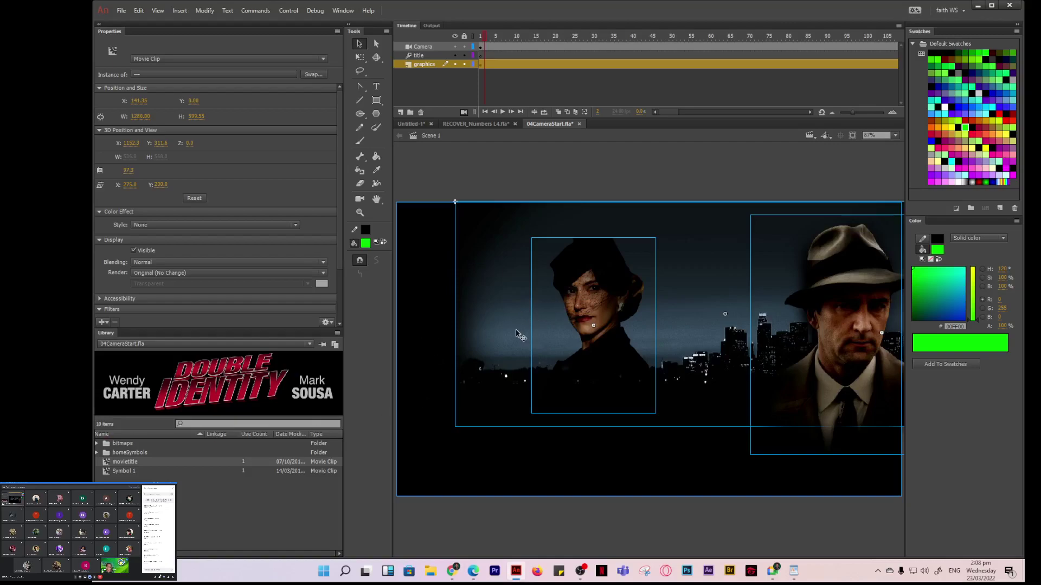
{"action": "double_click", "coordinate": [572, 281]}
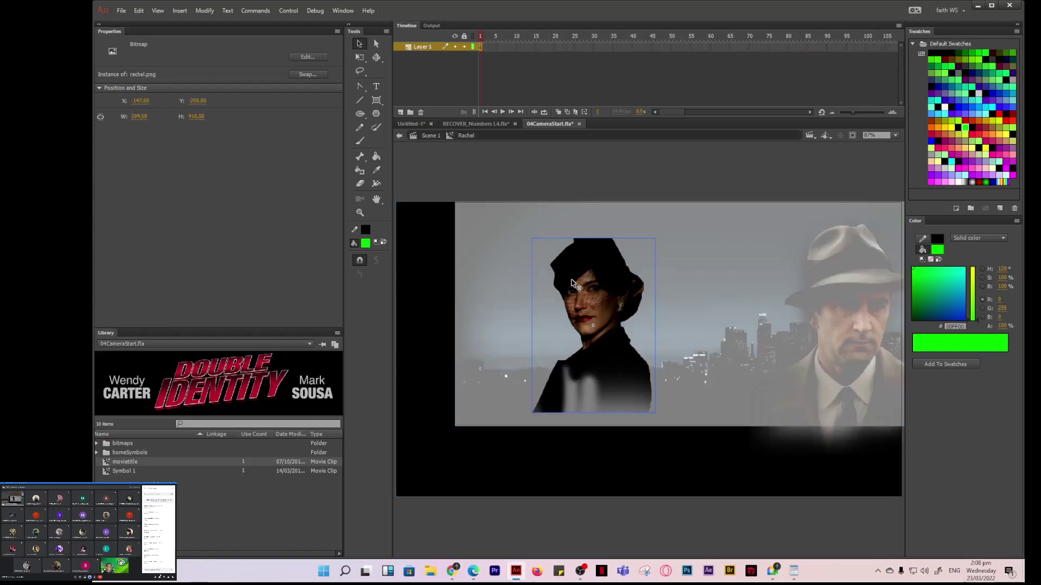
- Move the bitmap inside the Rachel symbol toward the stage's left edge and return to Scene 1
{"action": "left_click_drag", "start_coordinate": [571, 281], "coordinate": [492, 303]}
{"action": "left_click", "coordinate": [463, 88]}
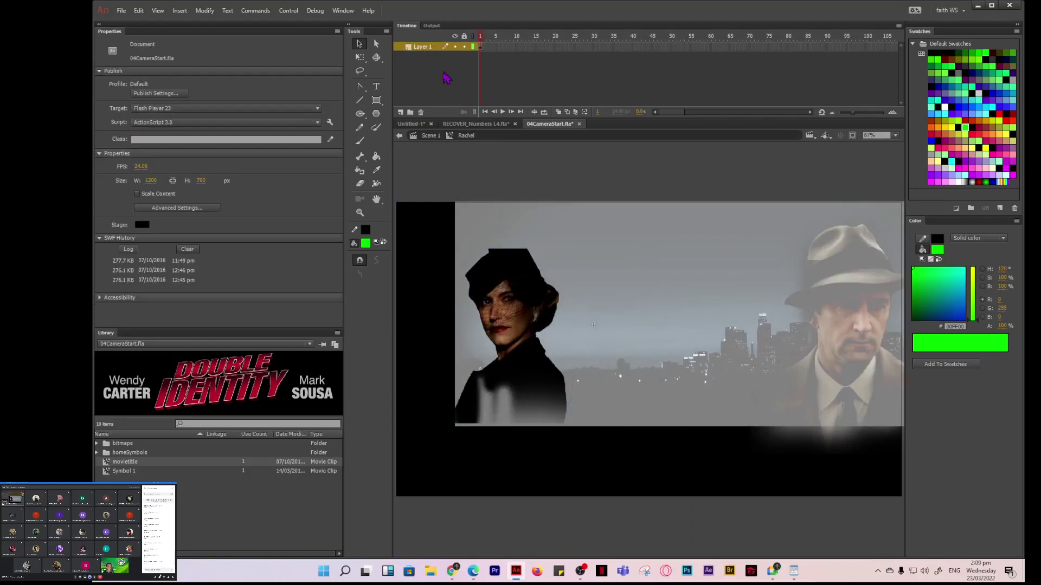
{"action": "left_click", "coordinate": [428, 136]}
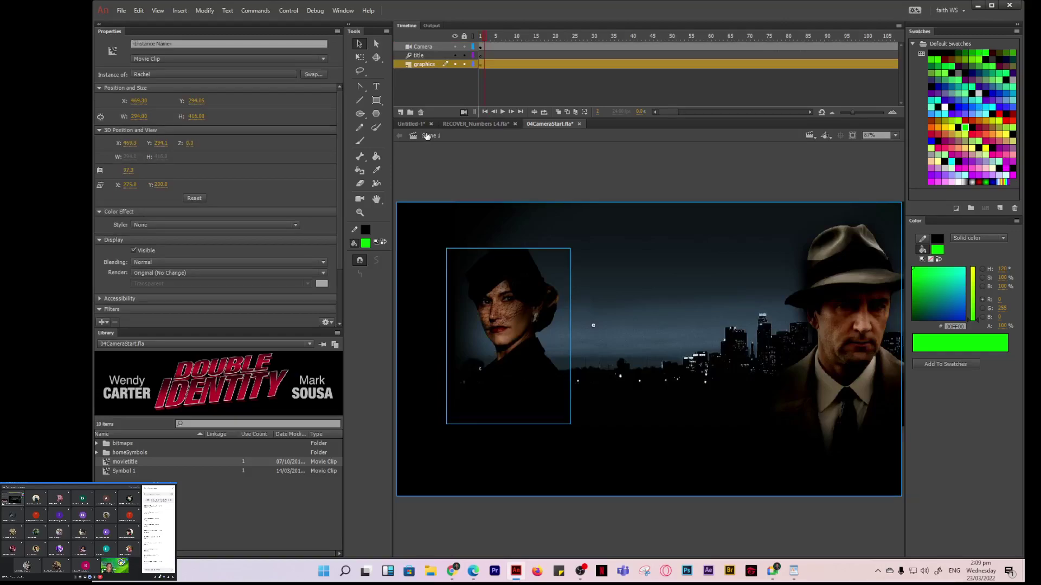
- Compare selecting the title, graphics and Camera layers, and disable the camera so the graphics layer's artwork can be selected
{"action": "left_click", "coordinate": [424, 56]}
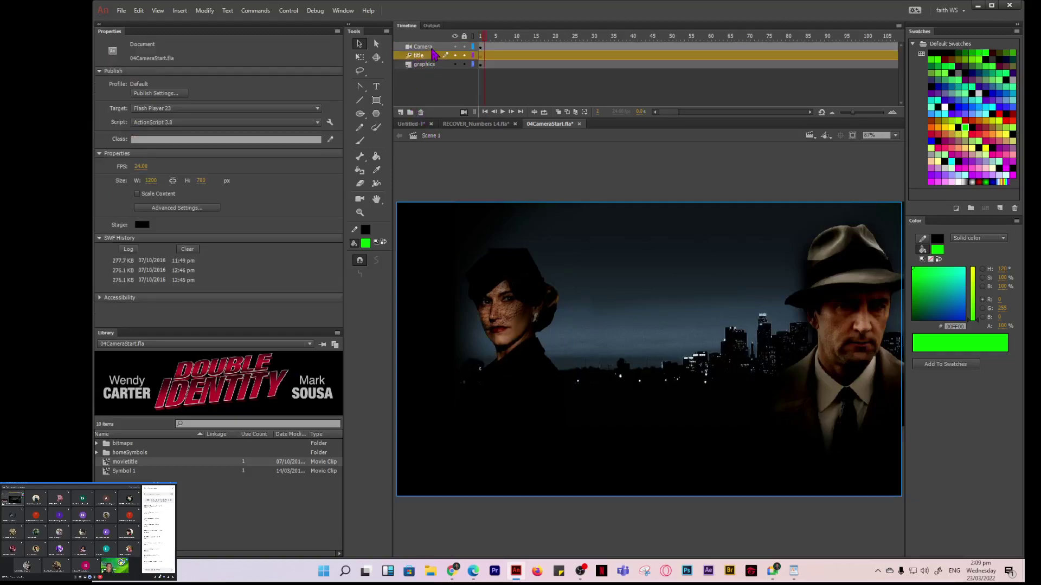
{"action": "left_click", "coordinate": [432, 48]}
{"action": "left_click", "coordinate": [430, 55]}
{"action": "left_click", "coordinate": [425, 64]}
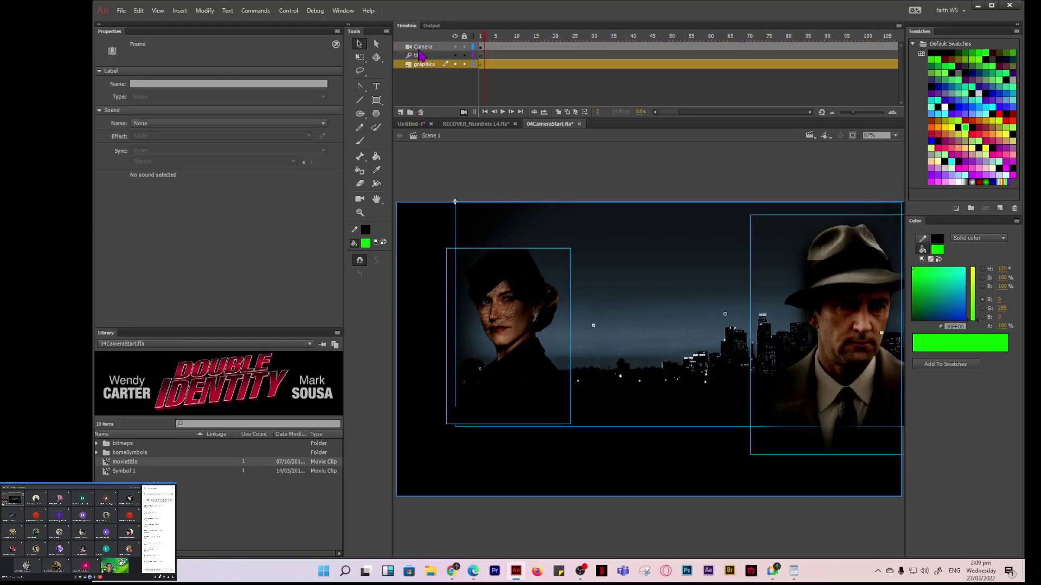
{"action": "left_click", "coordinate": [422, 47]}
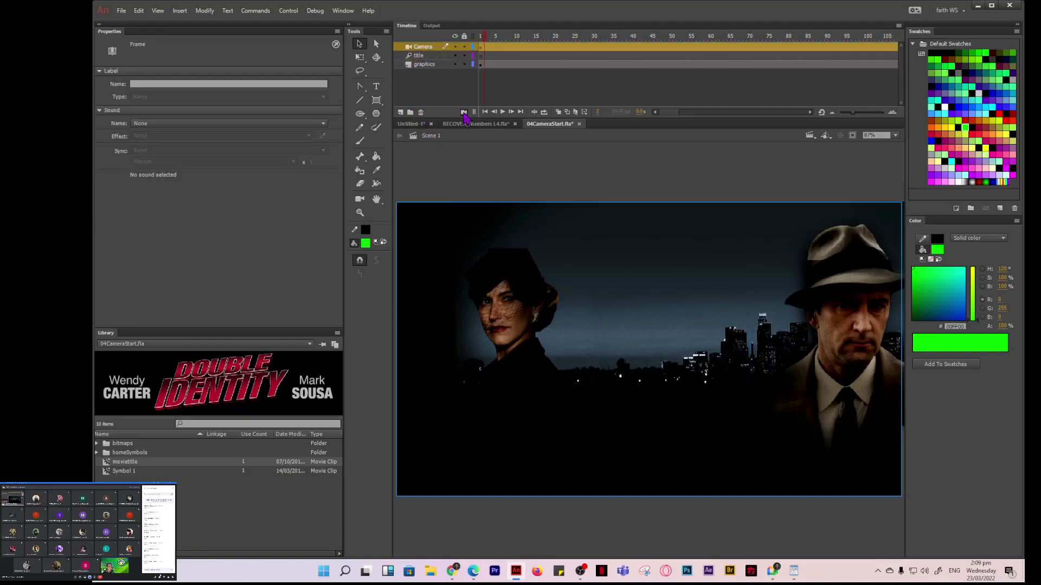
{"action": "left_click", "coordinate": [463, 112]}
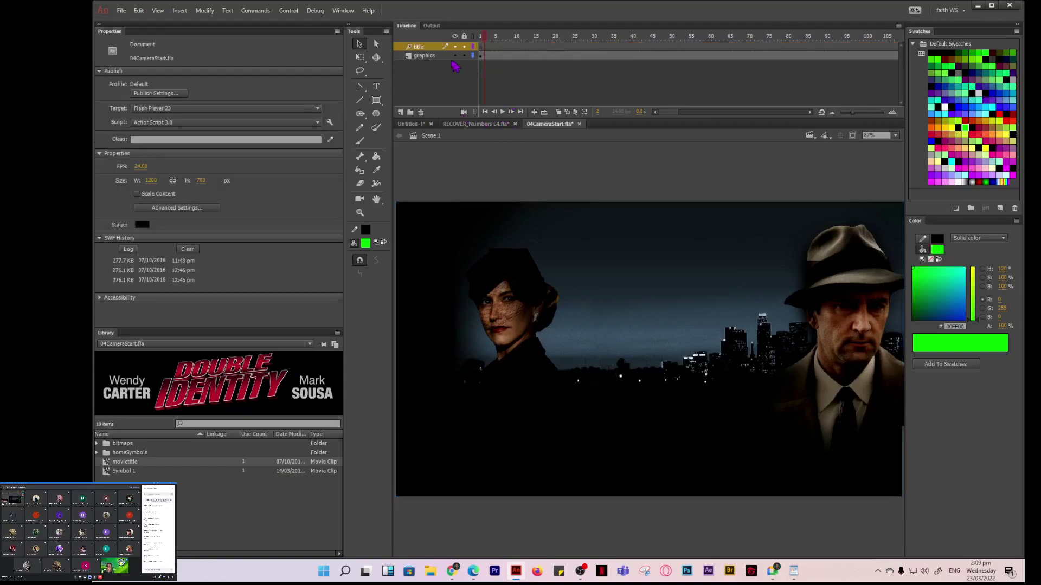
{"action": "left_click", "coordinate": [422, 56]}
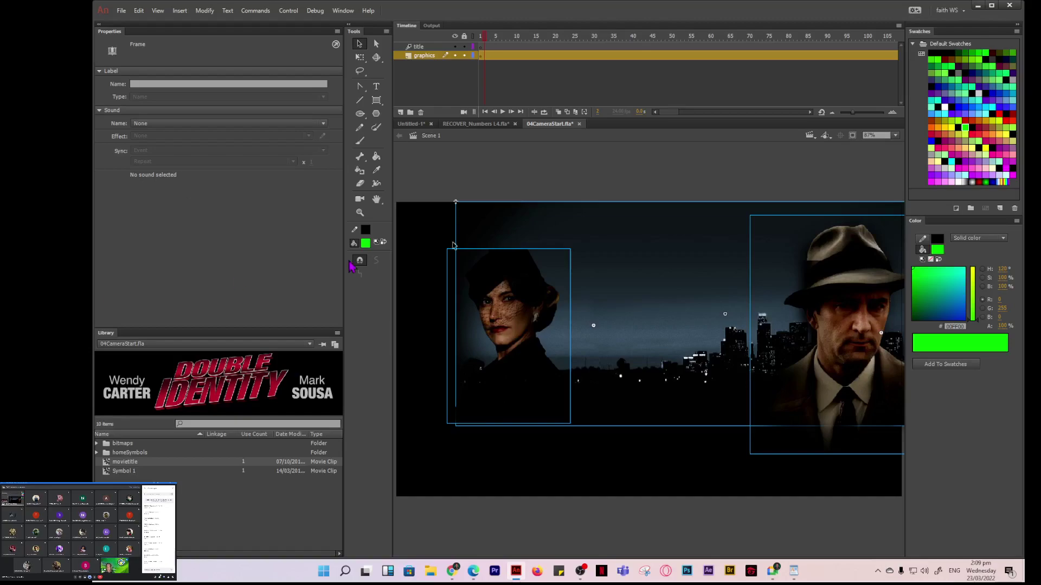
- Close 04CameraStart.fla without saving and reopen it from the recent files with the stage fitted to the window
{"action": "left_click", "coordinate": [579, 124]}
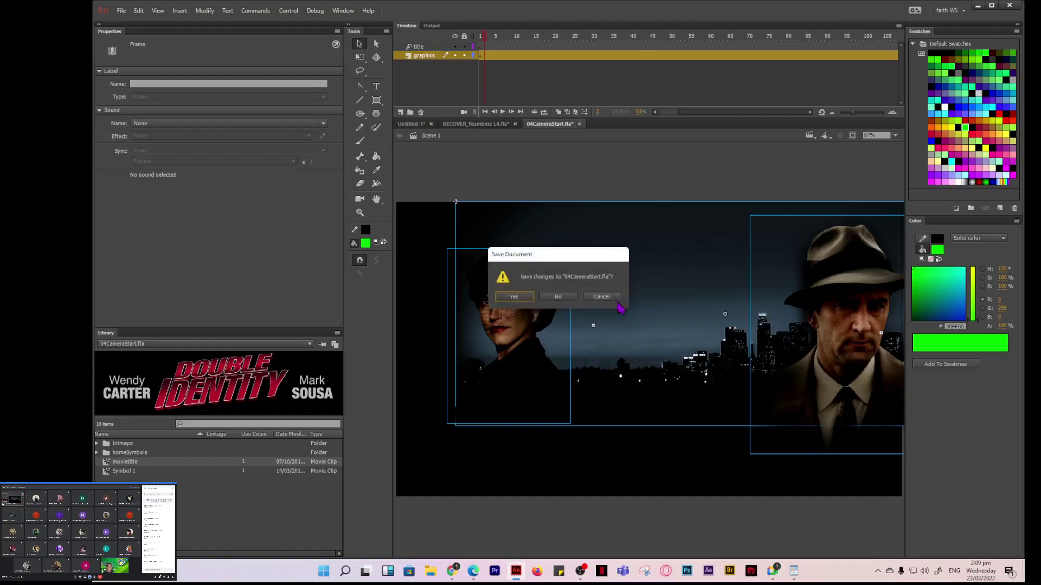
{"action": "left_click", "coordinate": [558, 296]}
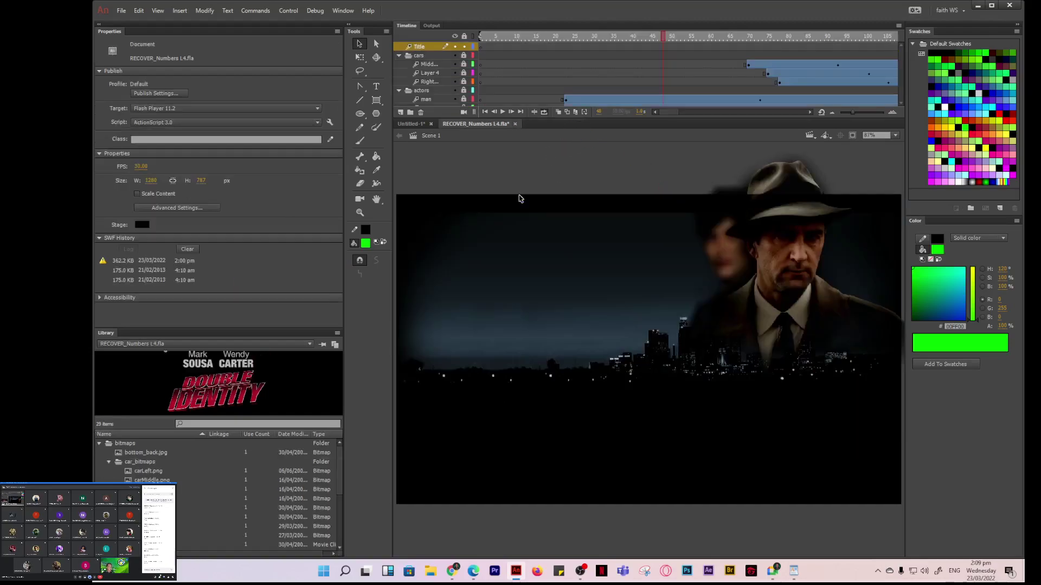
{"action": "left_click", "coordinate": [122, 11]}
{"action": "mouse_move", "coordinate": [187, 54]}
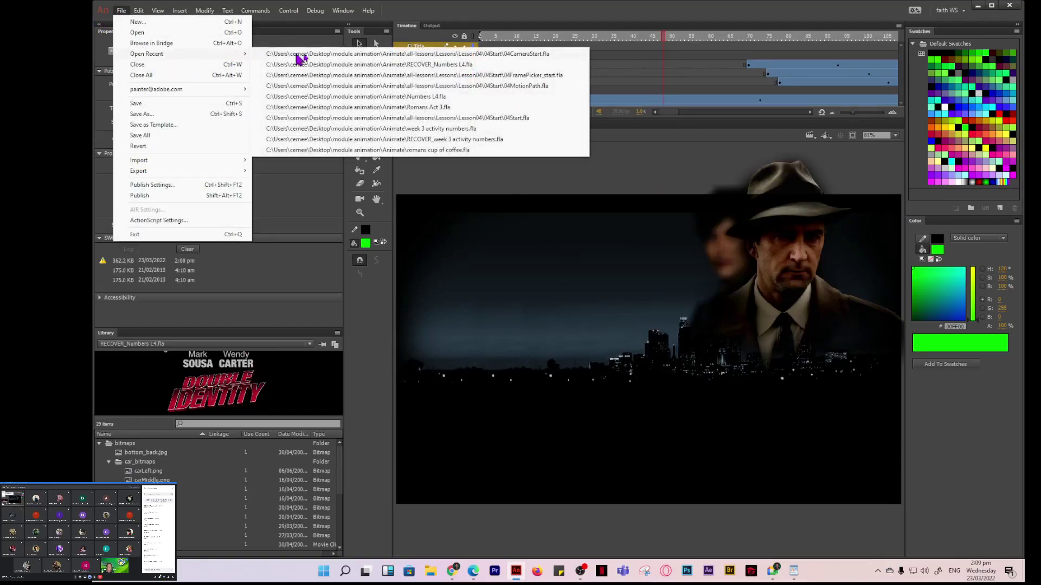
{"action": "left_click", "coordinate": [485, 56]}
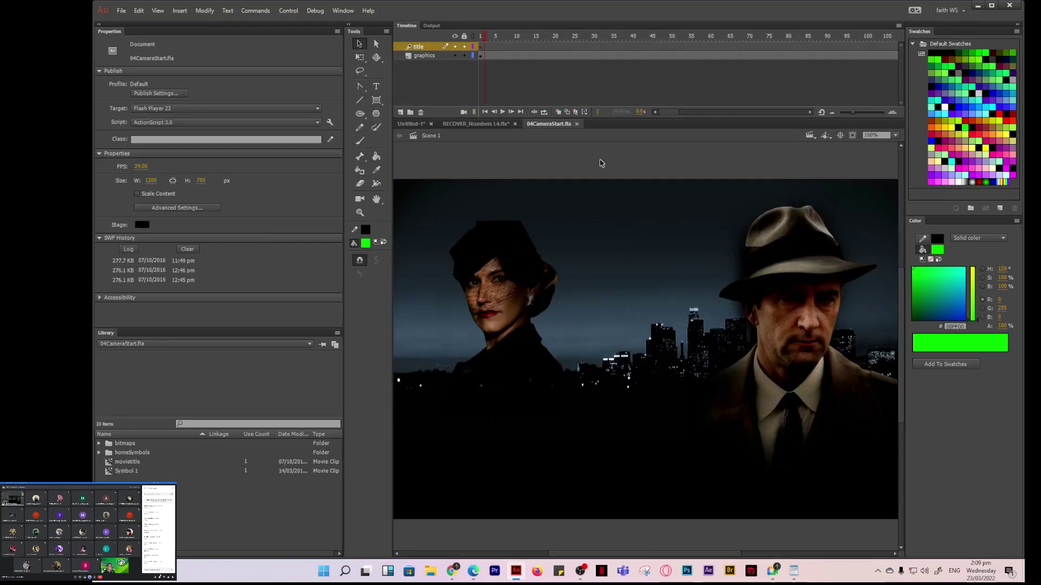
{"action": "left_click", "coordinate": [895, 135]}
{"action": "left_click", "coordinate": [874, 145]}
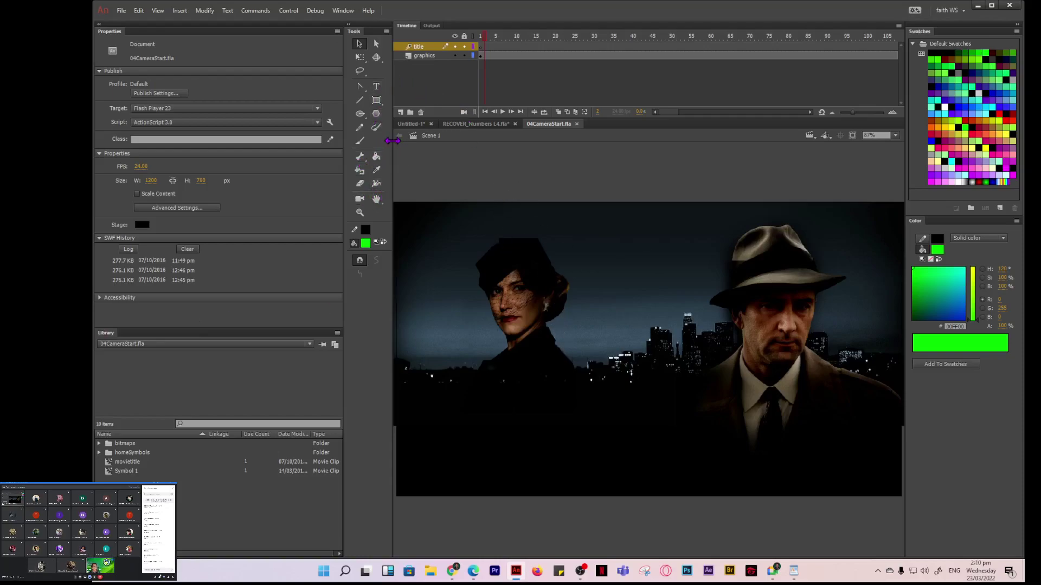
- Enable the camera on the scene and try zooming it in and out over the artwork
{"action": "left_click", "coordinate": [359, 199]}
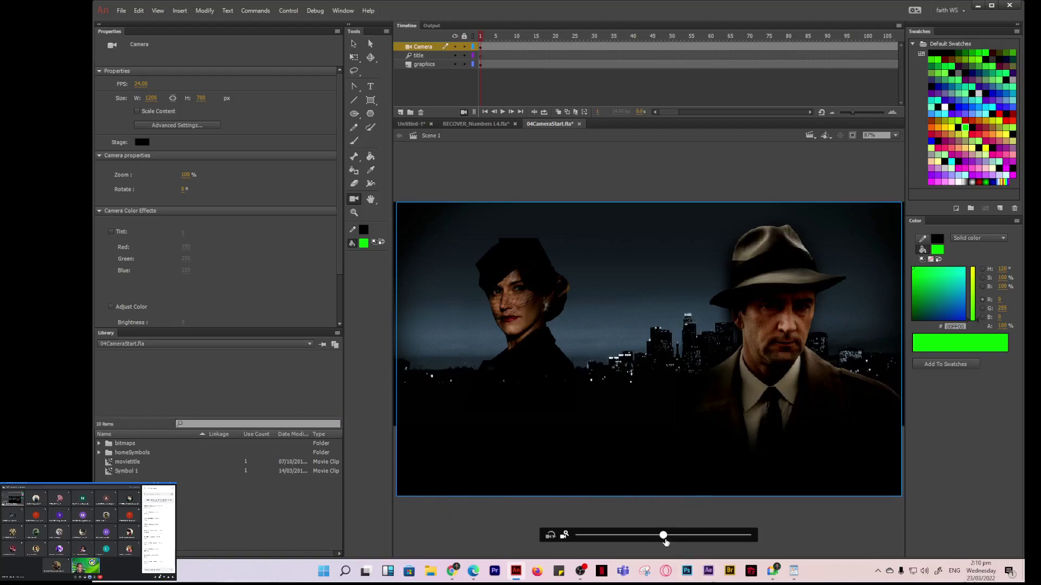
{"action": "left_click_drag", "start_coordinate": [663, 535], "coordinate": [707, 536]}
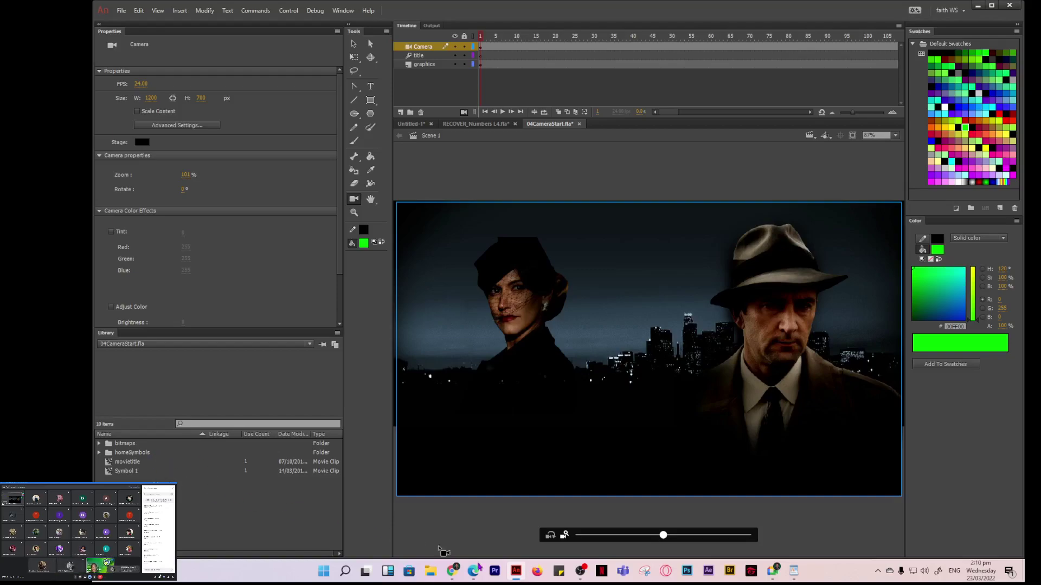
{"action": "left_click_drag", "start_coordinate": [663, 535], "coordinate": [750, 544]}
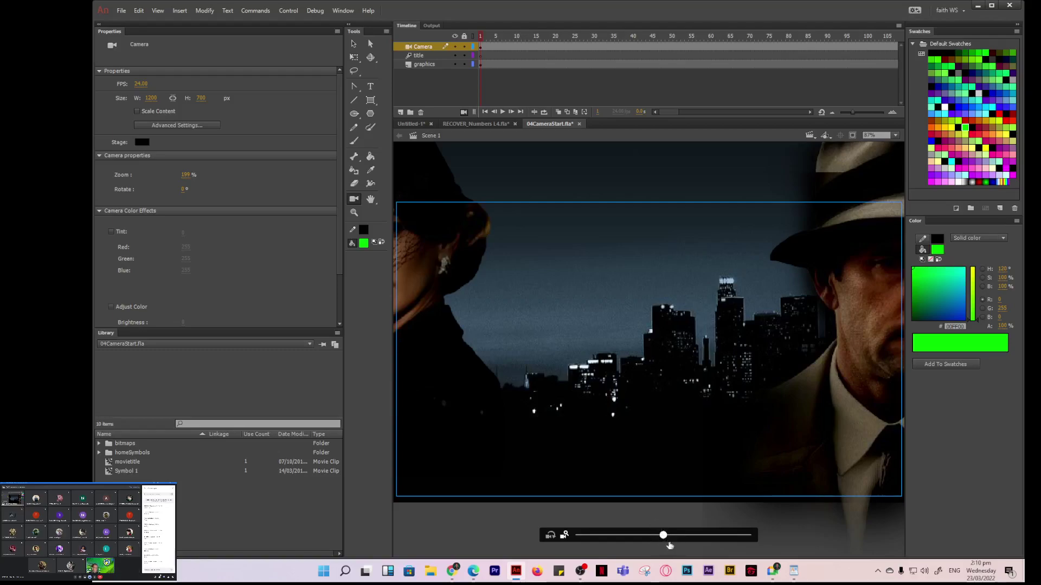
{"action": "left_click_drag", "start_coordinate": [670, 545], "coordinate": [760, 545]}
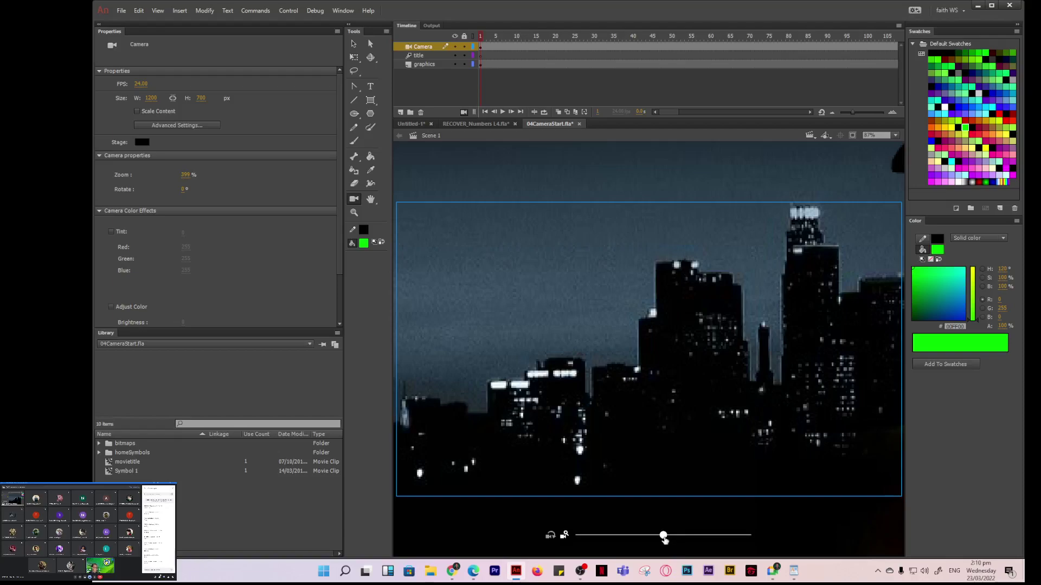
{"action": "left_click_drag", "start_coordinate": [665, 540], "coordinate": [577, 544]}
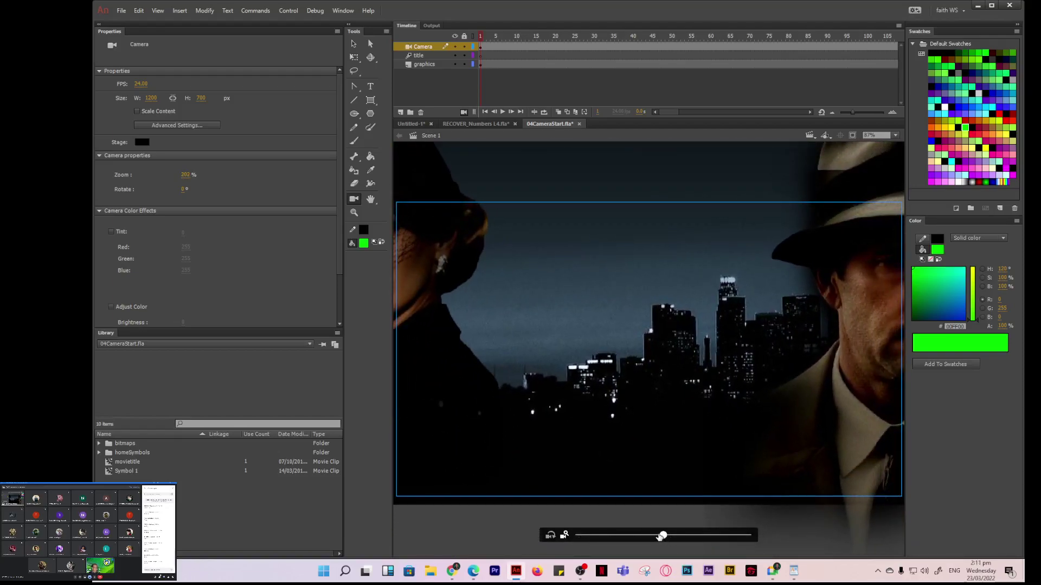
{"action": "left_click_drag", "start_coordinate": [659, 537], "coordinate": [576, 537]}
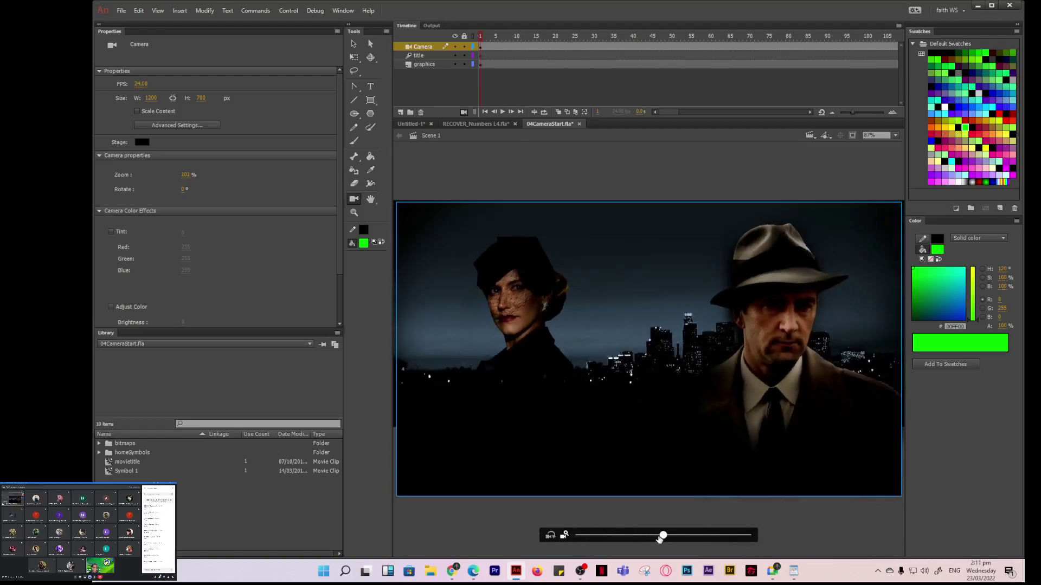
{"action": "left_click_drag", "start_coordinate": [660, 539], "coordinate": [702, 536]}
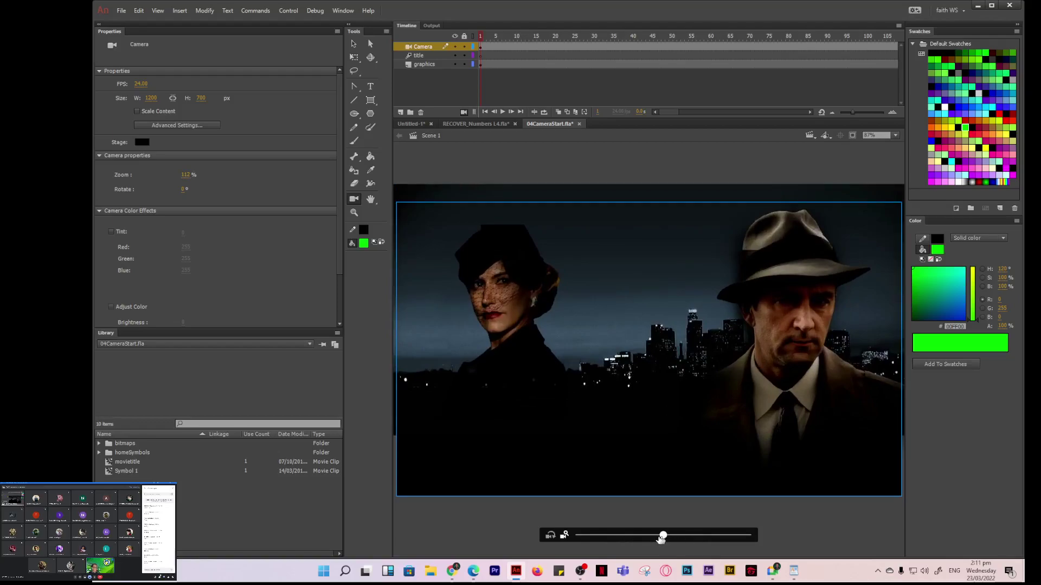
{"action": "mouse_move", "coordinate": [661, 539]}
{"action": "left_mouse_down"}
{"action": "mouse_move", "coordinate": [631, 542]}
{"action": "mouse_move", "coordinate": [671, 538]}
{"action": "left_mouse_up"}
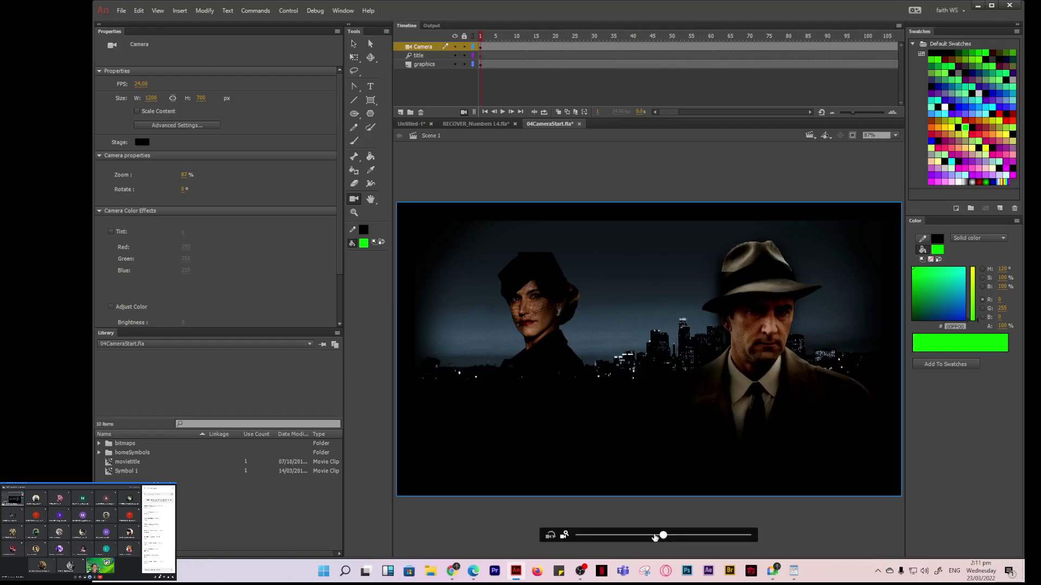
- Set the camera zoom to 100%
{"action": "left_click", "coordinate": [185, 176]}
{"action": "type", "text": "10"}
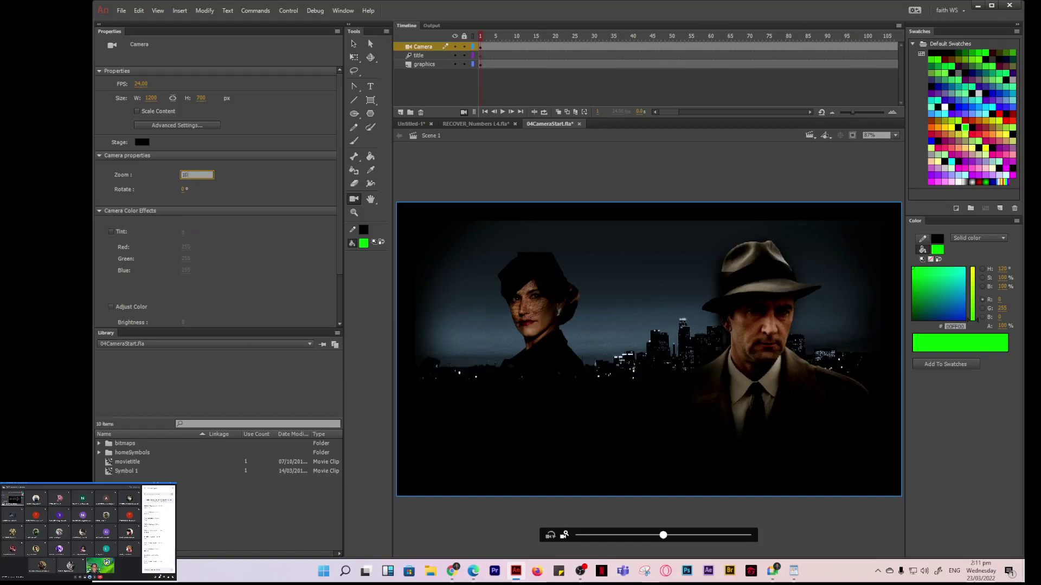
{"action": "type", "text": "0"}
{"action": "key", "text": "Return"}
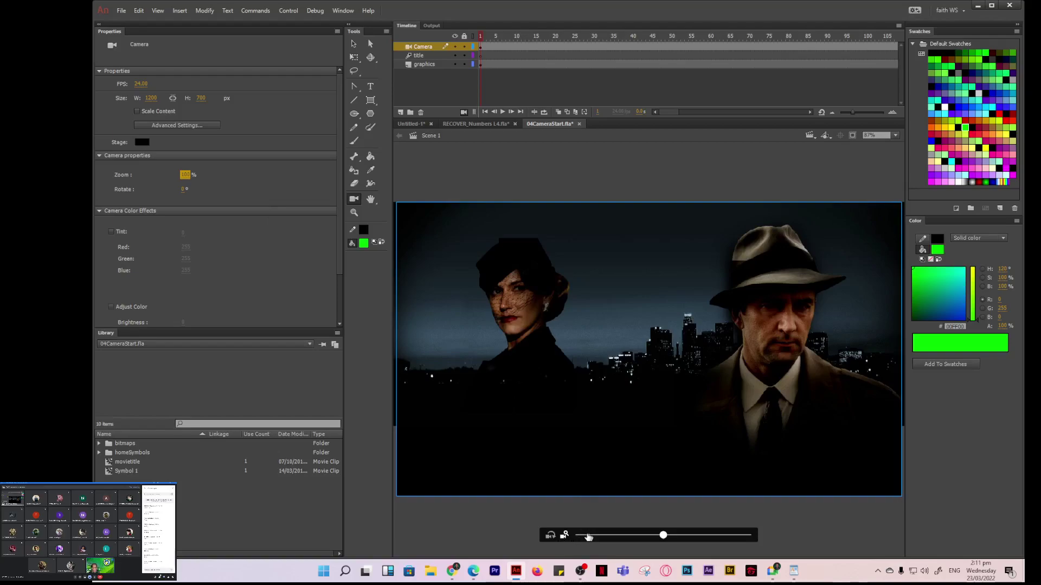
- Switch the camera control to rotation, pan the camera across the artwork and rotate it nearly a quarter turn
{"action": "left_click", "coordinate": [551, 536]}
{"action": "left_click_drag", "start_coordinate": [507, 342], "coordinate": [597, 369]}
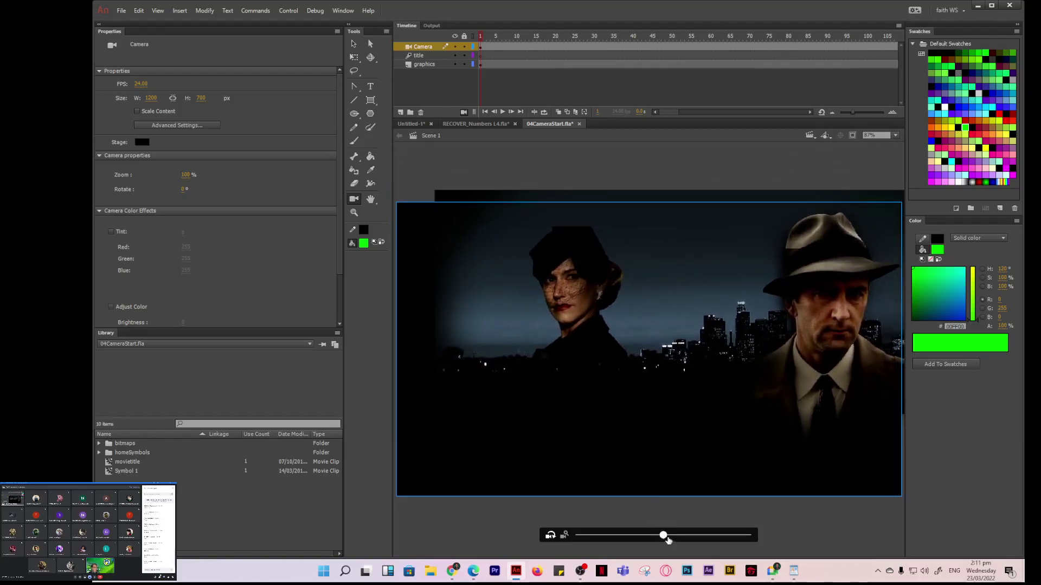
{"action": "left_click_drag", "start_coordinate": [637, 406], "coordinate": [675, 394]}
{"action": "left_click_drag", "start_coordinate": [664, 535], "coordinate": [804, 523]}
{"action": "left_click_drag", "start_coordinate": [664, 536], "coordinate": [692, 538]}
- Set the camera rotation to 0°
{"action": "left_click", "coordinate": [187, 190]}
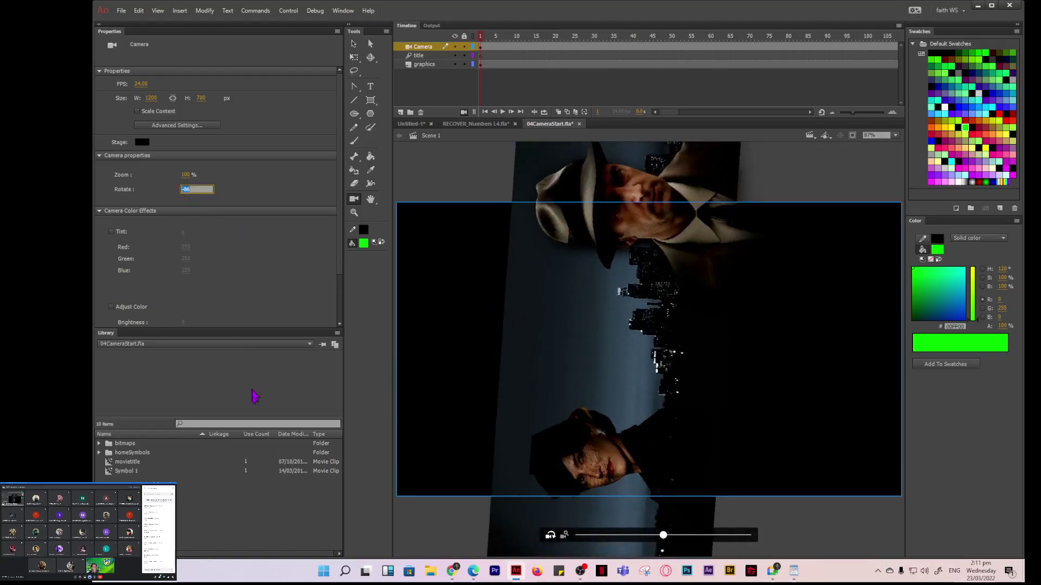
{"action": "type", "text": "0"}
{"action": "key", "text": "Return"}
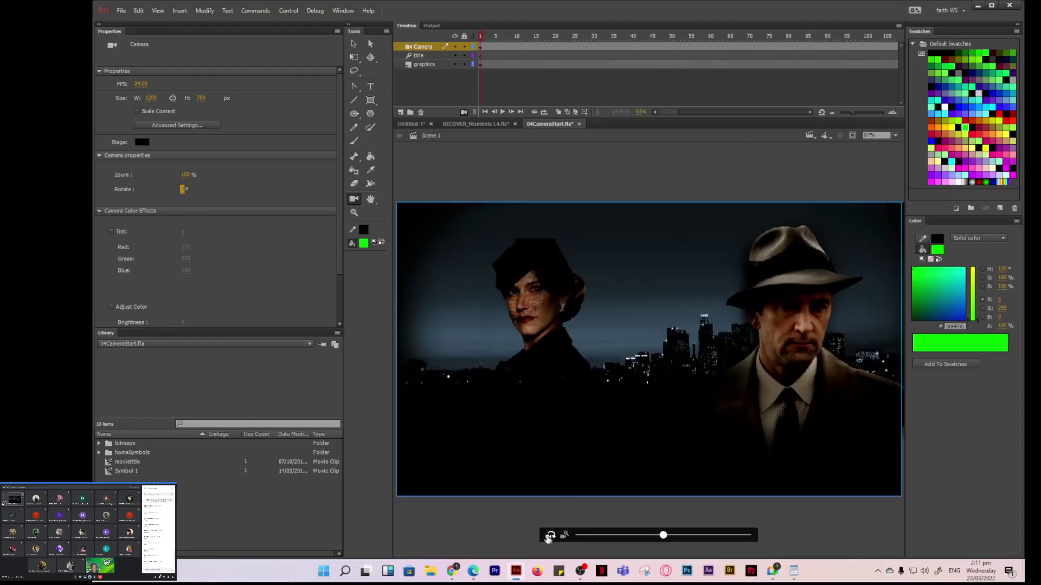
- Switch the camera control to zoom, zoom in closely on the skyline and reset the camera zoom to 100%
{"action": "left_click", "coordinate": [564, 536]}
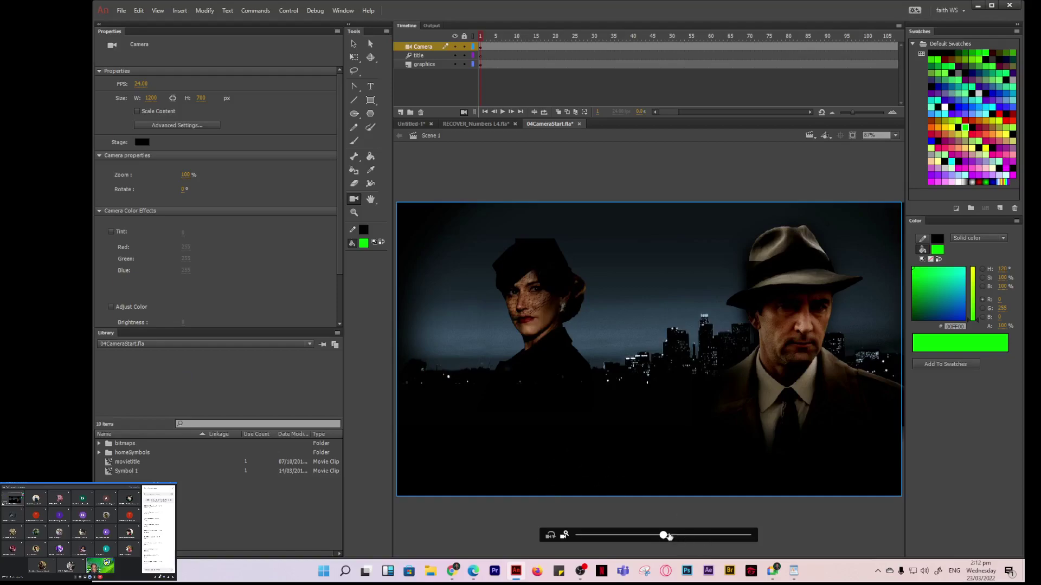
{"action": "left_click_drag", "start_coordinate": [662, 535], "coordinate": [810, 542]}
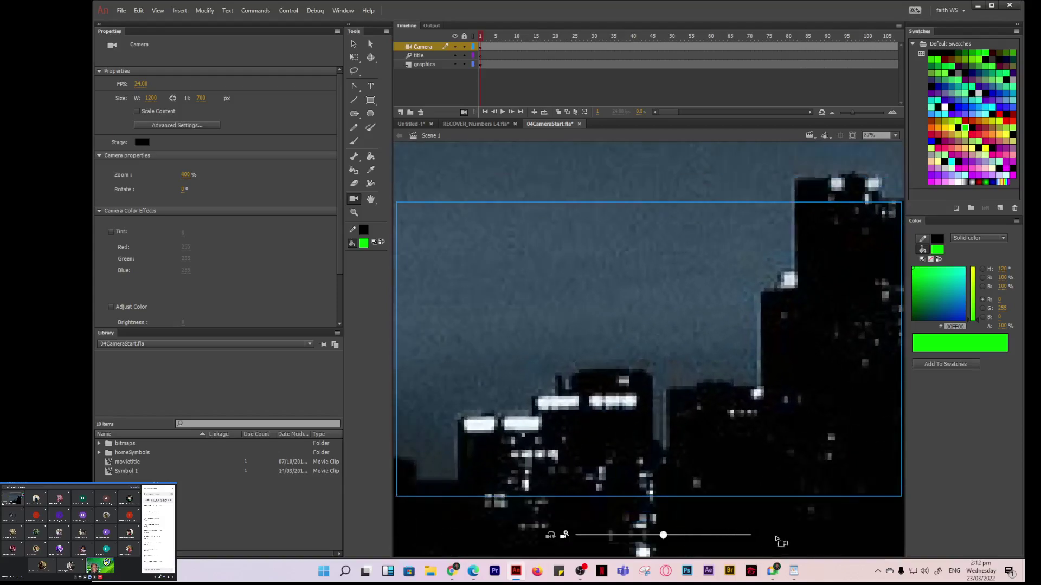
{"action": "left_click_drag", "start_coordinate": [663, 536], "coordinate": [819, 547]}
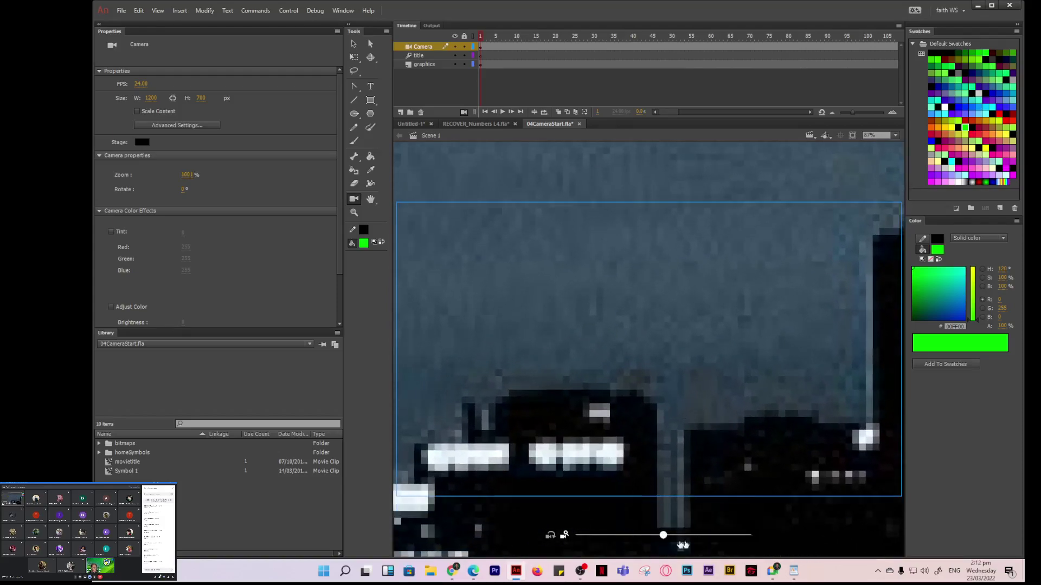
{"action": "left_click", "coordinate": [186, 175]}
{"action": "type", "text": "100"}
{"action": "key", "text": "BackSpace"}
{"action": "key", "text": "BackSpace"}
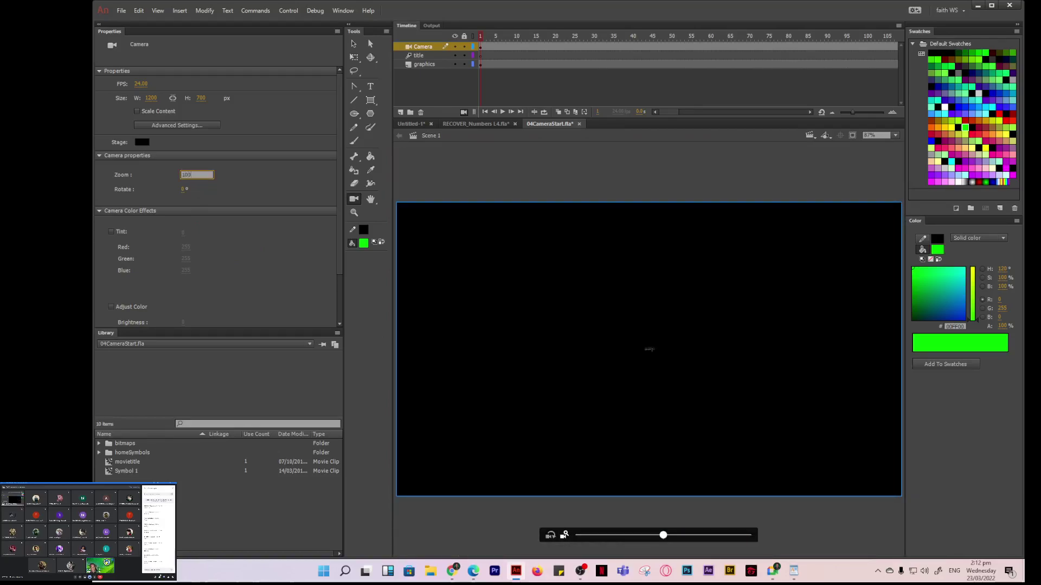
{"action": "key", "text": "Return"}
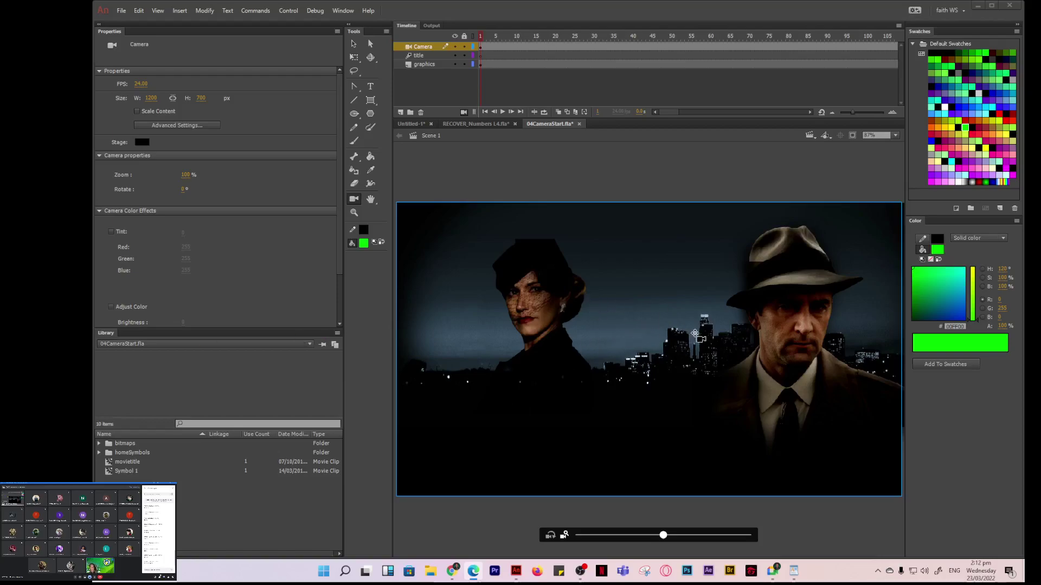
- Pan the camera around the scene and reframe it so both characters sit within the stage
{"action": "left_click_drag", "start_coordinate": [637, 339], "coordinate": [435, 336]}
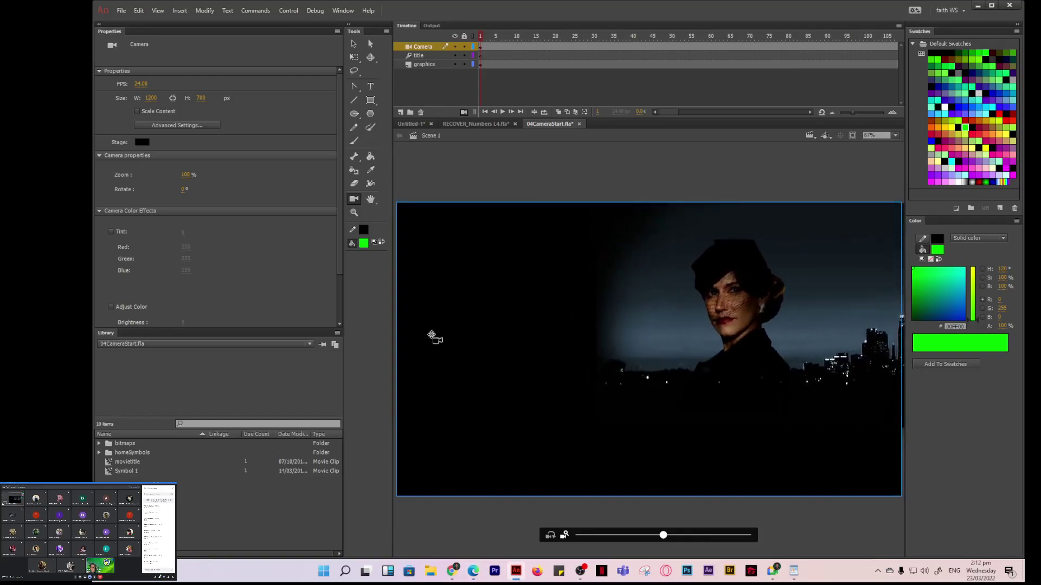
{"action": "left_click_drag", "start_coordinate": [535, 337], "coordinate": [602, 391]}
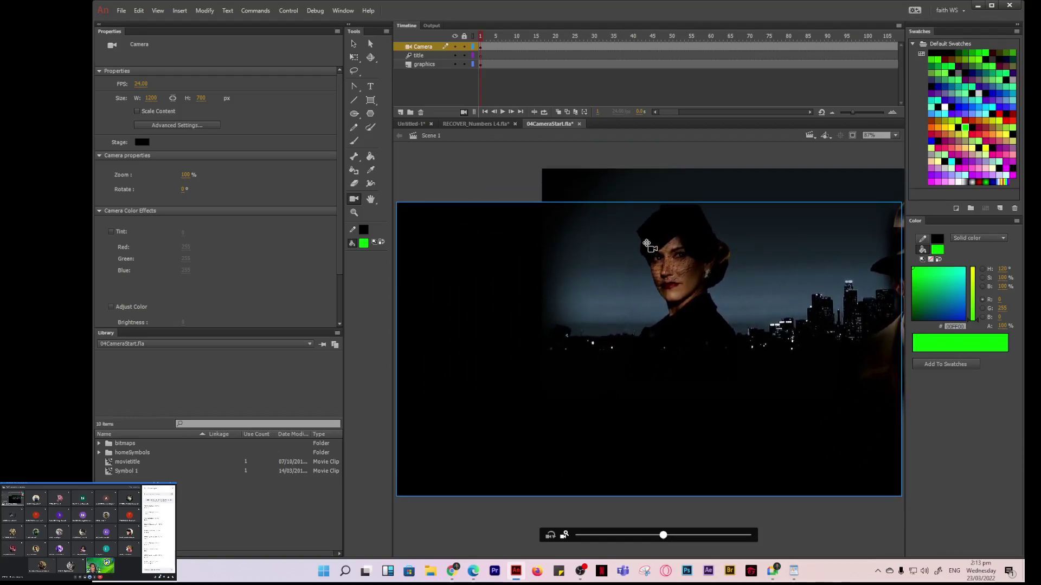
{"action": "left_click_drag", "start_coordinate": [647, 243], "coordinate": [805, 340]}
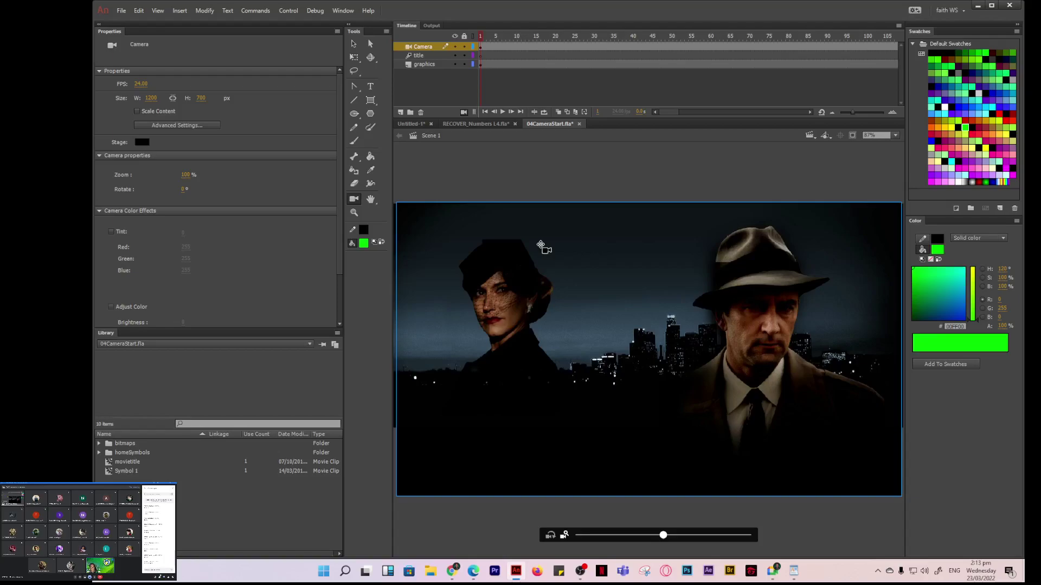
{"action": "mouse_move", "coordinate": [599, 306]}
{"action": "left_mouse_down"}
{"action": "mouse_move", "coordinate": [631, 322]}
{"action": "mouse_move", "coordinate": [611, 309]}
{"action": "mouse_move", "coordinate": [570, 315]}
{"action": "mouse_move", "coordinate": [582, 313]}
{"action": "left_mouse_up"}
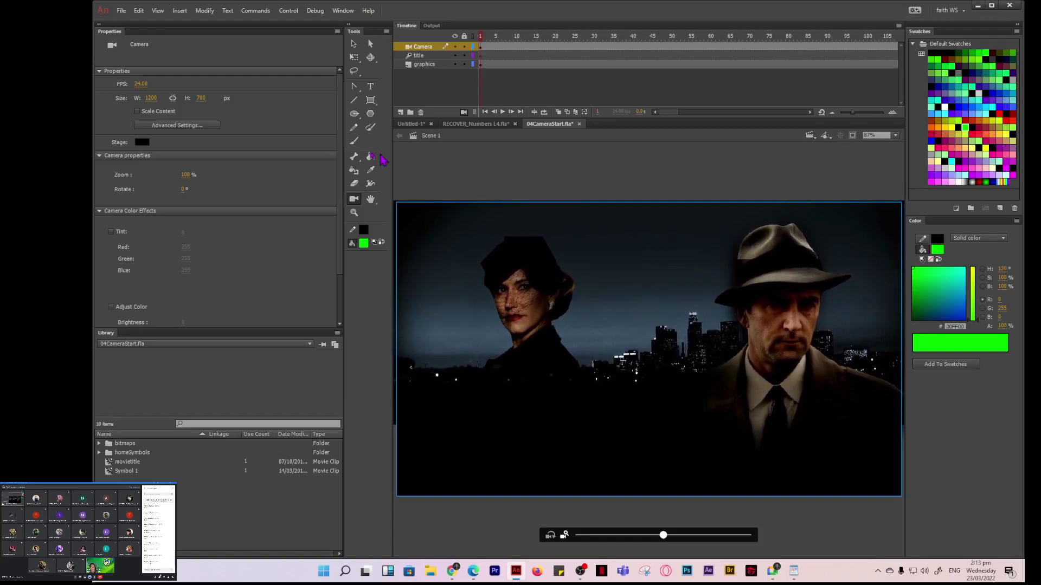
- Close 04CameraStart.fla without saving the camera changes
{"action": "left_click", "coordinate": [579, 123]}
{"action": "left_click", "coordinate": [566, 298]}
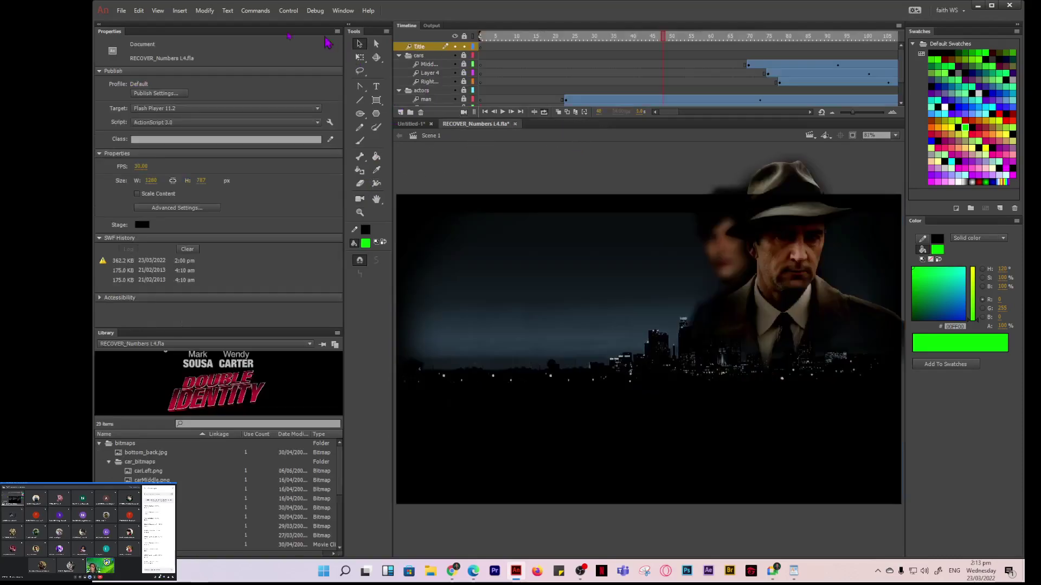
- Reopen the recent file 04CameraStart.fla and add a Camera layer to its timeline
{"action": "left_click", "coordinate": [121, 10]}
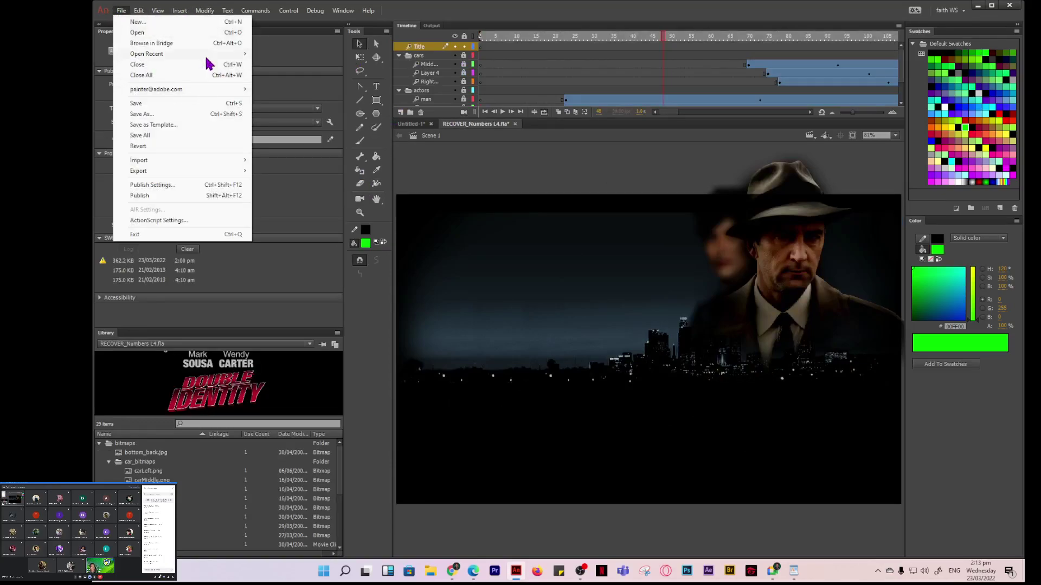
{"action": "mouse_move", "coordinate": [206, 53]}
{"action": "left_click", "coordinate": [334, 52]}
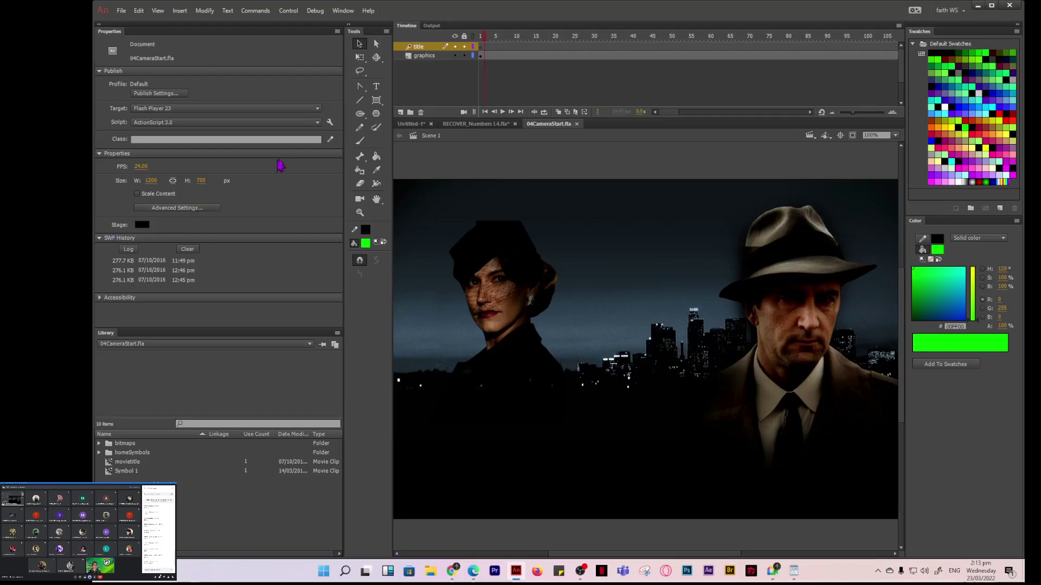
{"action": "left_click", "coordinate": [359, 199]}
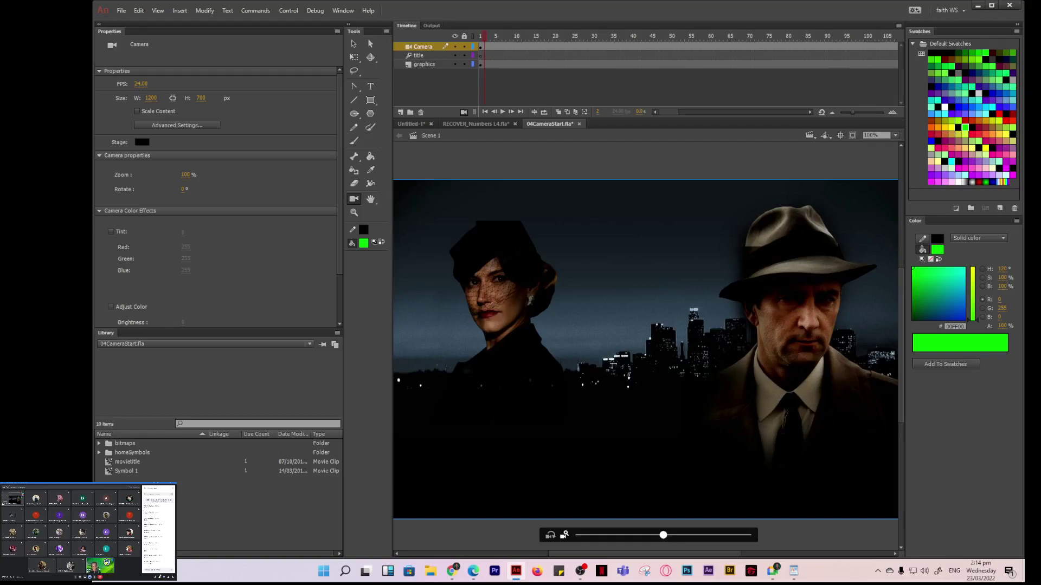
- Create a motion tween on the Camera layer
{"action": "left_click", "coordinate": [426, 49]}
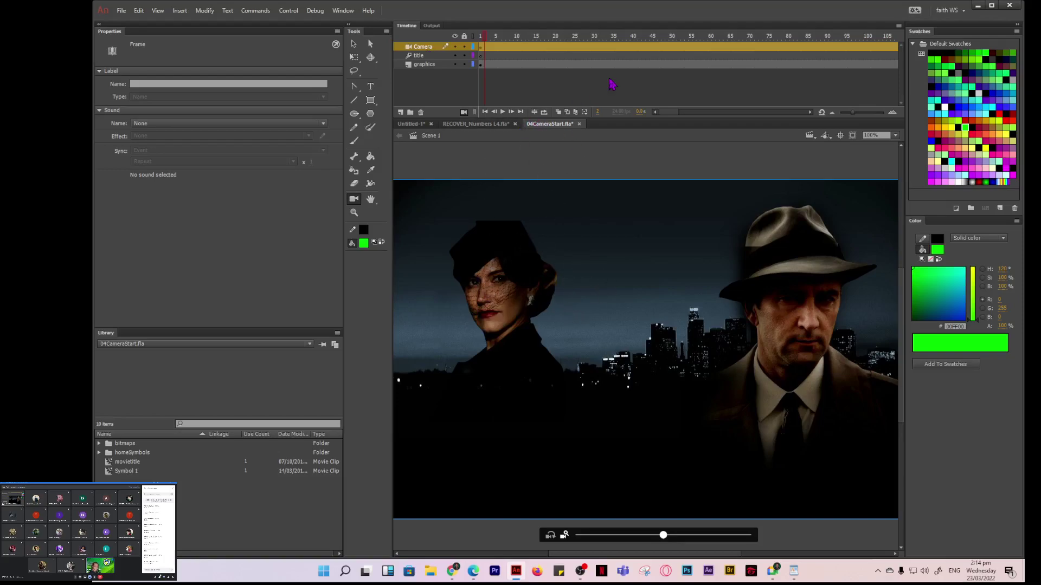
{"action": "right_click", "coordinate": [574, 47]}
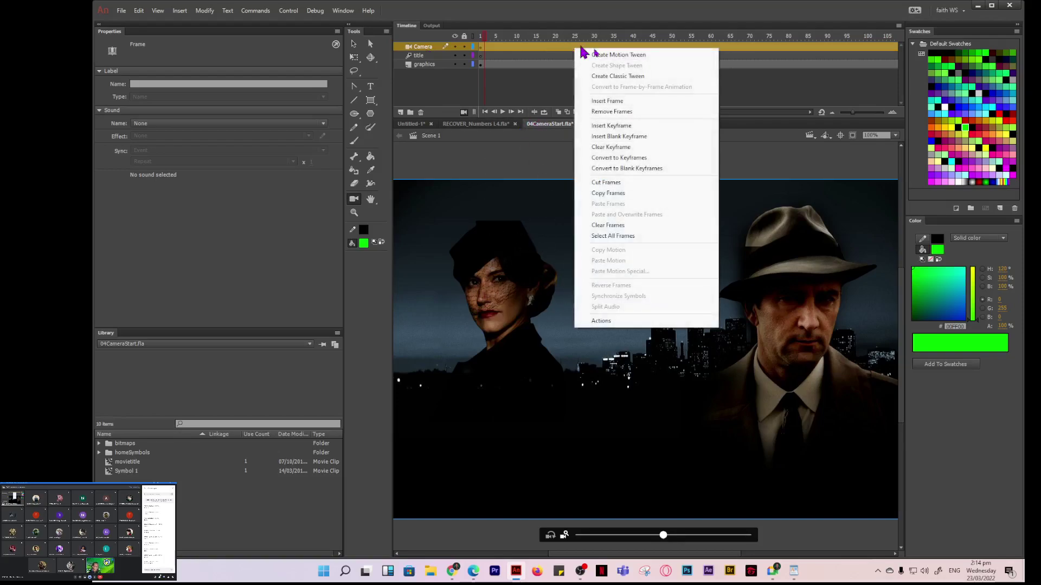
{"action": "left_click", "coordinate": [610, 55]}
{"action": "left_click", "coordinate": [578, 57]}
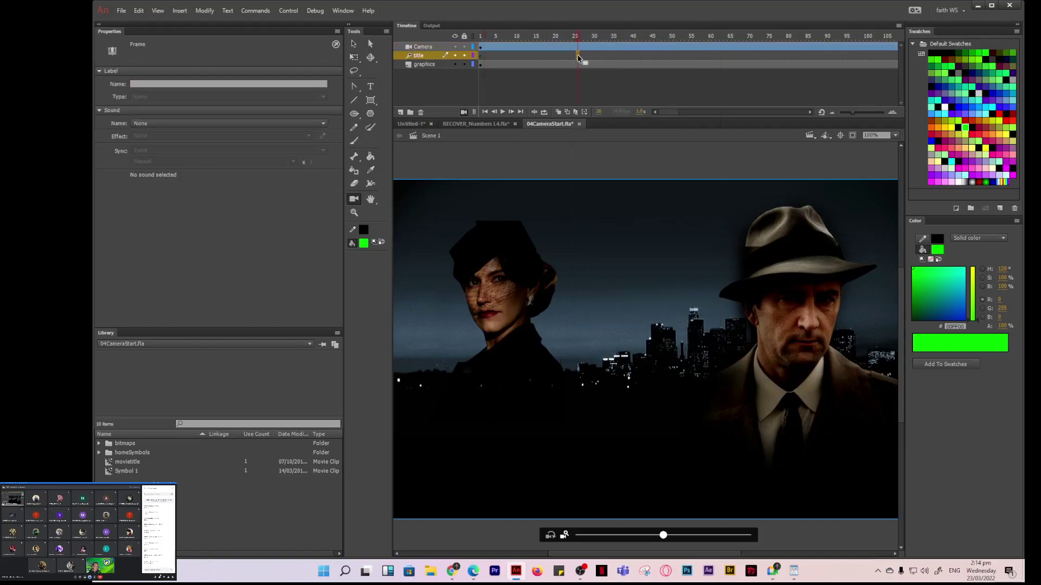
{"action": "left_click", "coordinate": [584, 48]}
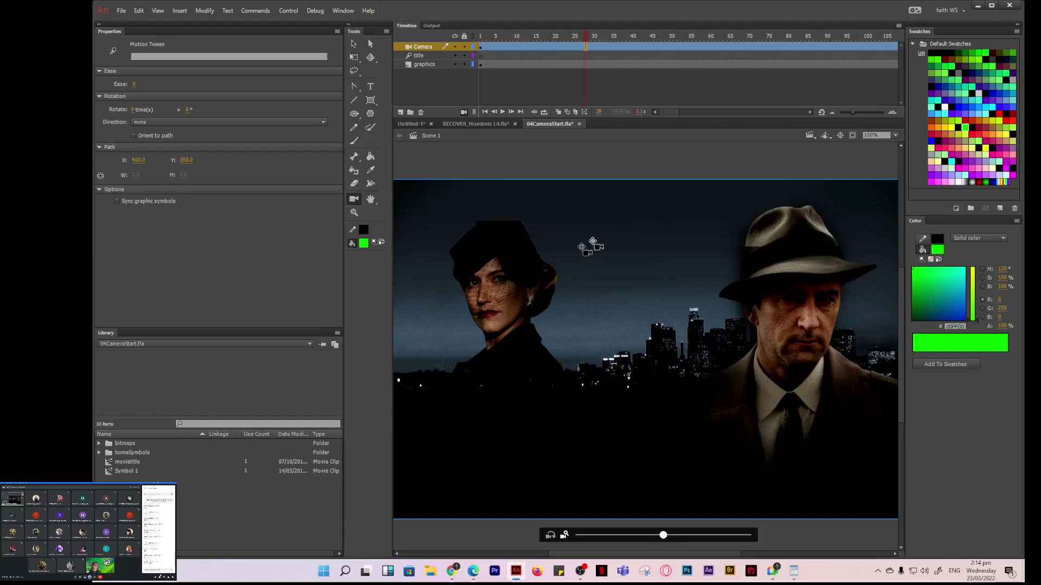
- At frame 25 of the Camera layer, zoom the camera to about 277% and pan it to frame the woman's face
{"action": "left_click", "coordinate": [575, 48]}
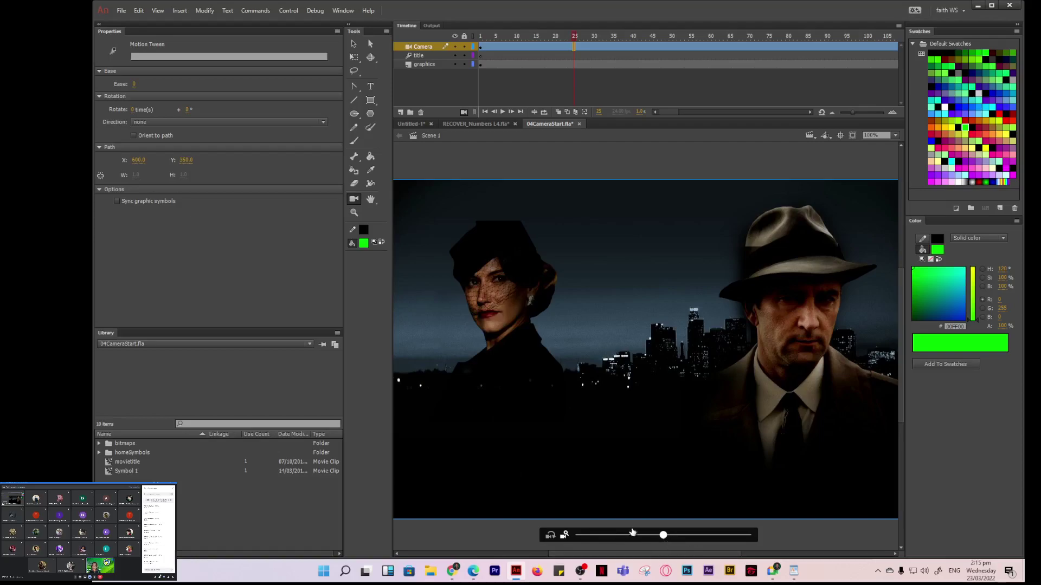
{"action": "left_click", "coordinate": [663, 536]}
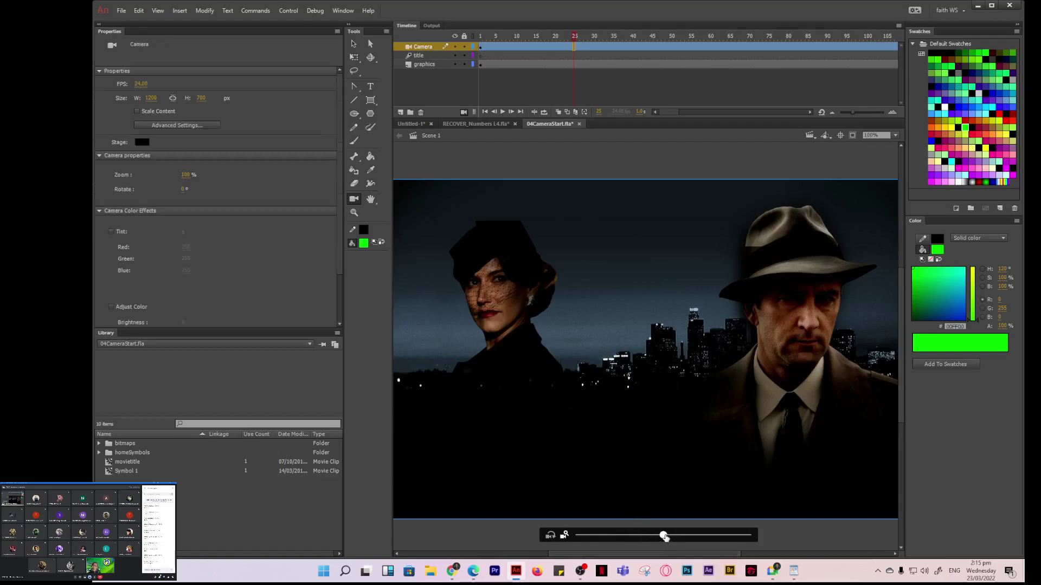
{"action": "left_click_drag", "start_coordinate": [665, 537], "coordinate": [699, 537]}
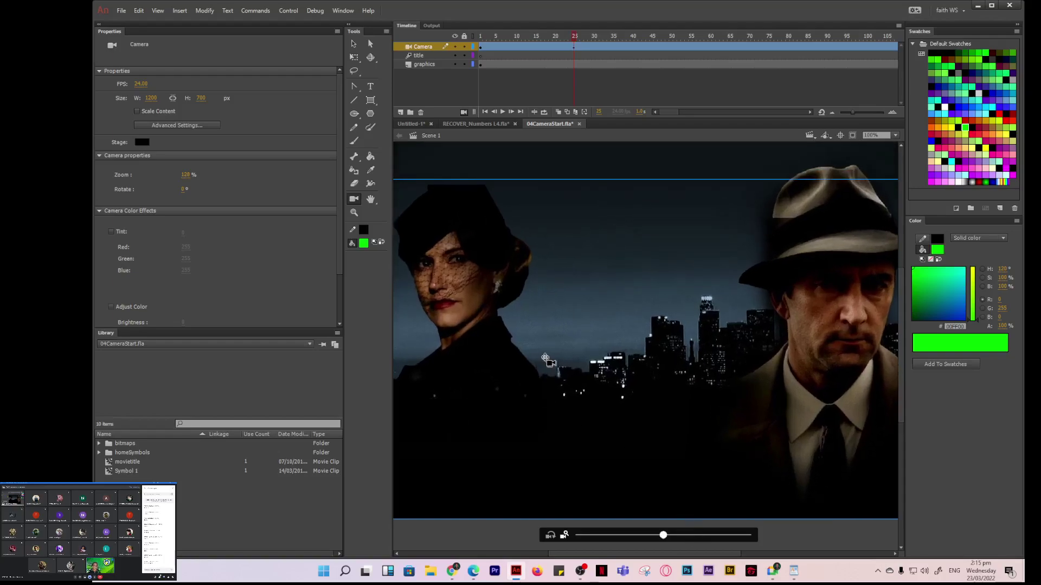
{"action": "left_click_drag", "start_coordinate": [597, 374], "coordinate": [461, 370]}
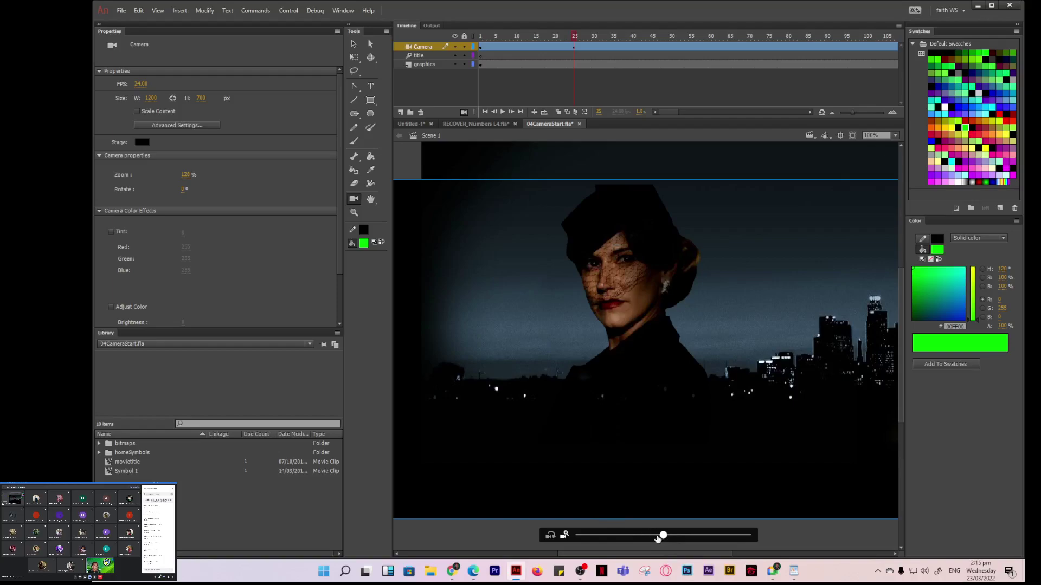
{"action": "left_click_drag", "start_coordinate": [664, 535], "coordinate": [713, 537]}
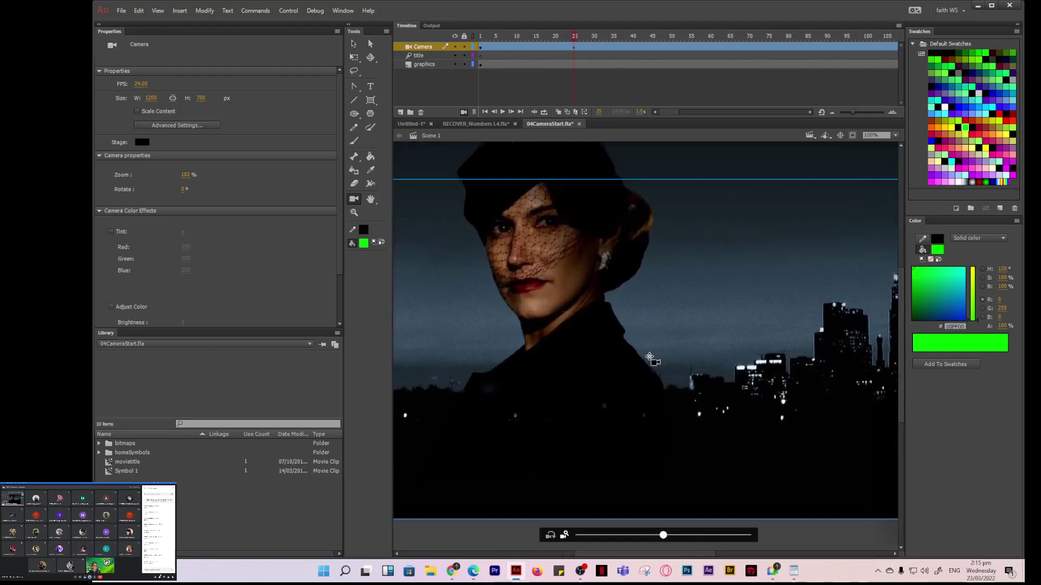
{"action": "left_click_drag", "start_coordinate": [650, 359], "coordinate": [617, 386]}
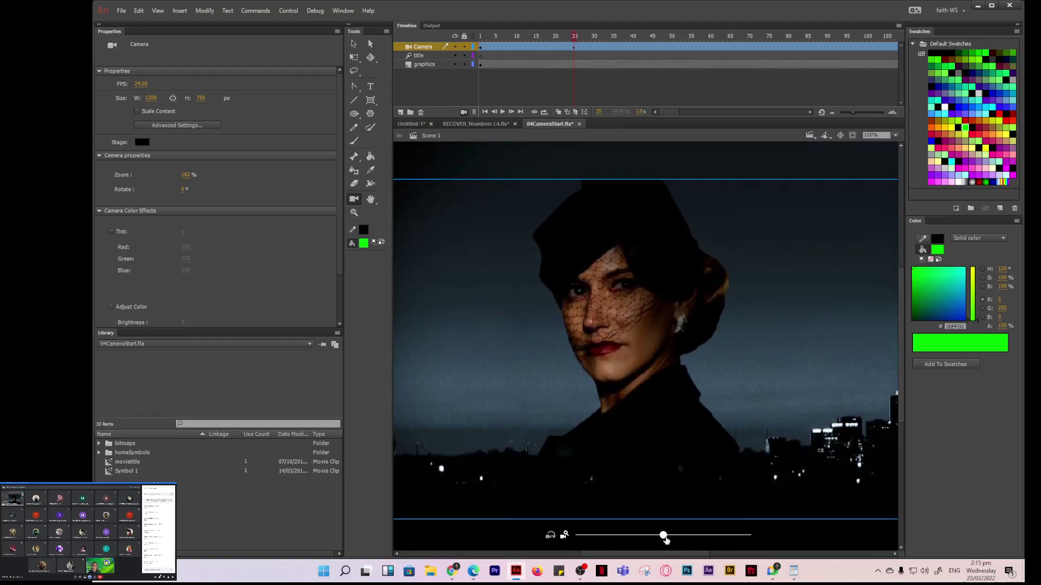
{"action": "left_click_drag", "start_coordinate": [666, 540], "coordinate": [725, 540]}
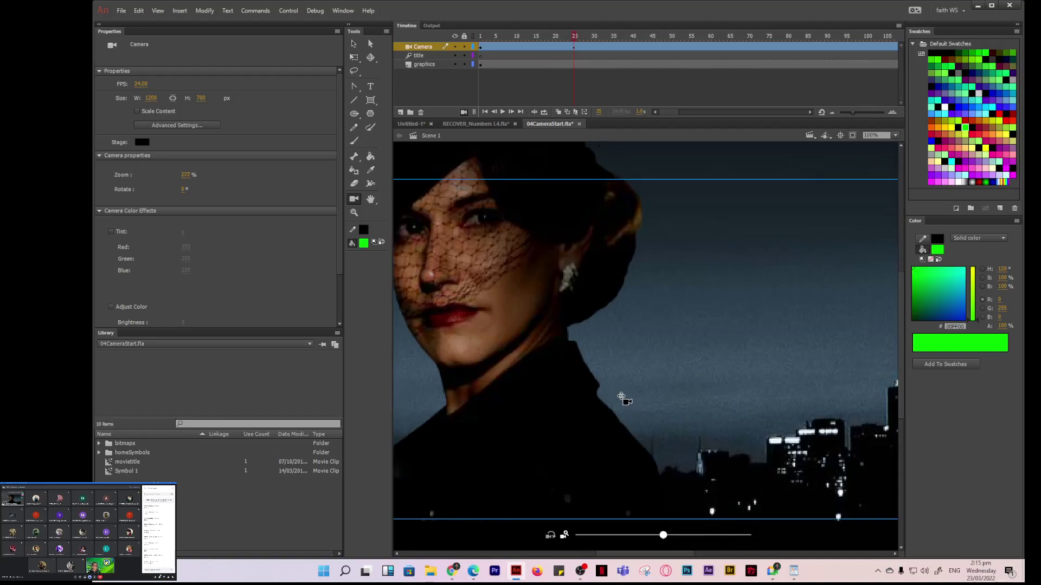
{"action": "left_click_drag", "start_coordinate": [621, 397], "coordinate": [457, 304]}
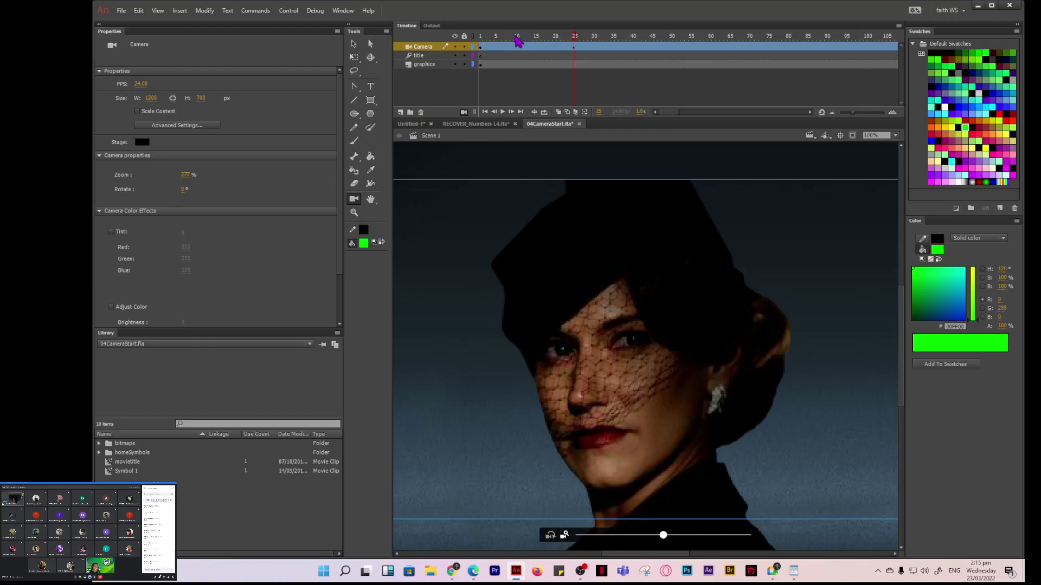
- Preview the camera zoom as a loop starting at frame 1 and extending past the frame 25 keyframe
{"action": "left_click", "coordinate": [543, 112]}
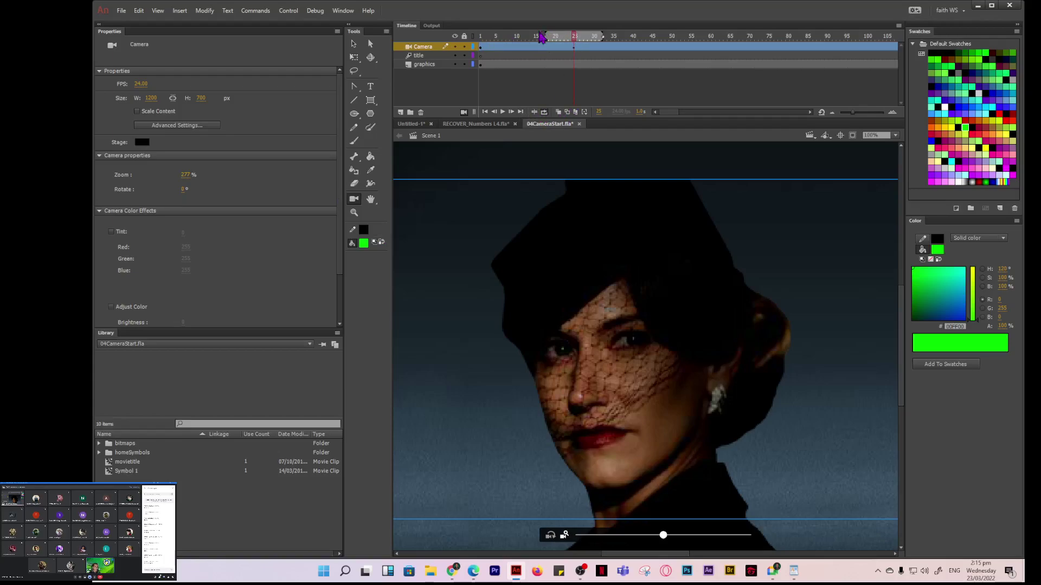
{"action": "left_click_drag", "start_coordinate": [542, 35], "coordinate": [479, 36]}
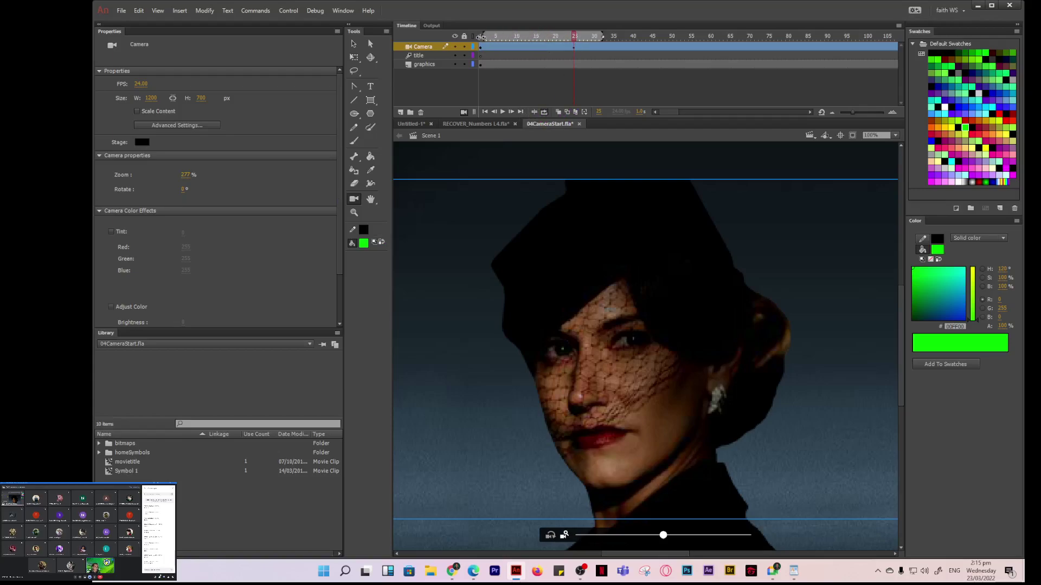
{"action": "left_click", "coordinate": [503, 112]}
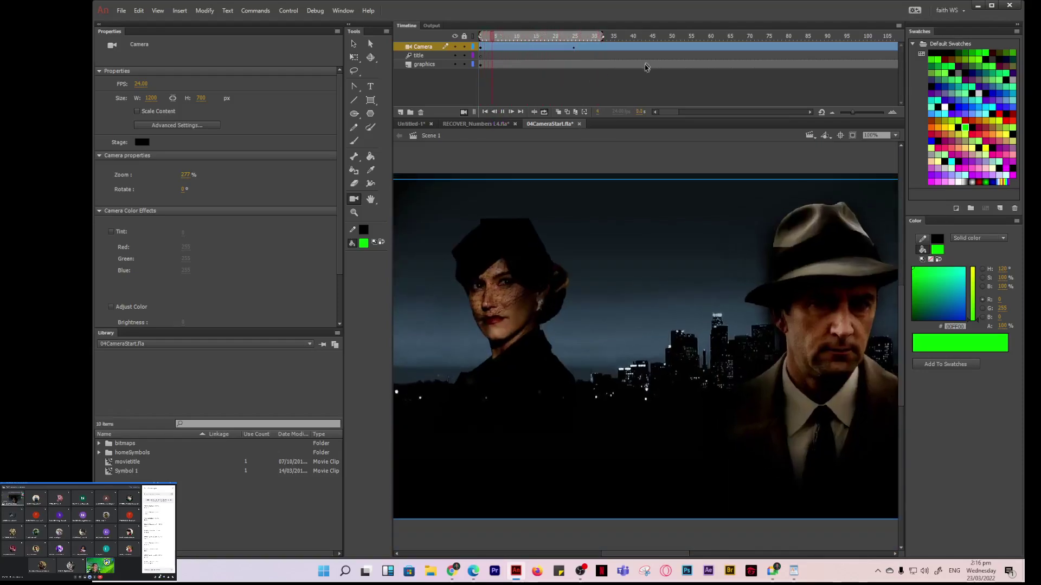
{"action": "left_click", "coordinate": [503, 112]}
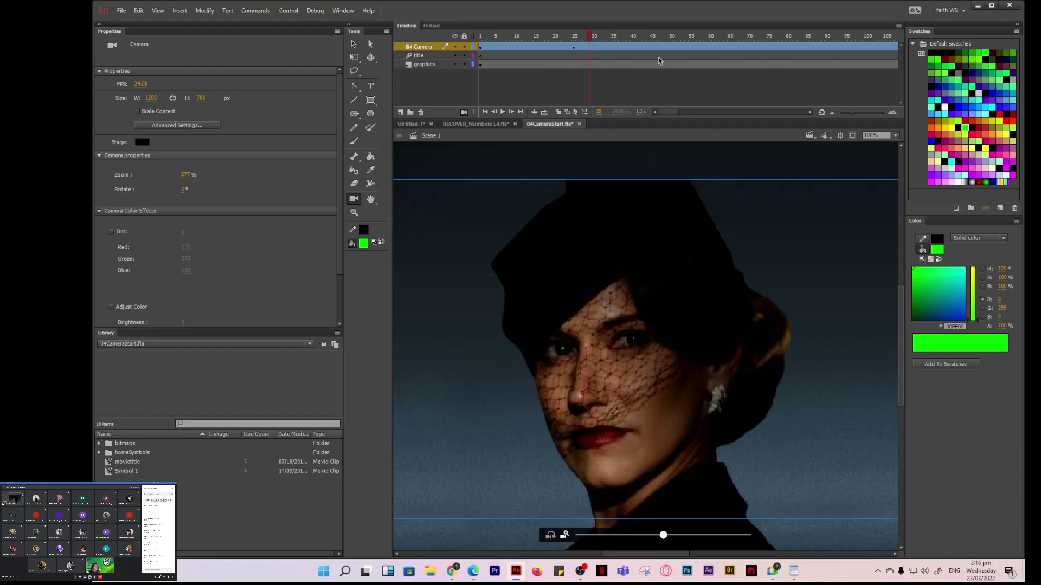
- Insert a keyframe at frame 40 of the Camera layer to hold the close-up of the woman
{"action": "left_click", "coordinate": [632, 48]}
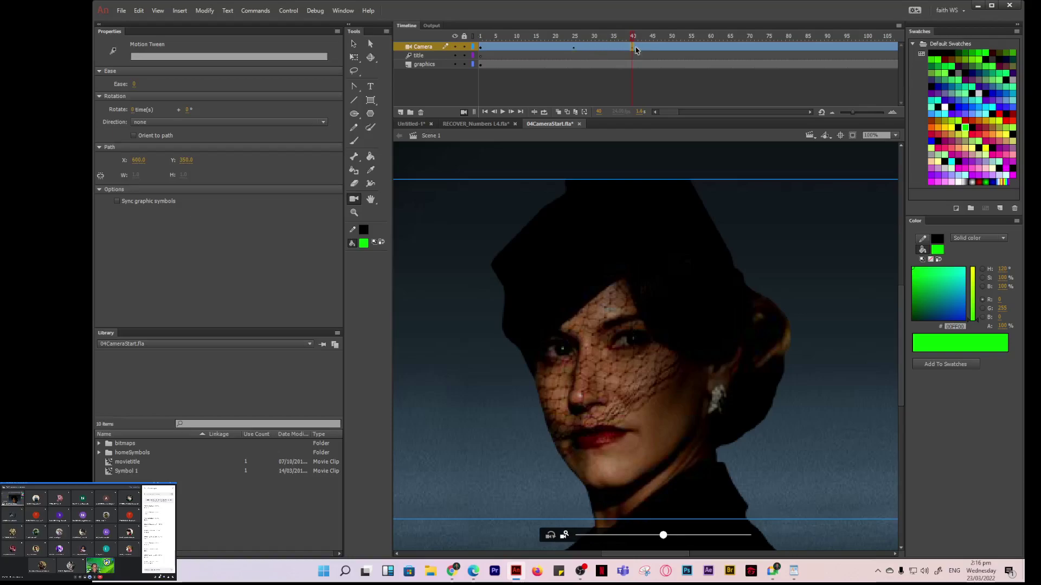
{"action": "mouse_move", "coordinate": [634, 47]}
{"action": "left_mouse_down"}
{"action": "mouse_move", "coordinate": [493, 43]}
{"action": "mouse_move", "coordinate": [637, 40]}
{"action": "left_mouse_up"}
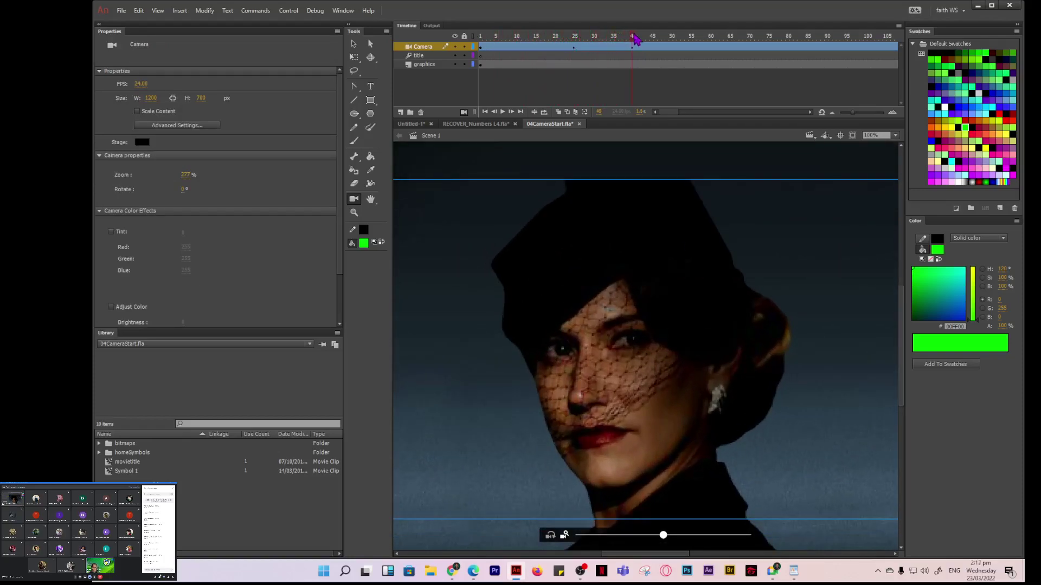
{"action": "left_click", "coordinate": [635, 39]}
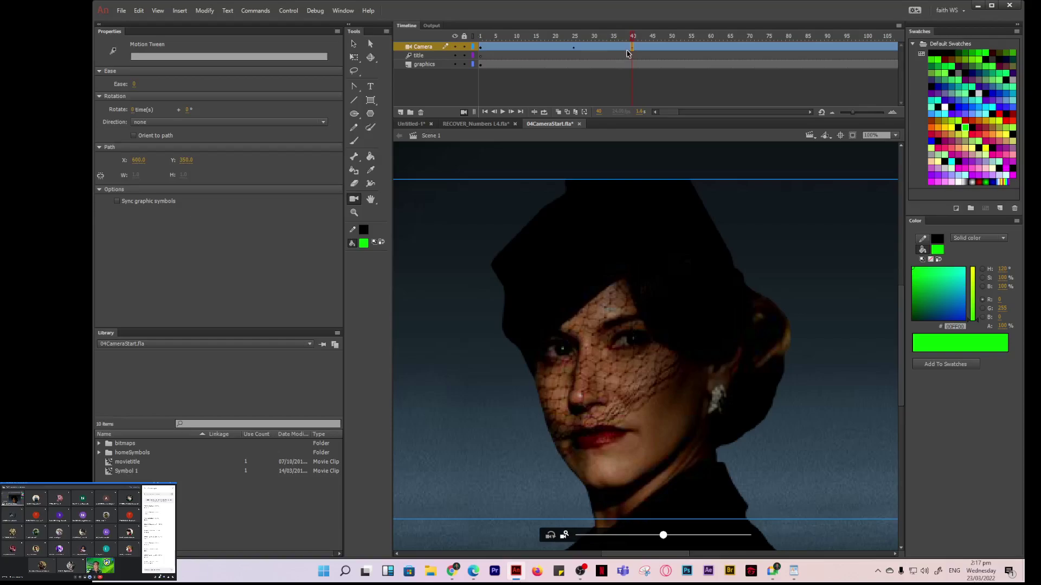
- At frame 70 of the Camera layer, pan the camera to the man's face and zoom out to about 183%
{"action": "left_click", "coordinate": [750, 47]}
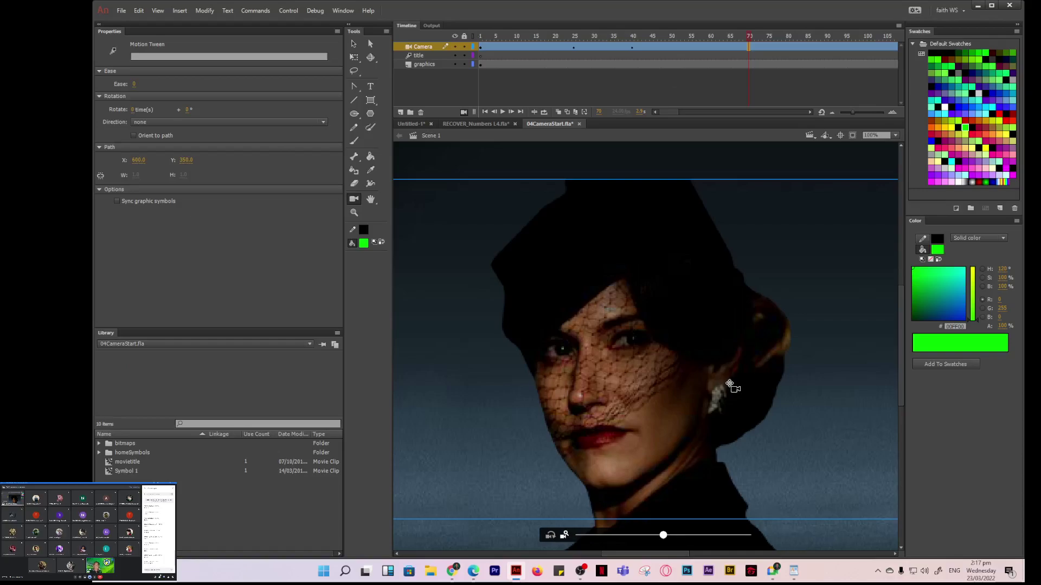
{"action": "left_click_drag", "start_coordinate": [539, 384], "coordinate": [786, 395]}
{"action": "left_click_drag", "start_coordinate": [623, 383], "coordinate": [889, 379]}
{"action": "left_click_drag", "start_coordinate": [599, 373], "coordinate": [721, 379]}
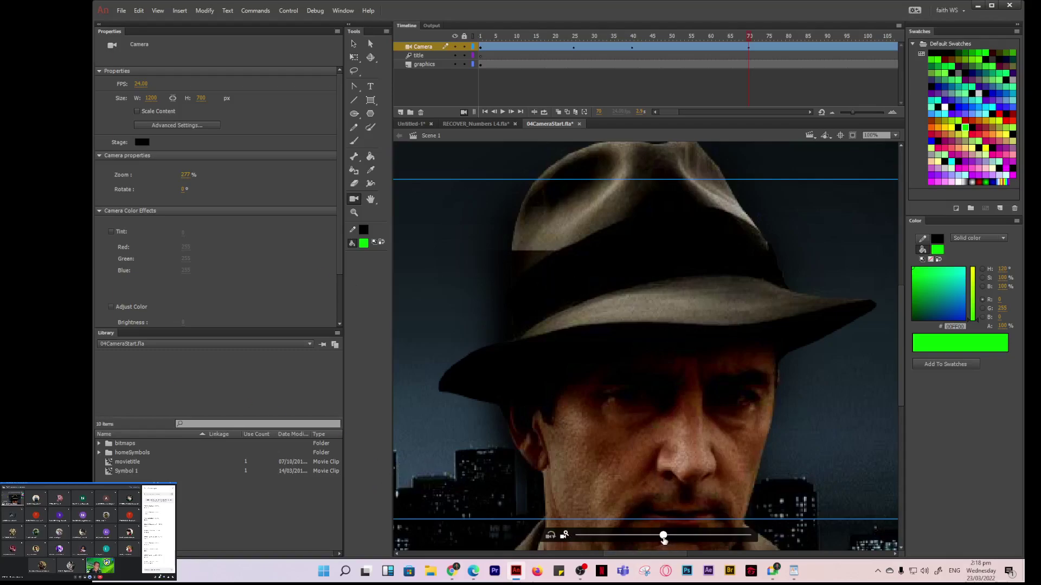
{"action": "left_click_drag", "start_coordinate": [664, 538], "coordinate": [648, 540]}
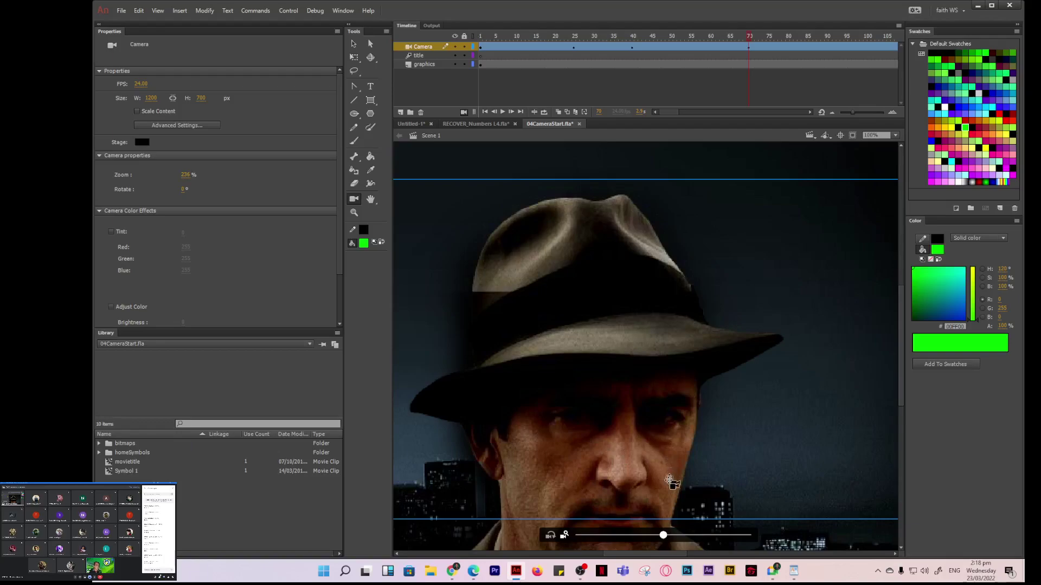
{"action": "left_click_drag", "start_coordinate": [663, 536], "coordinate": [643, 537]}
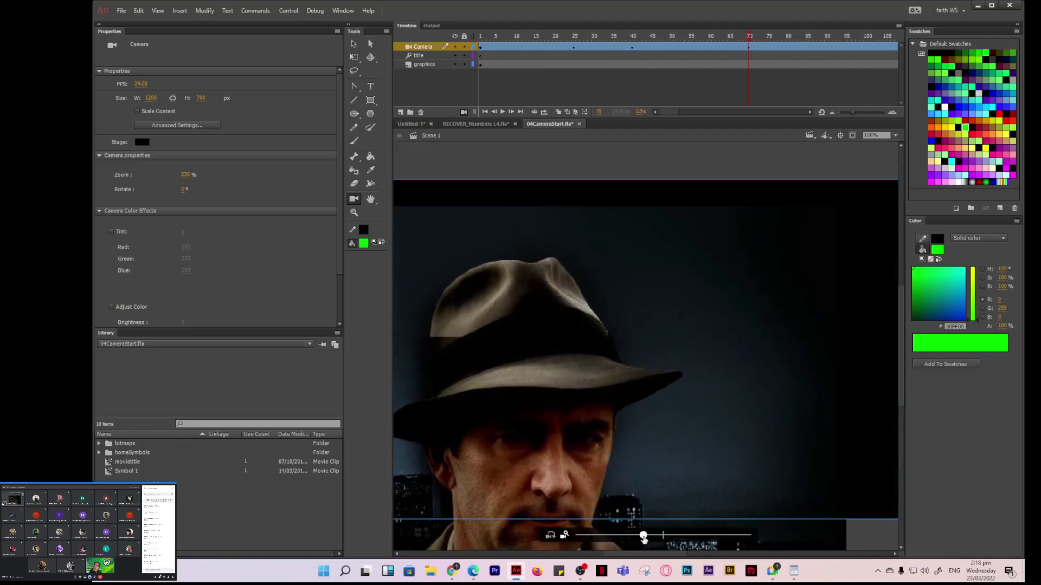
{"action": "left_click_drag", "start_coordinate": [587, 469], "coordinate": [472, 546]}
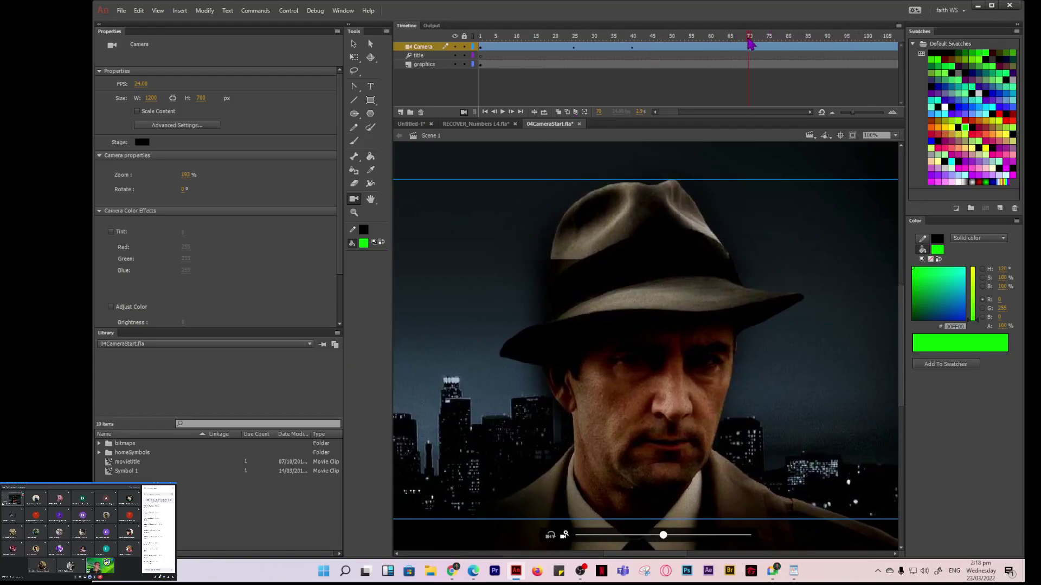
{"action": "mouse_move", "coordinate": [748, 41]}
{"action": "left_mouse_down"}
{"action": "mouse_move", "coordinate": [474, 43]}
{"action": "mouse_move", "coordinate": [751, 49]}
{"action": "left_mouse_up"}
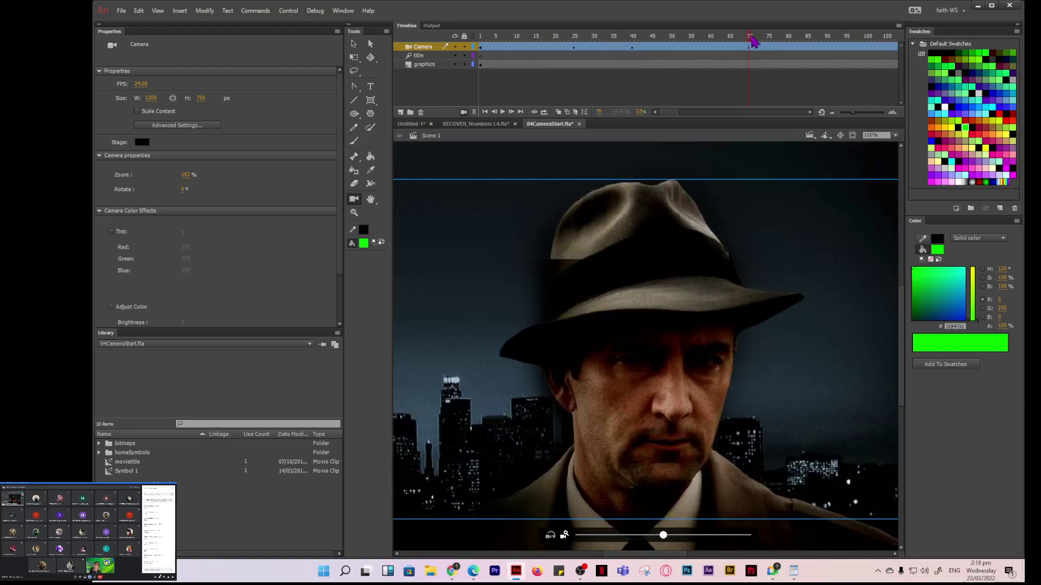
{"action": "mouse_move", "coordinate": [751, 40]}
{"action": "left_mouse_down"}
{"action": "mouse_move", "coordinate": [635, 41]}
{"action": "mouse_move", "coordinate": [750, 50]}
{"action": "left_mouse_up"}
- Clear all properties of the Camera layer's keyframe at frame 40
{"action": "left_click", "coordinate": [632, 49]}
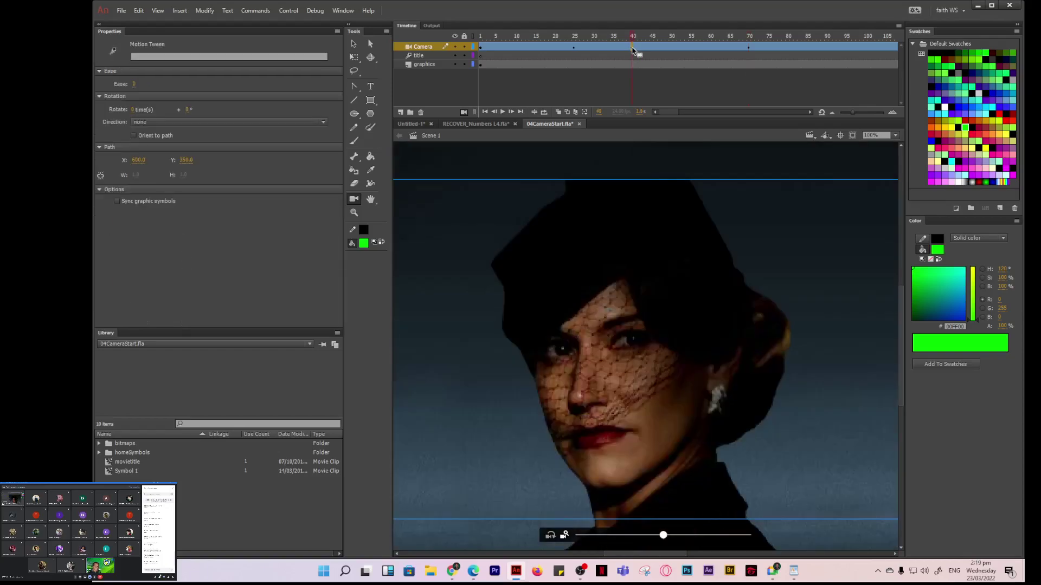
{"action": "right_click", "coordinate": [633, 49]}
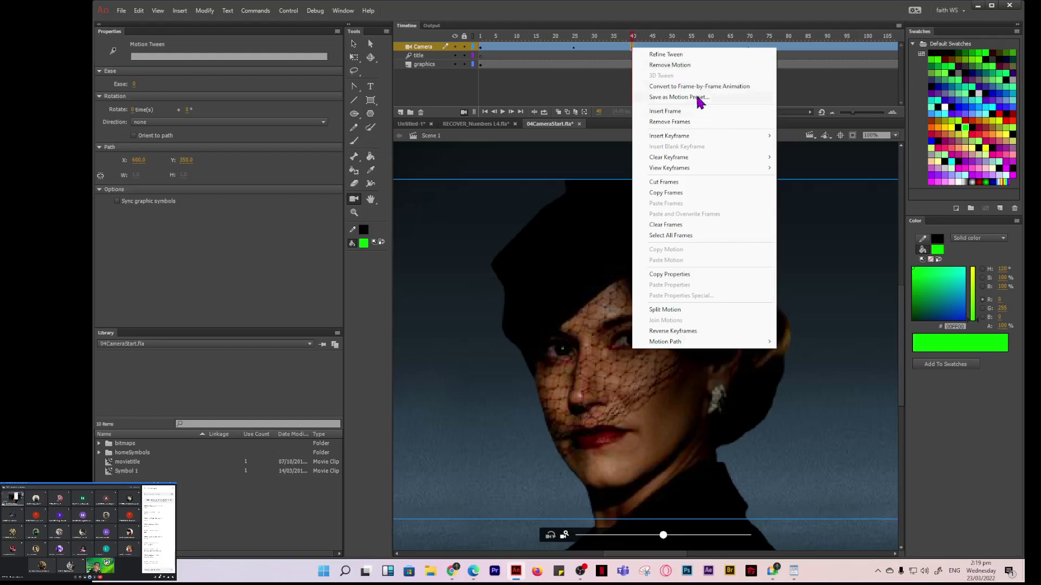
{"action": "mouse_move", "coordinate": [675, 160]}
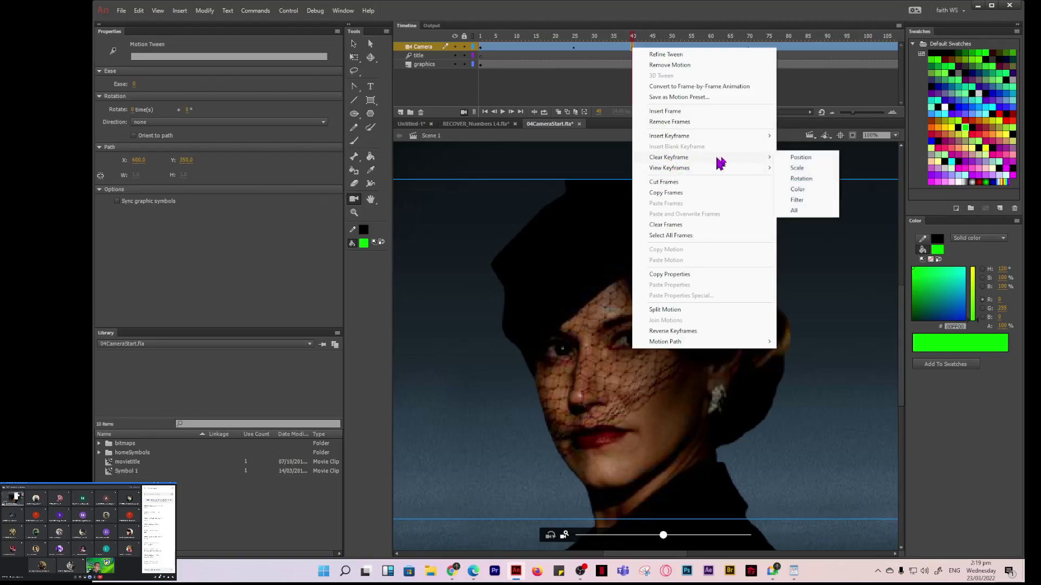
{"action": "left_click", "coordinate": [794, 210]}
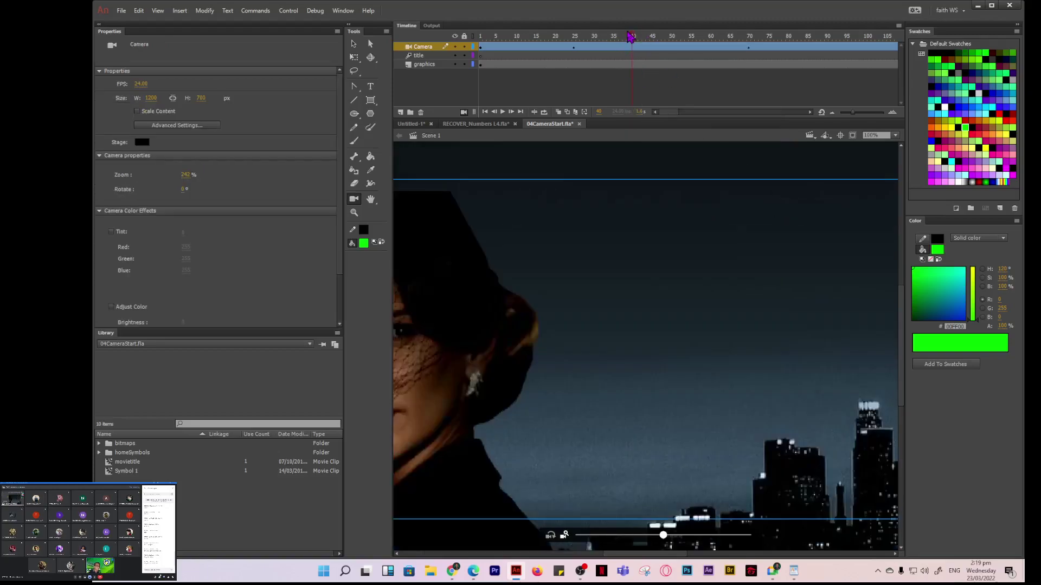
- Scrub back through the camera tween, extend the loop range past frame 70 and play the animation
{"action": "left_click_drag", "start_coordinate": [637, 39], "coordinate": [542, 64]}
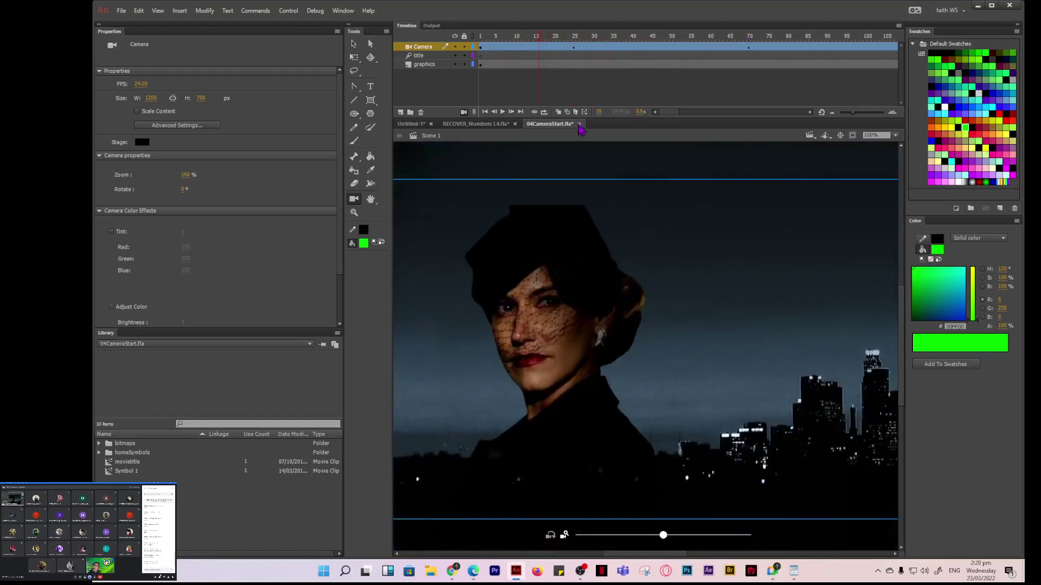
{"action": "left_click", "coordinate": [545, 112]}
{"action": "left_click_drag", "start_coordinate": [604, 37], "coordinate": [757, 37]}
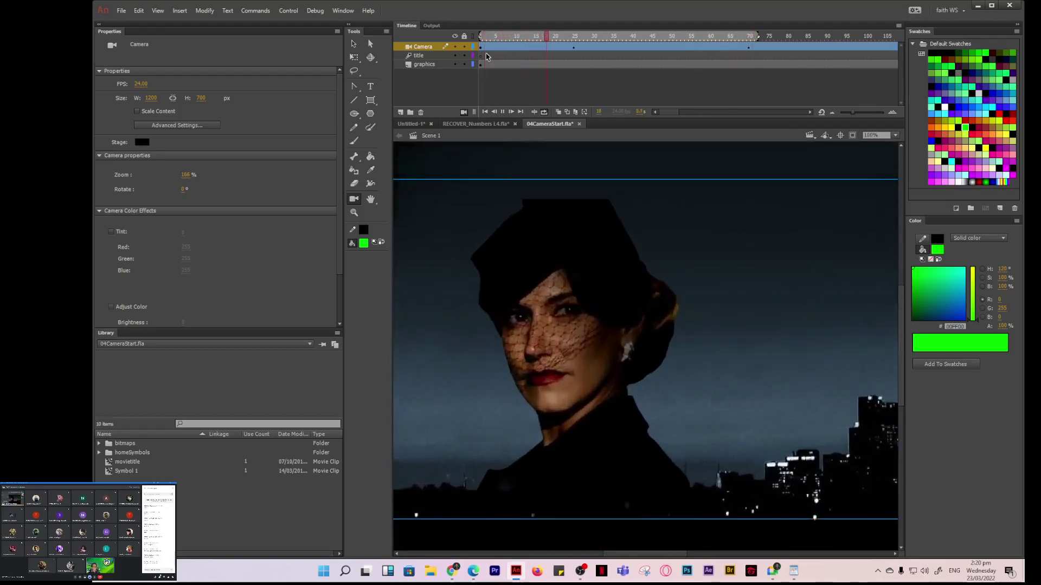
{"action": "key", "text": "Return"}
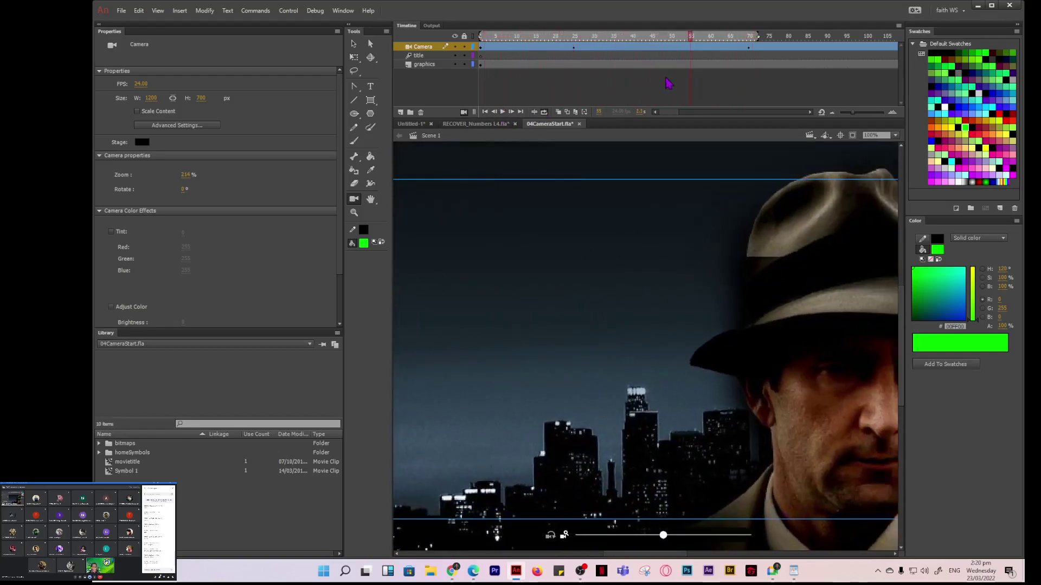
- Insert a keyframe at frame 40 of the Camera layer and compare its view with frame 25
{"action": "left_click", "coordinate": [594, 65]}
{"action": "left_click", "coordinate": [633, 48]}
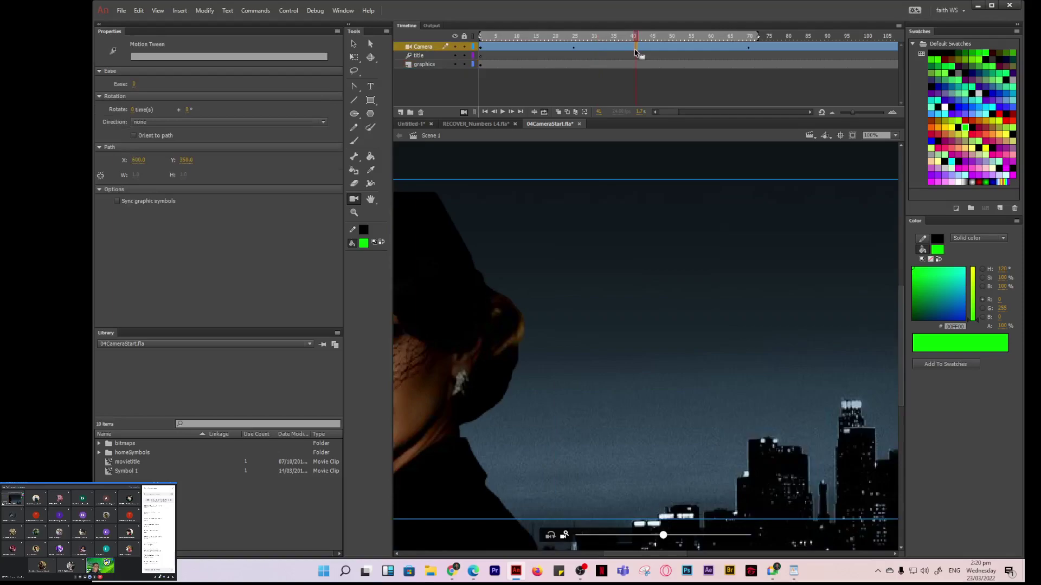
{"action": "left_click", "coordinate": [633, 48]}
{"action": "right_click", "coordinate": [632, 50]}
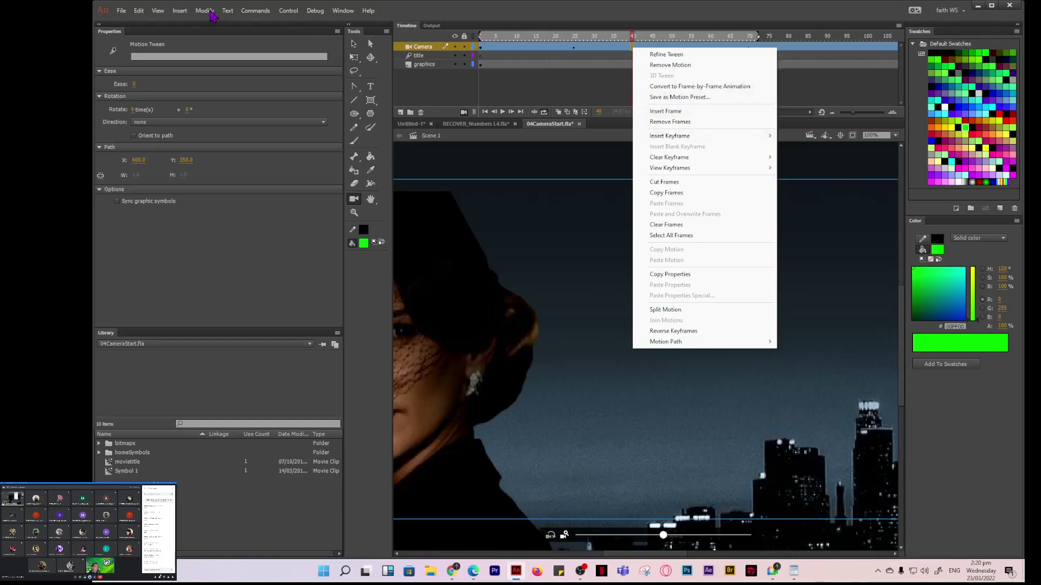
{"action": "left_click", "coordinate": [165, 11]}
{"action": "left_click", "coordinate": [179, 11]}
{"action": "left_click", "coordinate": [179, 11]}
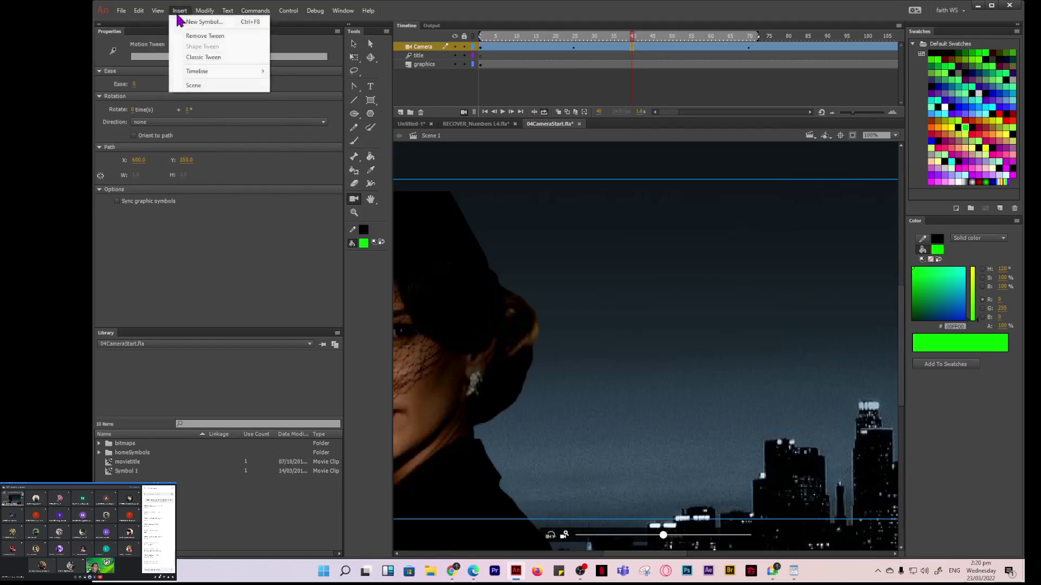
{"action": "mouse_move", "coordinate": [231, 74]}
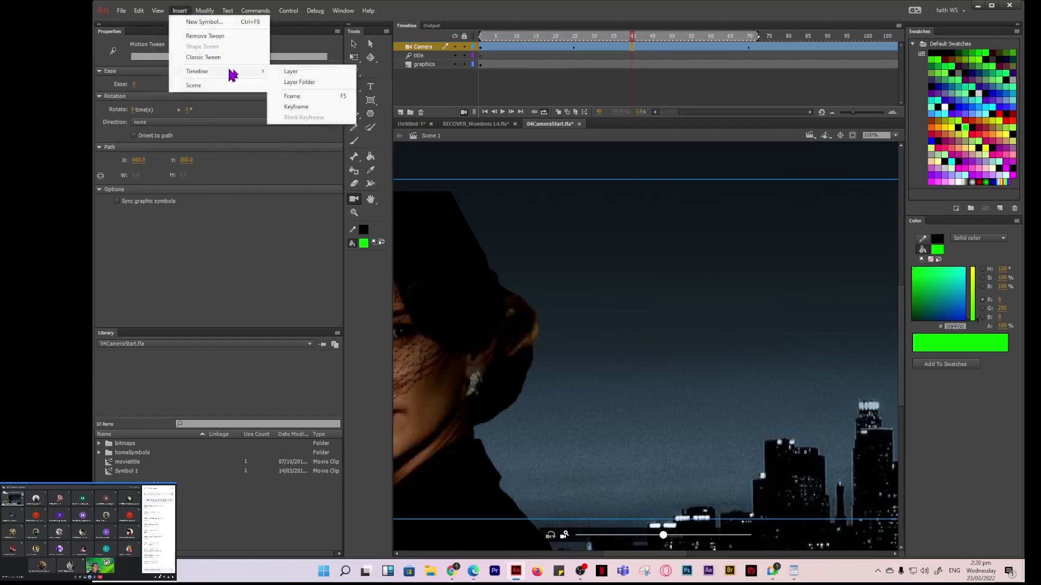
{"action": "left_click", "coordinate": [296, 106]}
{"action": "left_click_drag", "start_coordinate": [633, 41], "coordinate": [576, 42]}
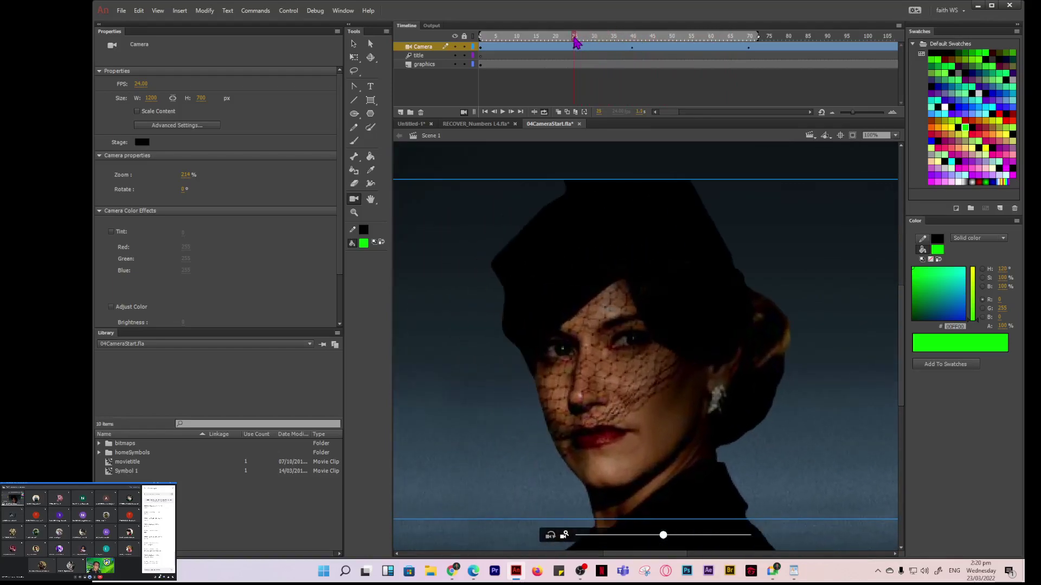
{"action": "left_click", "coordinate": [576, 46]}
- Insert a position keyframe at frame 40 of the Camera layer and pan the camera back to the woman's face
{"action": "left_click", "coordinate": [632, 49]}
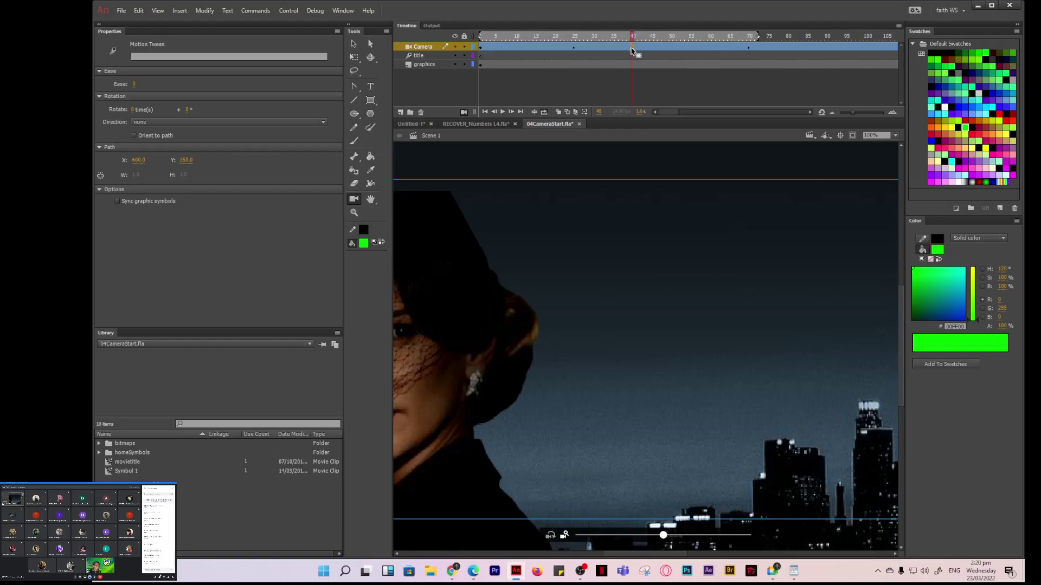
{"action": "right_click", "coordinate": [632, 51]}
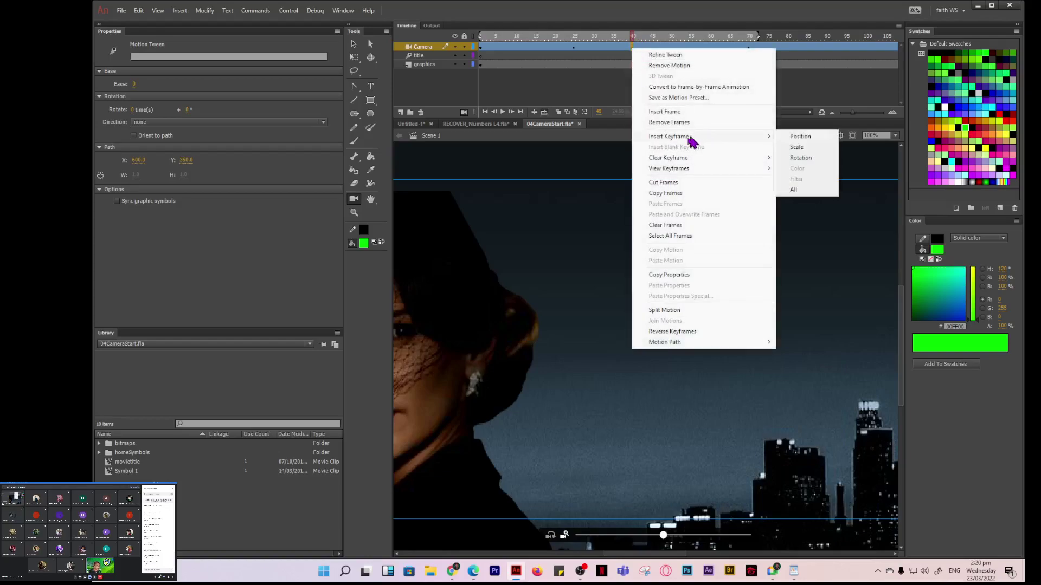
{"action": "mouse_move", "coordinate": [675, 159]}
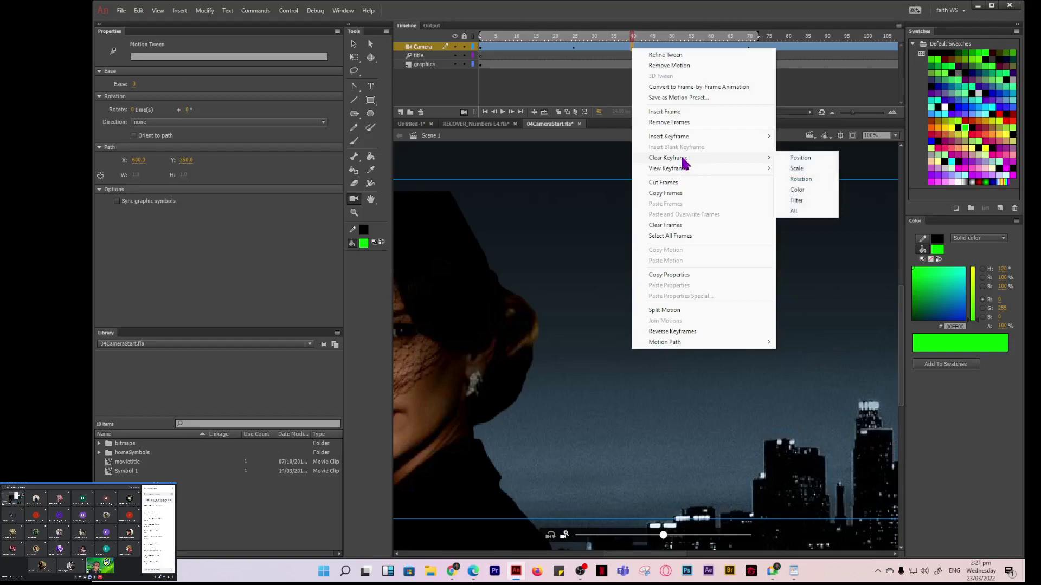
{"action": "mouse_move", "coordinate": [687, 140]}
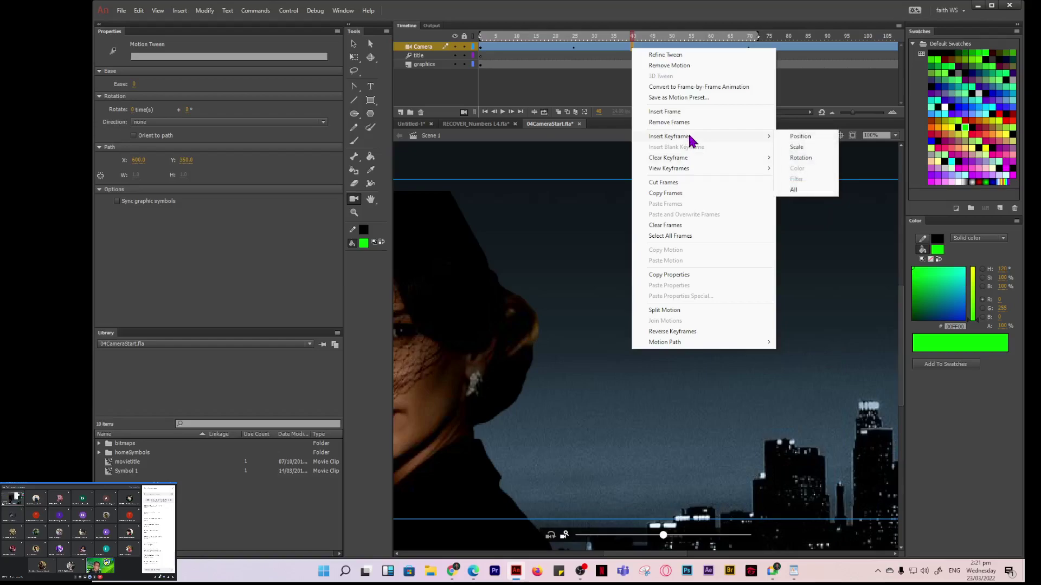
{"action": "left_click", "coordinate": [800, 139]}
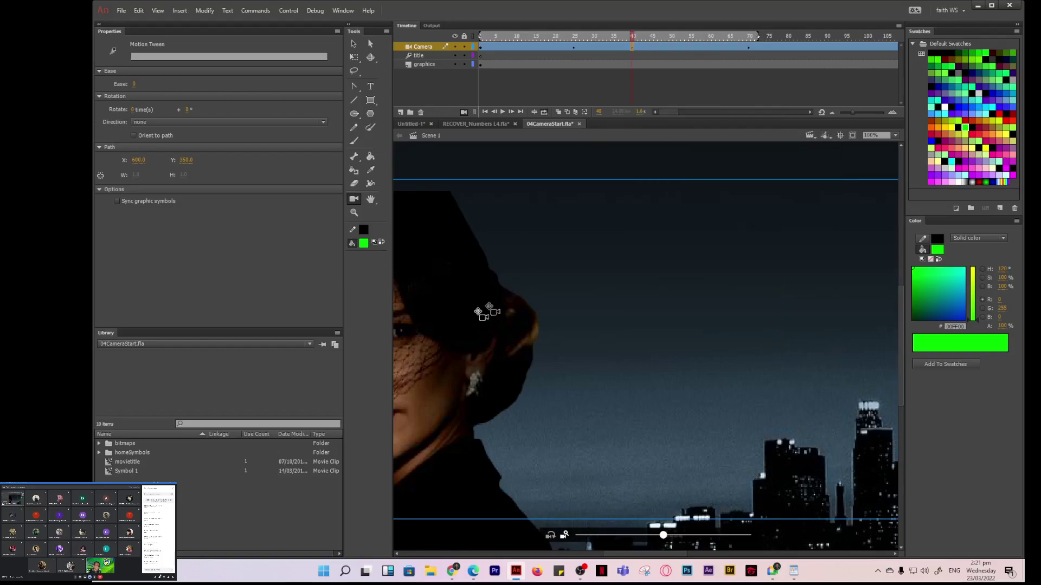
{"action": "left_click_drag", "start_coordinate": [698, 382], "coordinate": [514, 388]}
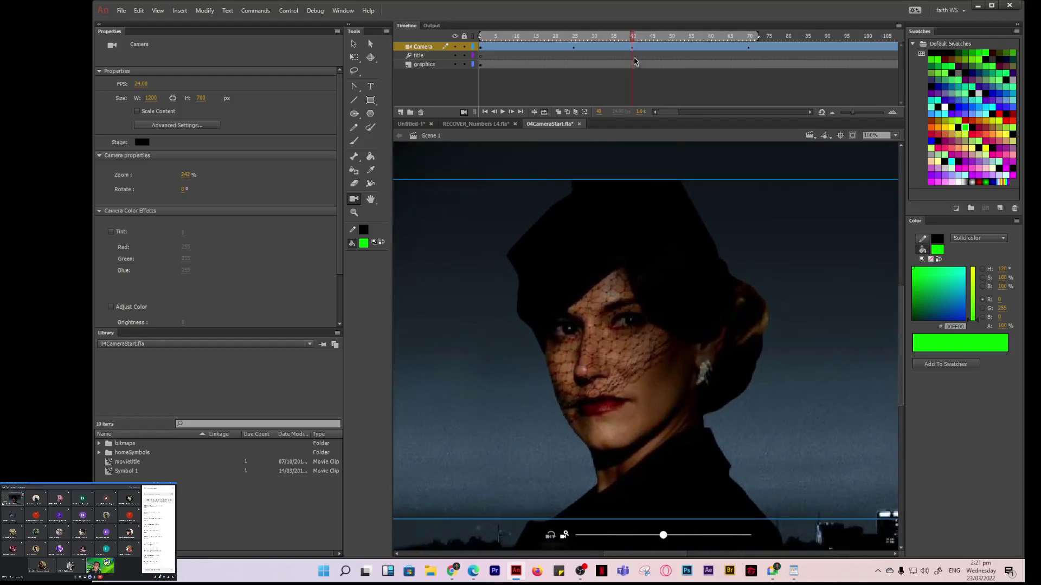
- Clear all properties of the Camera layer's keyframe at frame 40
{"action": "left_click", "coordinate": [613, 64]}
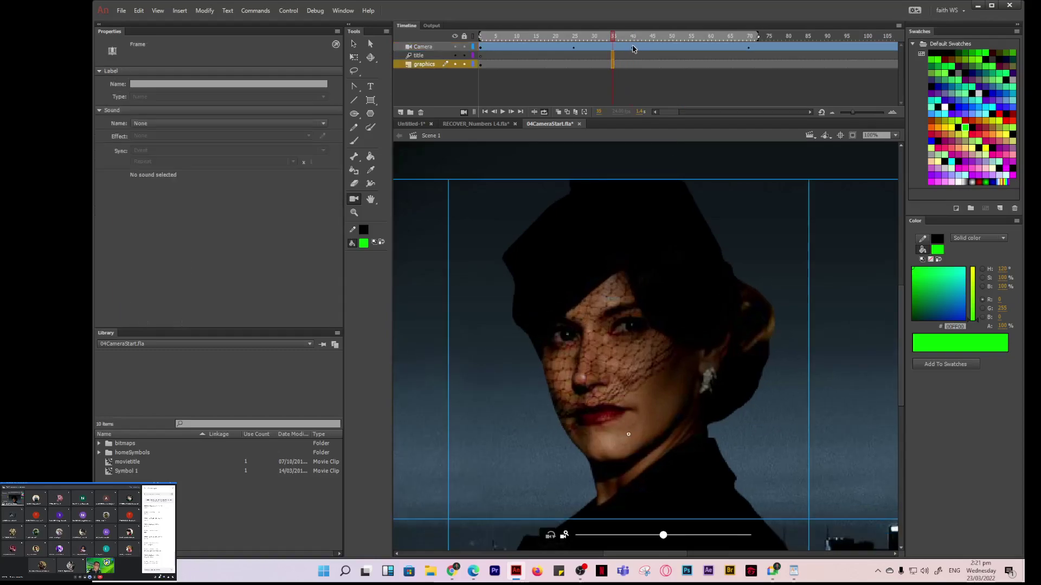
{"action": "right_click", "coordinate": [632, 49]}
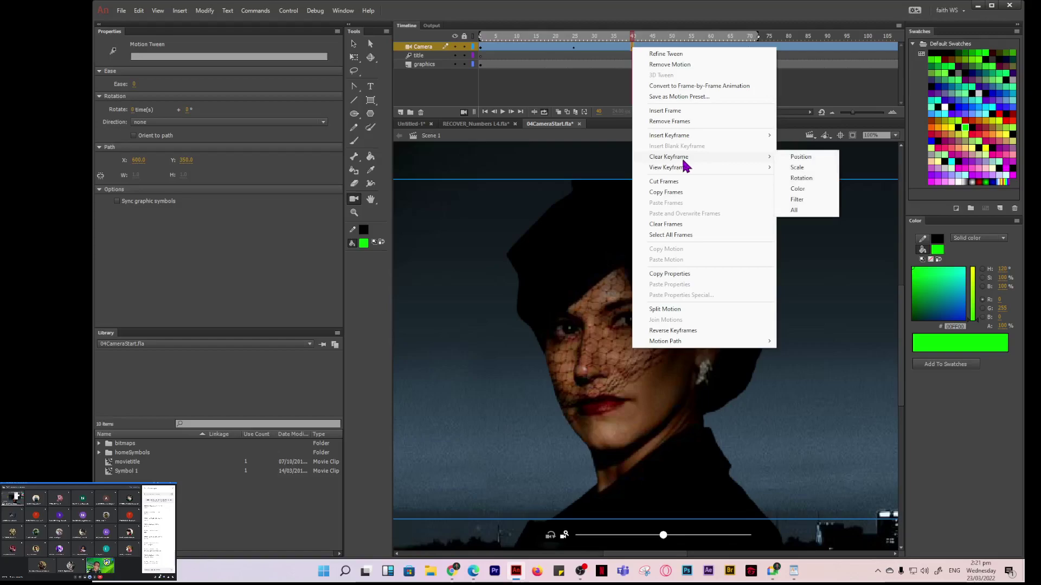
{"action": "left_click", "coordinate": [794, 210]}
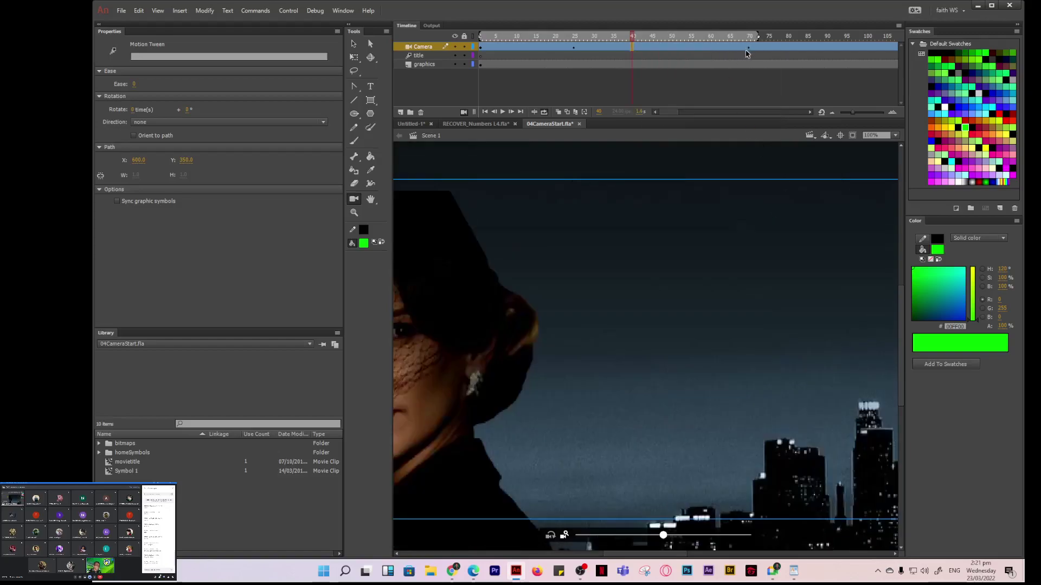
- Clear frame 70 of the Camera layer and check the camera view at frames 25, 40 and around 70
{"action": "right_click", "coordinate": [749, 51]}
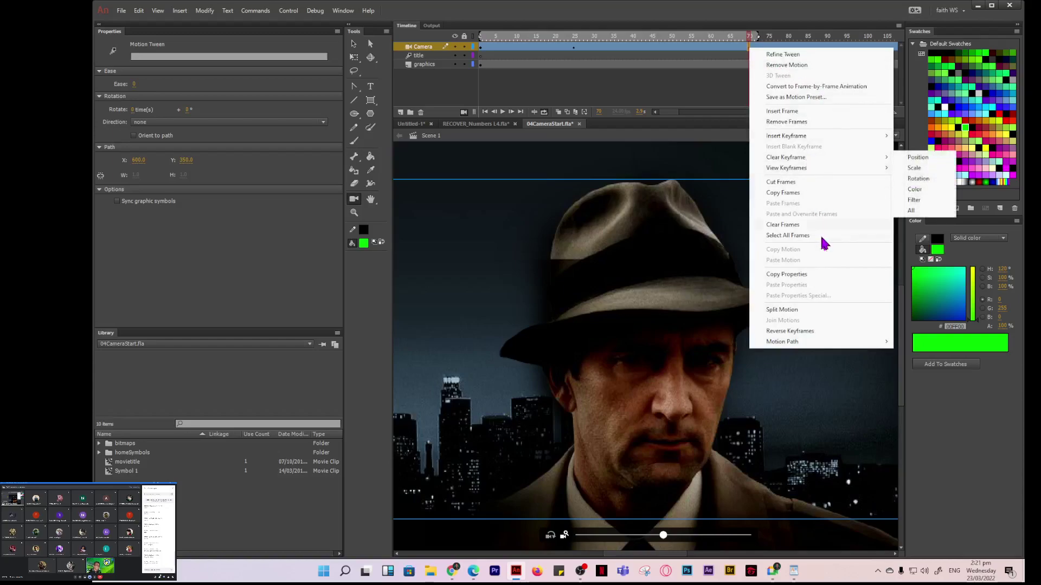
{"action": "left_click", "coordinate": [785, 225]}
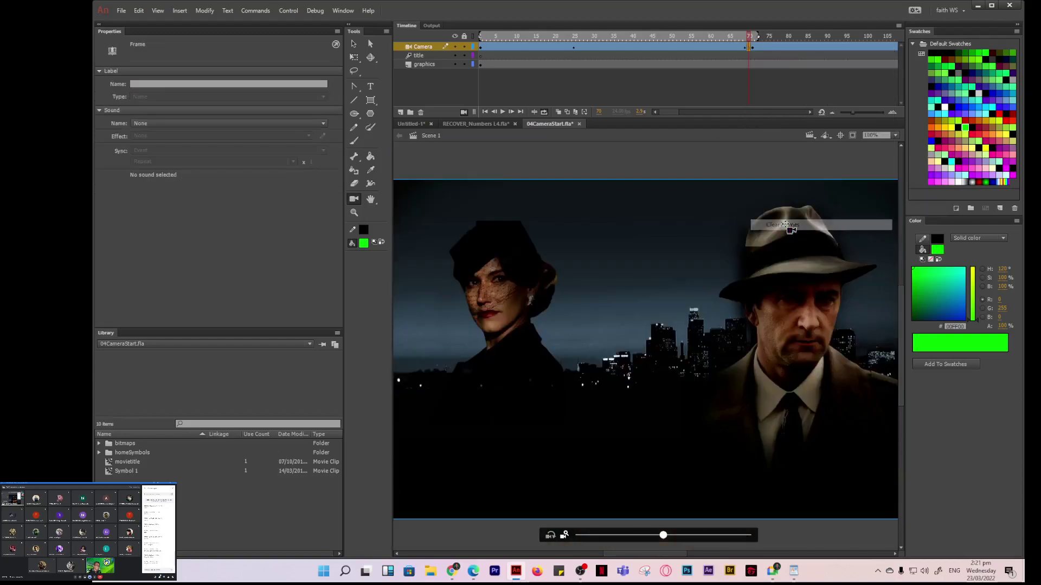
{"action": "left_click", "coordinate": [575, 51]}
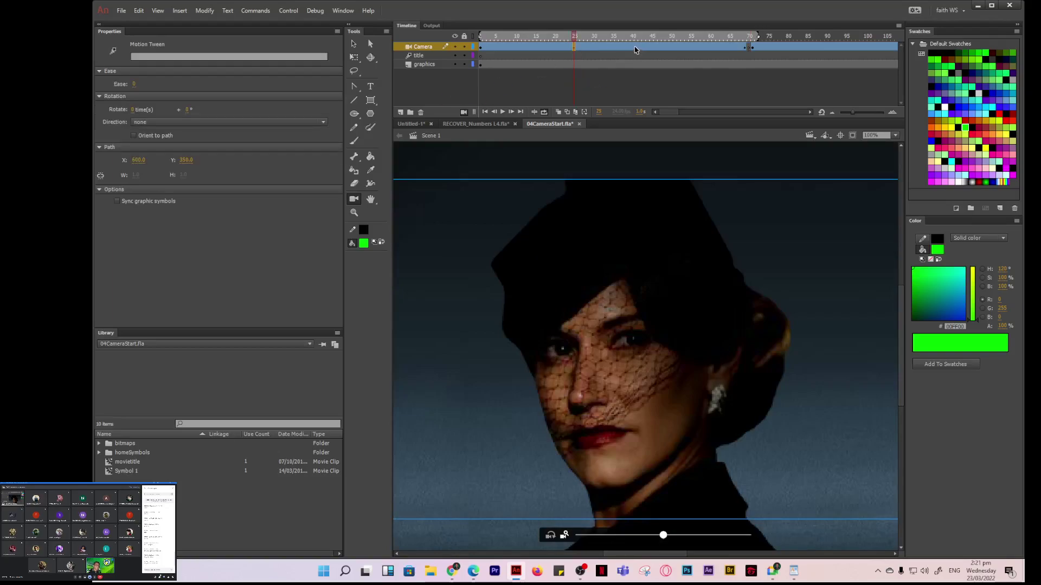
{"action": "left_click", "coordinate": [634, 49]}
{"action": "left_click", "coordinate": [575, 49]}
{"action": "left_click", "coordinate": [738, 50]}
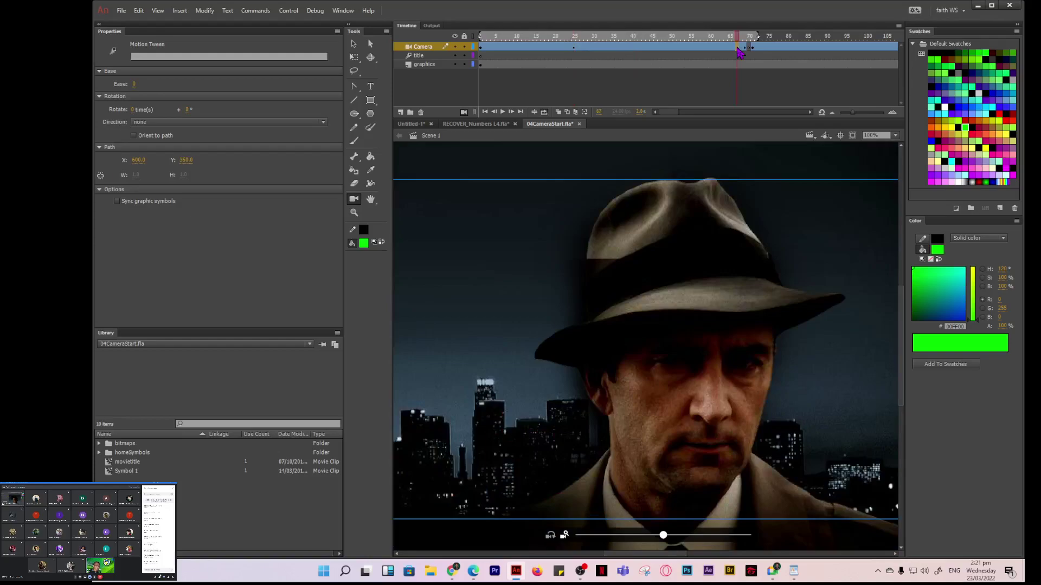
{"action": "left_click", "coordinate": [764, 49]}
{"action": "left_click", "coordinate": [722, 50]}
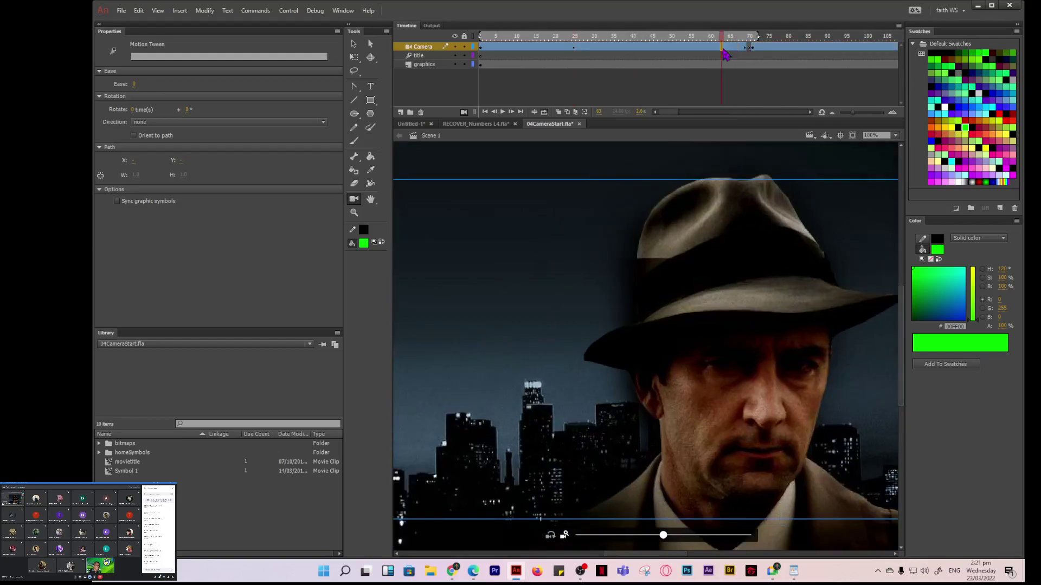
- Clear the Camera layer's frames from about 67 to 73 and check the view just before them
{"action": "left_click_drag", "start_coordinate": [736, 51], "coordinate": [761, 54]}
{"action": "right_click", "coordinate": [758, 54]}
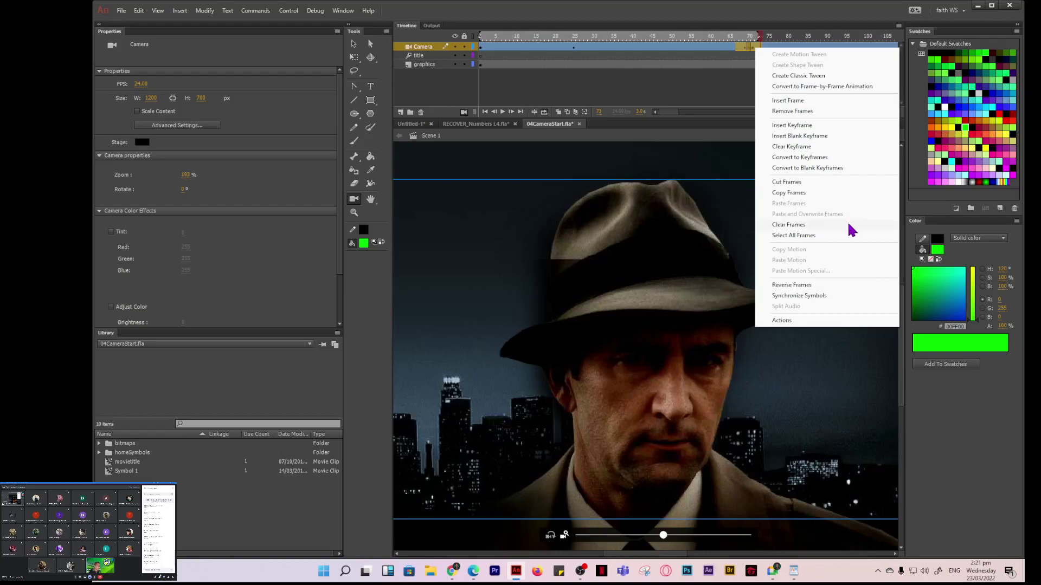
{"action": "left_click", "coordinate": [797, 224]}
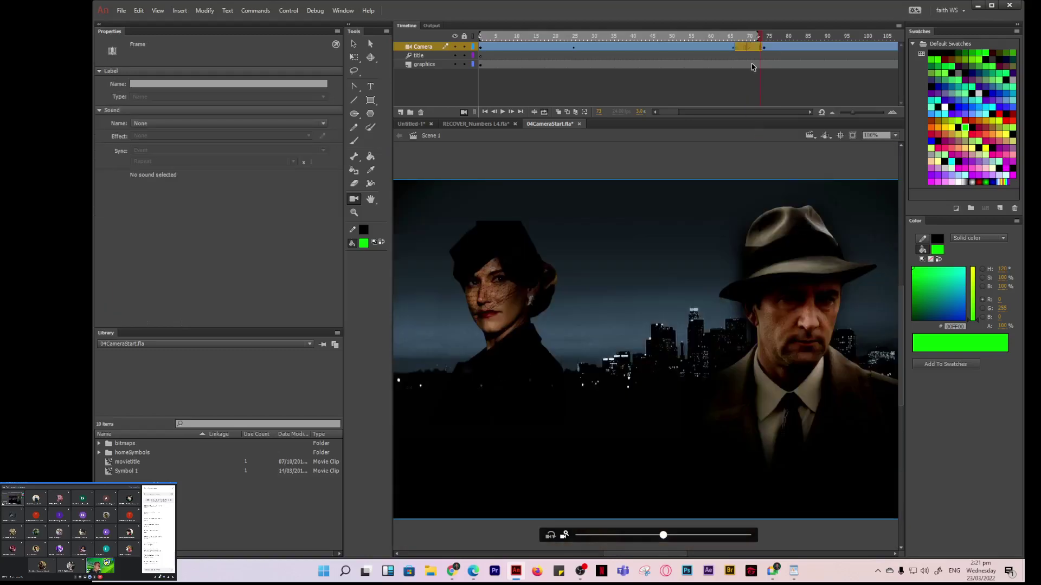
{"action": "left_click", "coordinate": [721, 48]}
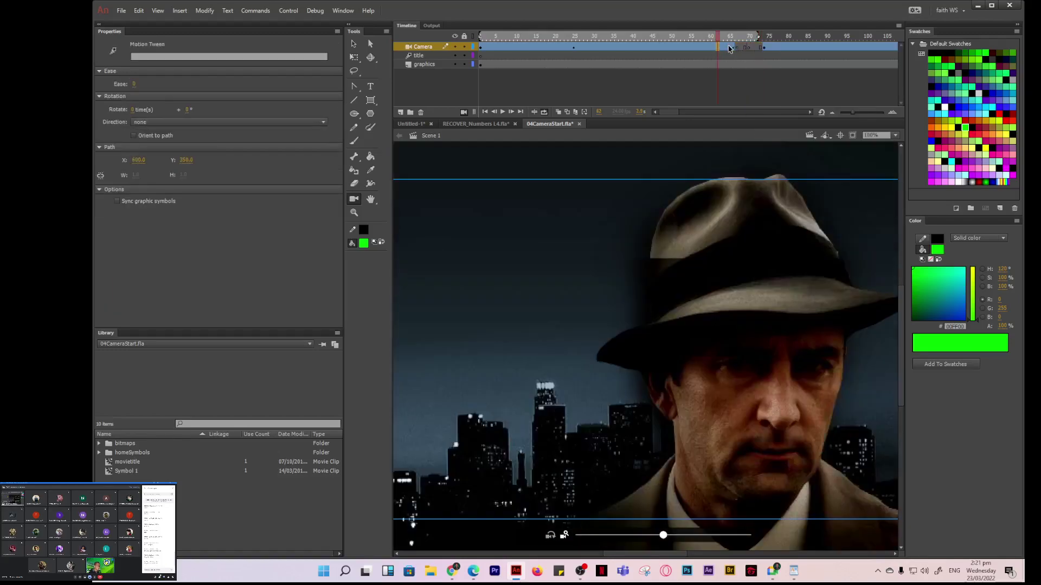
{"action": "left_click", "coordinate": [727, 51]}
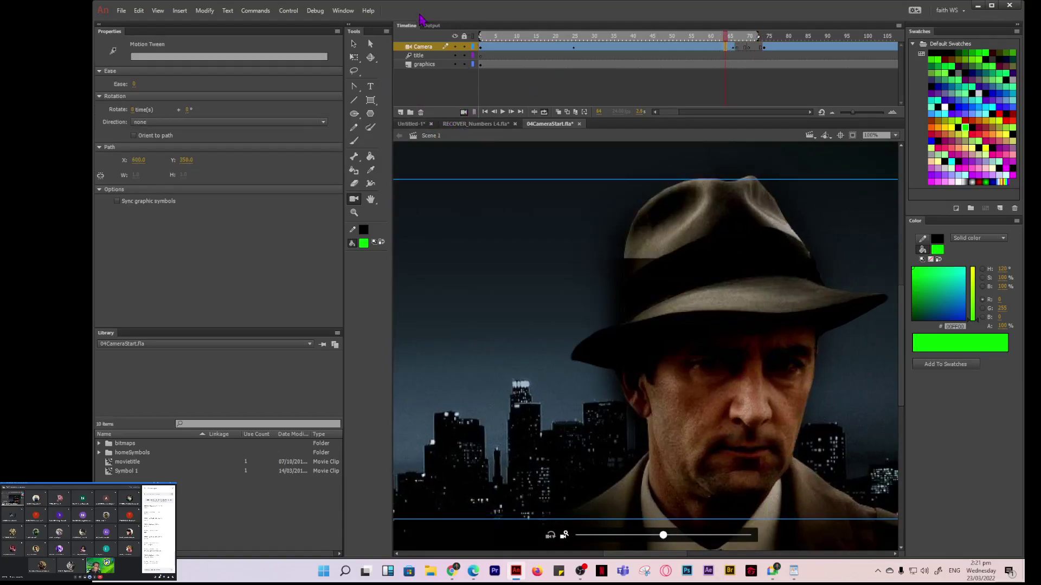
- Close 04CameraStart.fla without saving the changes and reopen it from the recent files
{"action": "left_click", "coordinate": [579, 123]}
{"action": "left_click", "coordinate": [565, 301]}
{"action": "left_click", "coordinate": [121, 10]}
{"action": "mouse_move", "coordinate": [203, 54]}
{"action": "left_click", "coordinate": [296, 55]}
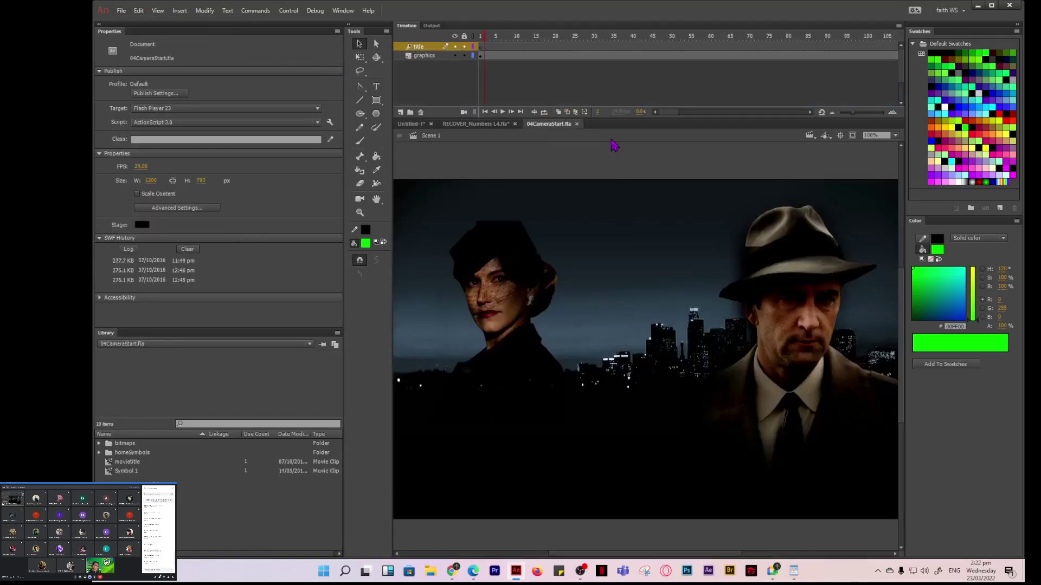
- Add a camera to the scene from frame 1 and insert a keyframe at frame 25 of the Camera layer
{"action": "left_click", "coordinate": [481, 39]}
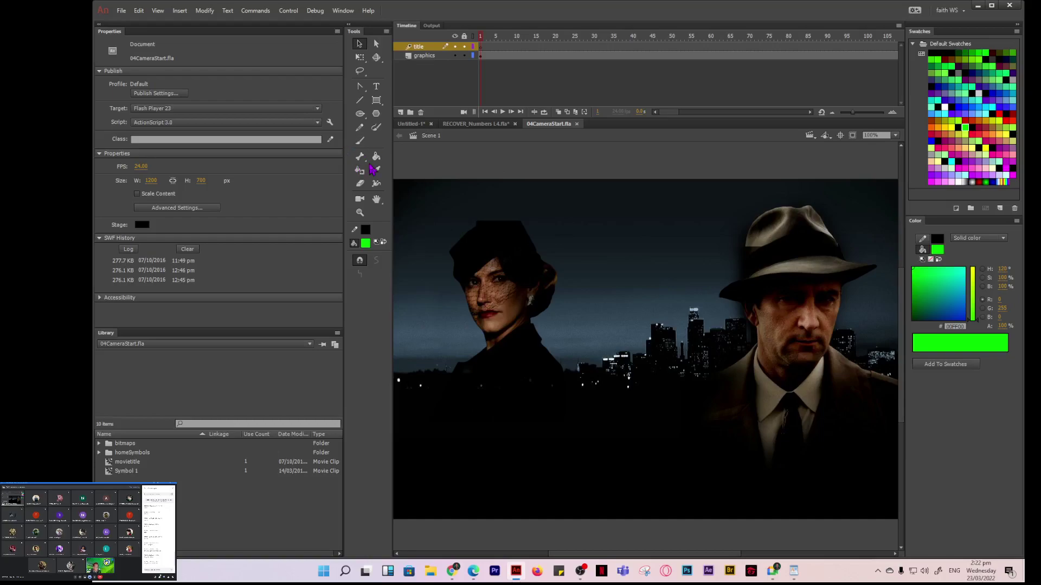
{"action": "left_click", "coordinate": [360, 199]}
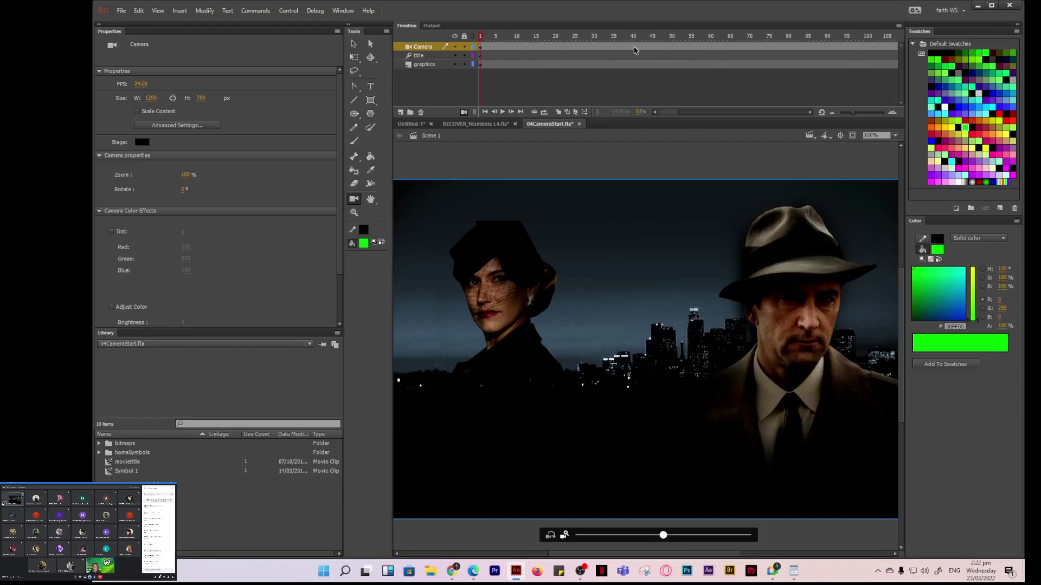
{"action": "left_click", "coordinate": [576, 48]}
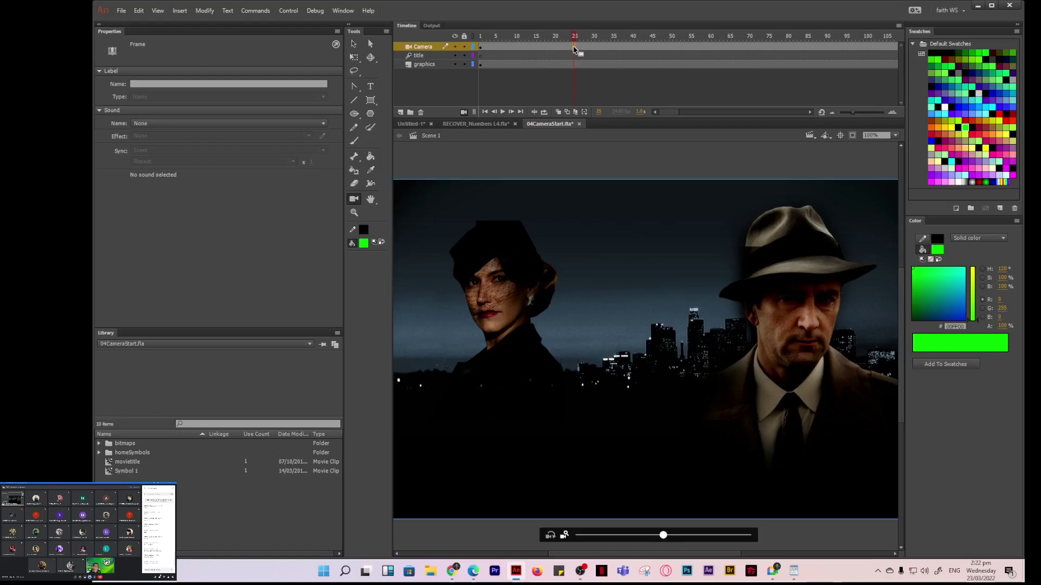
{"action": "right_click", "coordinate": [574, 50]}
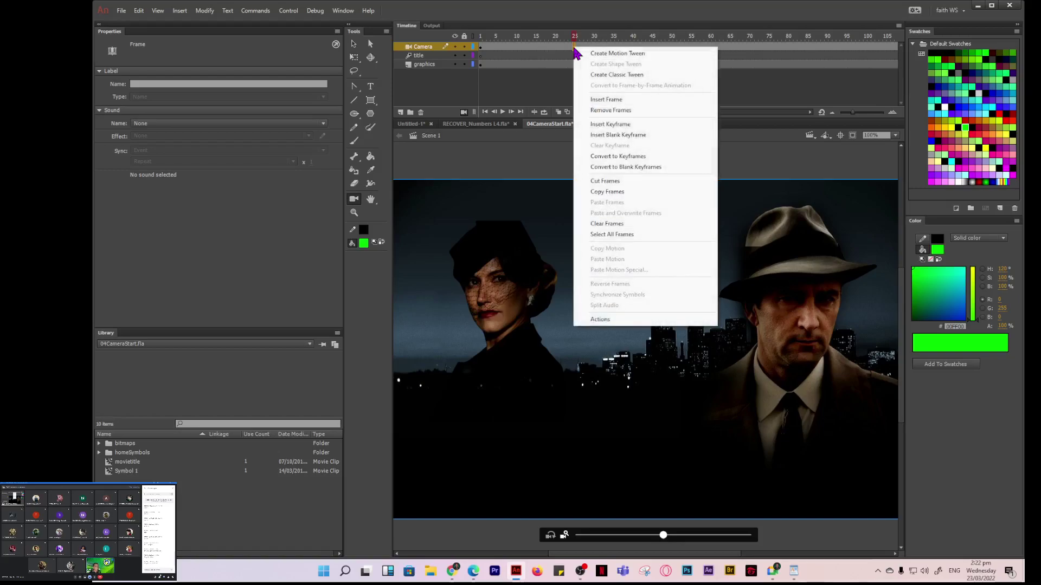
{"action": "left_click", "coordinate": [179, 12]}
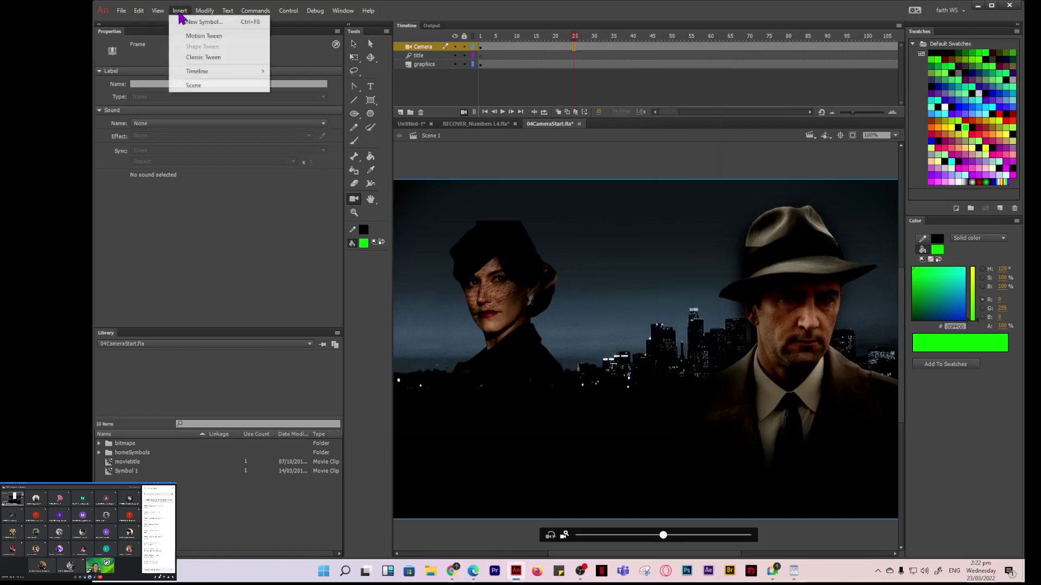
{"action": "mouse_move", "coordinate": [222, 73]}
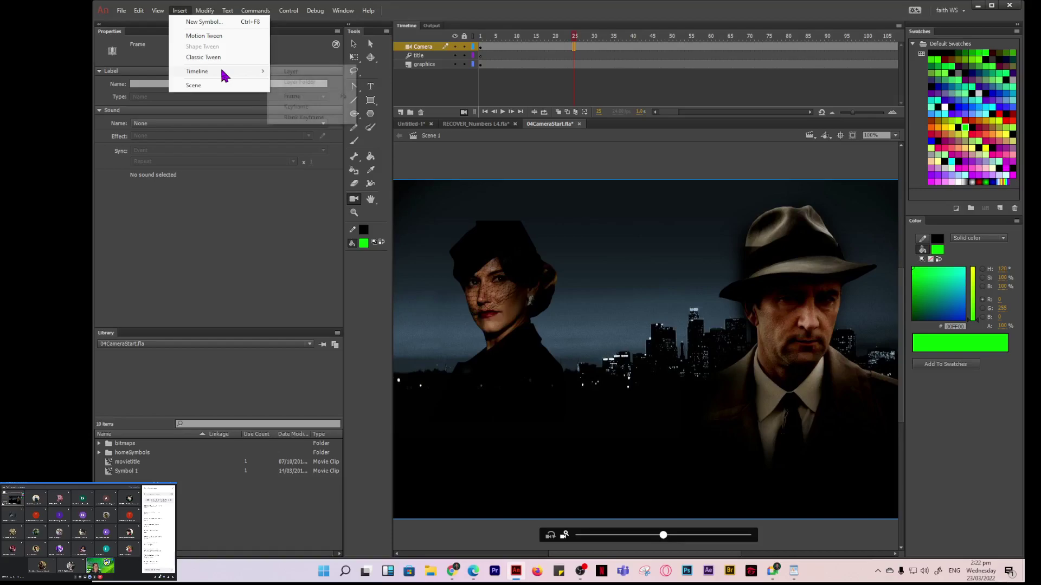
{"action": "left_click", "coordinate": [300, 107]}
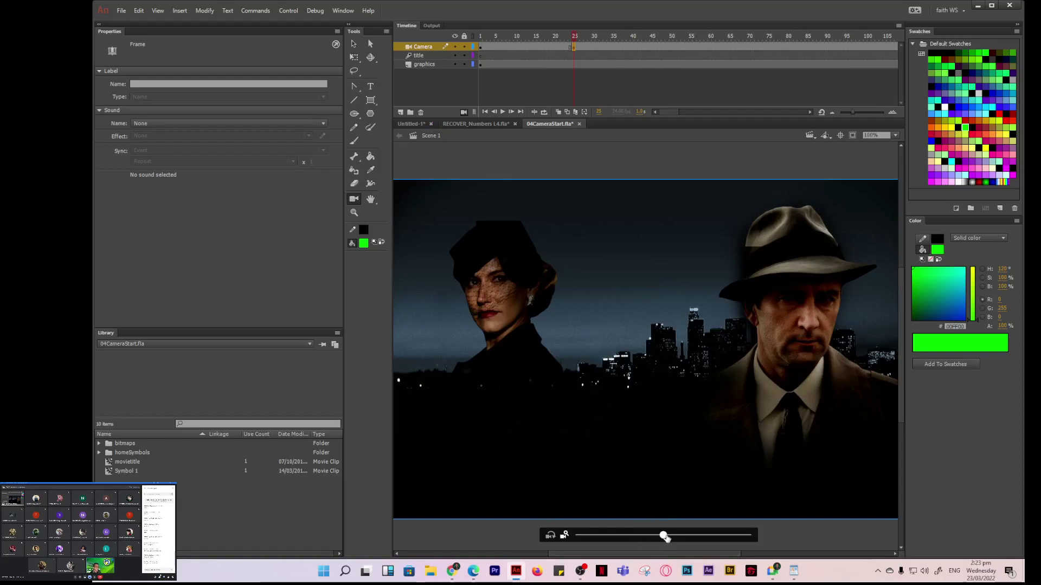
- At frame 25, zoom the camera in to about 323% and pan it to centre the woman's face
{"action": "left_click_drag", "start_coordinate": [664, 536], "coordinate": [729, 537]}
{"action": "left_click_drag", "start_coordinate": [682, 413], "coordinate": [447, 331]}
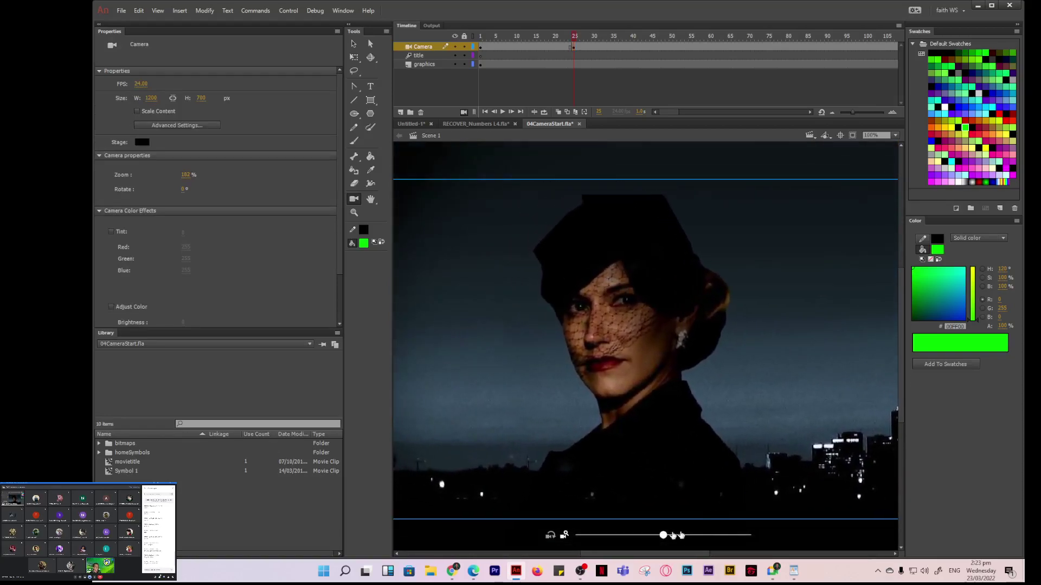
{"action": "left_click_drag", "start_coordinate": [665, 537], "coordinate": [710, 536]}
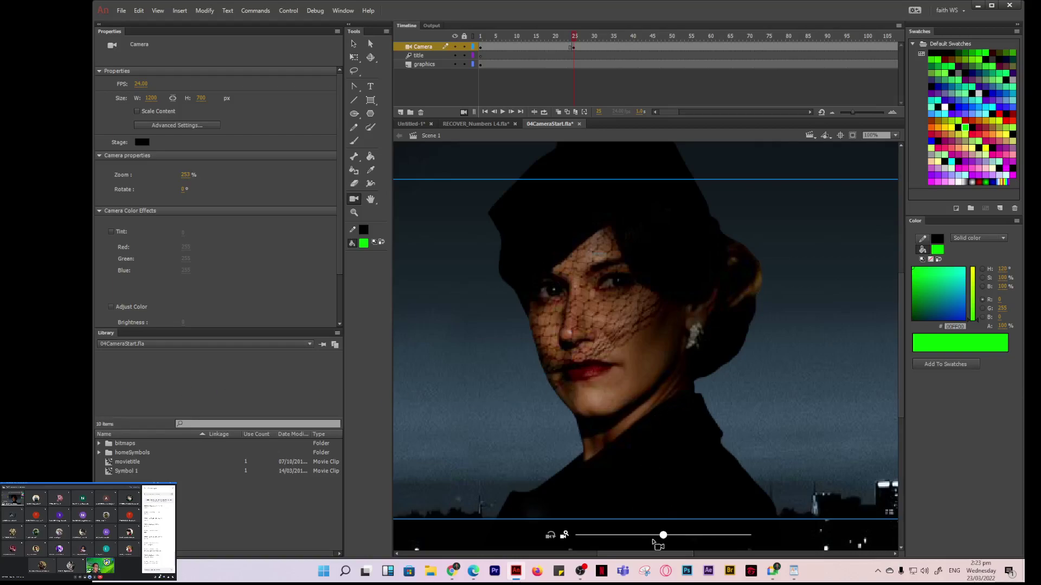
{"action": "left_click_drag", "start_coordinate": [664, 537], "coordinate": [688, 537]}
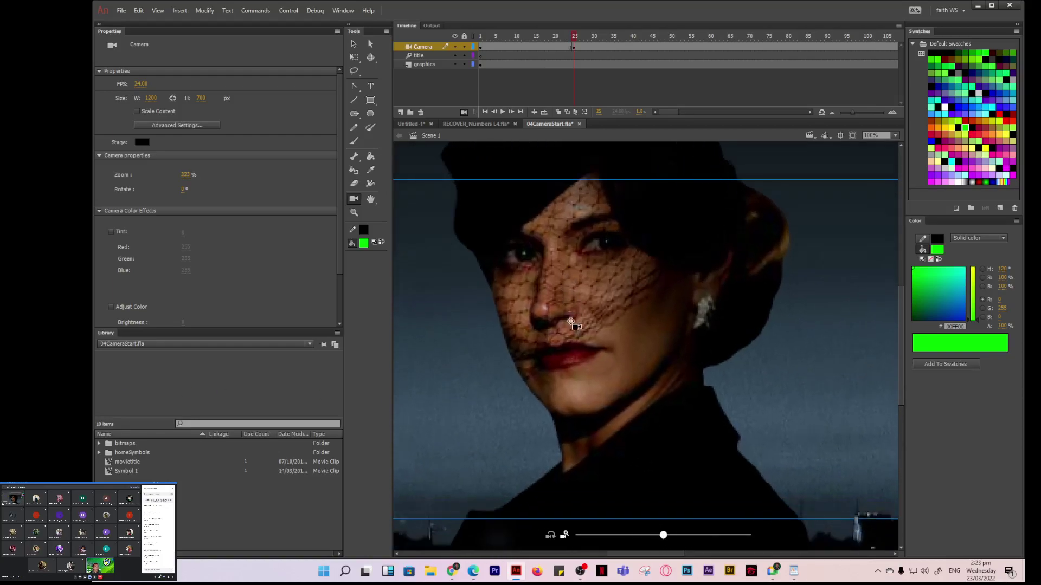
{"action": "left_click_drag", "start_coordinate": [571, 321], "coordinate": [553, 237]}
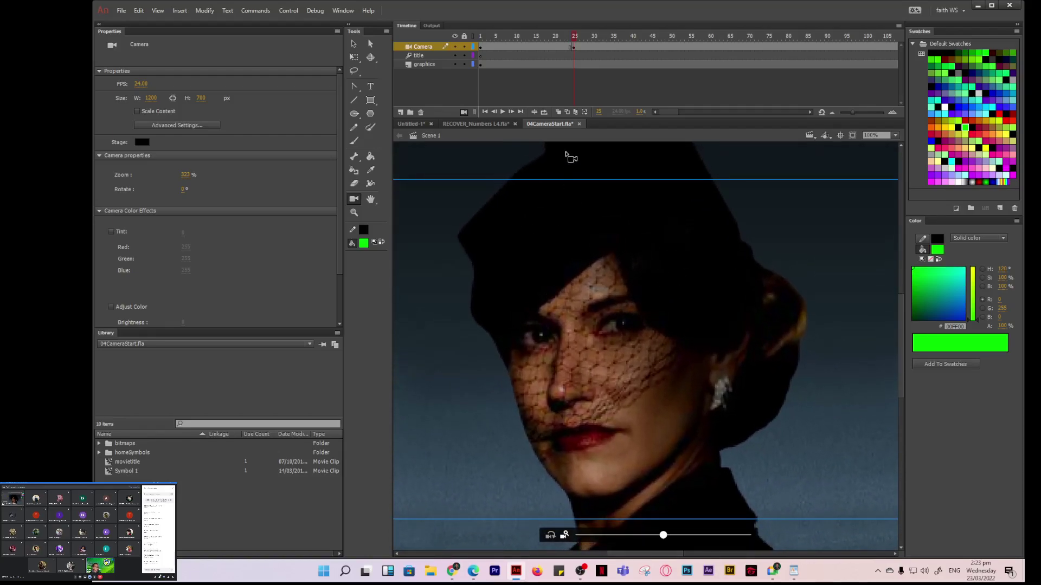
- Try inserting a keyframe at frame 40 of the Camera layer
{"action": "left_click", "coordinate": [633, 47]}
{"action": "right_click", "coordinate": [634, 47]}
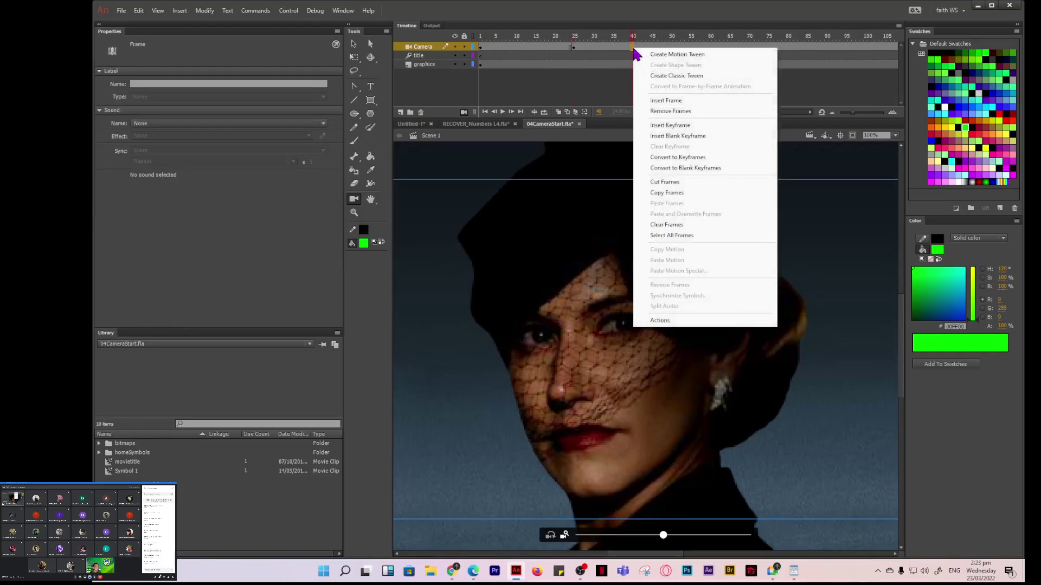
{"action": "left_click", "coordinate": [205, 12]}
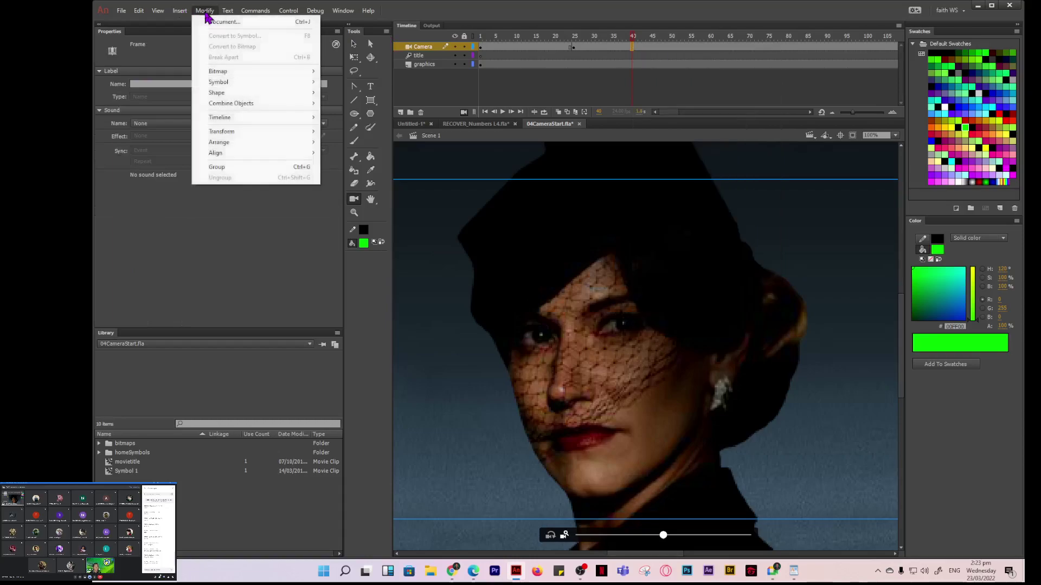
{"action": "mouse_move", "coordinate": [181, 10]}
{"action": "mouse_move", "coordinate": [254, 71]}
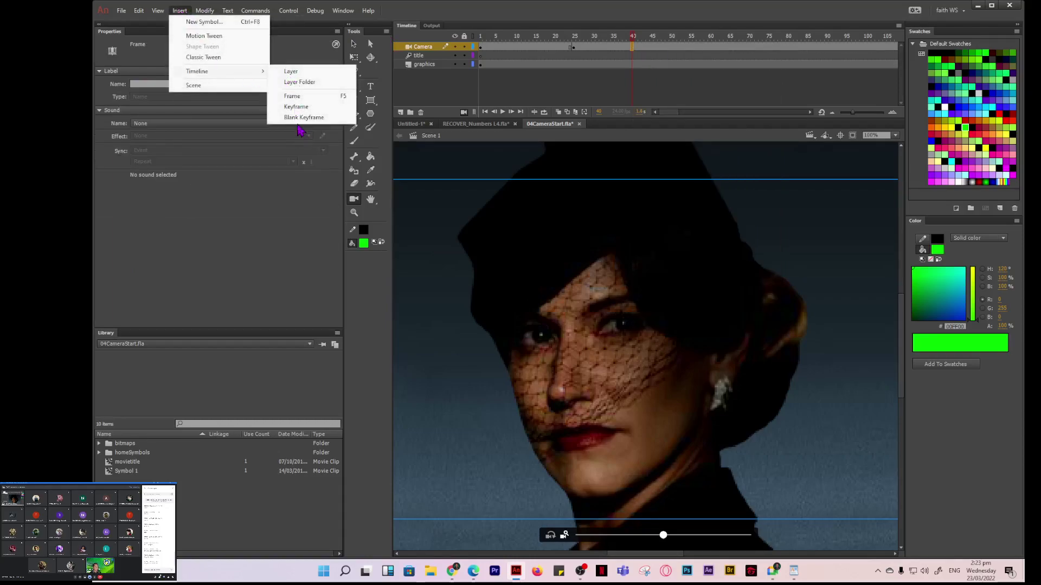
{"action": "left_click", "coordinate": [296, 108]}
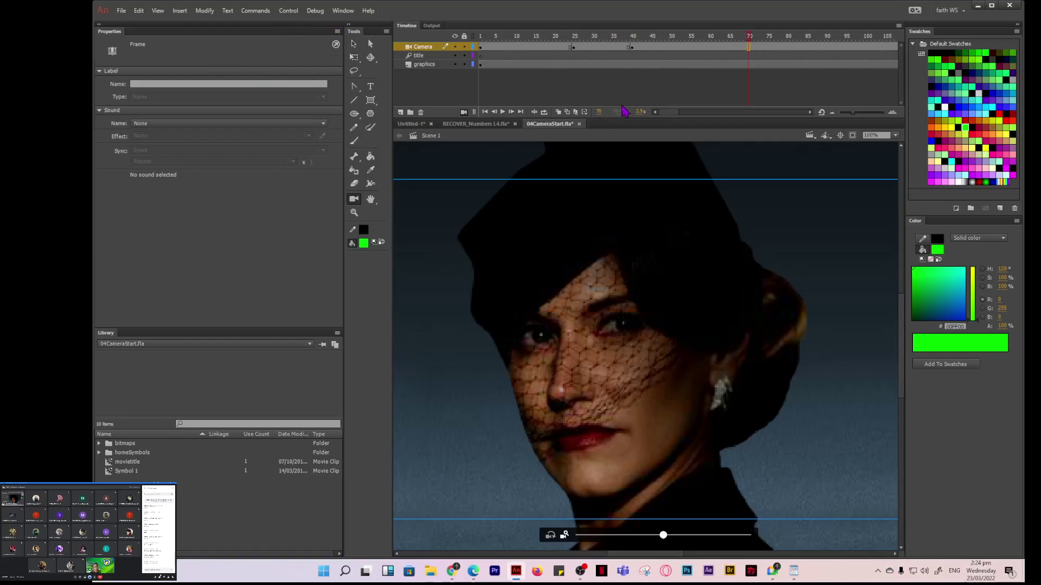
{"action": "key", "text": "Return"}
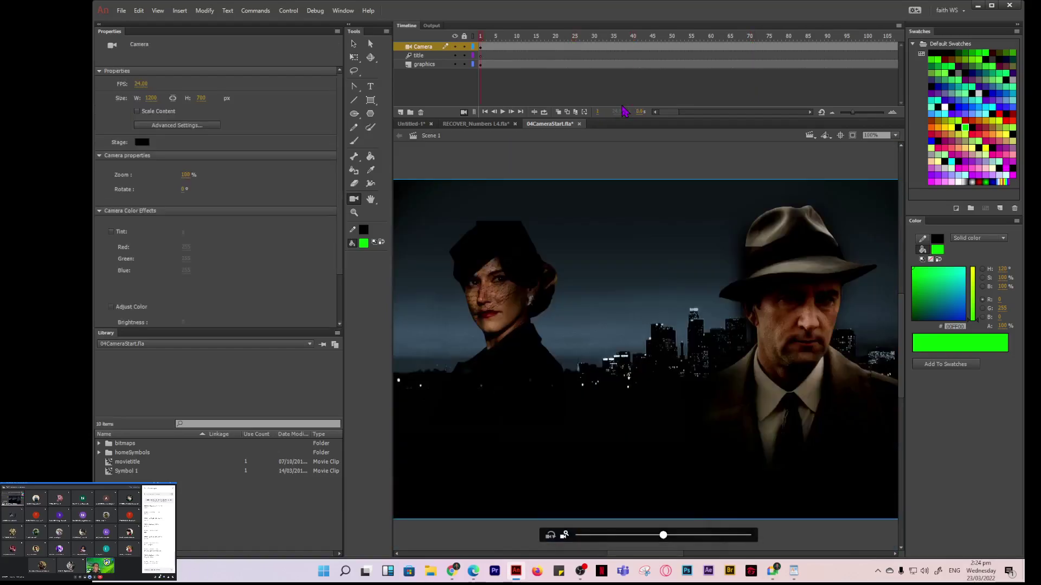
- Create a motion tween on the Camera layer and, at frame 25, zoom the camera to about 312% on the woman's face
{"action": "right_click", "coordinate": [515, 49]}
{"action": "left_click", "coordinate": [558, 53]}
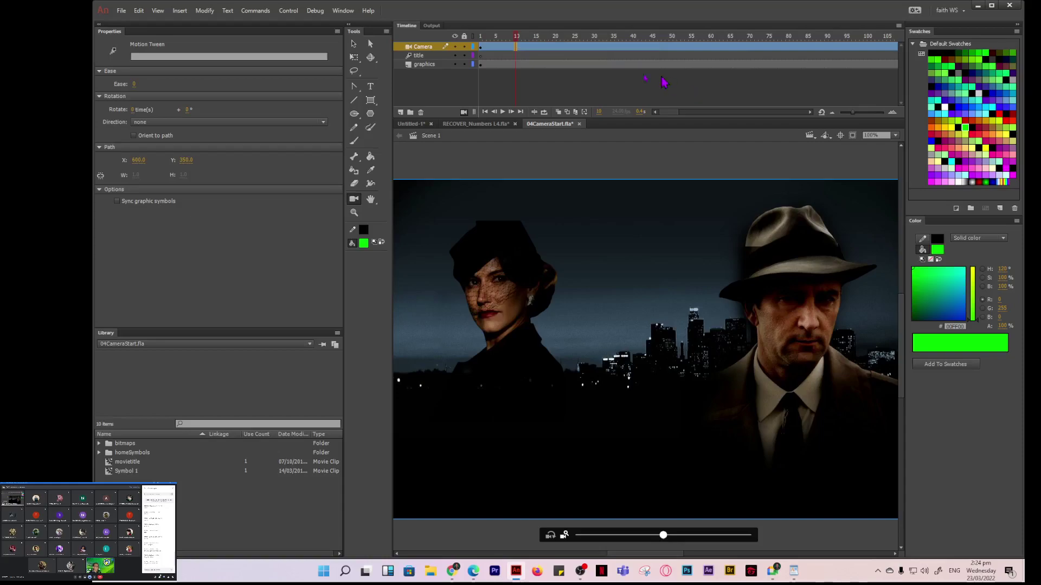
{"action": "left_click", "coordinate": [576, 48]}
{"action": "left_click", "coordinate": [573, 49]}
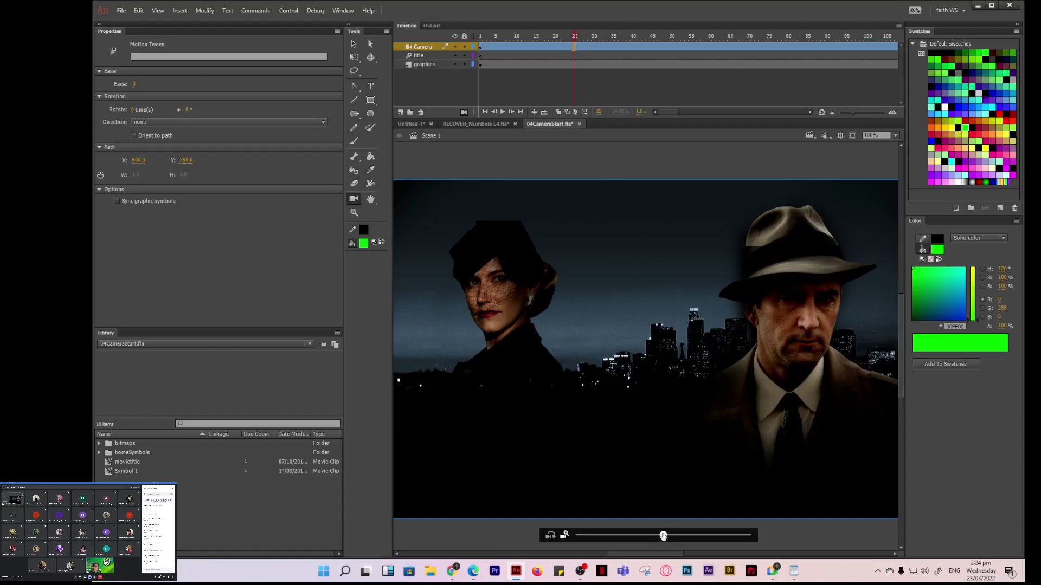
{"action": "left_click_drag", "start_coordinate": [663, 535], "coordinate": [705, 536]}
{"action": "left_click_drag", "start_coordinate": [749, 507], "coordinate": [472, 328]}
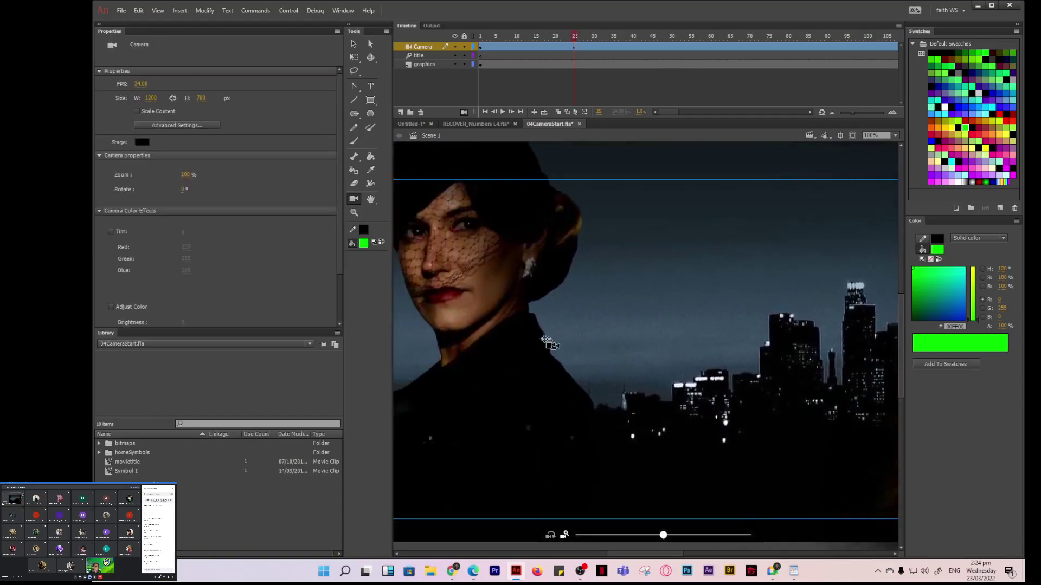
{"action": "left_click_drag", "start_coordinate": [663, 535], "coordinate": [710, 535]}
{"action": "left_click_drag", "start_coordinate": [707, 365], "coordinate": [596, 290]}
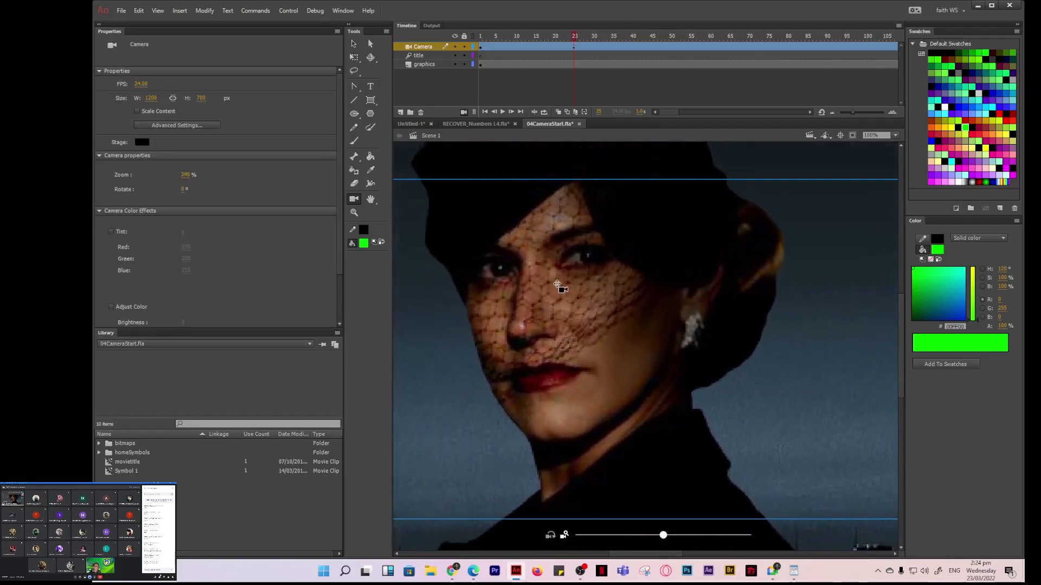
{"action": "left_click_drag", "start_coordinate": [662, 535], "coordinate": [649, 537]}
{"action": "left_click_drag", "start_coordinate": [620, 314], "coordinate": [611, 295]}
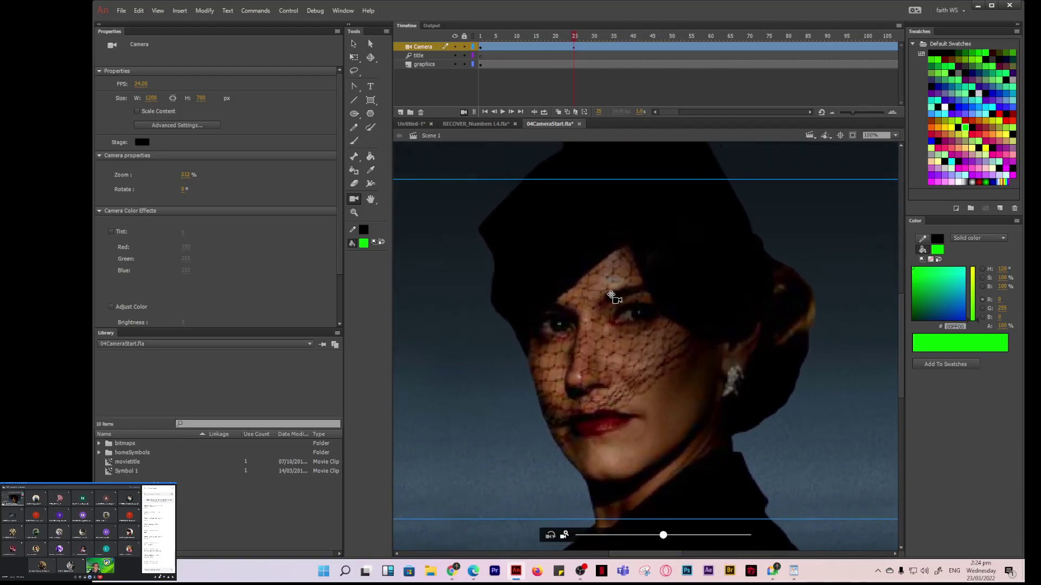
- Insert a Camera keyframe at frame 40 and, at frame 70, move the camera to the man with zoom reduced to about 172%
{"action": "left_click", "coordinate": [635, 47]}
{"action": "left_click", "coordinate": [633, 48]}
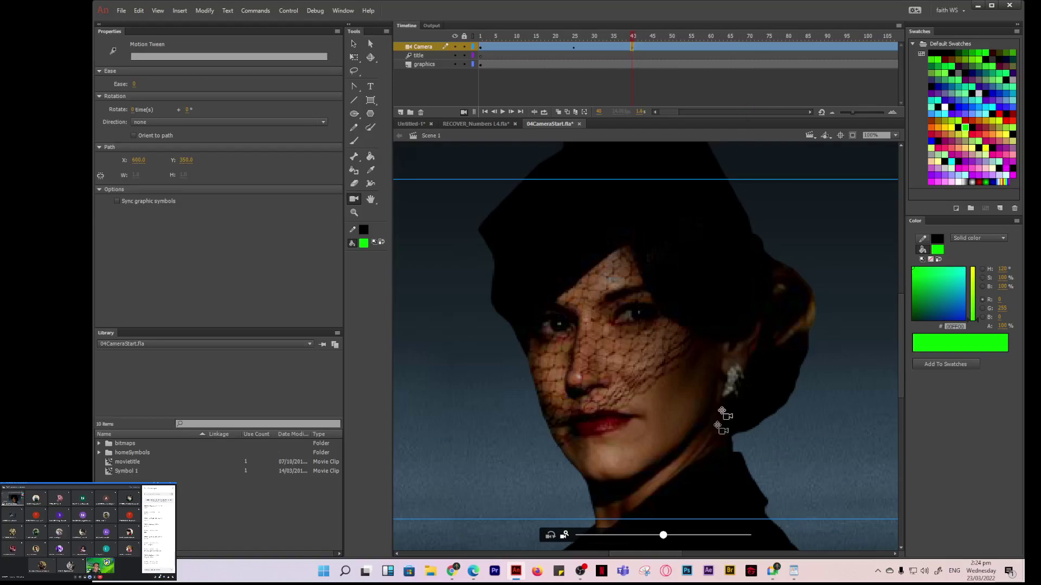
{"action": "left_click", "coordinate": [752, 48]}
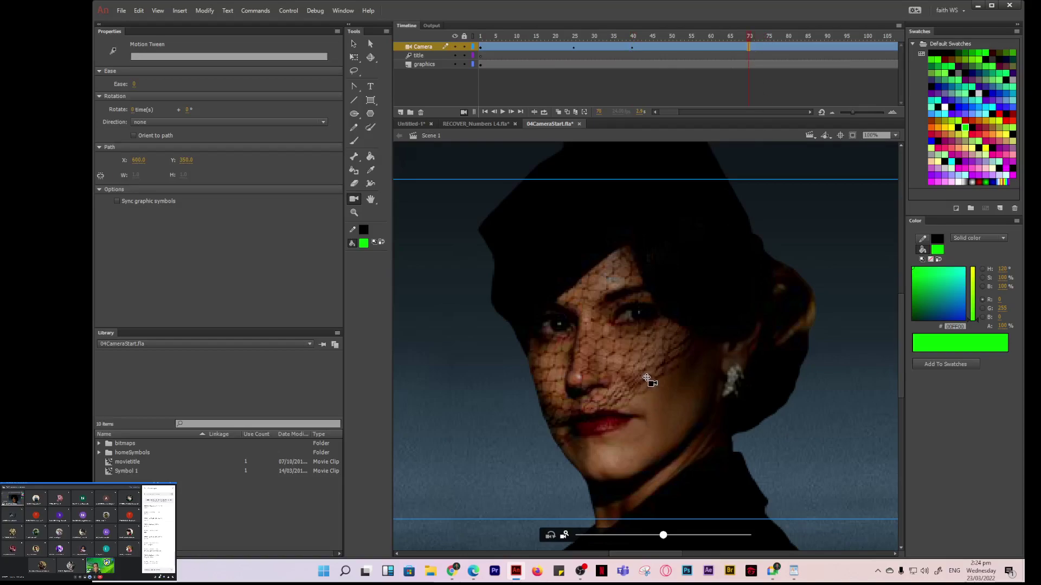
{"action": "left_click_drag", "start_coordinate": [805, 411], "coordinate": [688, 391]}
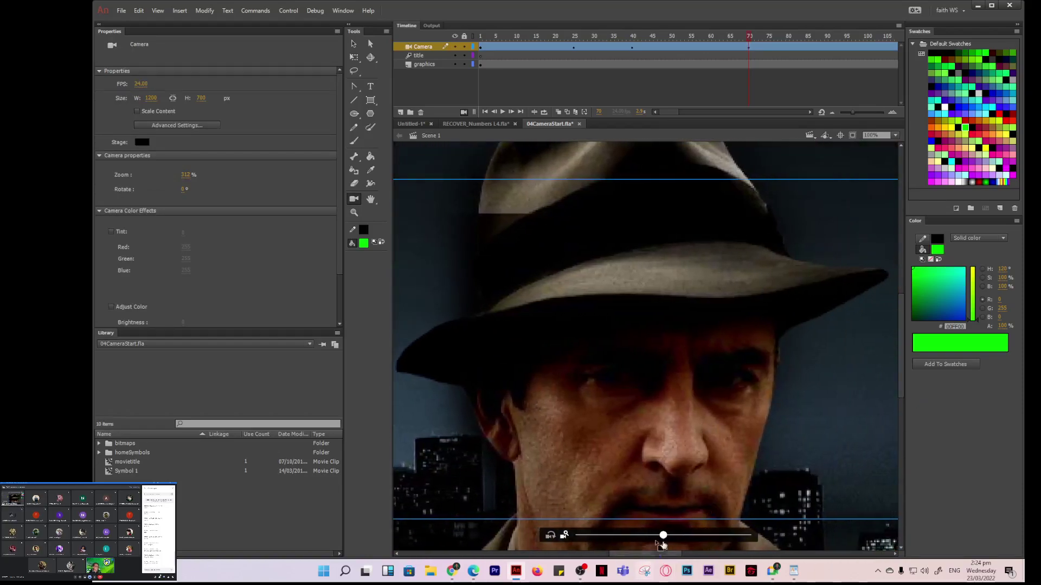
{"action": "left_click_drag", "start_coordinate": [662, 536], "coordinate": [639, 537]}
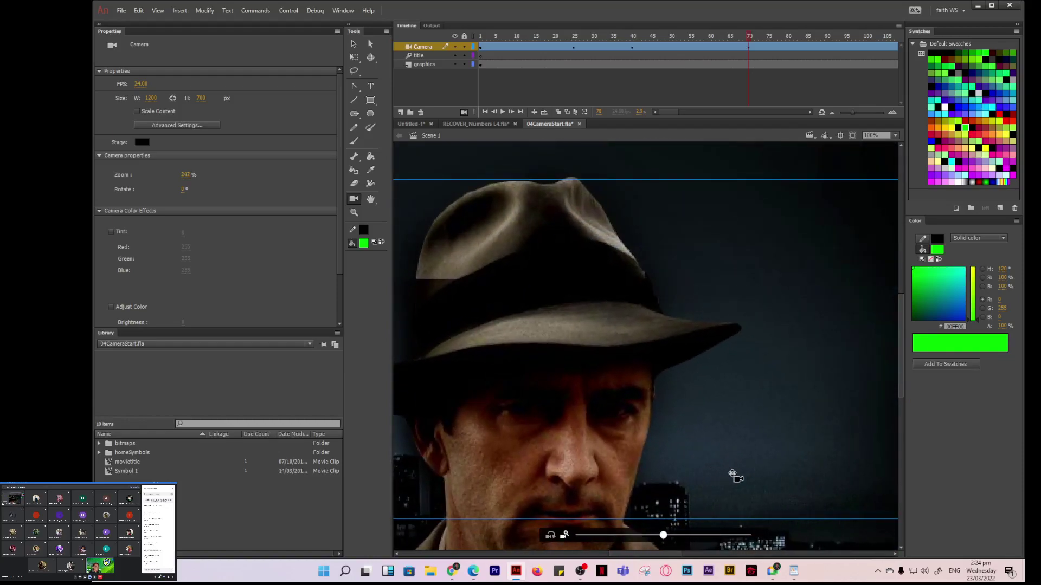
{"action": "left_click_drag", "start_coordinate": [735, 477], "coordinate": [674, 495]}
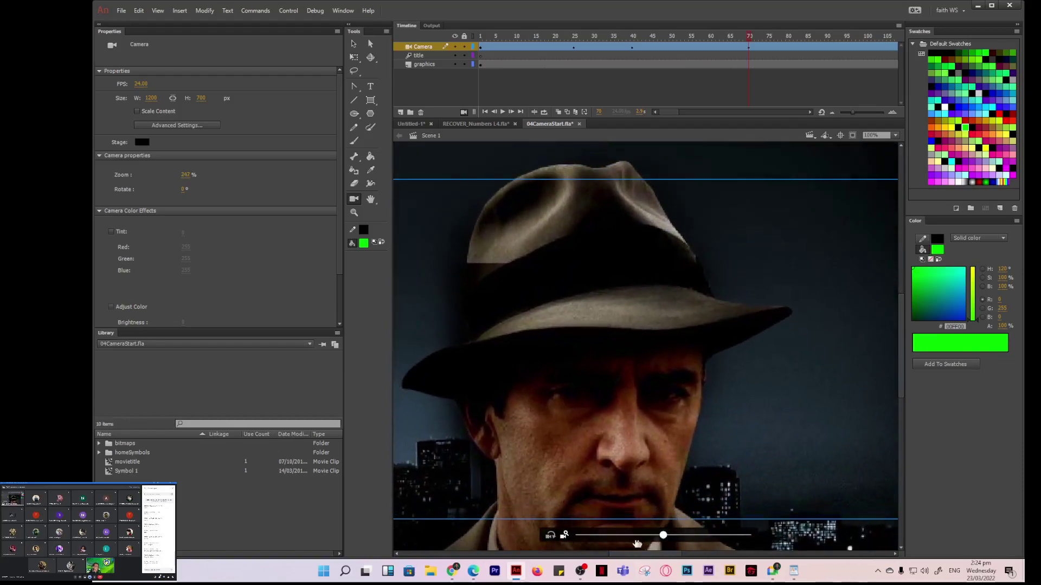
{"action": "left_click_drag", "start_coordinate": [662, 536], "coordinate": [624, 536]}
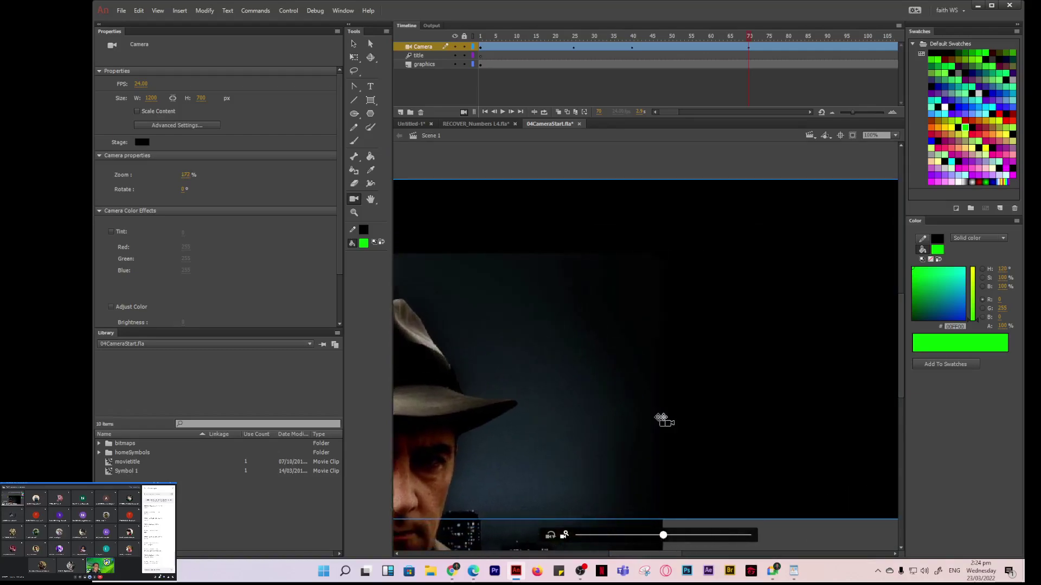
{"action": "left_click_drag", "start_coordinate": [661, 421], "coordinate": [587, 474]}
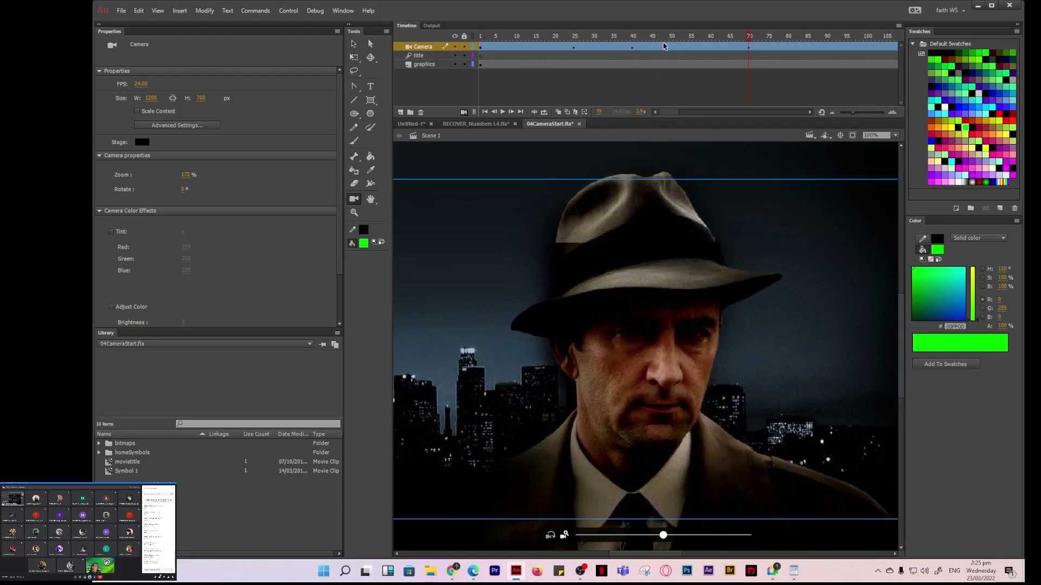
- Insert a keyframe at frame 90 of the Camera layer and check the view held from frame 70
{"action": "left_click_drag", "start_coordinate": [800, 46], "coordinate": [755, 47]}
{"action": "left_click", "coordinate": [826, 48]}
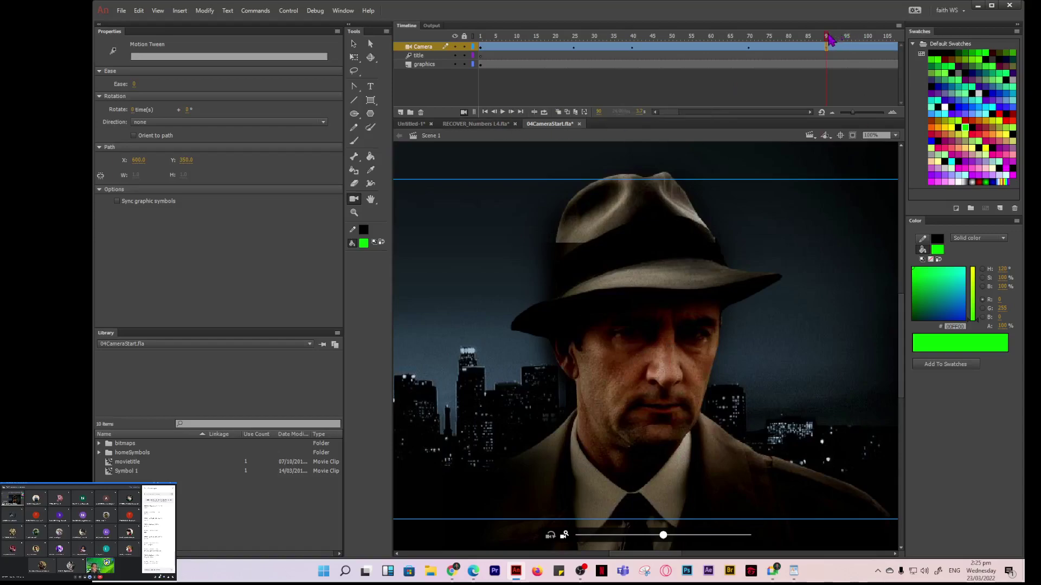
{"action": "left_click_drag", "start_coordinate": [828, 39], "coordinate": [757, 27]}
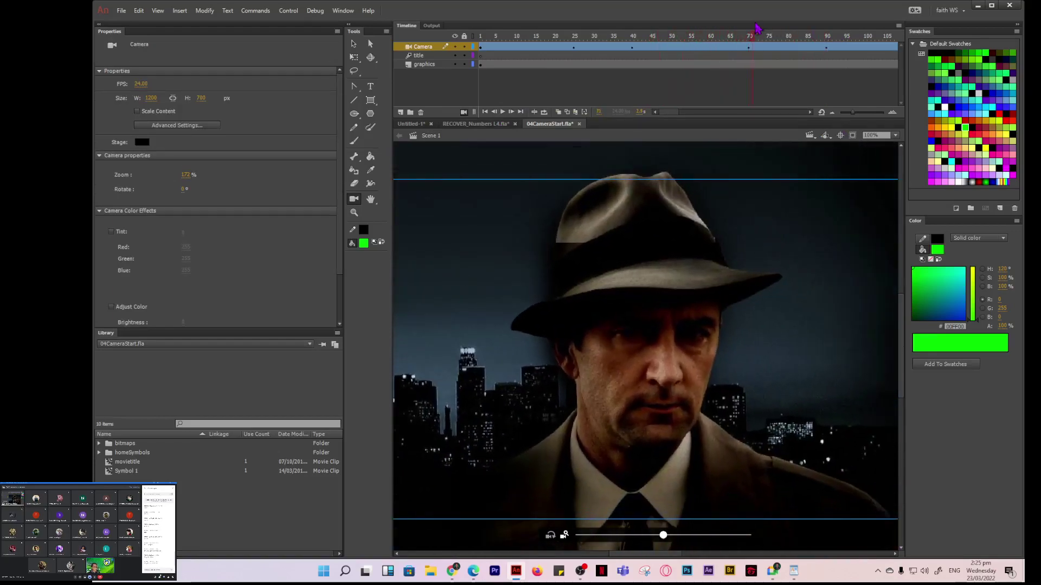
{"action": "left_click", "coordinate": [829, 25]}
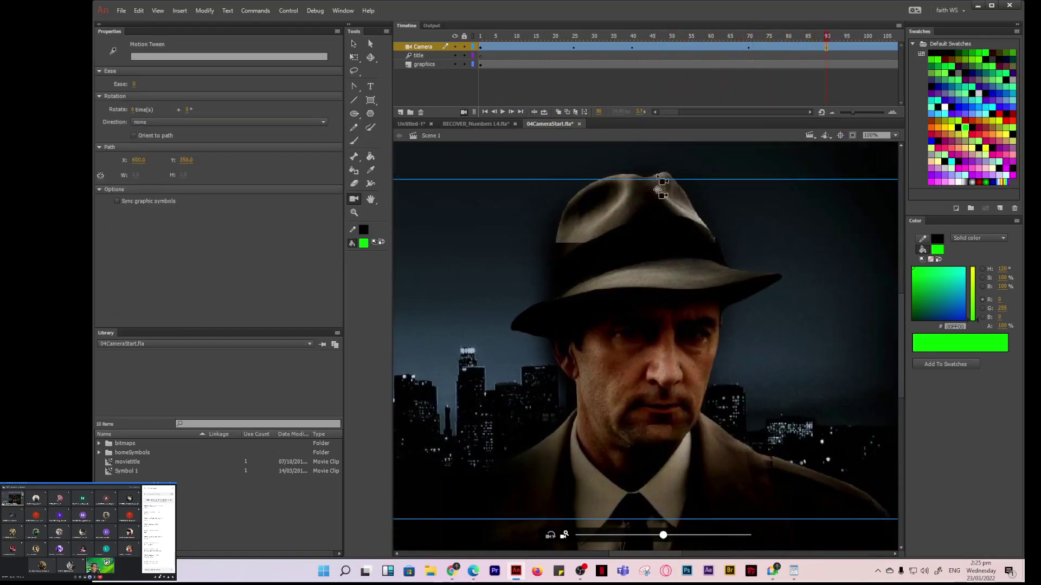
- At frame 140, set the camera zoom to 100% and pan so both characters fill the stage, with the stage fitted in the window
{"action": "left_click_drag", "start_coordinate": [670, 112], "coordinate": [685, 116]}
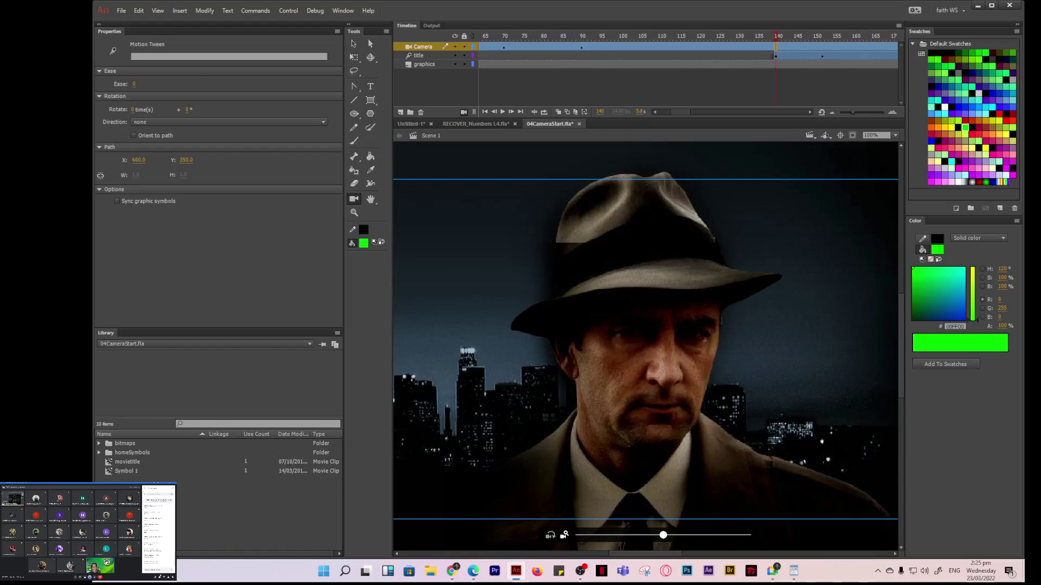
{"action": "left_click", "coordinate": [660, 262]}
{"action": "left_click", "coordinate": [186, 174]}
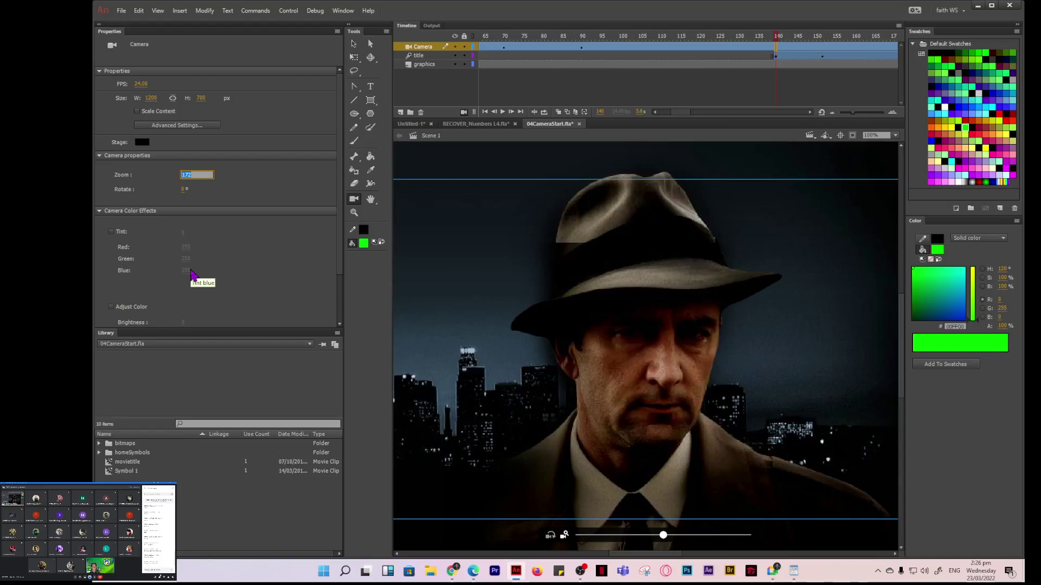
{"action": "type", "text": "100"}
{"action": "key", "text": "Return"}
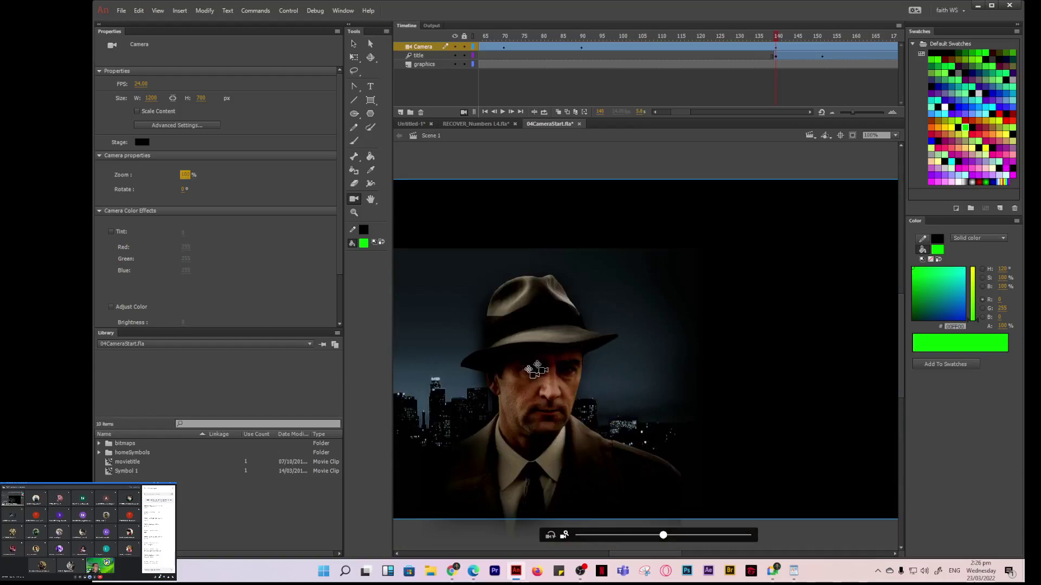
{"action": "left_click", "coordinate": [895, 135]}
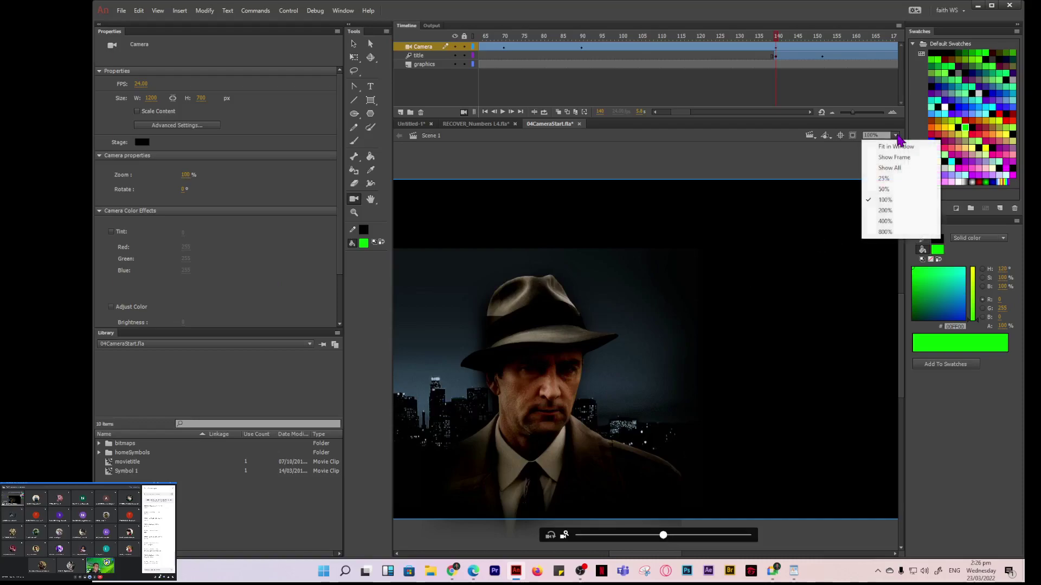
{"action": "left_click", "coordinate": [894, 150]}
{"action": "left_click_drag", "start_coordinate": [460, 399], "coordinate": [488, 432]}
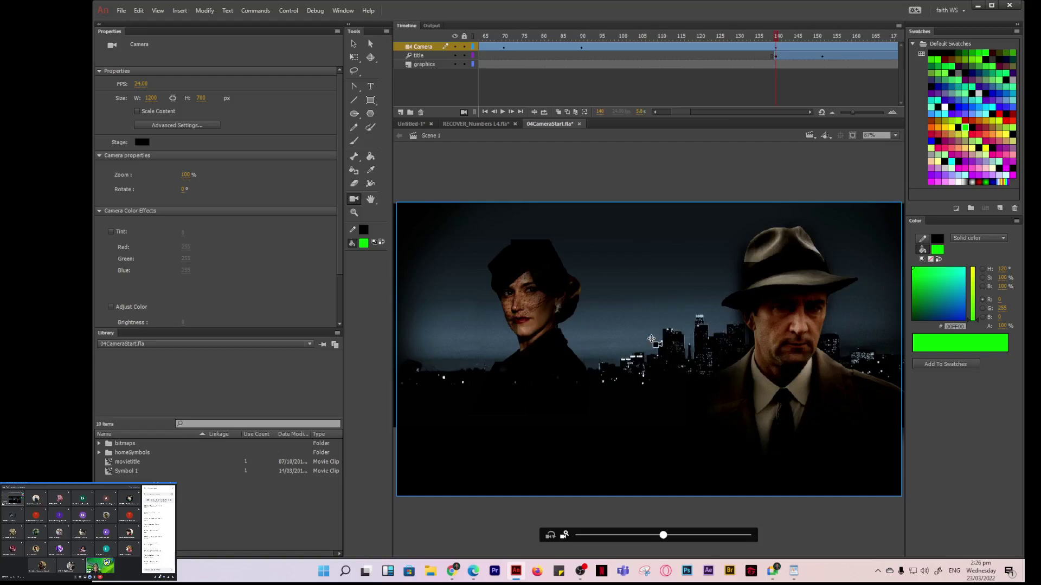
- Play the whole camera animation from frame 1
{"action": "left_click", "coordinate": [503, 111]}
{"action": "left_click", "coordinate": [484, 111]}
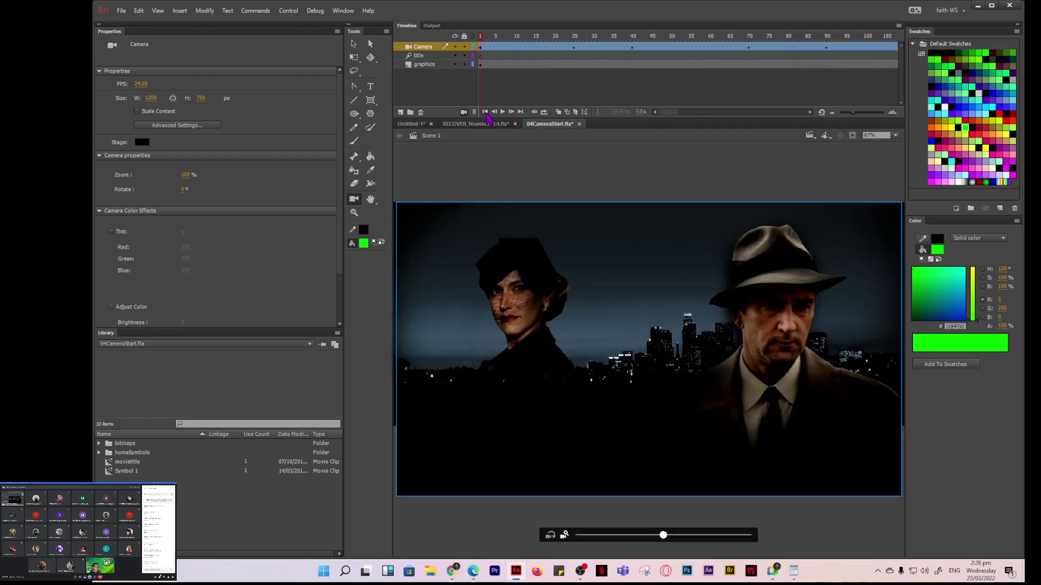
{"action": "left_click", "coordinate": [502, 112]}
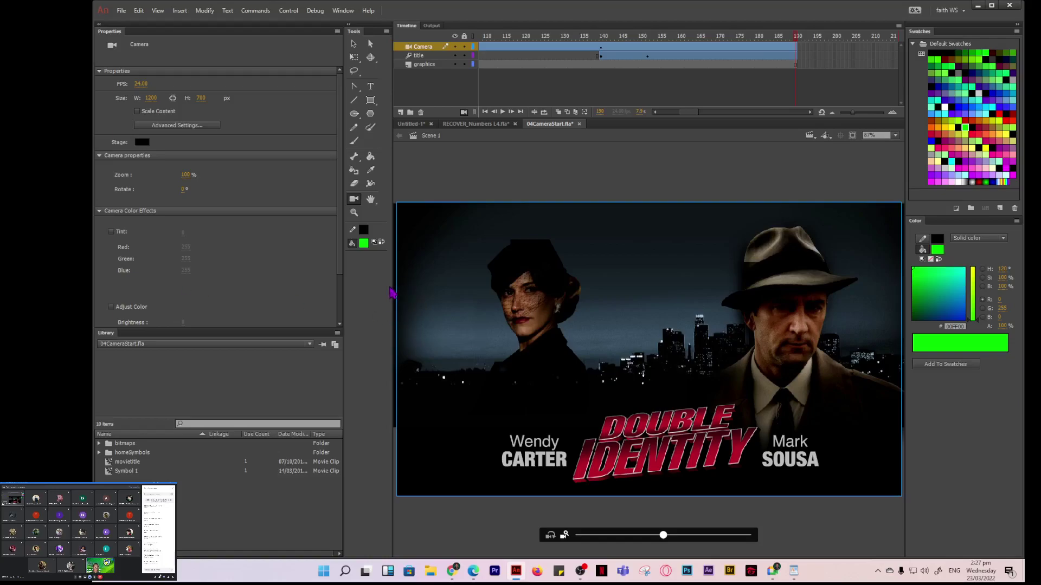
- Insert a keyframe at frame 160 of the Camera layer
{"action": "left_click", "coordinate": [679, 48]}
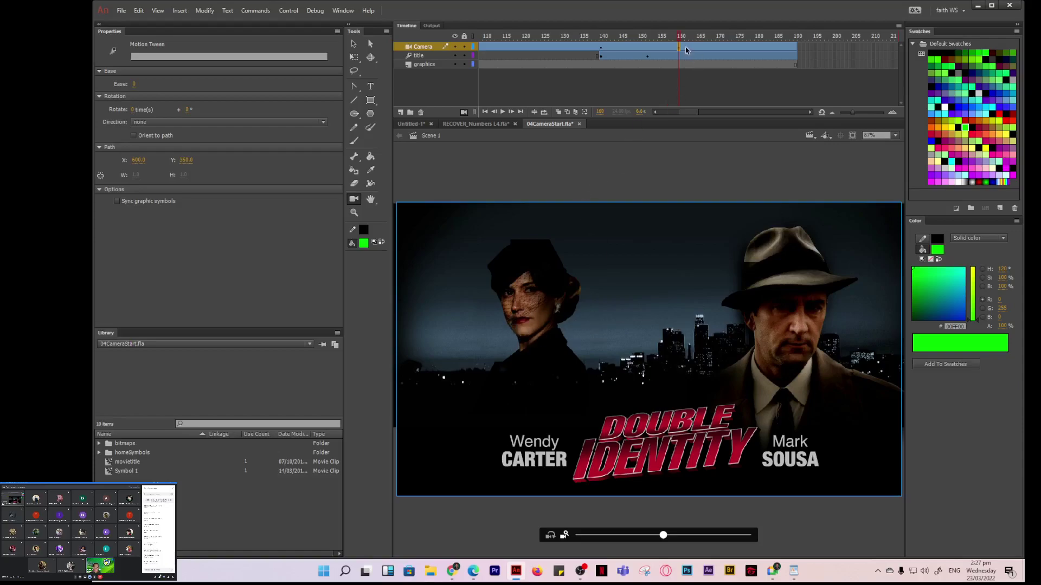
{"action": "left_click", "coordinate": [650, 313]}
{"action": "scroll", "coordinate": [224, 279], "scroll_direction": "down", "scroll_amount": 2}
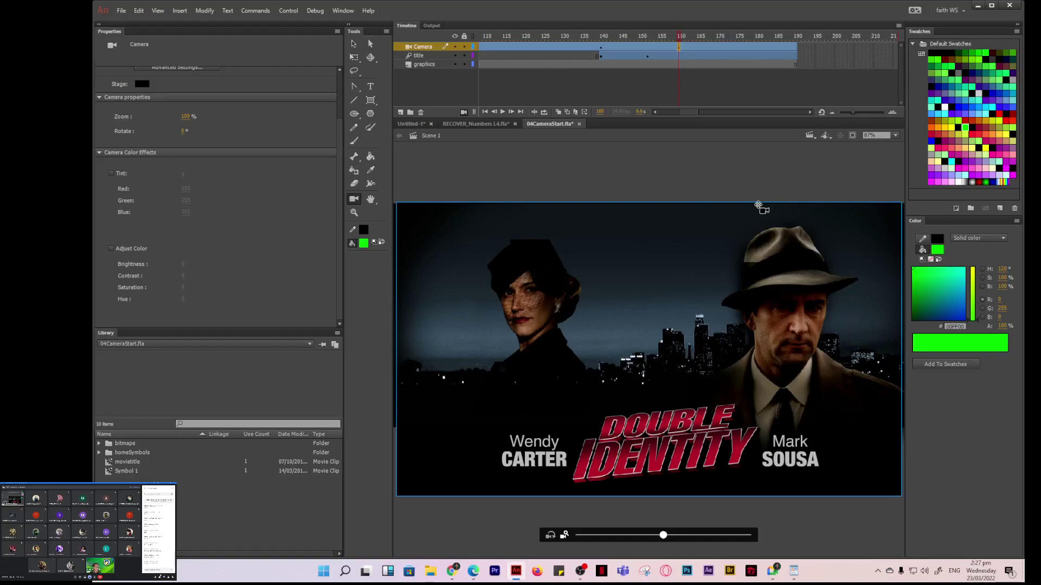
- At frame 190, enable the camera's Adjust Color effect and set Saturation to -100
{"action": "left_click_drag", "start_coordinate": [681, 36], "coordinate": [796, 37]}
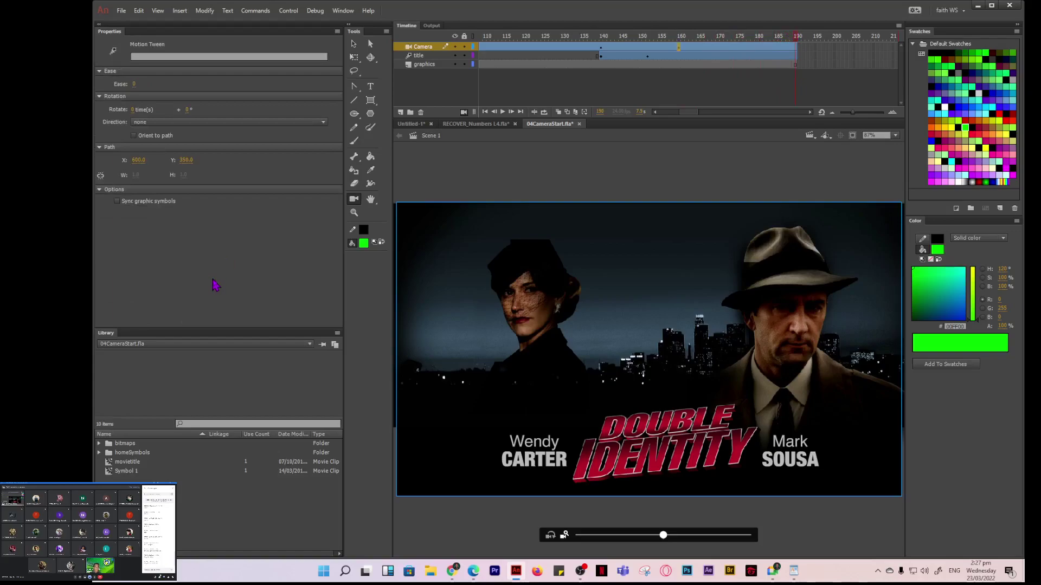
{"action": "scroll", "coordinate": [212, 320], "scroll_direction": "down", "scroll_amount": 2}
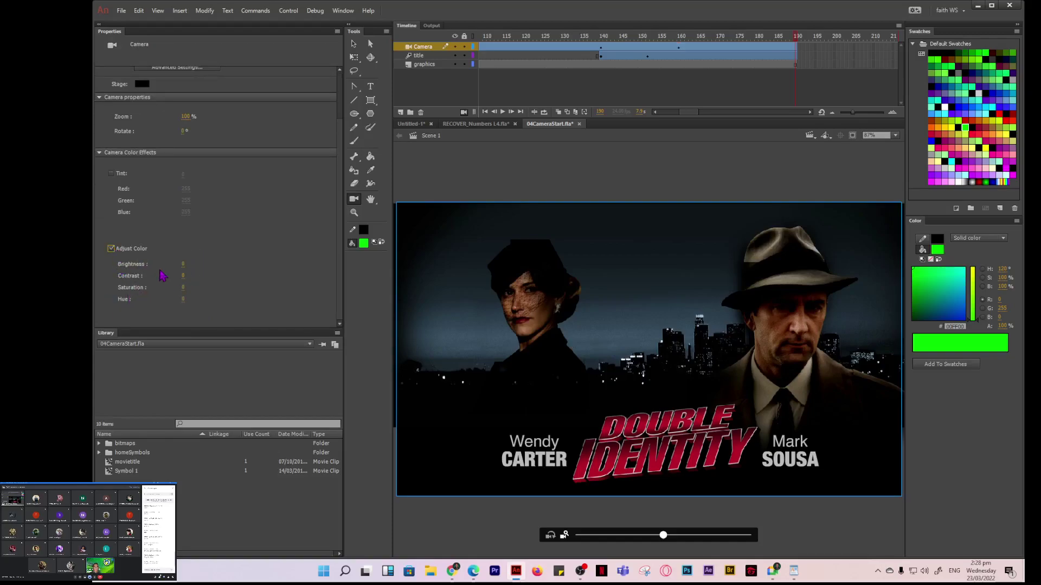
{"action": "left_click", "coordinate": [183, 288]}
{"action": "type", "text": "-100"}
{"action": "key", "text": "Return"}
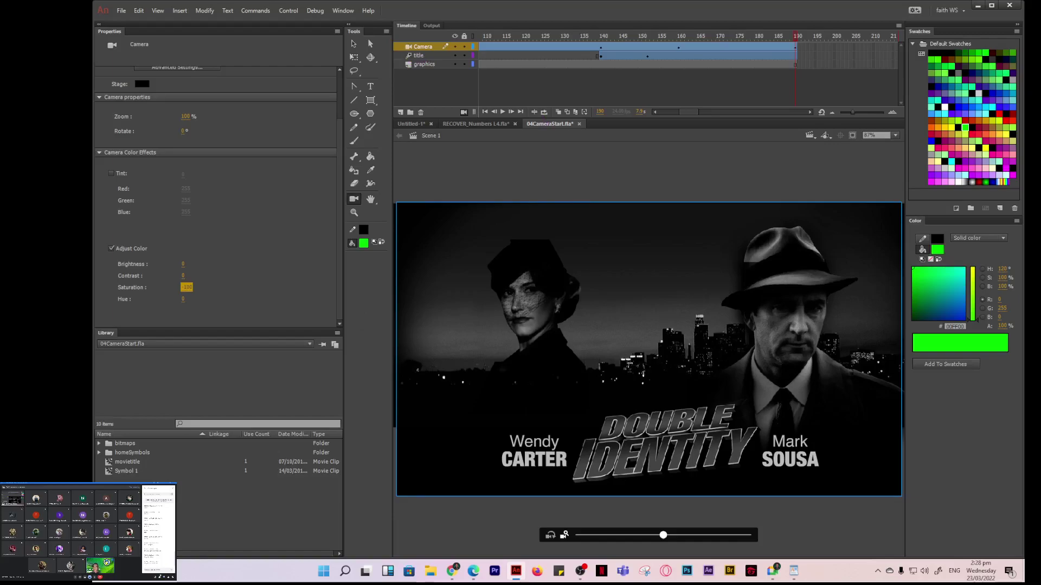
- Test the movie to watch the camera moves and the colour fade in the player window
{"action": "left_click", "coordinate": [288, 11]}
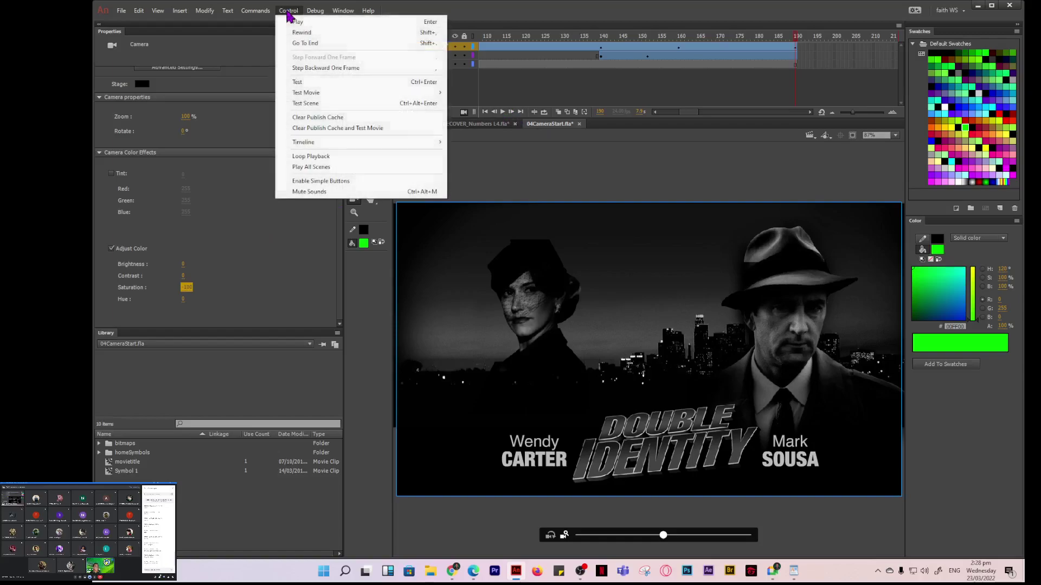
{"action": "left_click", "coordinate": [307, 83]}
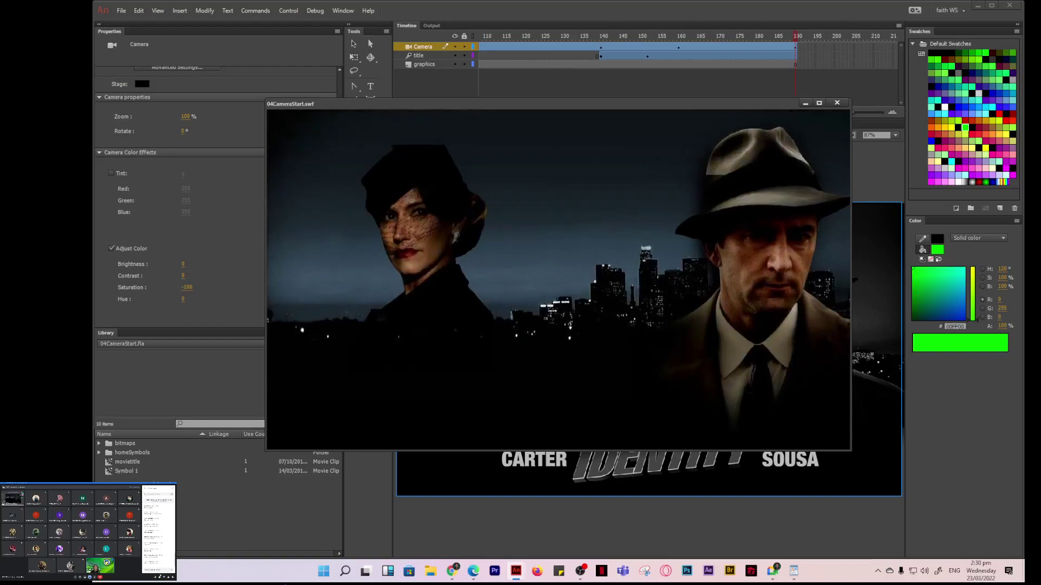
{"action": "left_click", "coordinate": [581, 572]}
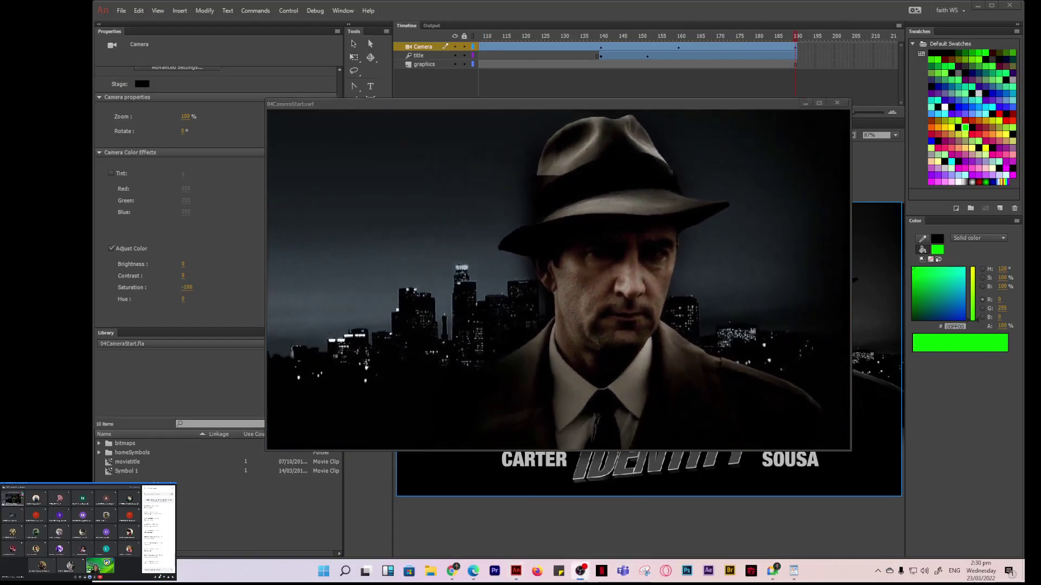